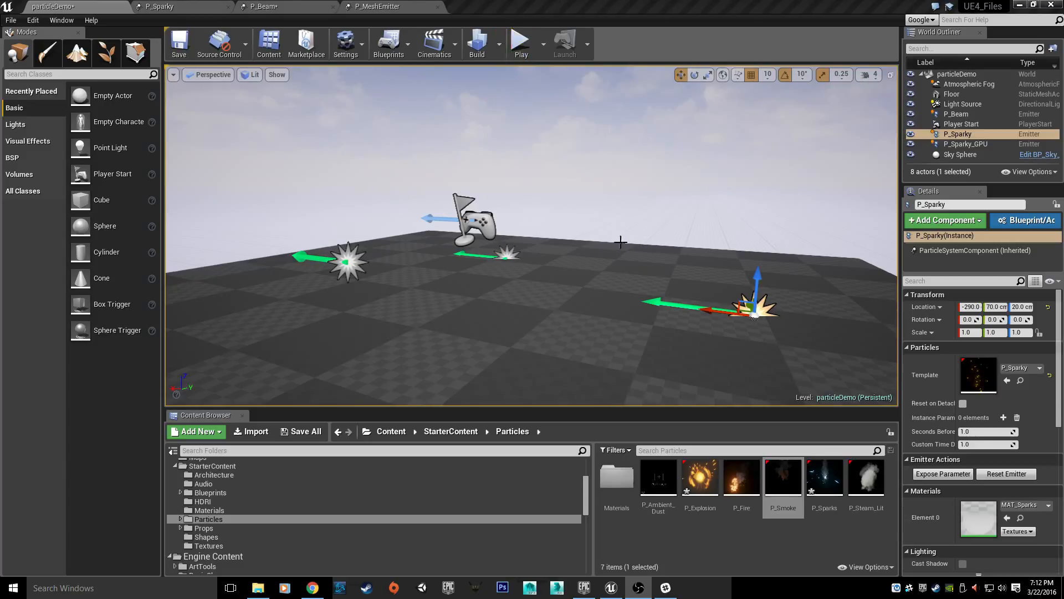
Step: Play the particleDemo level, fly around the spark and beam effects to examine them, and stop the play session
{"action": "left_click", "coordinate": [531, 33]}
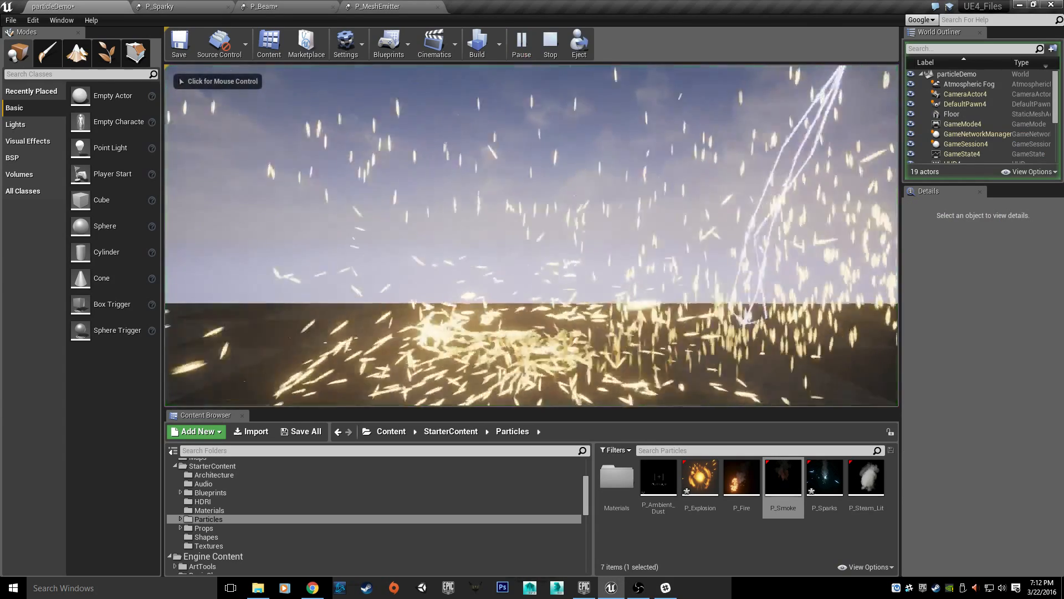
{"action": "left_click", "coordinate": [579, 348]}
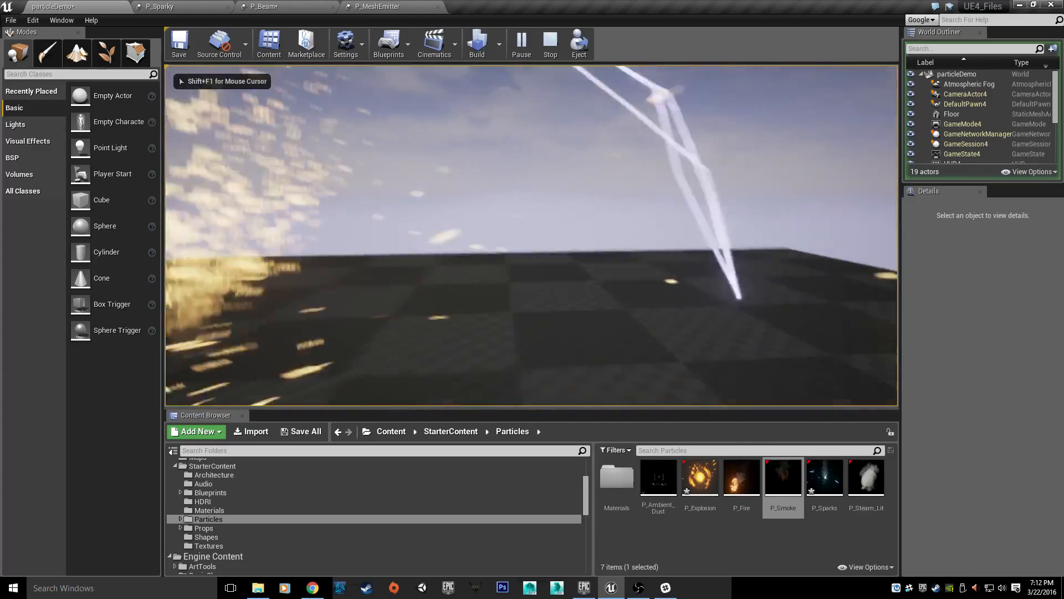
{"action": "key", "text": "s"}
{"action": "key", "text": "w"}
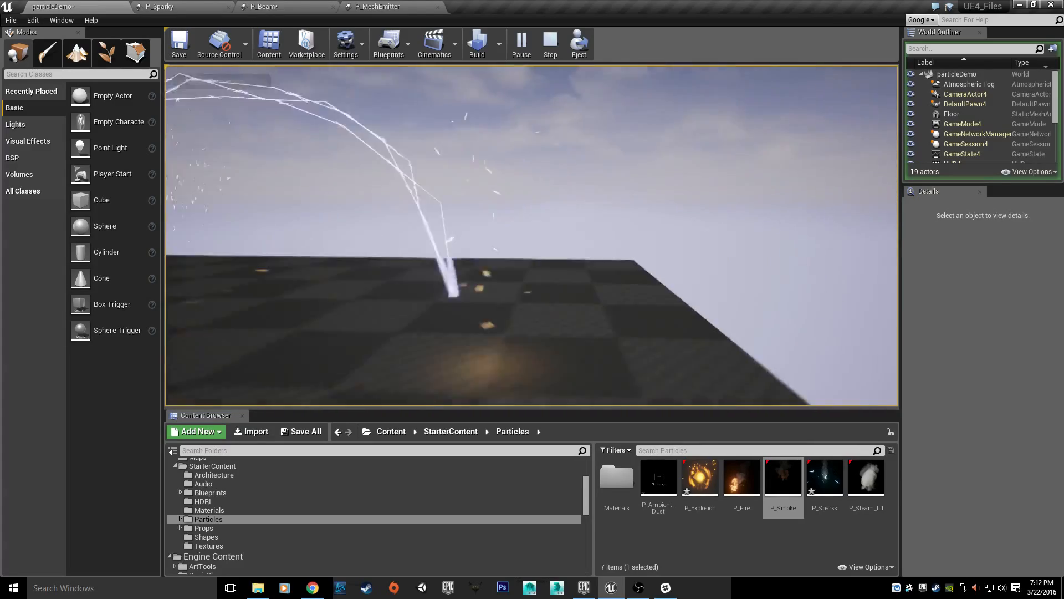
{"action": "key", "text": "s"}
{"action": "key", "text": "d"}
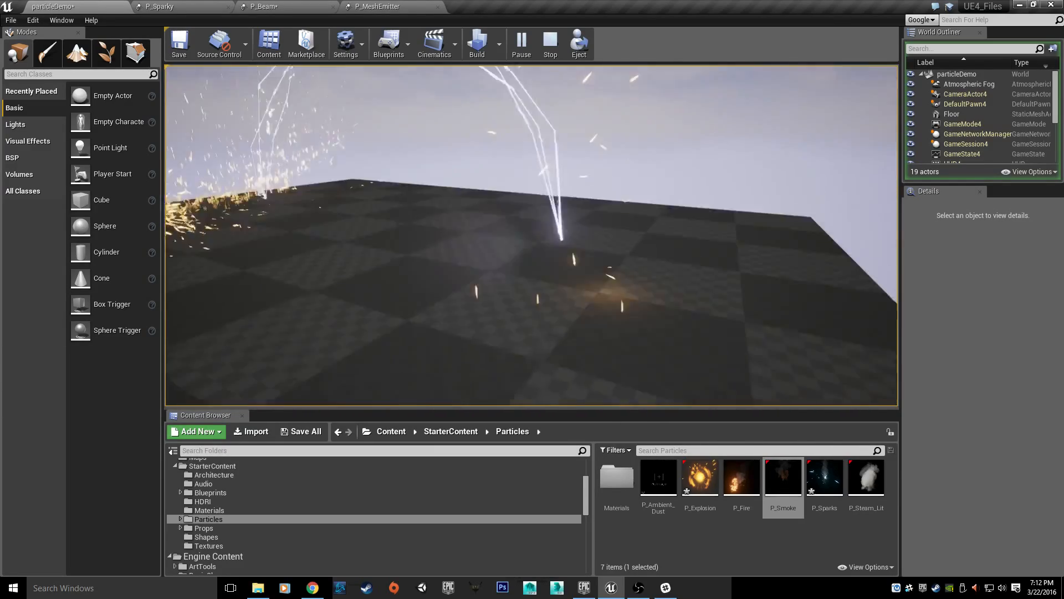
{"action": "key", "text": "s"}
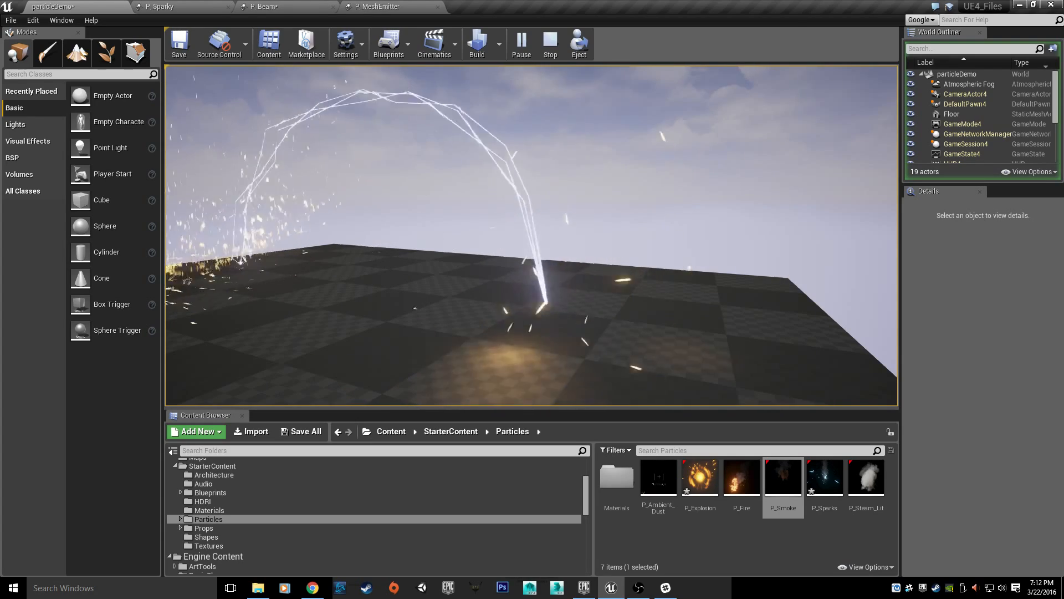
{"action": "key", "text": "Escape"}
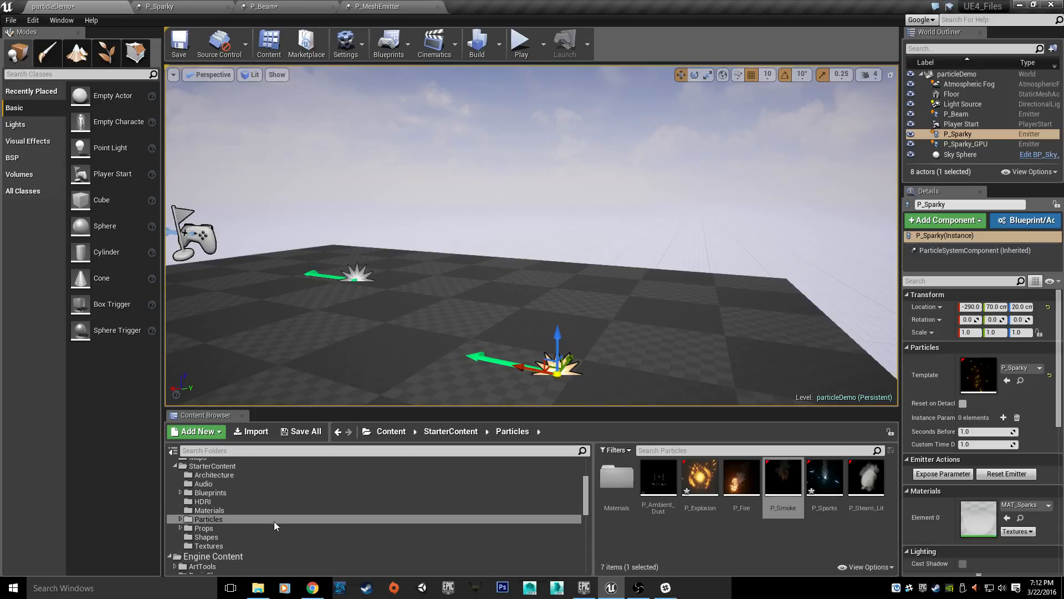
Step: Create a new Particle System named P_Sparks in the M_Particles folder
{"action": "scroll", "coordinate": [295, 491], "scroll_direction": "up", "scroll_amount": 5}
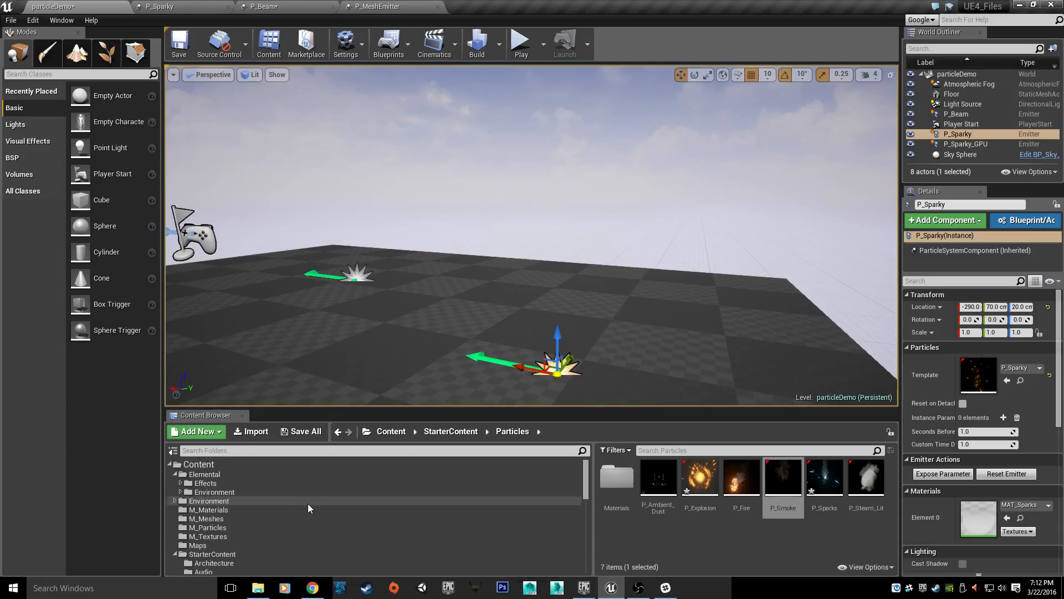
{"action": "left_click", "coordinate": [278, 526]}
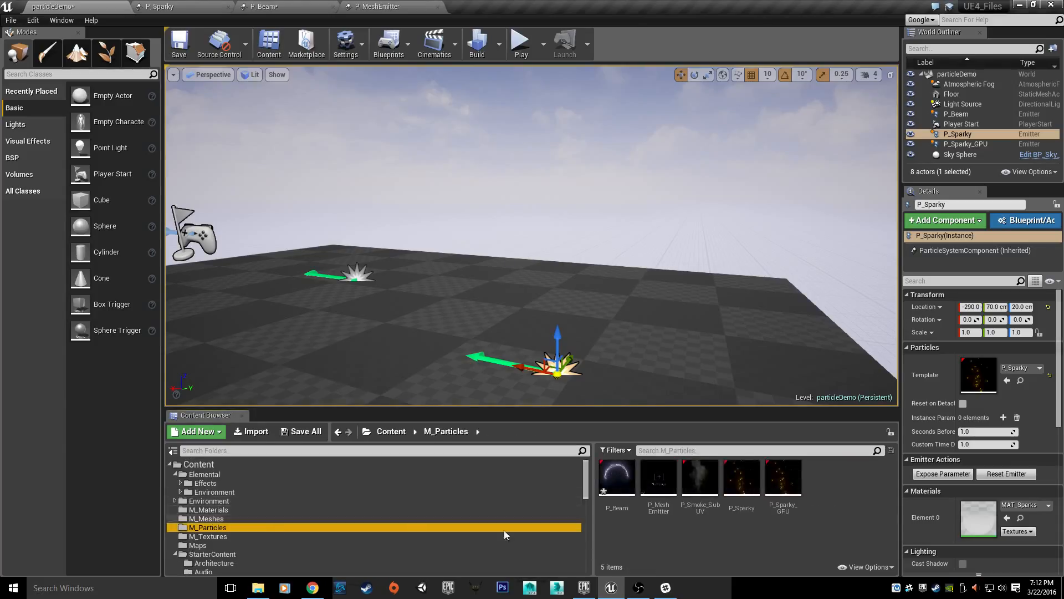
{"action": "right_click", "coordinate": [731, 543]}
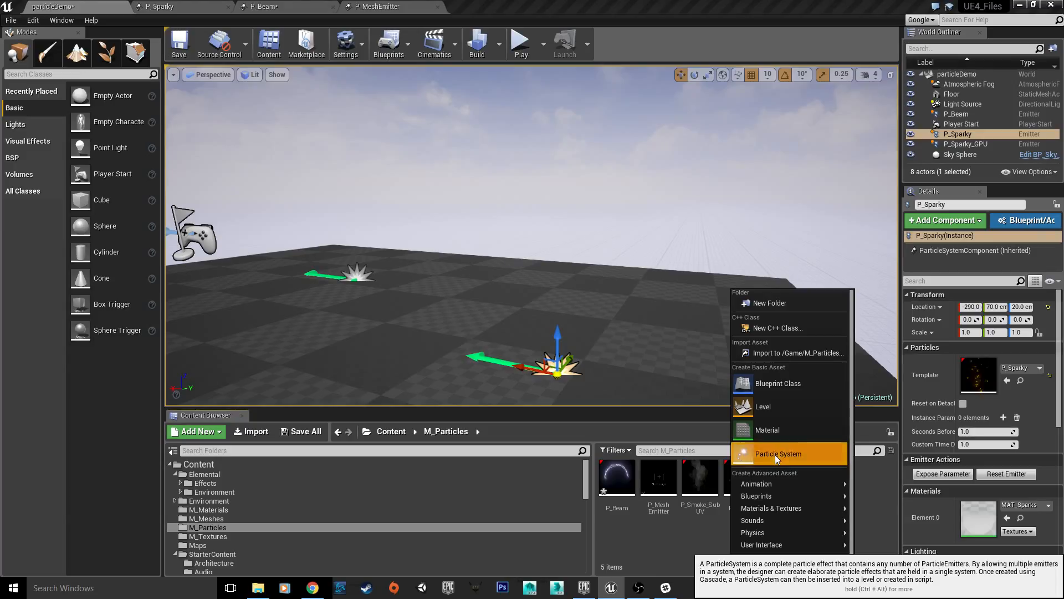
{"action": "left_click", "coordinate": [775, 454]}
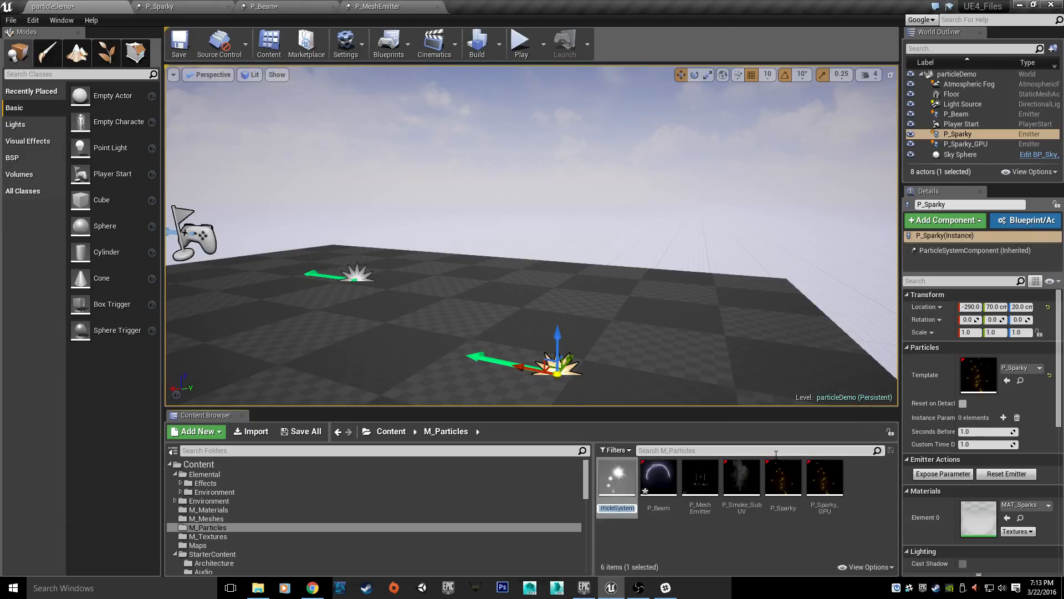
{"action": "type", "text": "P_Spar"}
{"action": "type", "text": "ks"}
{"action": "key", "text": "Return"}
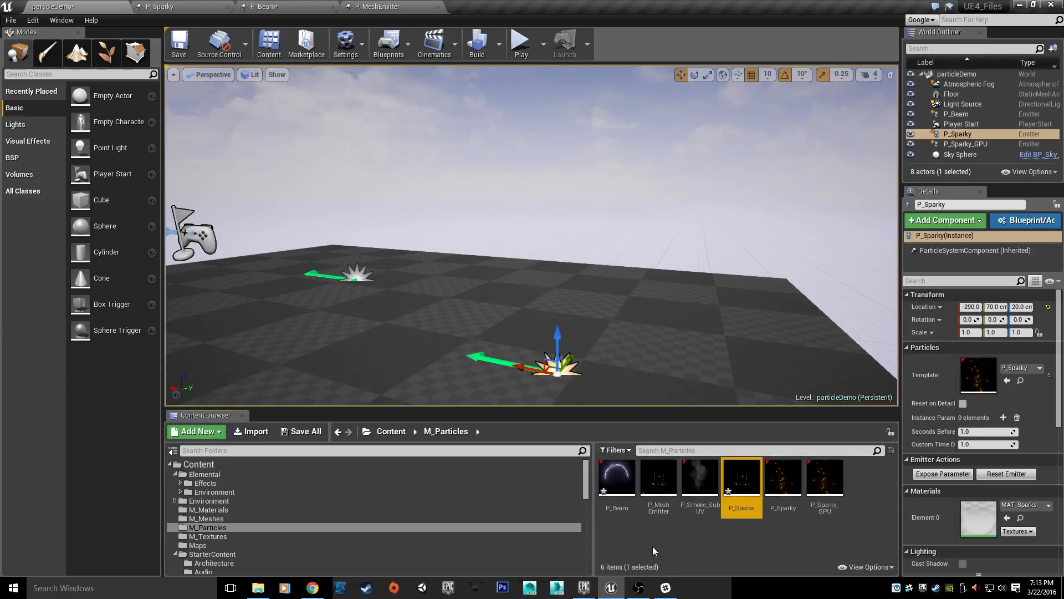
Step: Open the P_Sparks particle system for editing
{"action": "double_click", "coordinate": [741, 478]}
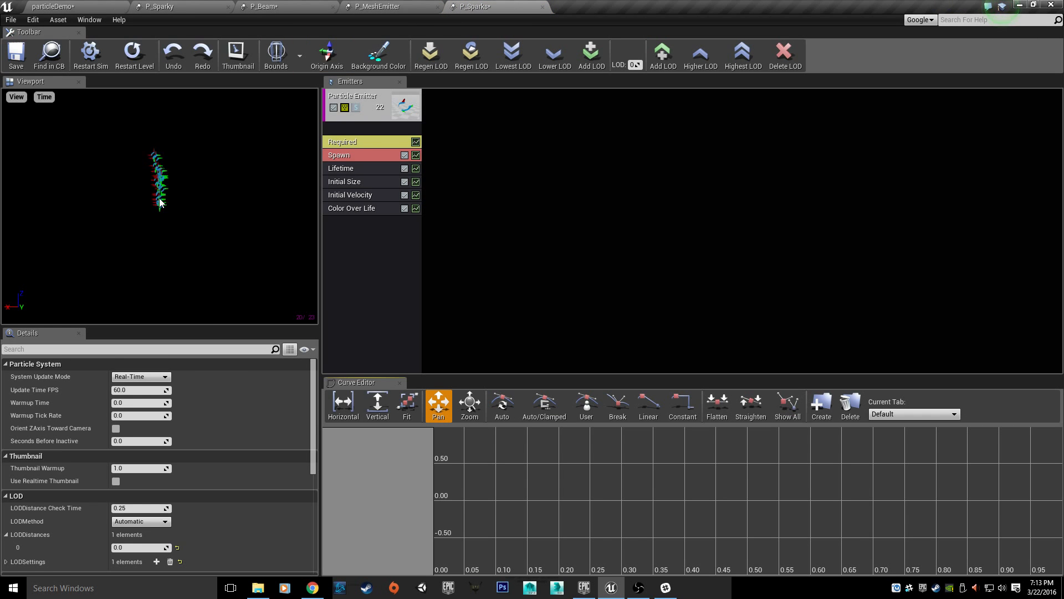
{"action": "scroll", "coordinate": [123, 185], "scroll_direction": "up", "scroll_amount": 3}
{"action": "scroll", "coordinate": [122, 189], "scroll_direction": "down", "scroll_amount": 1}
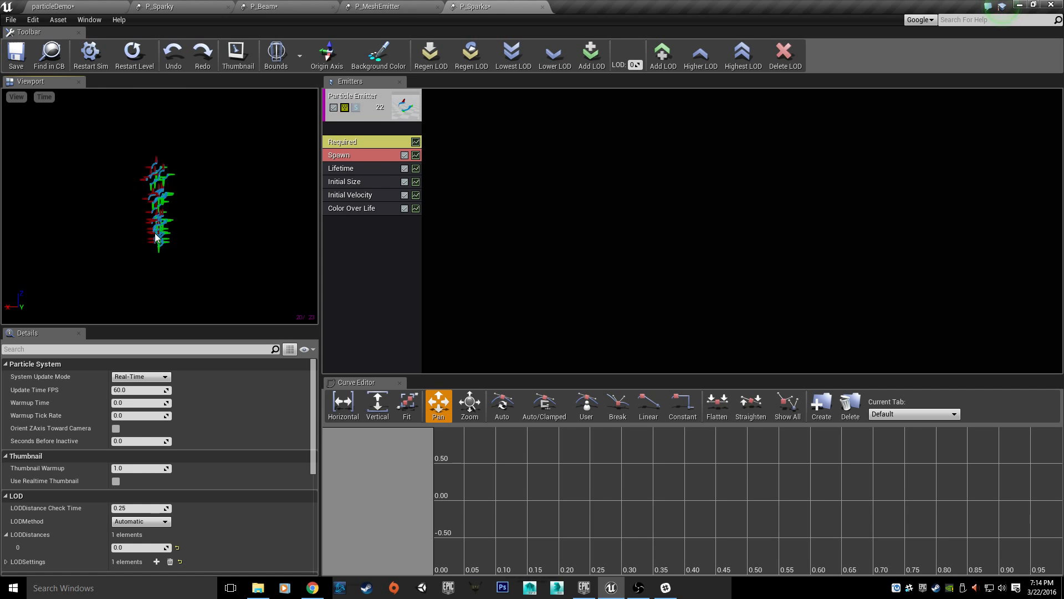
Step: Examine the preview's display options and the default particles emitted by the Particle Emitter
{"action": "left_click", "coordinate": [12, 98]}
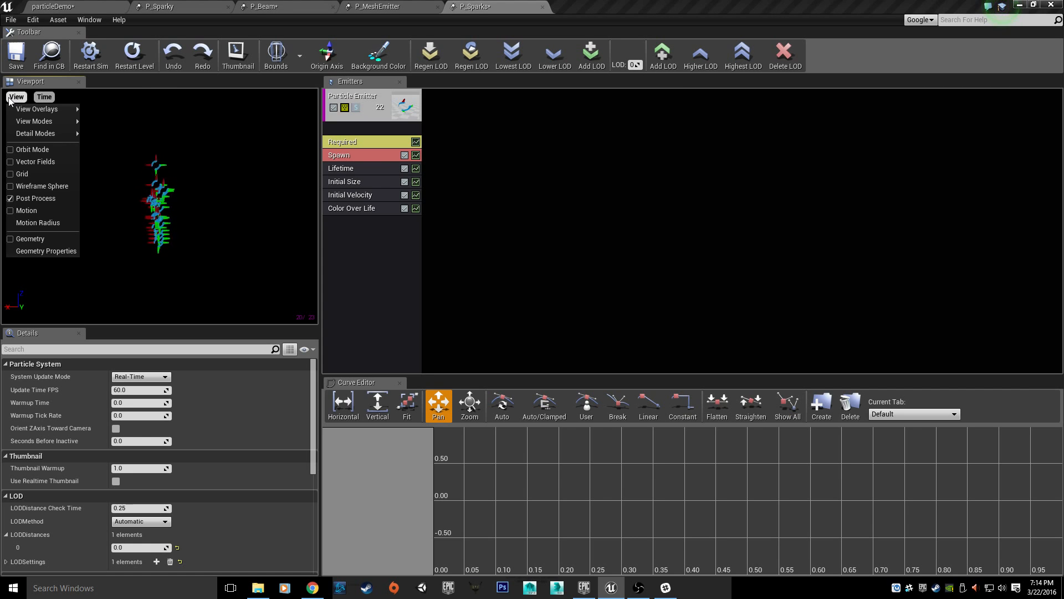
{"action": "mouse_move", "coordinate": [25, 110]}
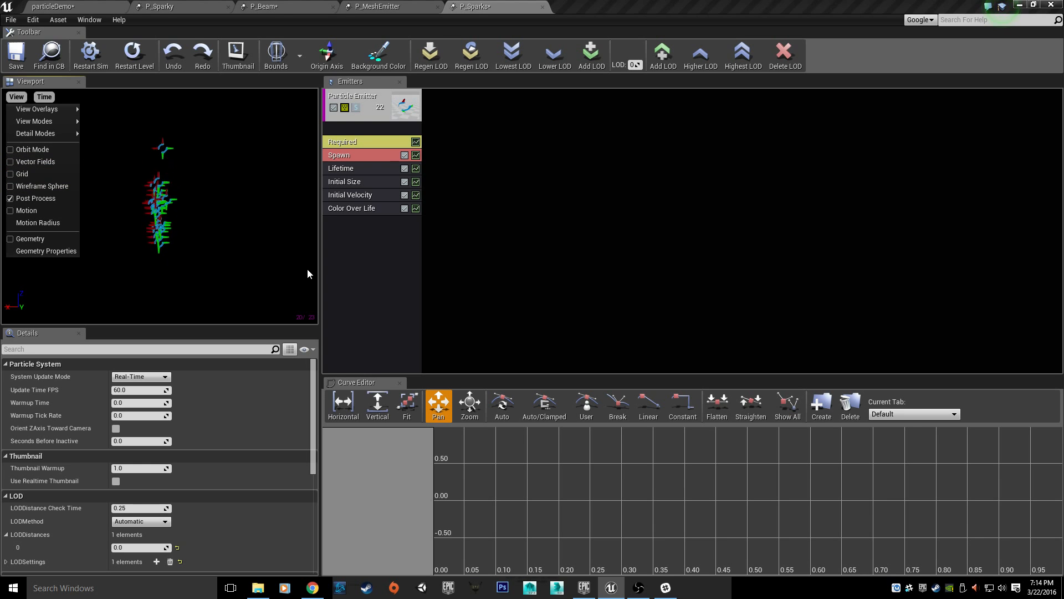
{"action": "left_click", "coordinate": [354, 252]}
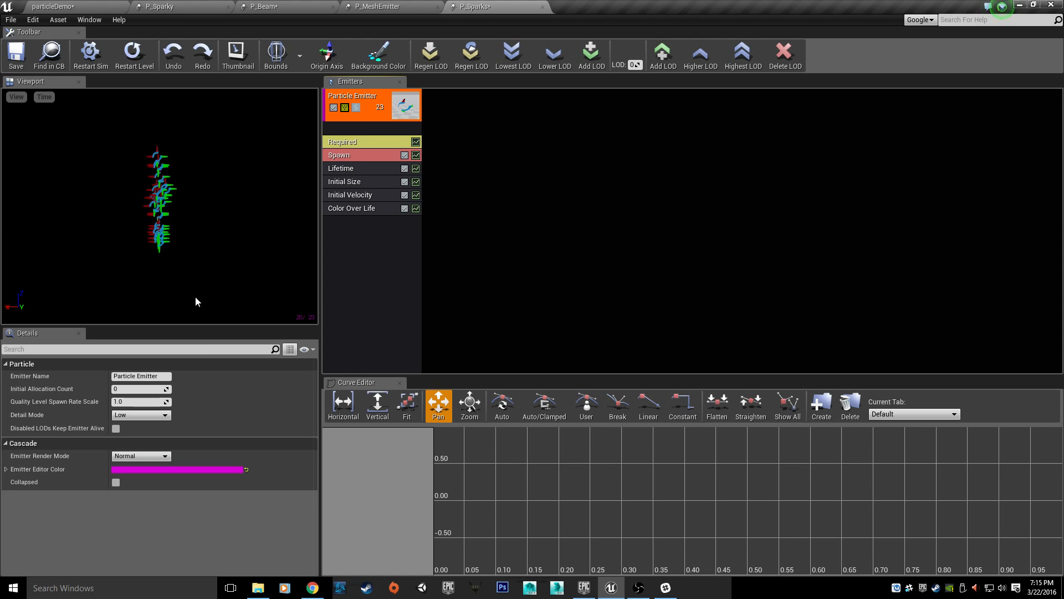
{"action": "scroll", "coordinate": [240, 251], "scroll_direction": "up", "scroll_amount": 3}
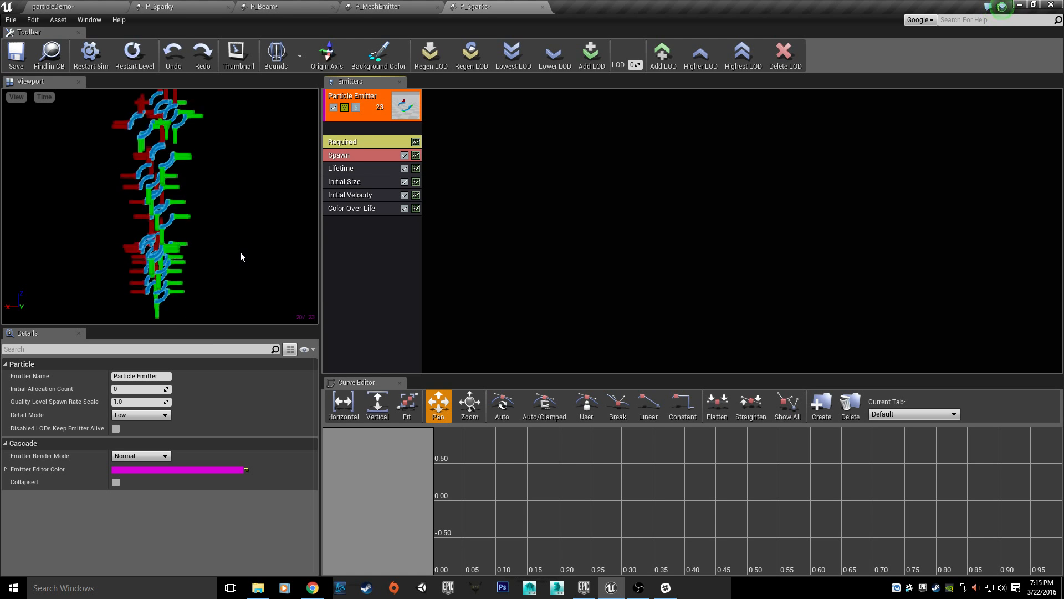
{"action": "scroll", "coordinate": [241, 250], "scroll_direction": "down", "scroll_amount": 3}
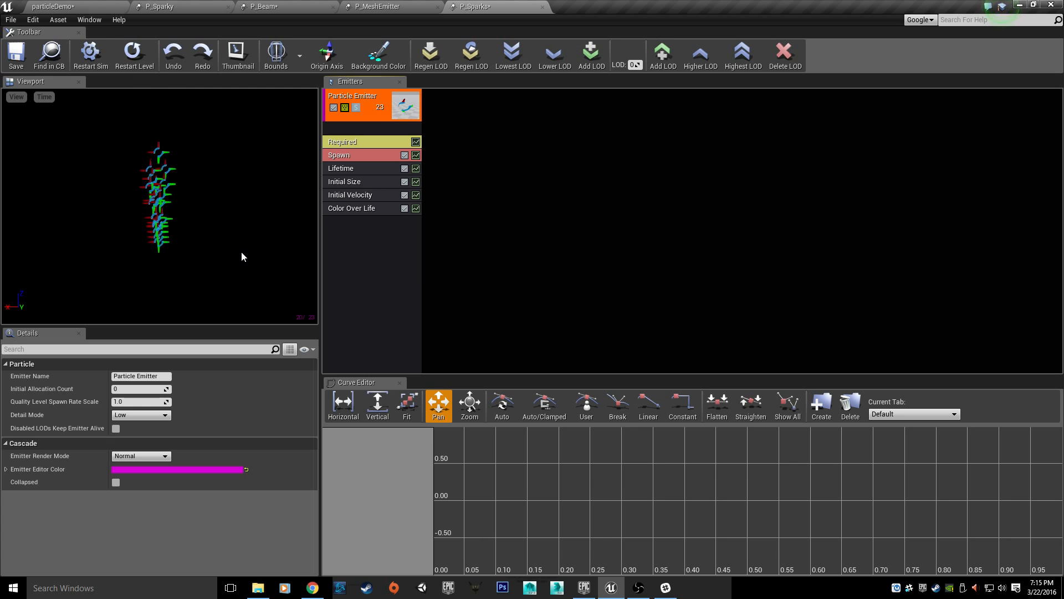
{"action": "scroll", "coordinate": [244, 245], "scroll_direction": "up", "scroll_amount": 3}
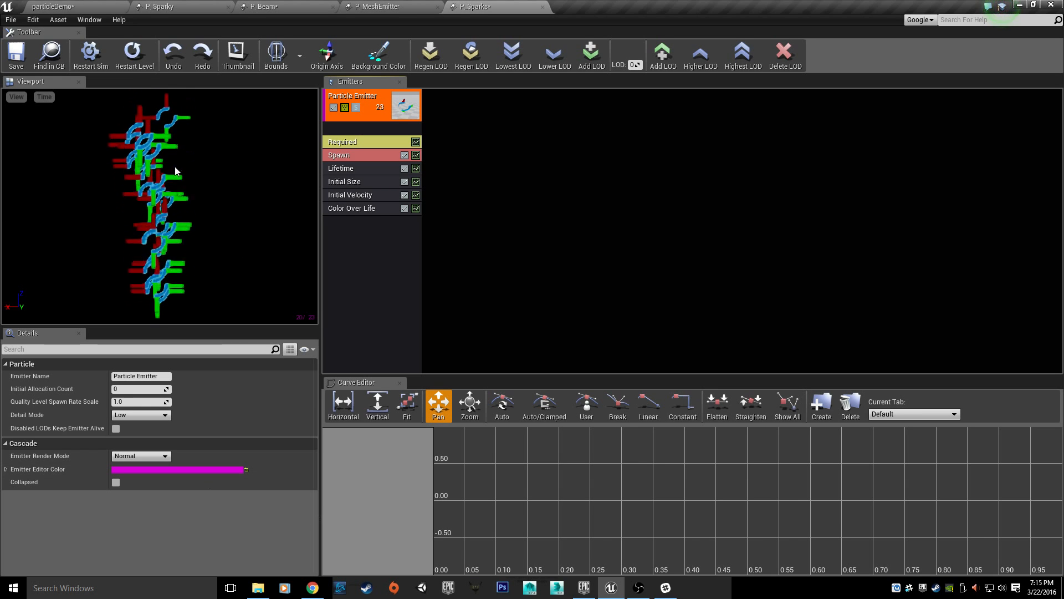
{"action": "scroll", "coordinate": [177, 169], "scroll_direction": "down", "scroll_amount": 3}
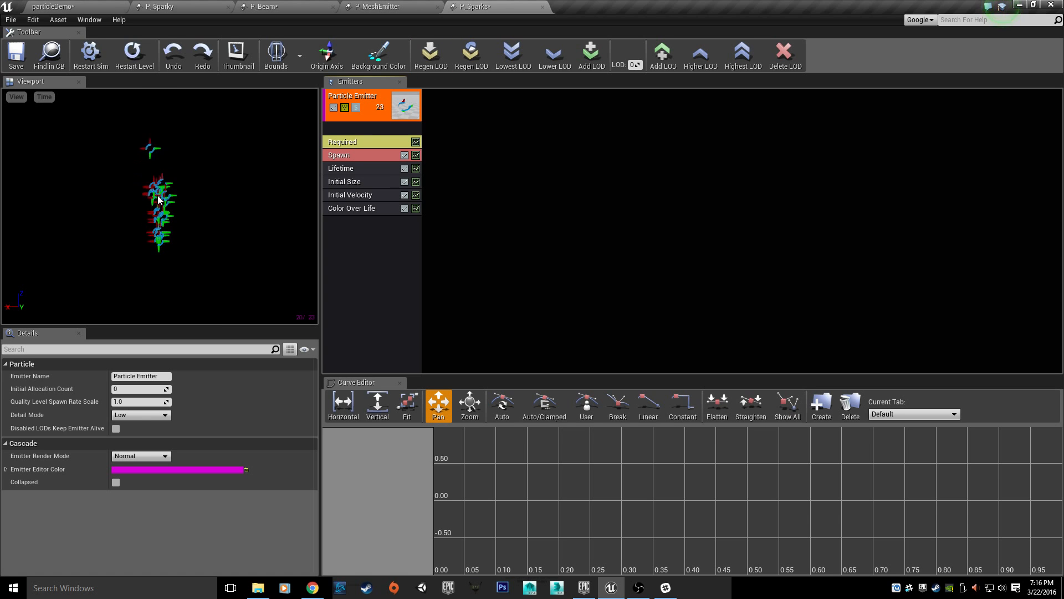
{"action": "scroll", "coordinate": [135, 190], "scroll_direction": "up", "scroll_amount": 5}
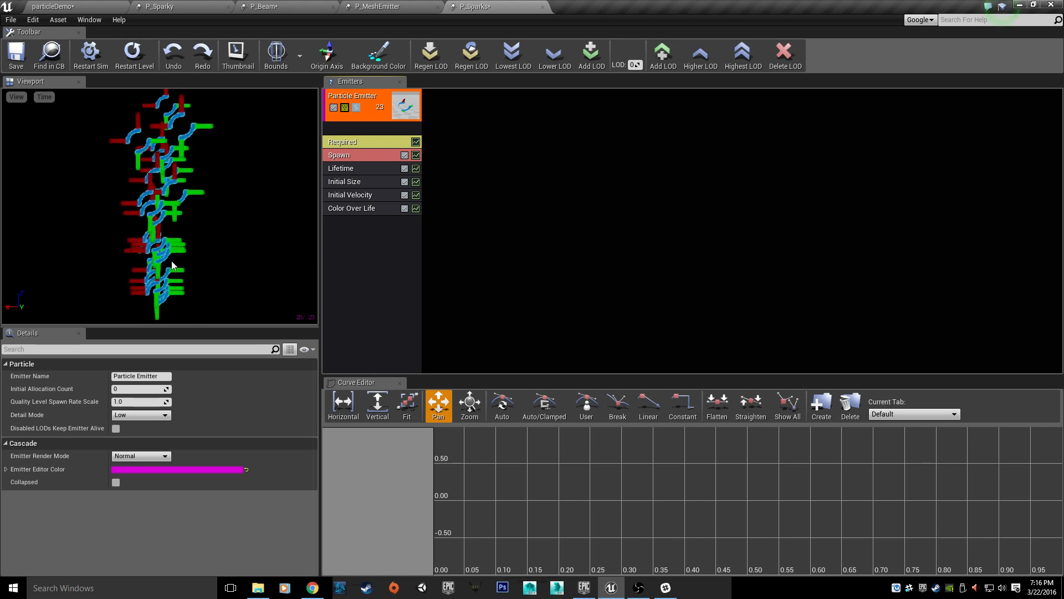
{"action": "scroll", "coordinate": [162, 212], "scroll_direction": "down", "scroll_amount": 5}
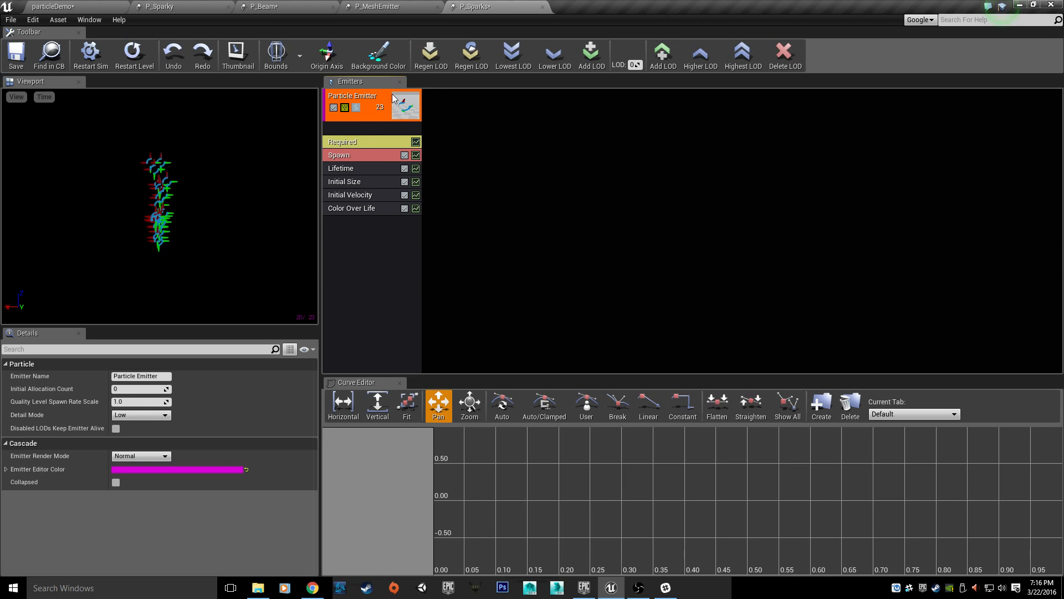
Step: Assign the MAT_Sparks material to the emitter in its Required module
{"action": "left_click", "coordinate": [374, 141]}
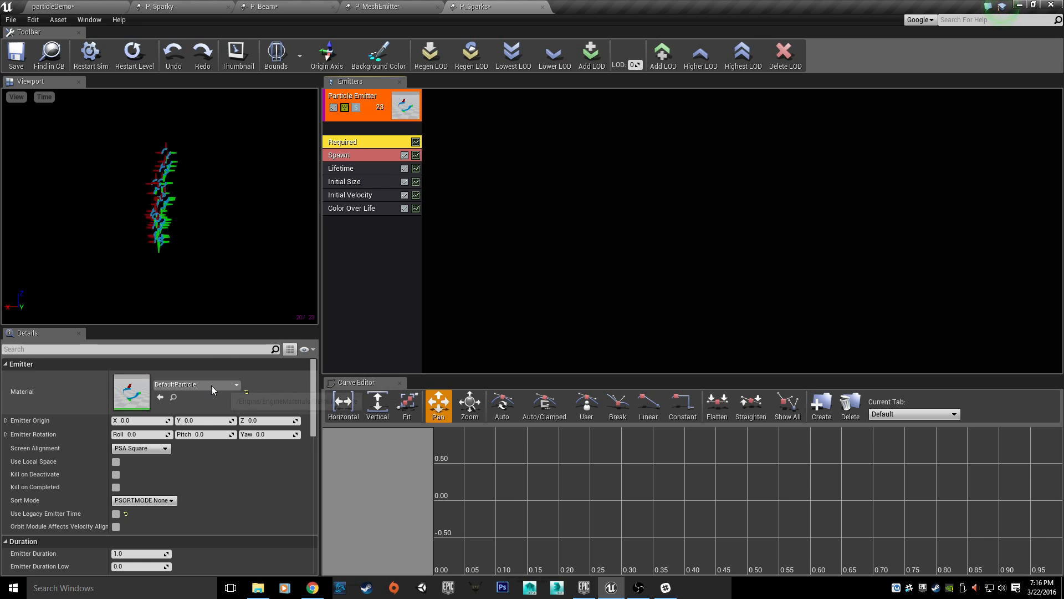
{"action": "left_click", "coordinate": [235, 384]}
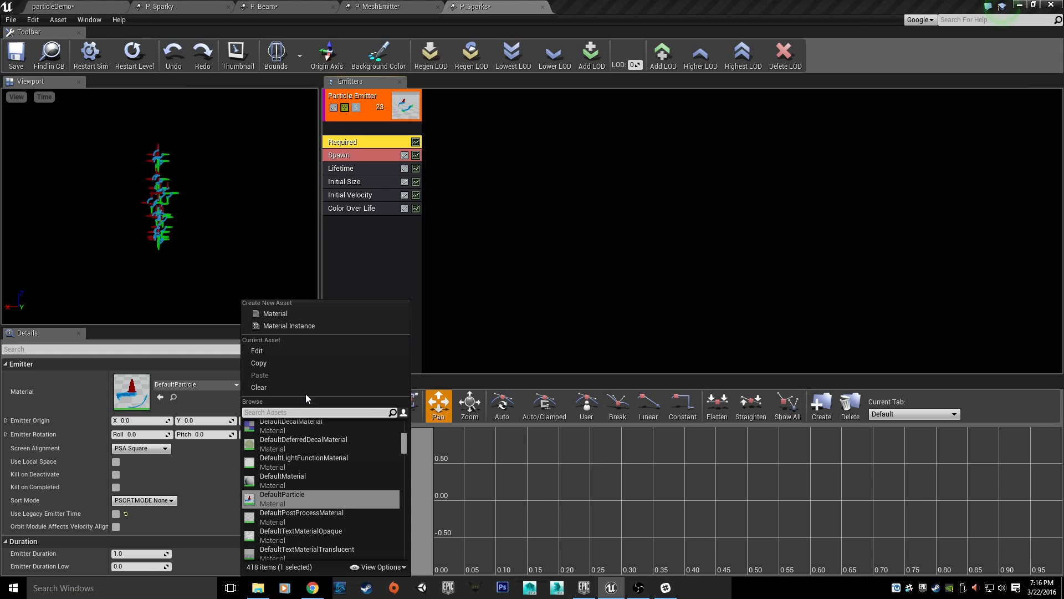
{"action": "type", "text": "spar"}
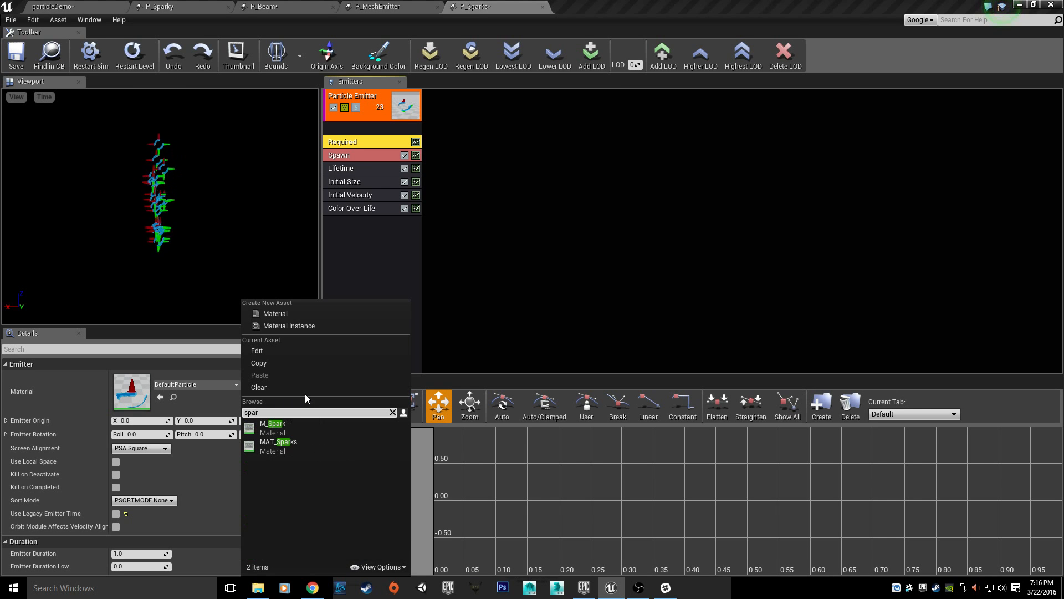
{"action": "left_click", "coordinate": [295, 444]}
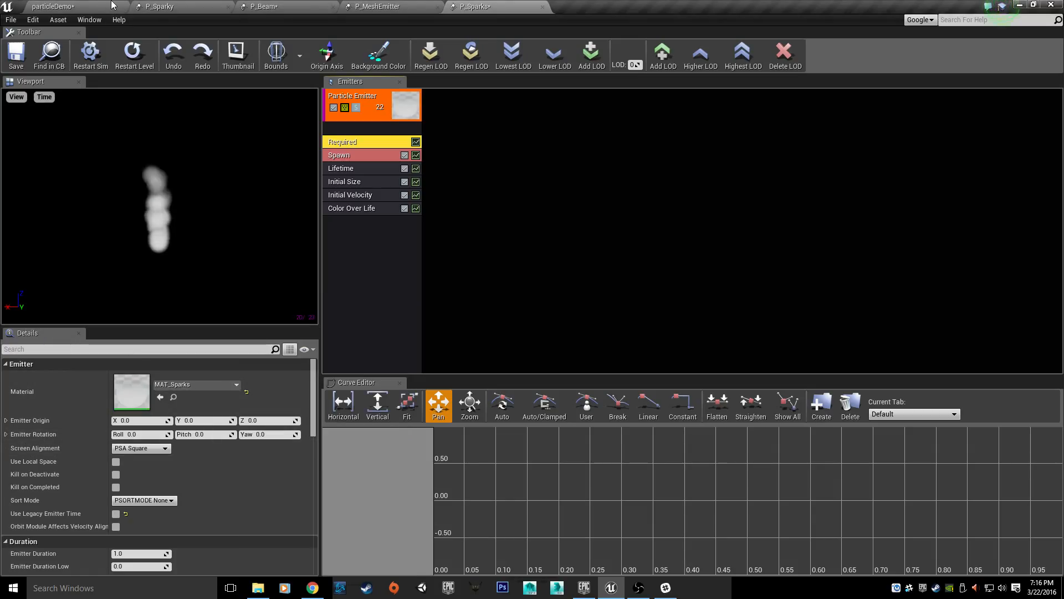
Step: Locate the emitter's MAT_Sparks material among the project assets and open it in the material editor
{"action": "left_click", "coordinate": [68, 6]}
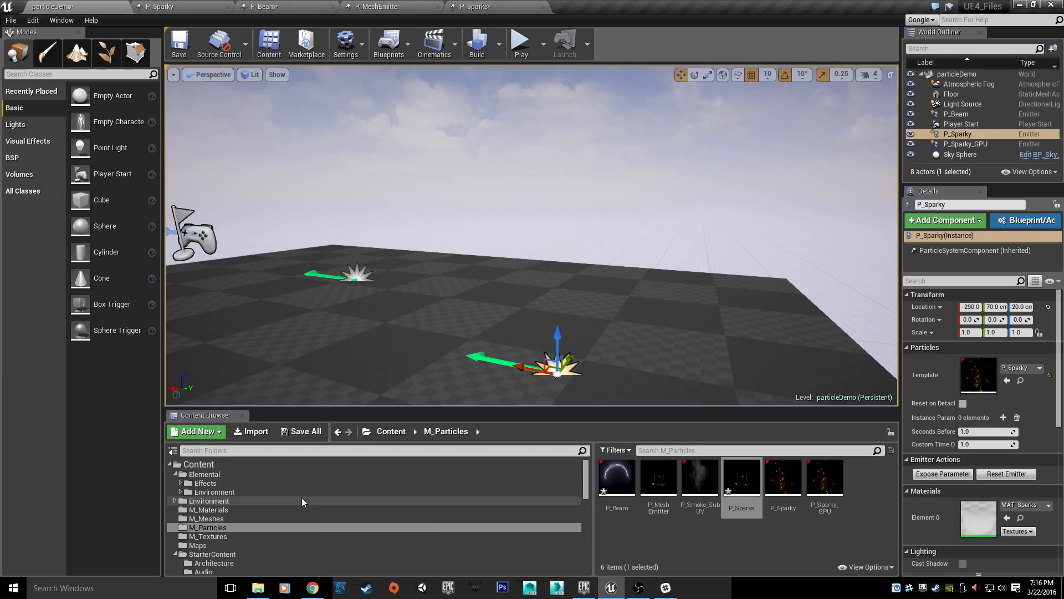
{"action": "left_click", "coordinate": [480, 7]}
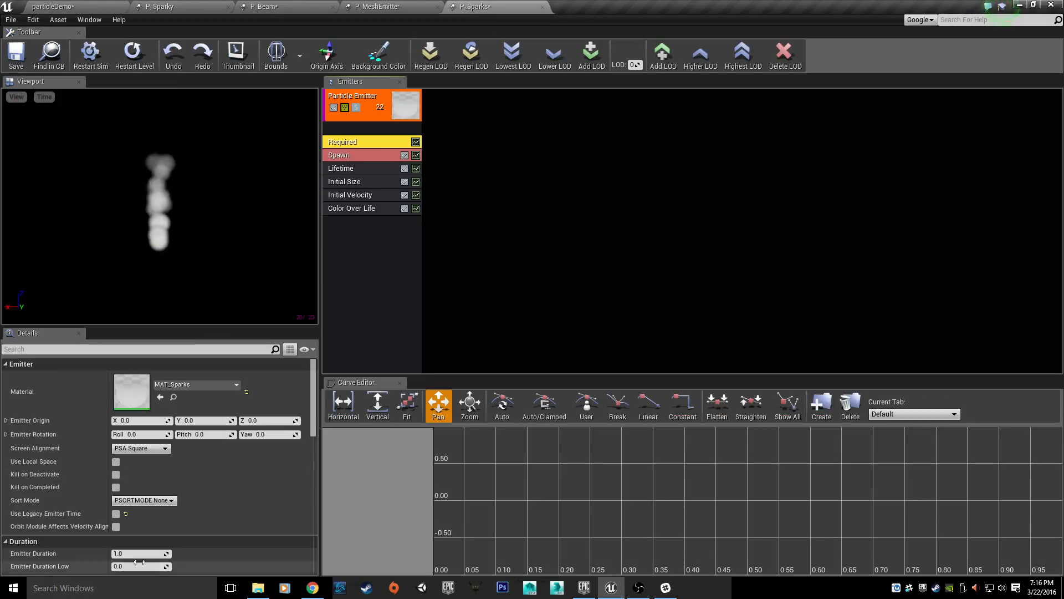
{"action": "left_click", "coordinate": [174, 397]}
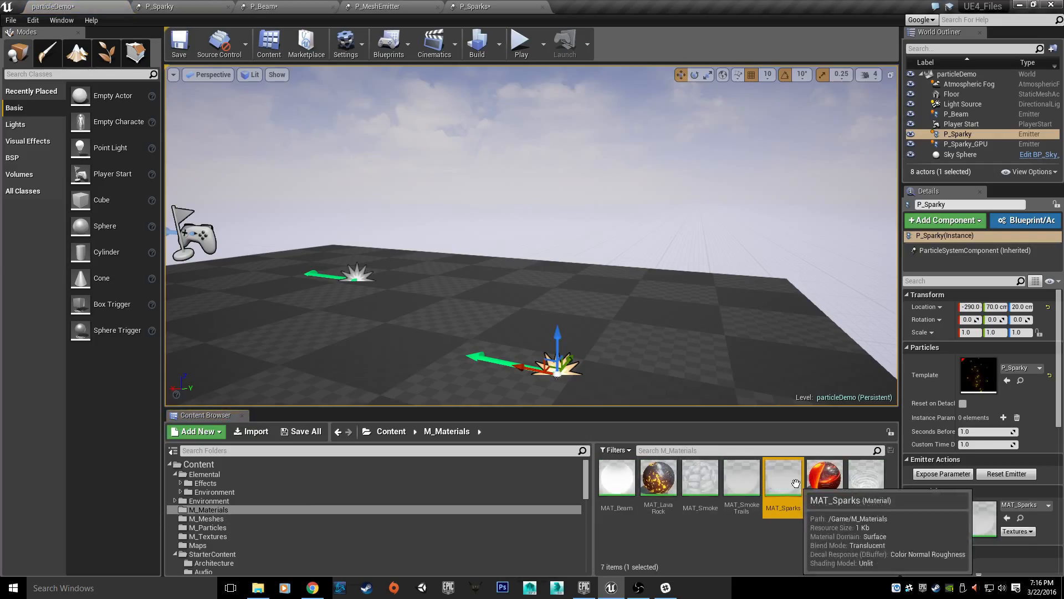
{"action": "double_click", "coordinate": [792, 481]}
Step: Examine the MAT_Sparks node graph, its translucent unlit settings and the material's preview sphere
{"action": "scroll", "coordinate": [663, 467], "scroll_direction": "down", "scroll_amount": 5}
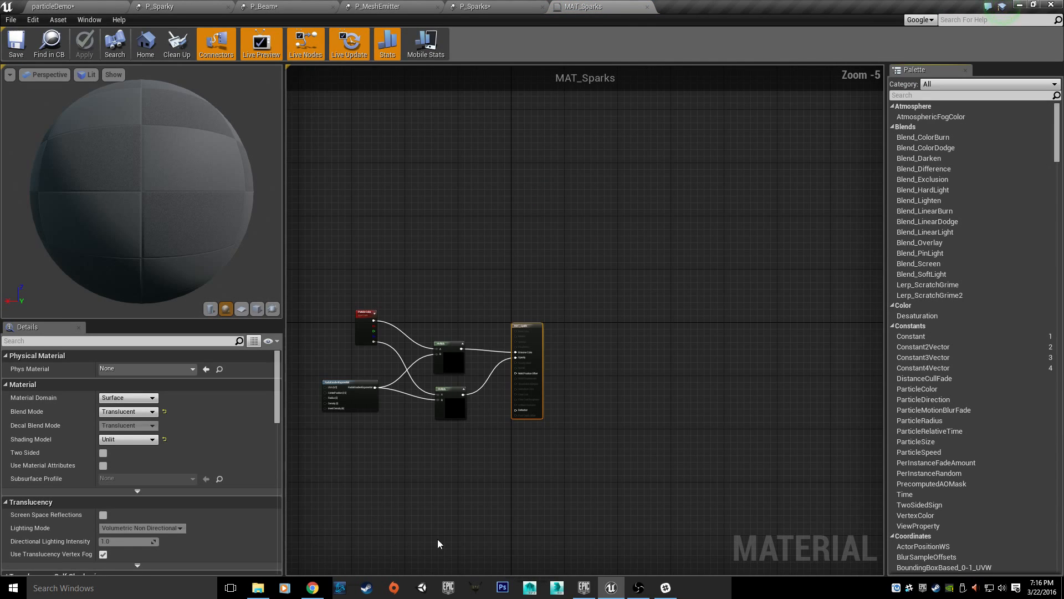
{"action": "scroll", "coordinate": [550, 381], "scroll_direction": "up", "scroll_amount": 4}
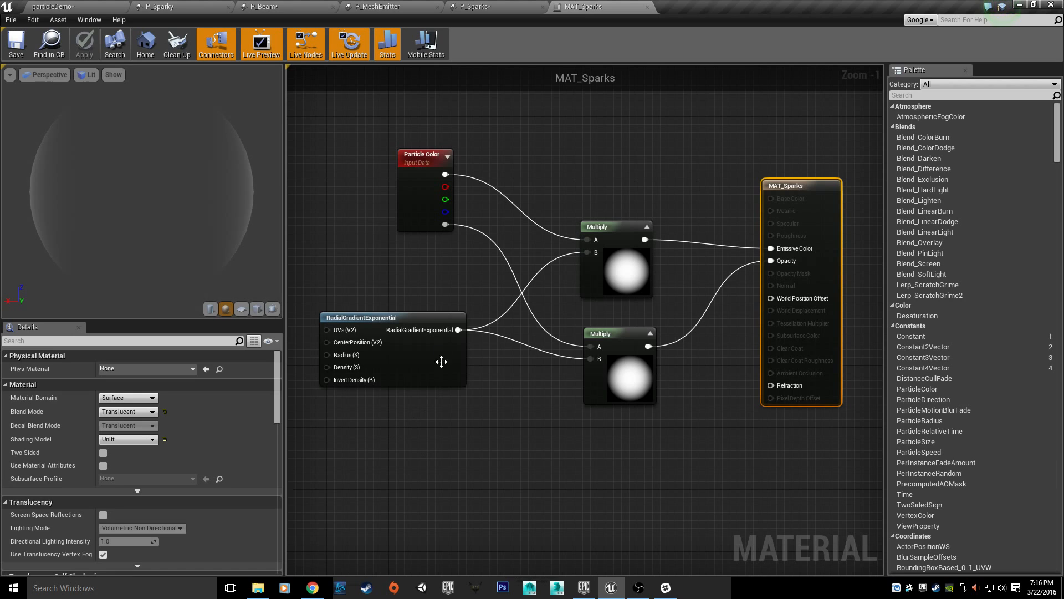
{"action": "mouse_move", "coordinate": [204, 165]}
{"action": "left_mouse_down"}
{"action": "mouse_move", "coordinate": [55, 130]}
{"action": "mouse_move", "coordinate": [166, 155]}
{"action": "mouse_move", "coordinate": [222, 150]}
{"action": "mouse_move", "coordinate": [108, 186]}
{"action": "left_mouse_up"}
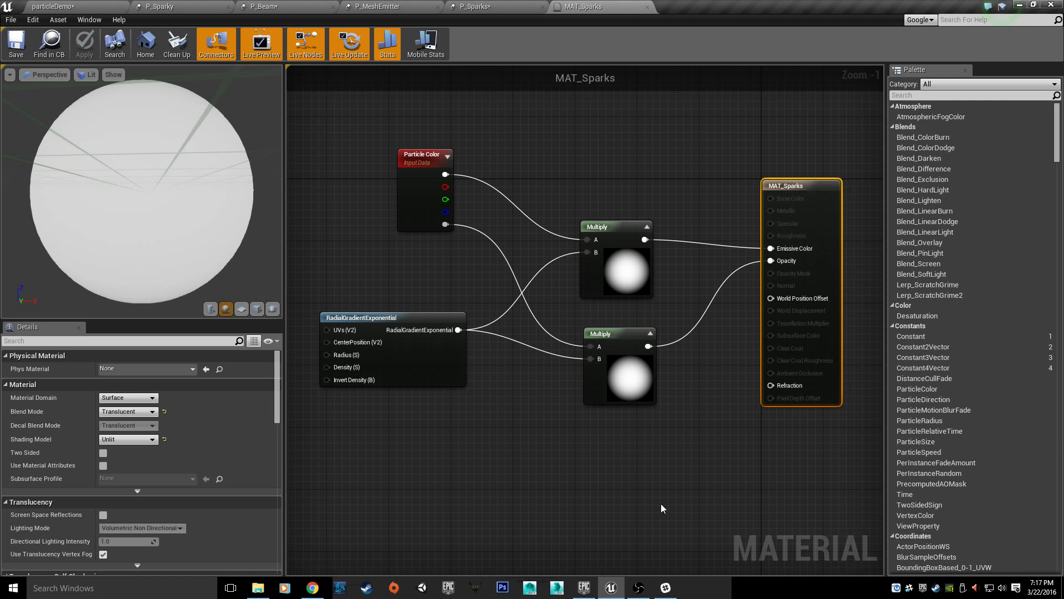
{"action": "right_click_drag", "start_coordinate": [663, 509], "coordinate": [563, 408]}
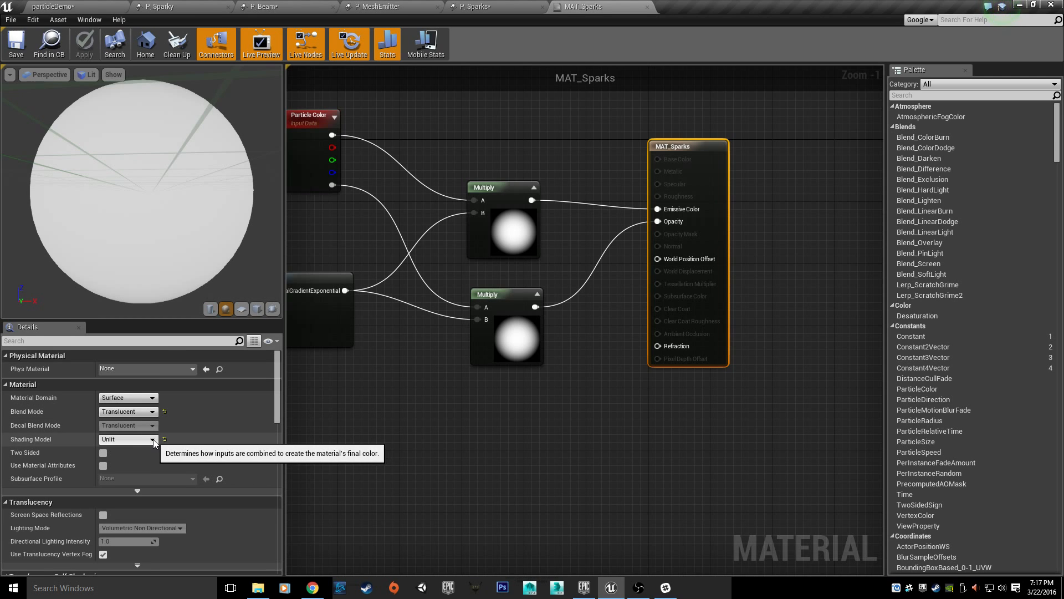
{"action": "right_click_drag", "start_coordinate": [651, 337], "coordinate": [849, 388]}
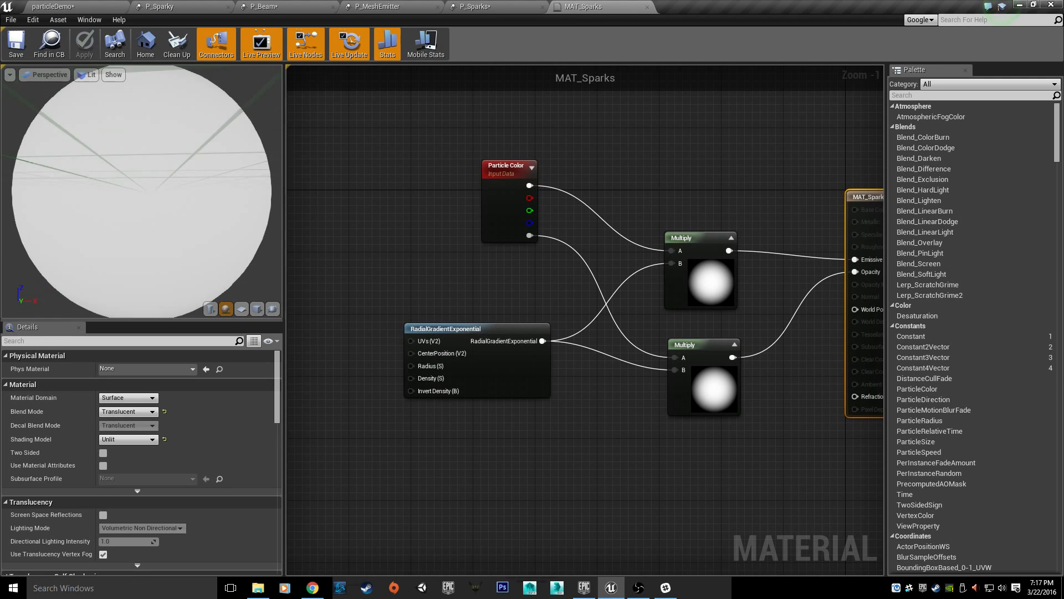
{"action": "scroll", "coordinate": [112, 138], "scroll_direction": "down", "scroll_amount": 5}
{"action": "left_click_drag", "start_coordinate": [112, 138], "coordinate": [167, 142]}
{"action": "right_click_drag", "start_coordinate": [805, 163], "coordinate": [693, 113]}
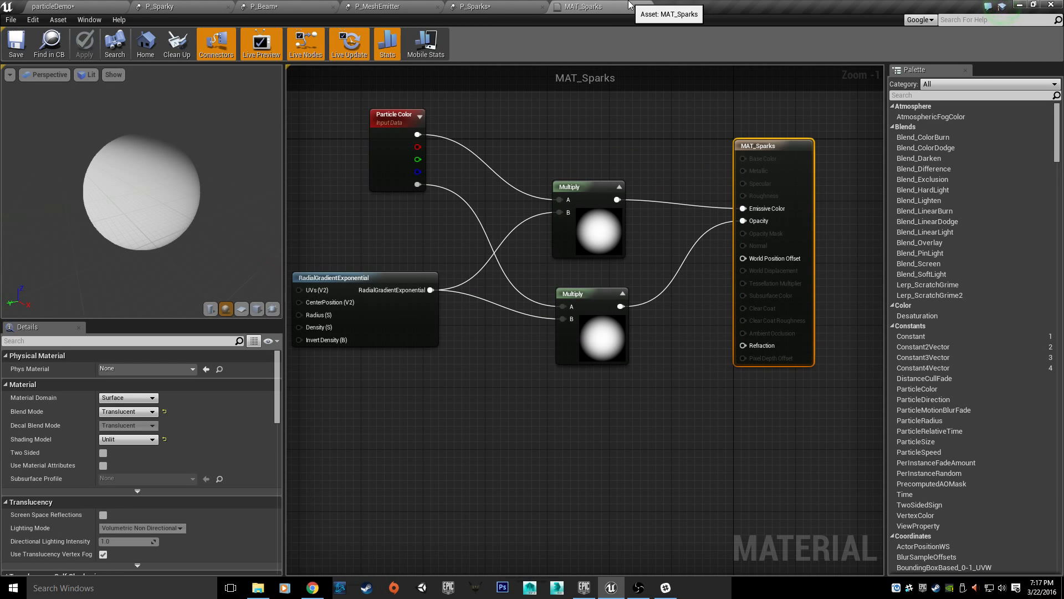
Step: Return to the P_Sparks system, try out the Roll value of the emitter's rotation and reset it to 0
{"action": "left_click", "coordinate": [476, 6]}
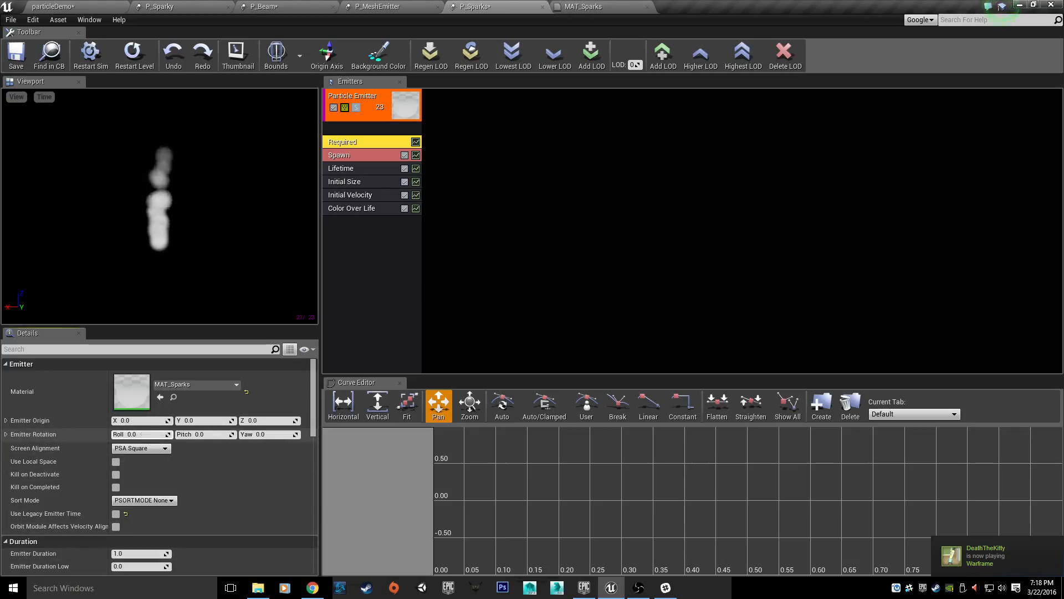
{"action": "left_click_drag", "start_coordinate": [143, 434], "coordinate": [157, 434]}
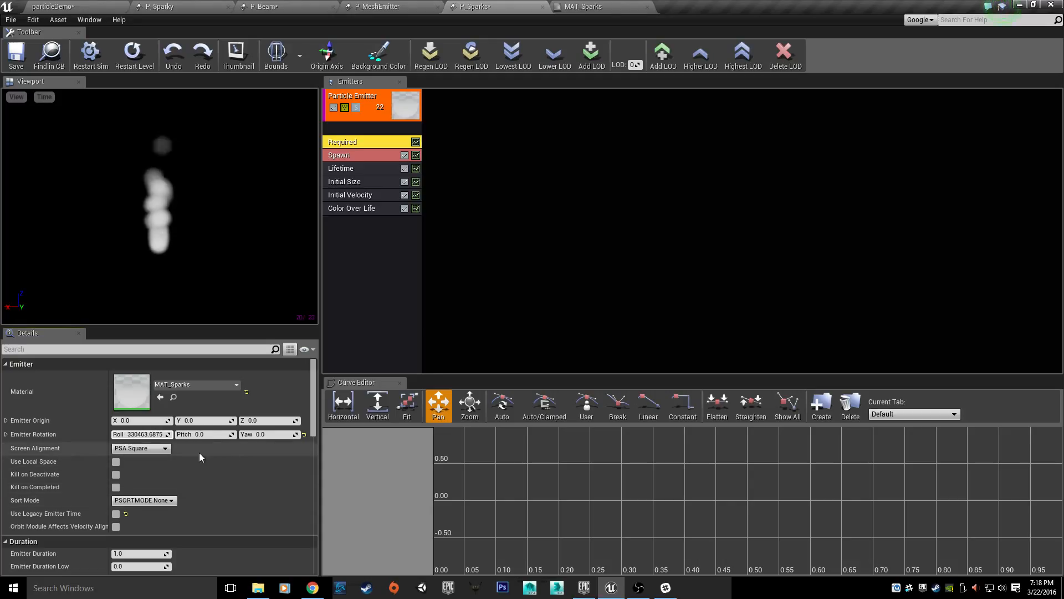
{"action": "left_click", "coordinate": [148, 436]}
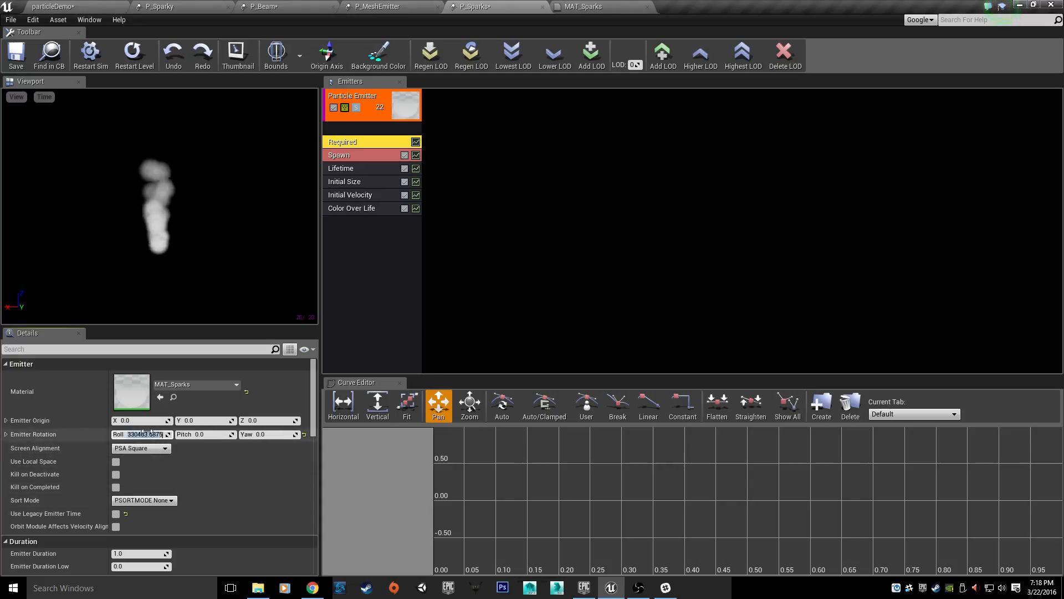
{"action": "type", "text": "0"}
{"action": "key", "text": "Return"}
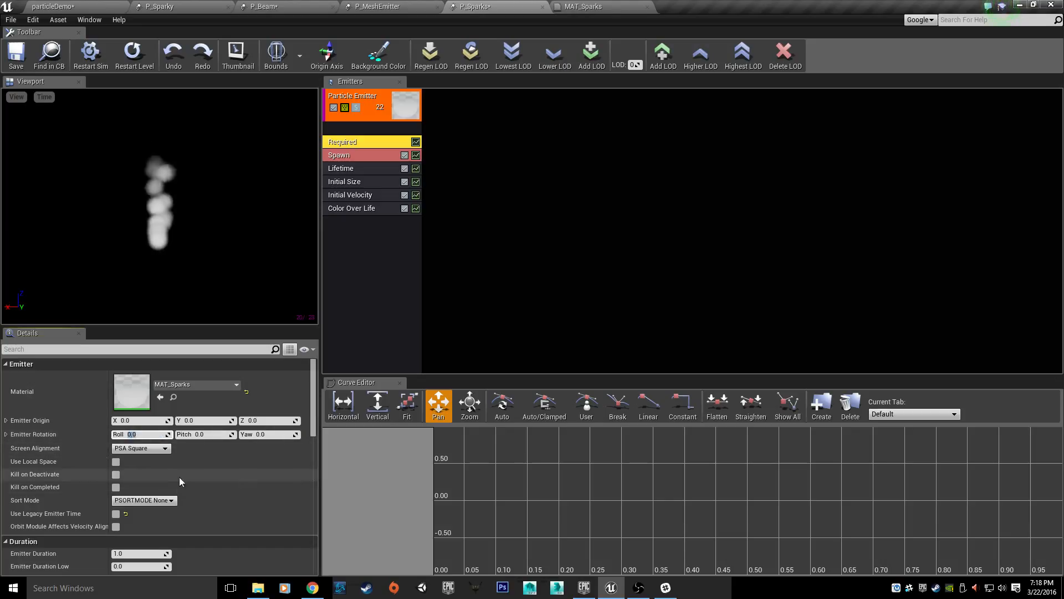
{"action": "left_click_drag", "start_coordinate": [313, 420], "coordinate": [345, 414]}
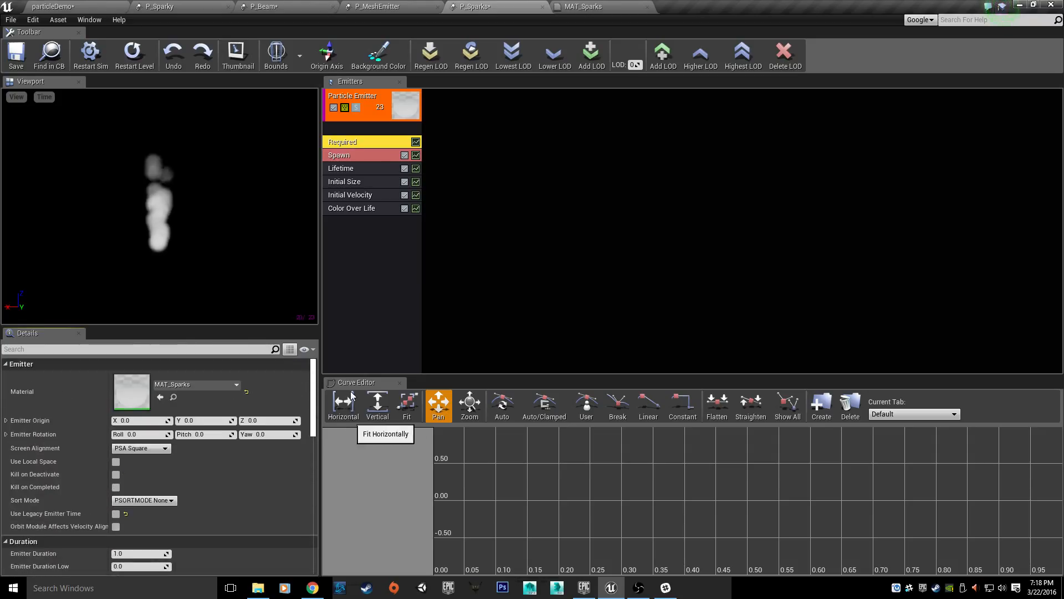
Step: Rename the Particle Emitter in P_Sparks as Sparks
{"action": "left_click", "coordinate": [360, 155]}
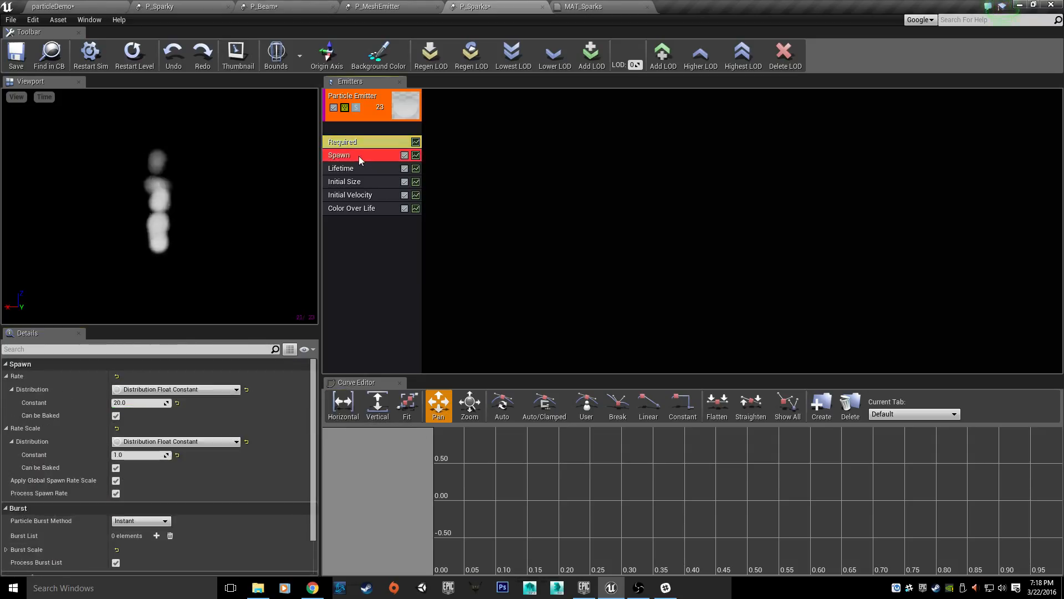
{"action": "left_click", "coordinate": [385, 108]}
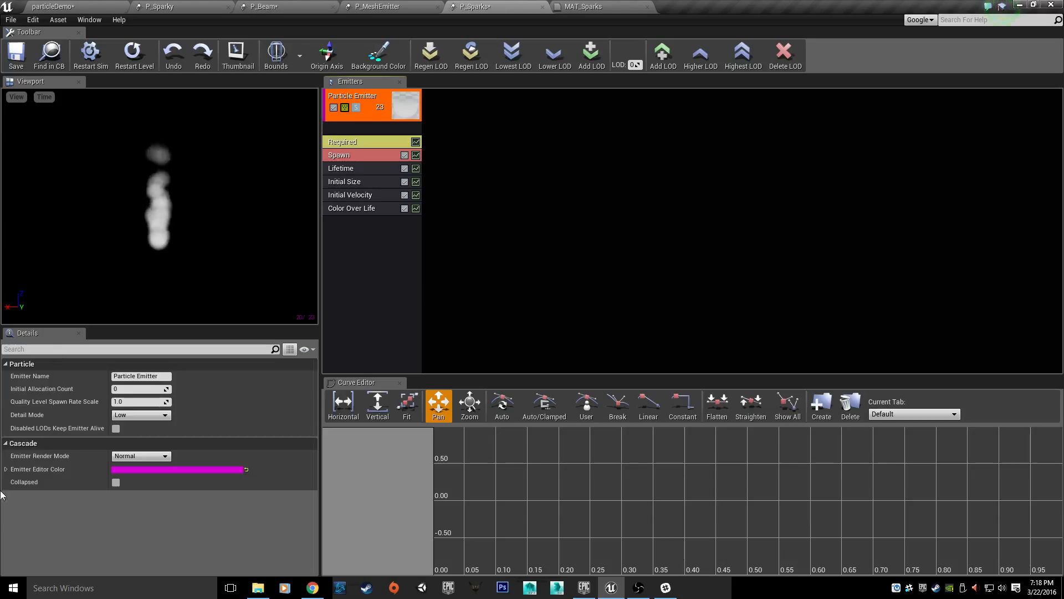
{"action": "left_click", "coordinate": [115, 377]}
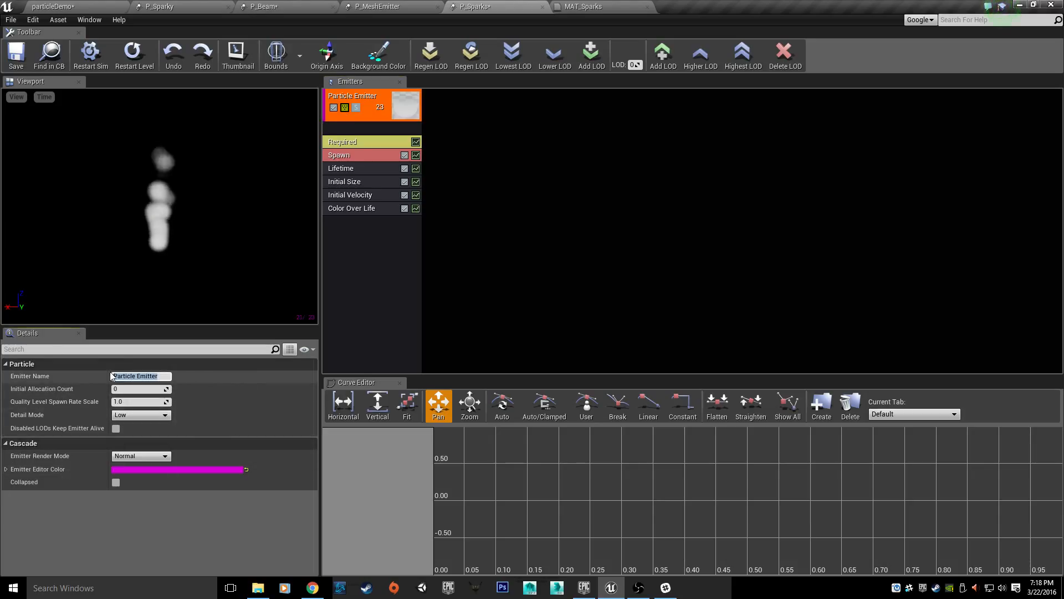
{"action": "type", "text": "Sparks"}
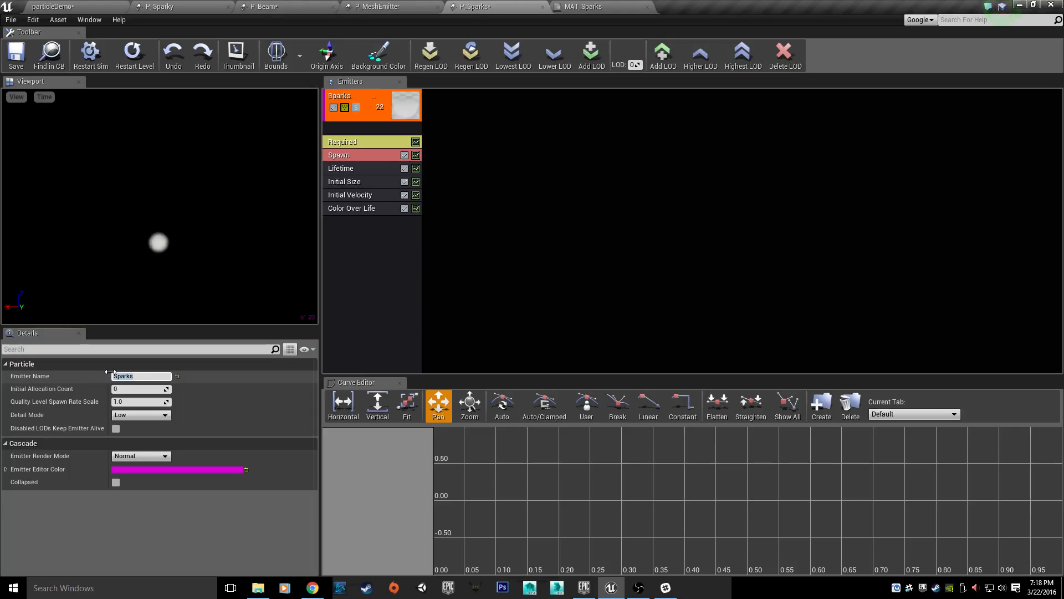
{"action": "key", "text": "Return"}
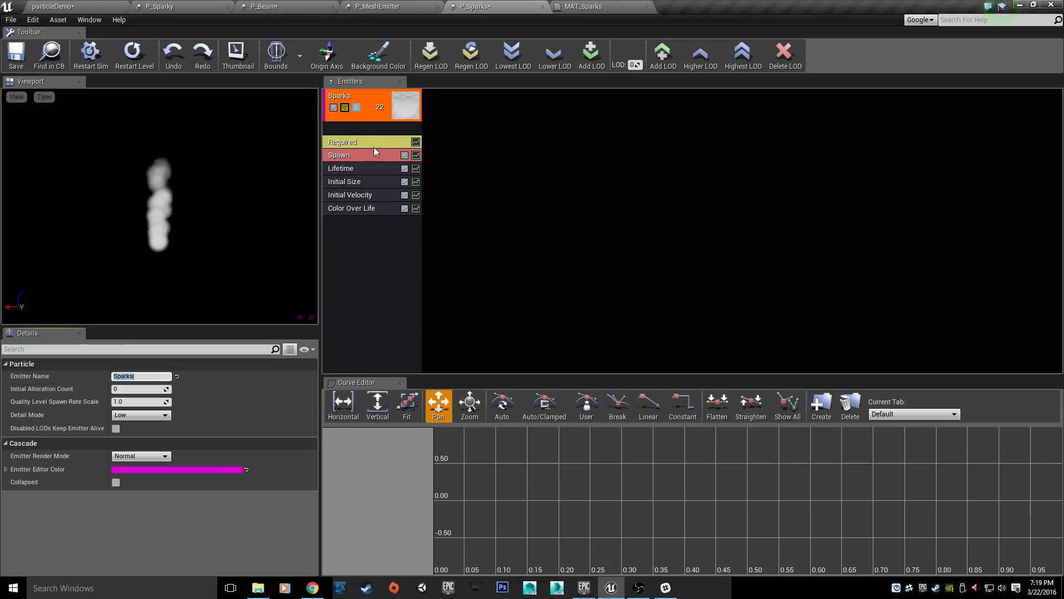
Step: Set the Sparks emitter's constant spawn rate to 10 and its maximum Lifetime to 2
{"action": "left_click", "coordinate": [358, 156]}
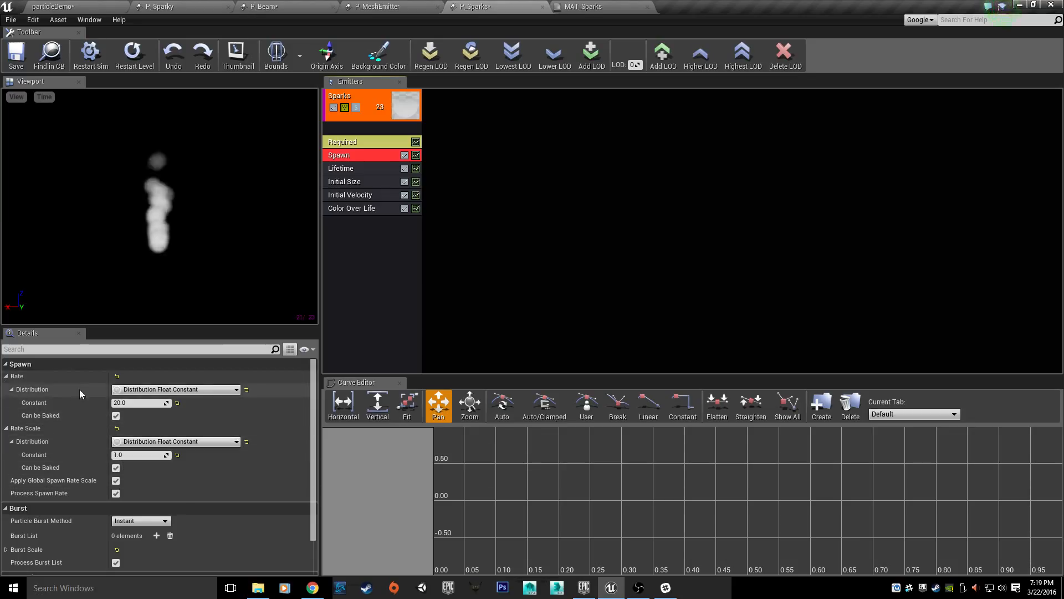
{"action": "left_click", "coordinate": [142, 403]}
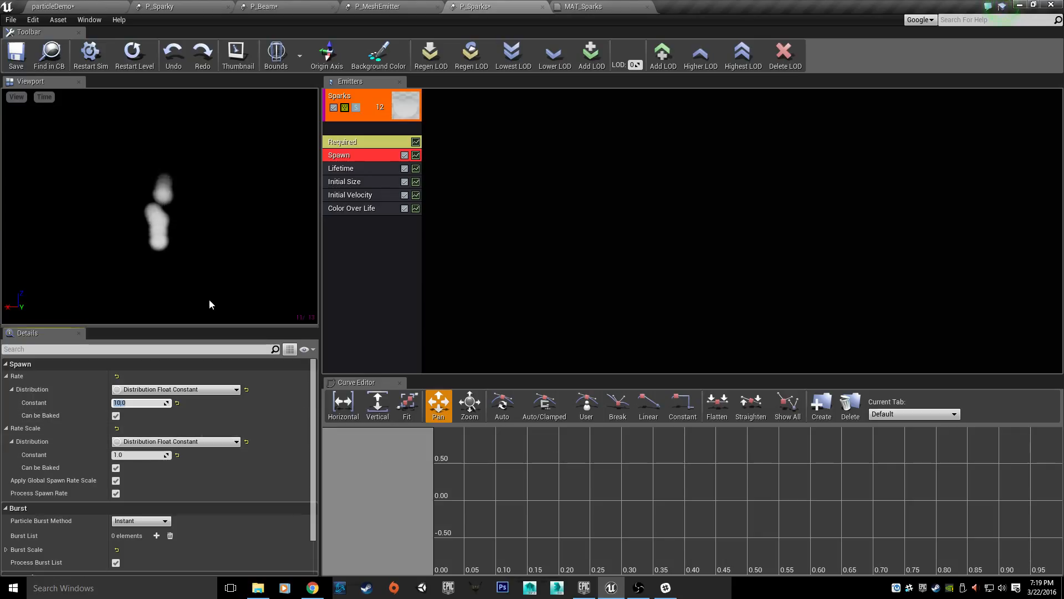
{"action": "left_click", "coordinate": [348, 167]}
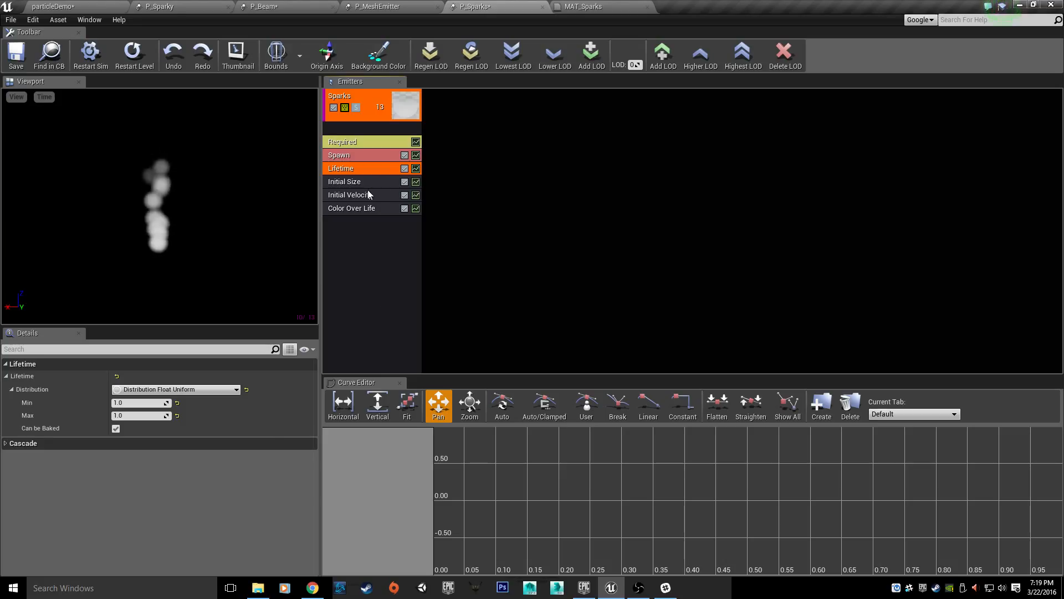
{"action": "left_click", "coordinate": [144, 415]}
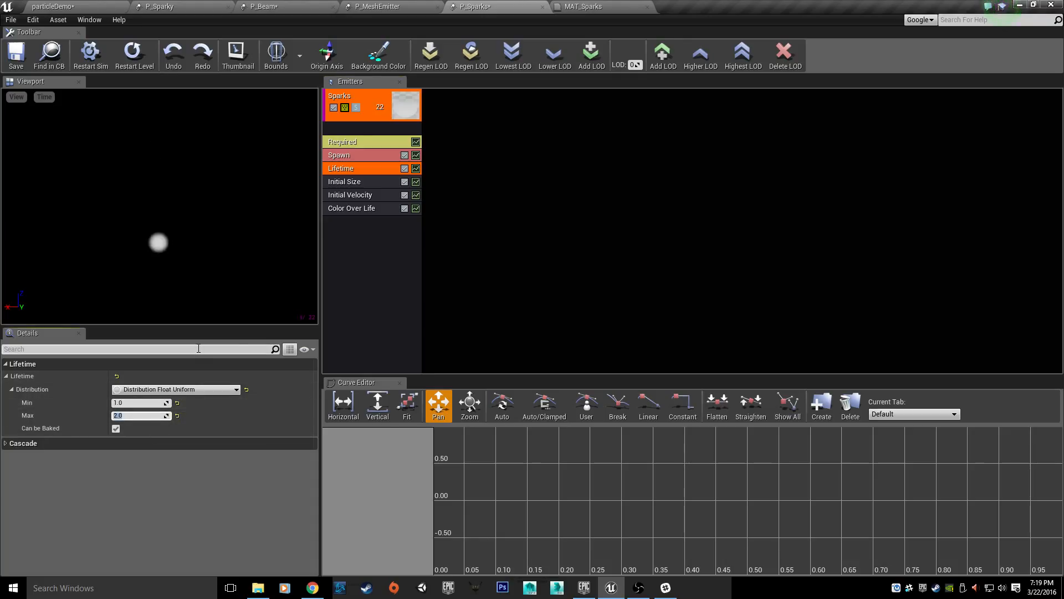
Step: Set the X and Y values of the Initial Size module's Max and Min start size to 5
{"action": "left_click", "coordinate": [358, 178]}
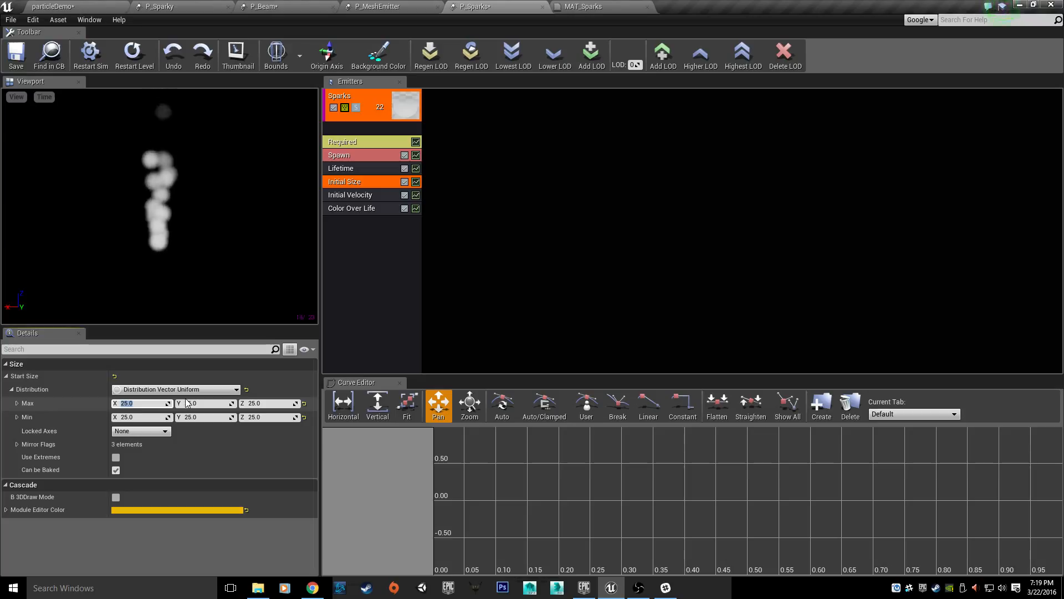
{"action": "key", "text": "Tab"}
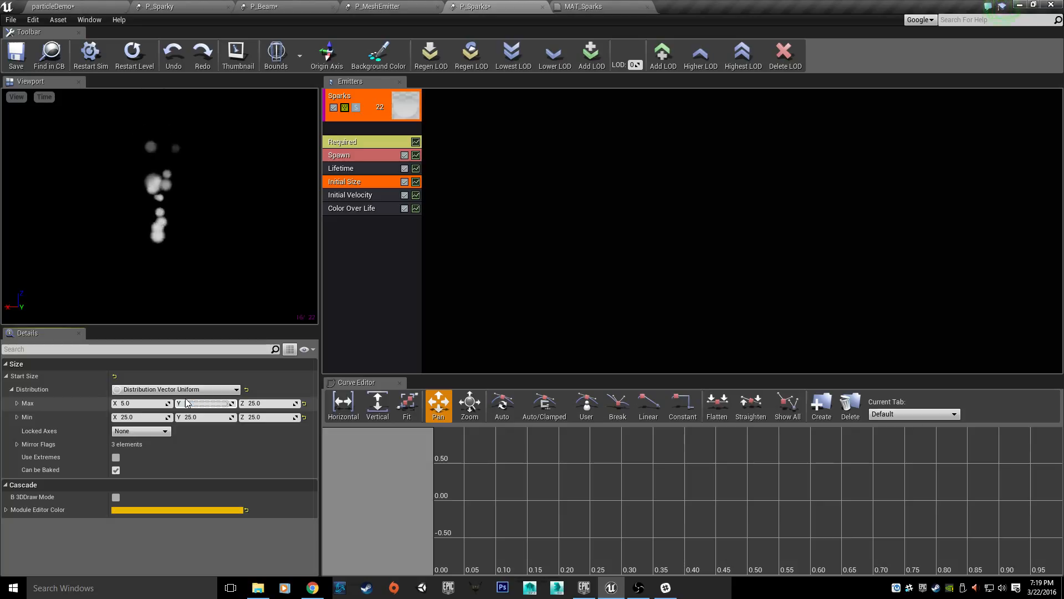
{"action": "key", "text": "Tab"}
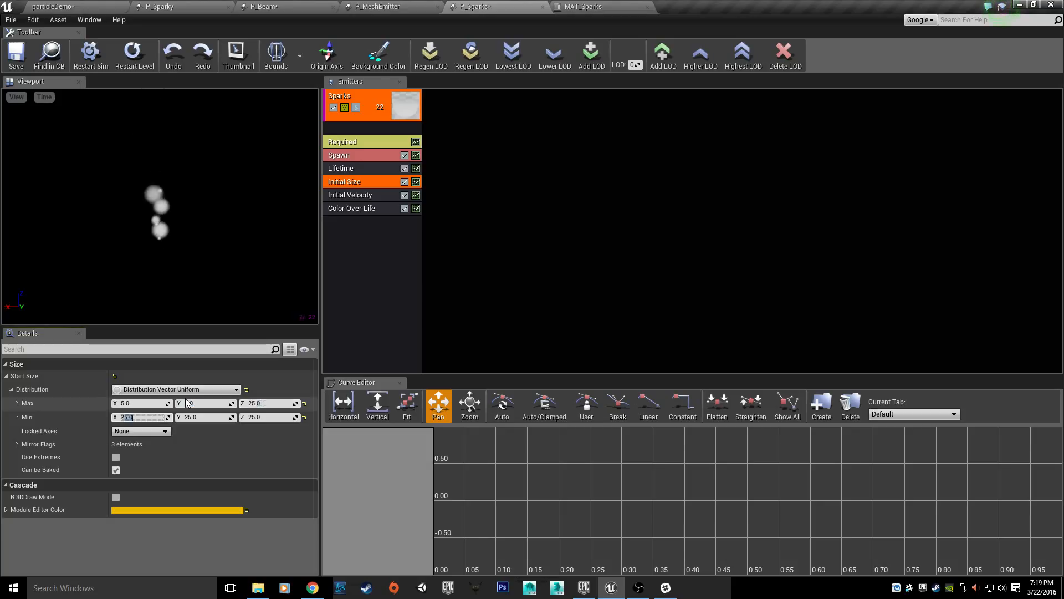
{"action": "type", "text": "5"}
{"action": "key", "text": "Tab"}
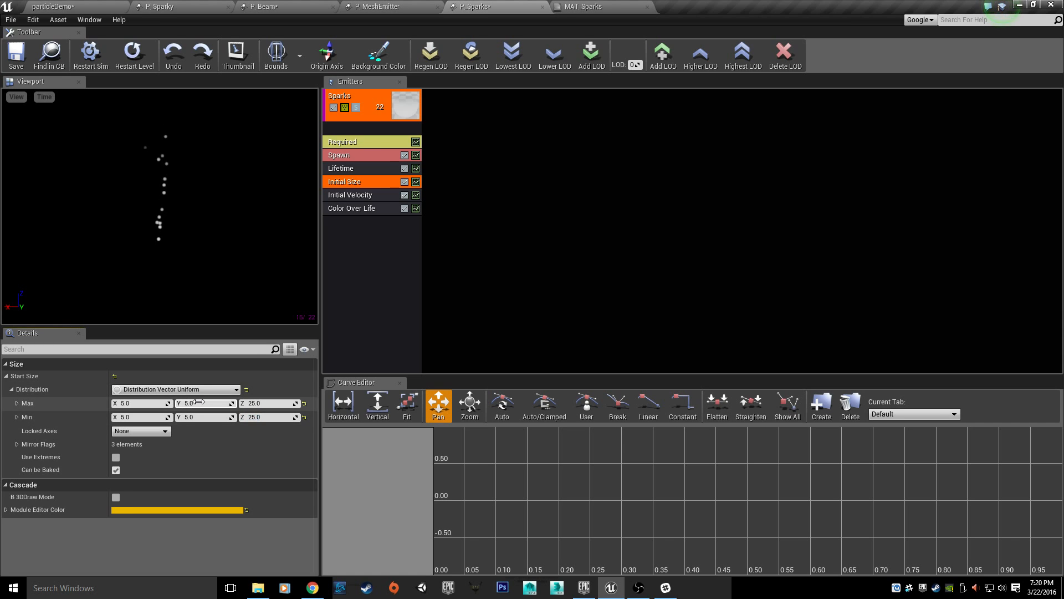
Step: Try a value of 25 for the Y component of the Max start size
{"action": "left_click_drag", "start_coordinate": [198, 401], "coordinate": [202, 401]}
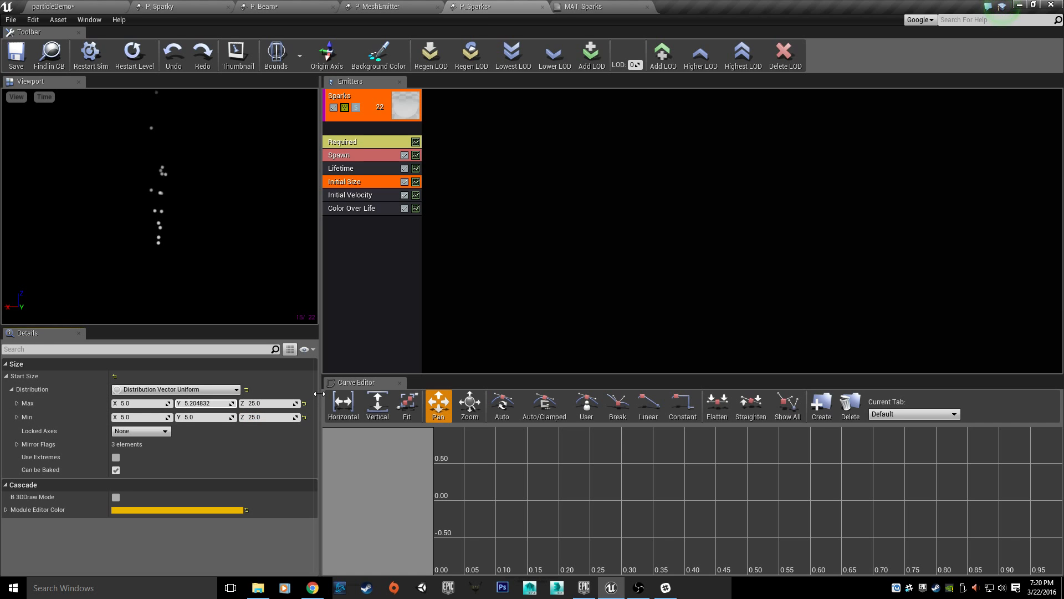
{"action": "left_click", "coordinate": [200, 403]}
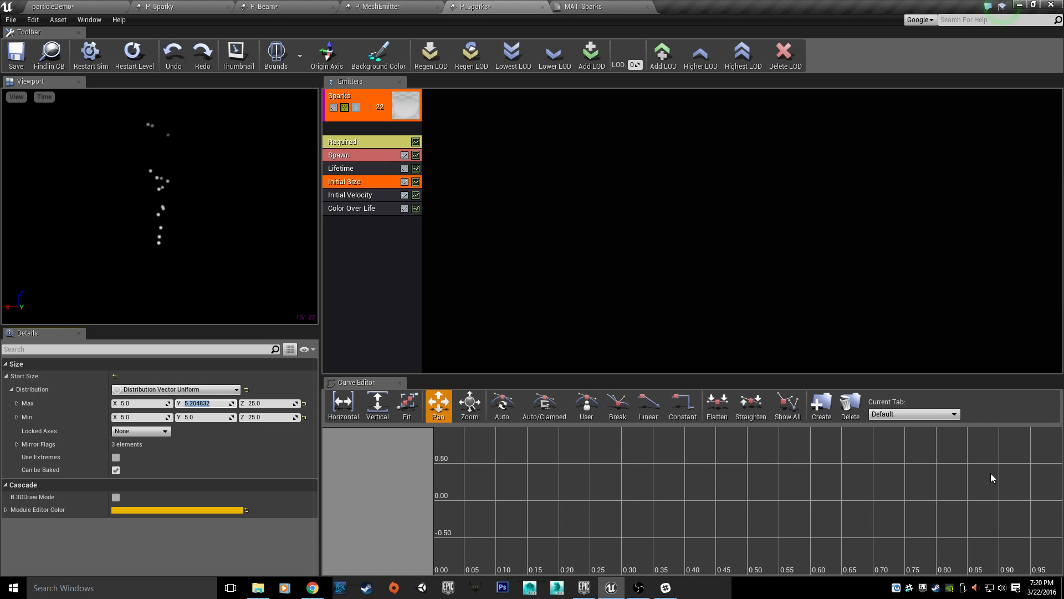
{"action": "type", "text": "25"}
{"action": "key", "text": "Tab"}
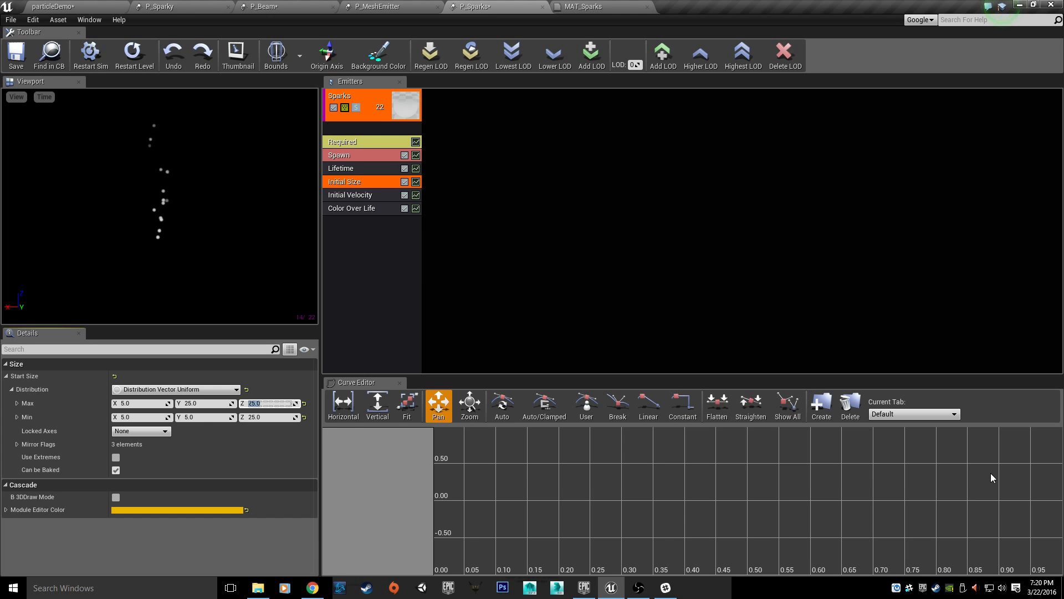
Step: Set both the Max and Min start size to X 1, Y 1 and Z 50, and inspect the particles in the preview
{"action": "left_click", "coordinate": [211, 405]}
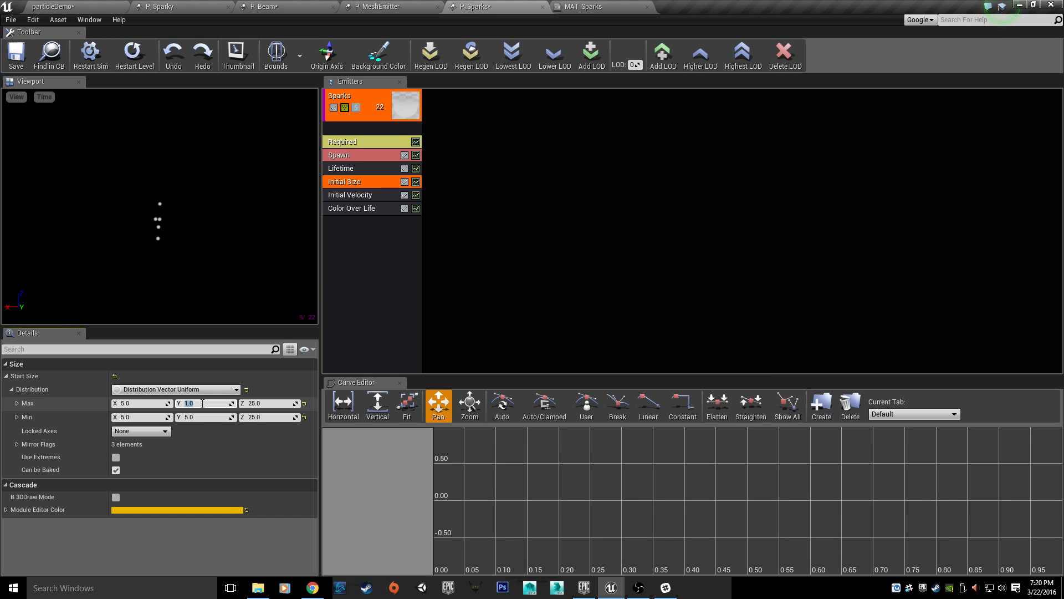
{"action": "left_click", "coordinate": [130, 403]}
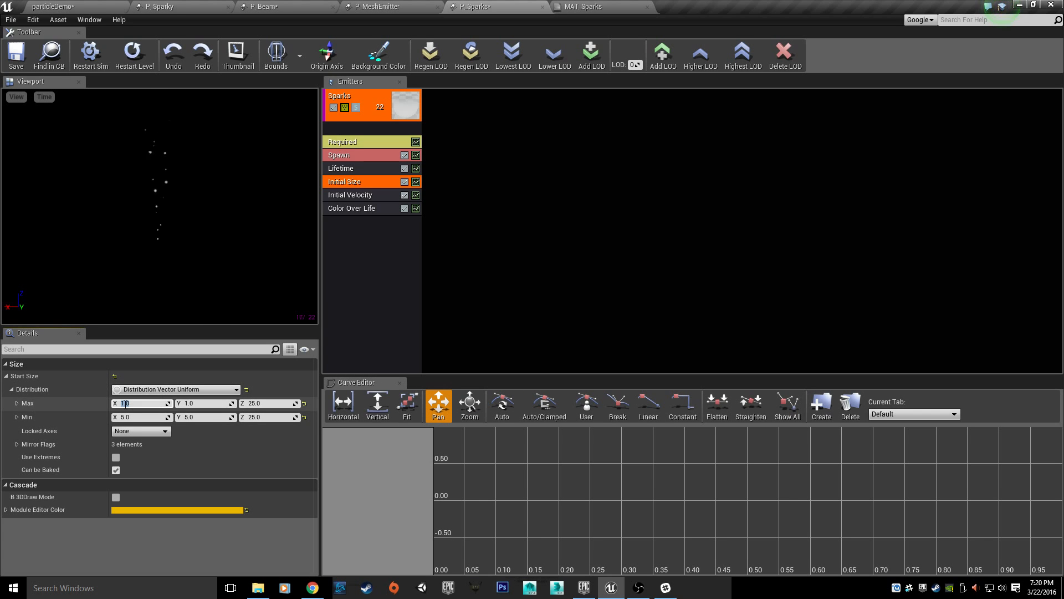
{"action": "left_click", "coordinate": [140, 420]}
{"action": "type", "text": "1"}
{"action": "key", "text": "Tab"}
{"action": "type", "text": "1"}
{"action": "left_click_drag", "start_coordinate": [64, 116], "coordinate": [66, 119]}
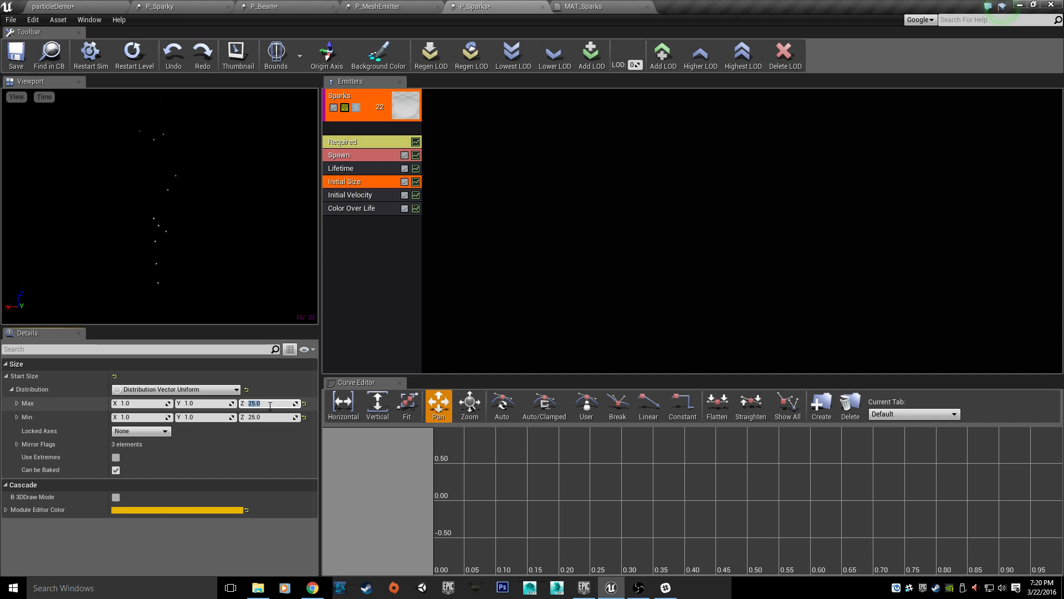
{"action": "key", "text": "Return"}
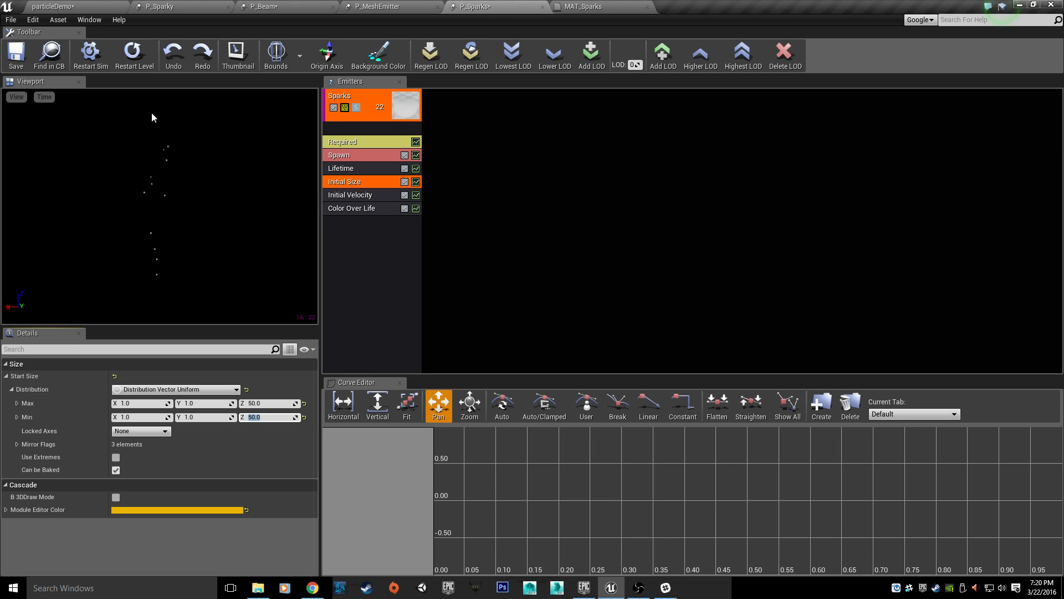
{"action": "left_click_drag", "start_coordinate": [122, 236], "coordinate": [123, 245]}
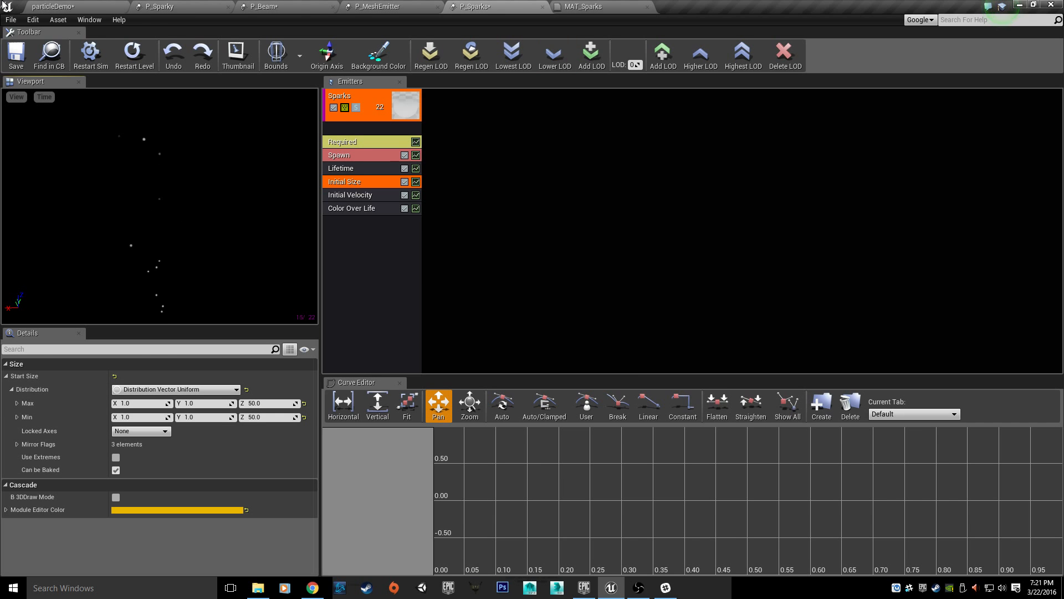
Step: Look up the Initial Size values in P_Sparky and set the Max and Min start size in P_Sparks to X 2, Y 10, Z 2
{"action": "left_click", "coordinate": [156, 10]}
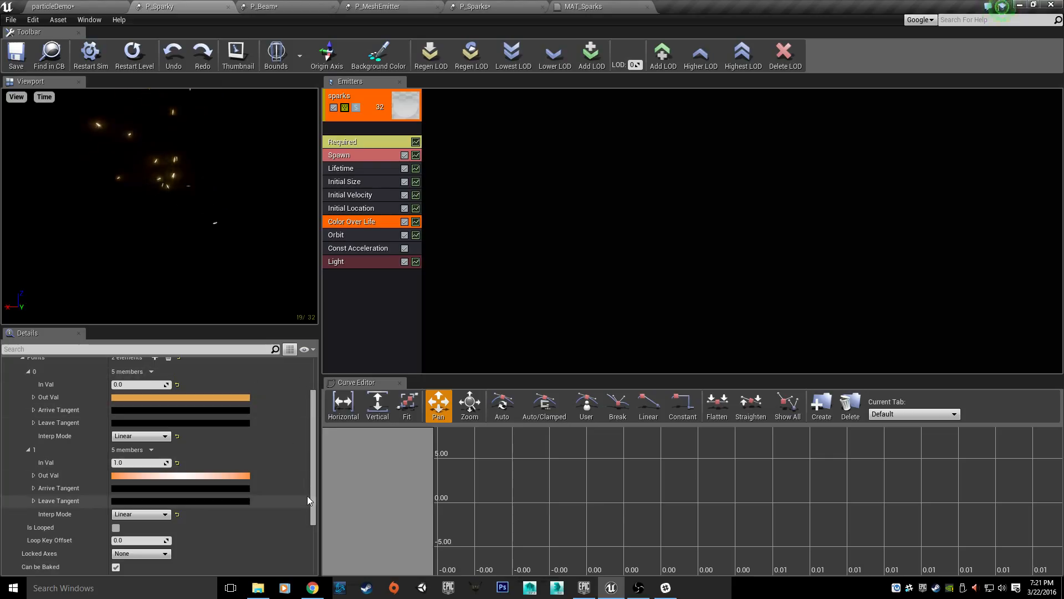
{"action": "left_click", "coordinate": [358, 181]}
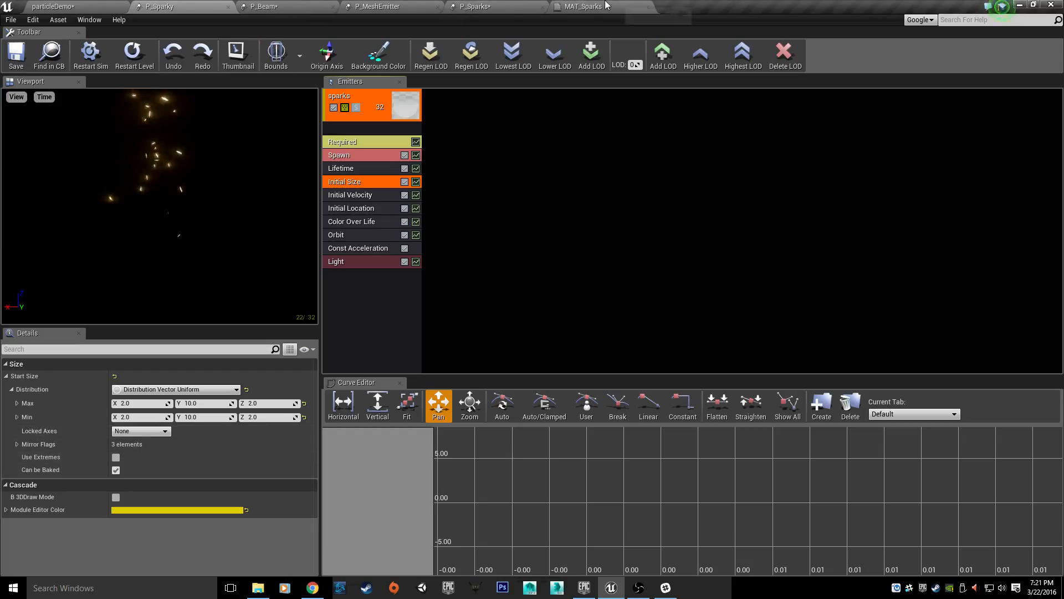
{"action": "left_click", "coordinate": [498, 9]}
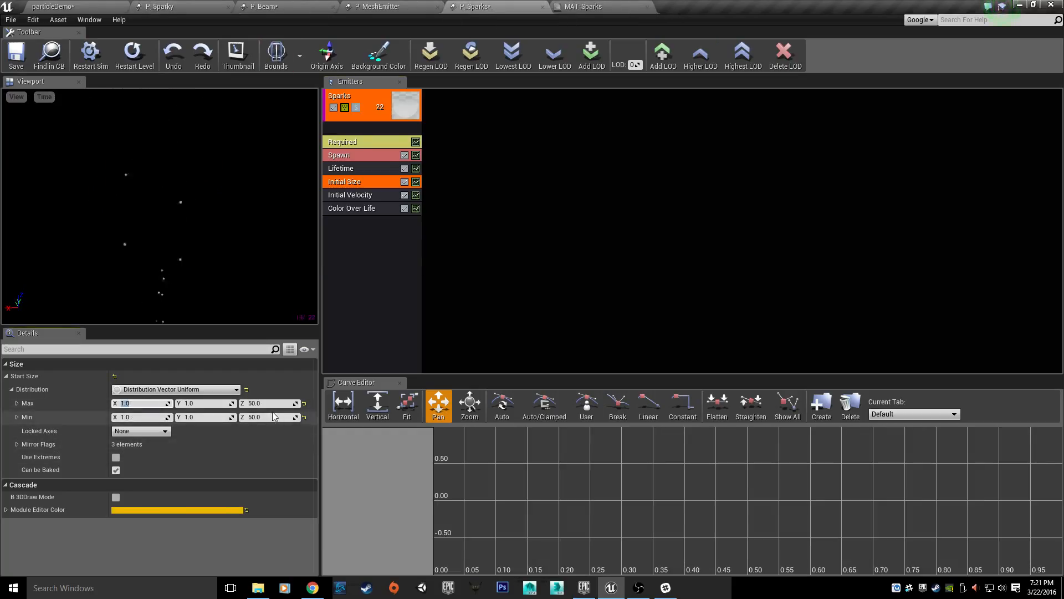
{"action": "type", "text": "2"}
{"action": "key", "text": "Tab"}
{"action": "type", "text": "10"}
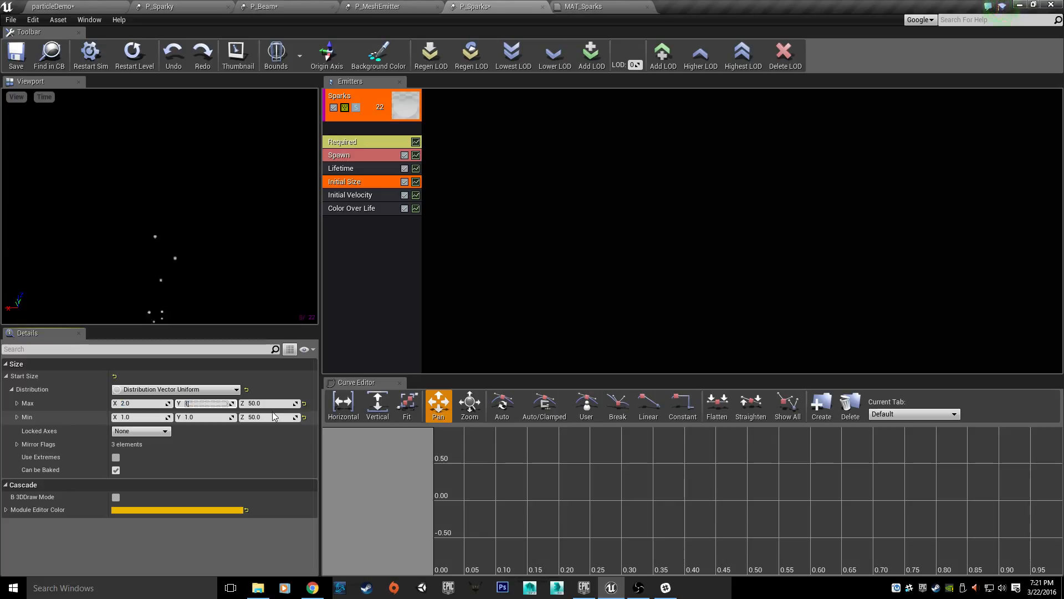
{"action": "key", "text": "Tab"}
{"action": "type", "text": "2"}
{"action": "key", "text": "Return"}
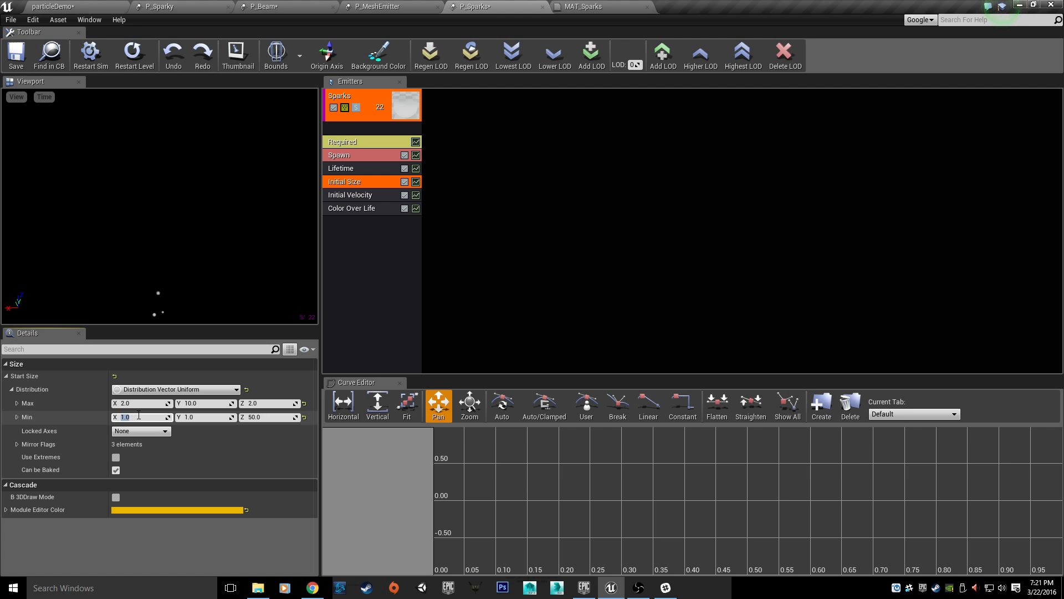
{"action": "key", "text": "Tab"}
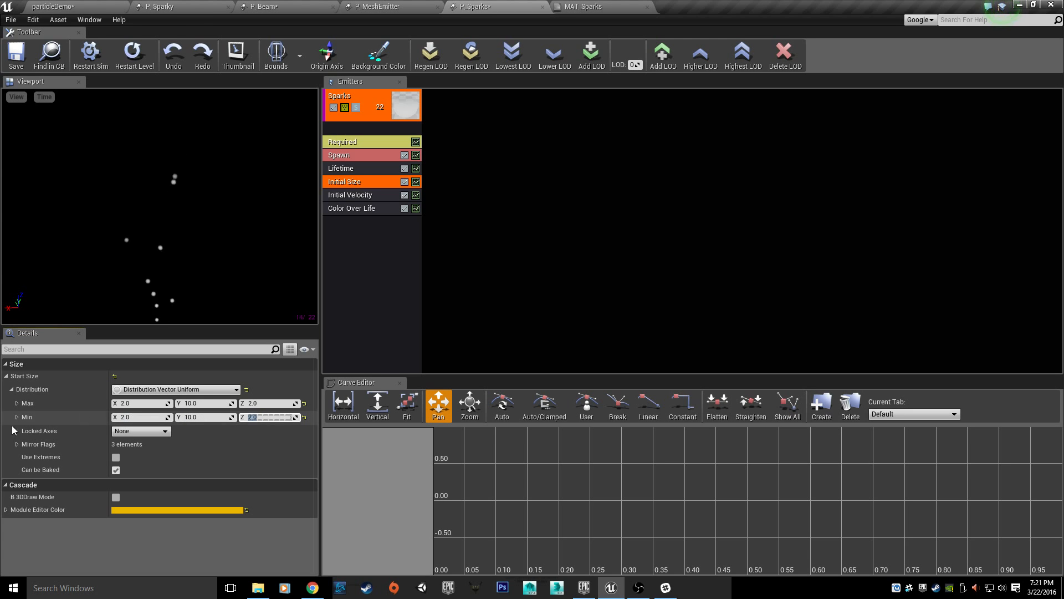
{"action": "mouse_move", "coordinate": [127, 145]}
{"action": "left_mouse_down"}
{"action": "mouse_move", "coordinate": [129, 182]}
{"action": "mouse_move", "coordinate": [131, 146]}
{"action": "left_mouse_up"}
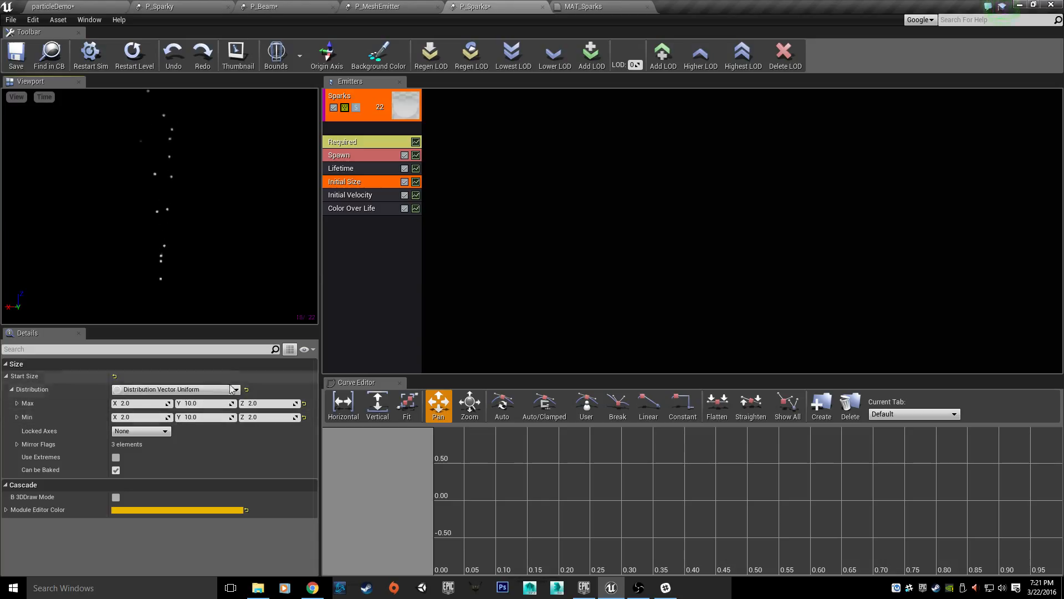
Step: Check the Spawn module's settings in P_Sparky and return to the P_Sparks particle system
{"action": "left_click", "coordinate": [164, 5]}
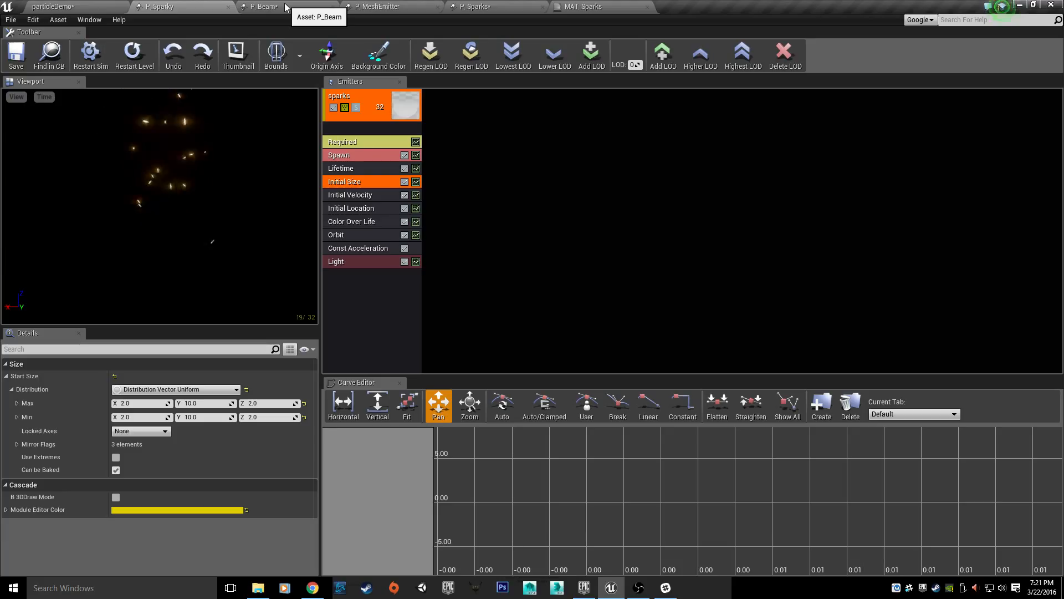
{"action": "left_click", "coordinate": [367, 155]}
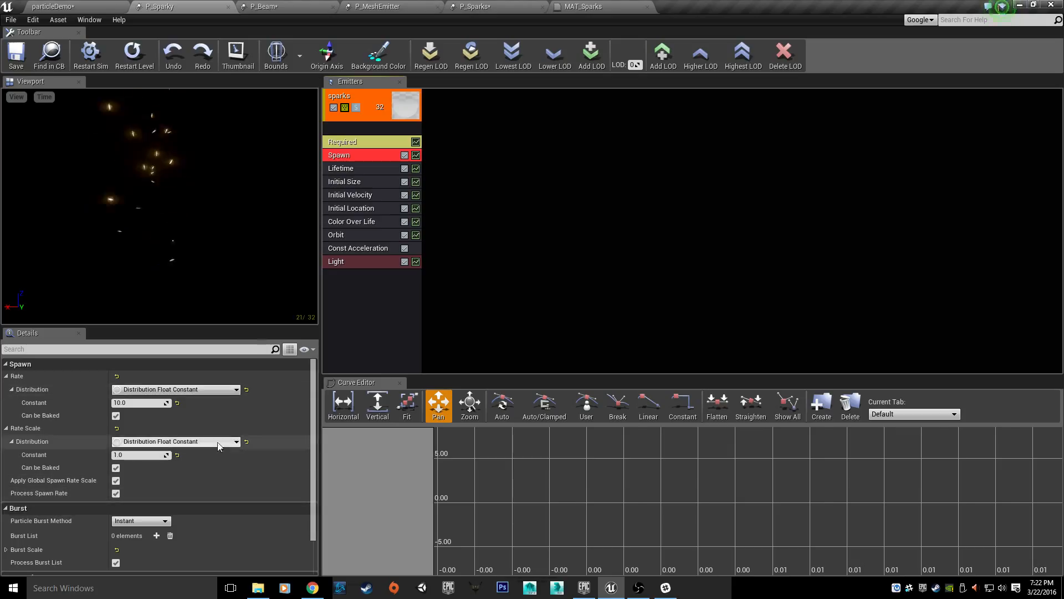
{"action": "left_click", "coordinate": [269, 6]}
{"action": "left_click", "coordinate": [375, 6]}
{"action": "left_click", "coordinate": [501, 6]}
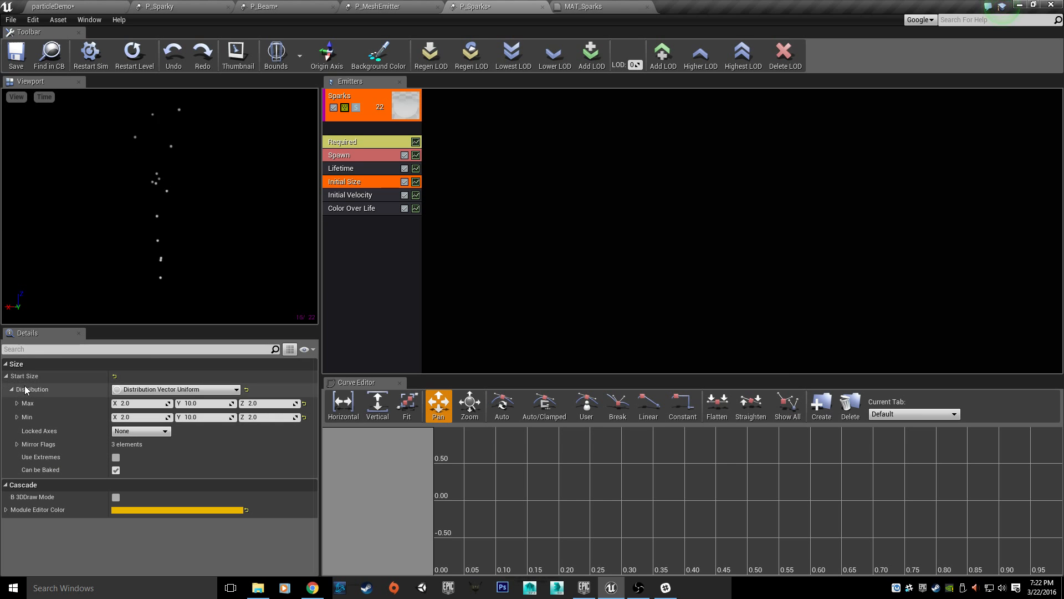
Step: Review the Start Velocity settings of the Initial Velocity module in P_Sparks
{"action": "left_click", "coordinate": [116, 470]}
{"action": "left_click", "coordinate": [367, 196]}
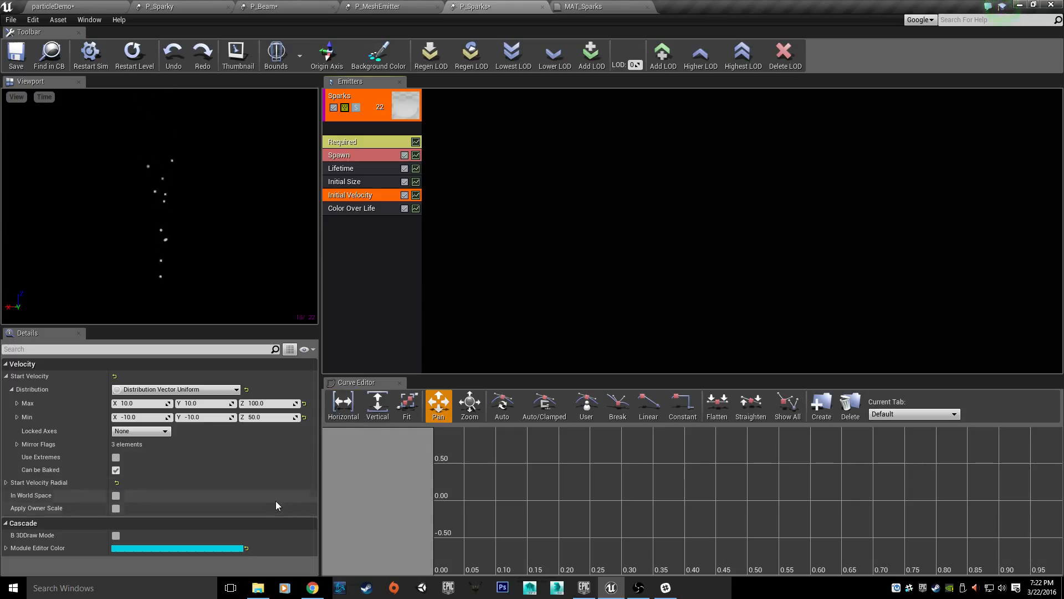
{"action": "left_click", "coordinate": [141, 403]}
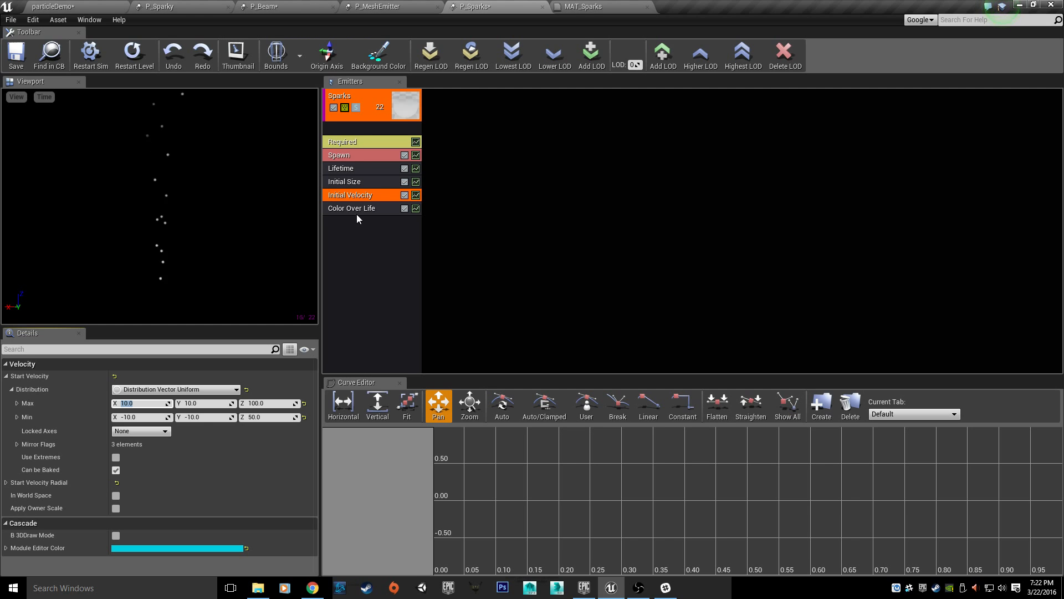
Step: Set the Screen Alignment in the Required module of the Sparks emitter to PSA Velocity
{"action": "left_click", "coordinate": [367, 140]}
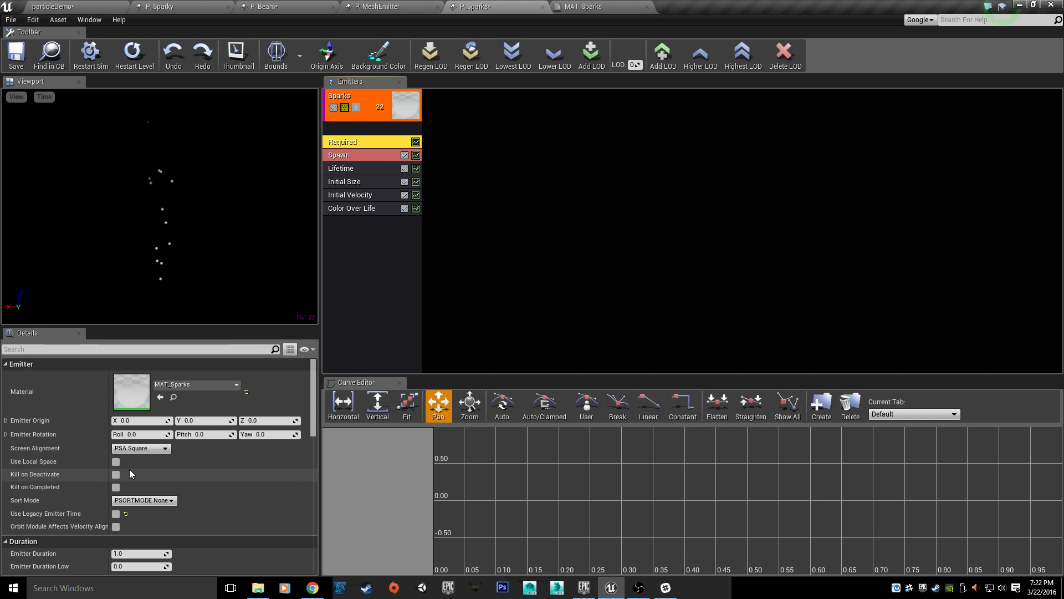
{"action": "left_click", "coordinate": [156, 450]}
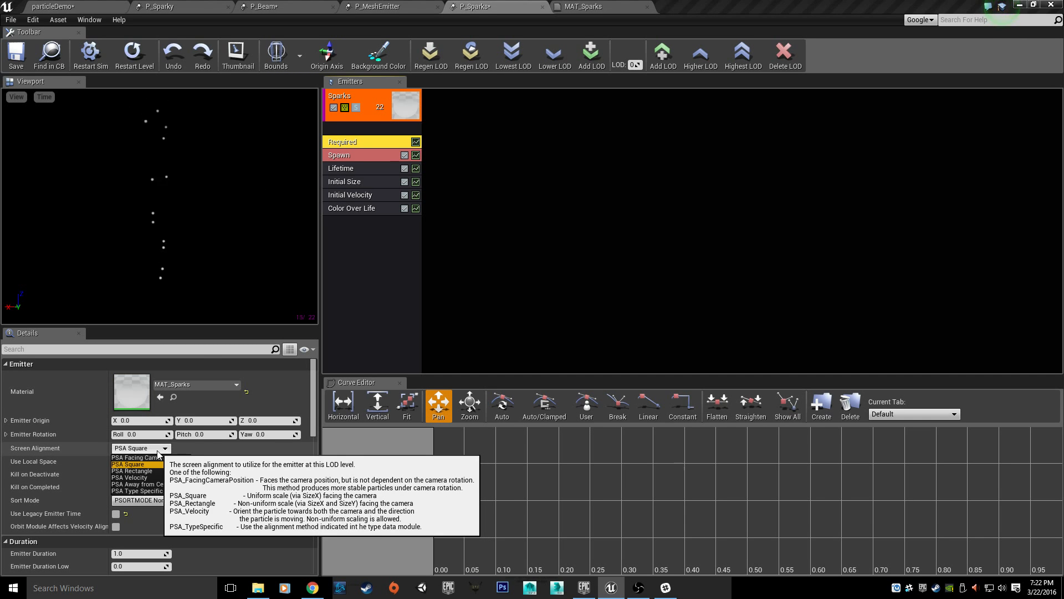
{"action": "left_click", "coordinate": [149, 477]}
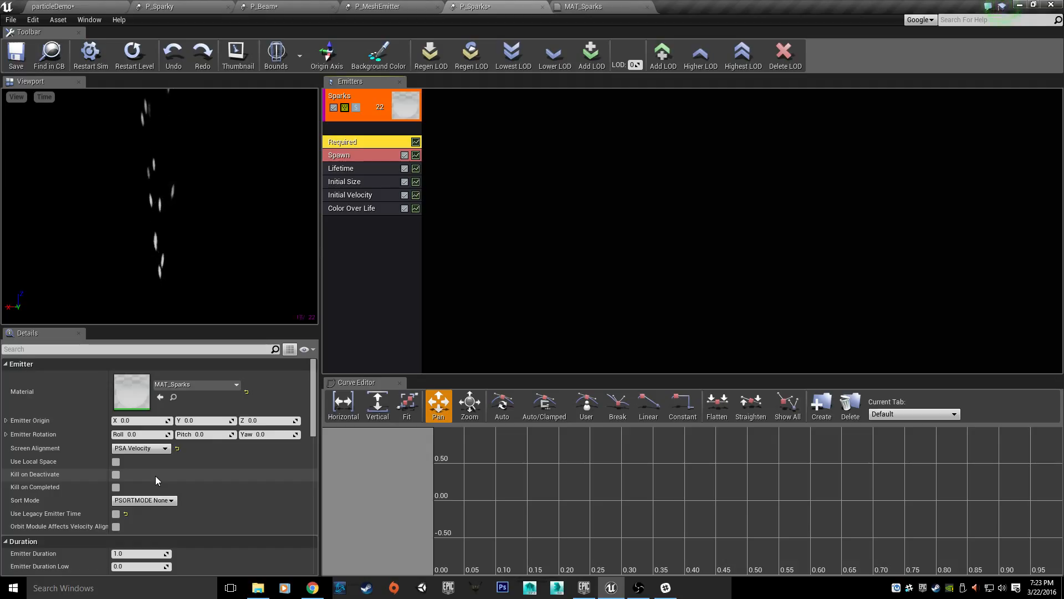
Step: Display the particle preview in Wireframe view mode and try PSA Square as the Screen Alignment for comparison
{"action": "left_click", "coordinate": [17, 96]}
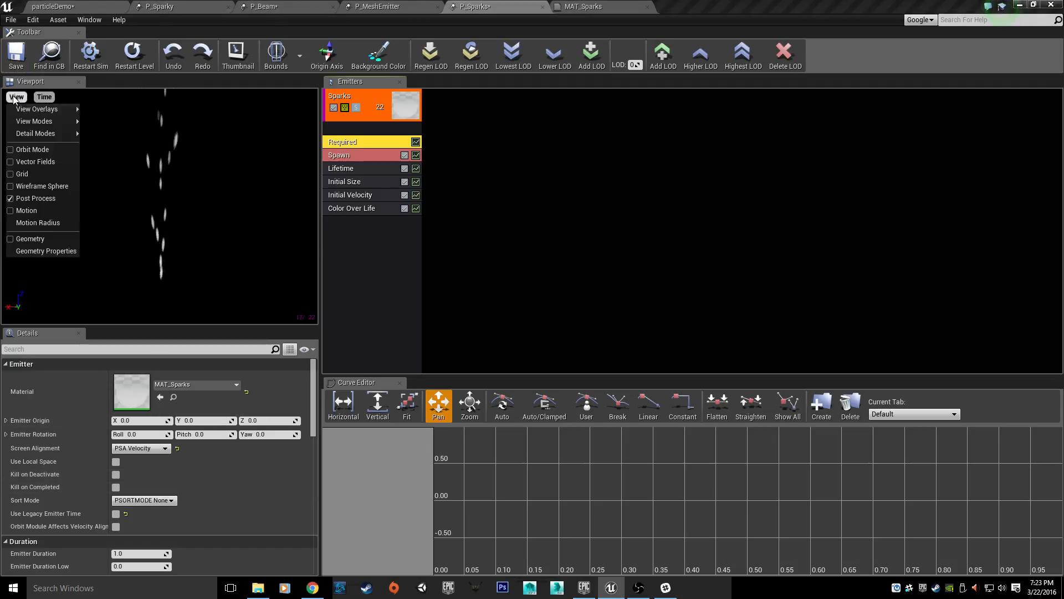
{"action": "mouse_move", "coordinate": [18, 109]}
{"action": "mouse_move", "coordinate": [25, 135]}
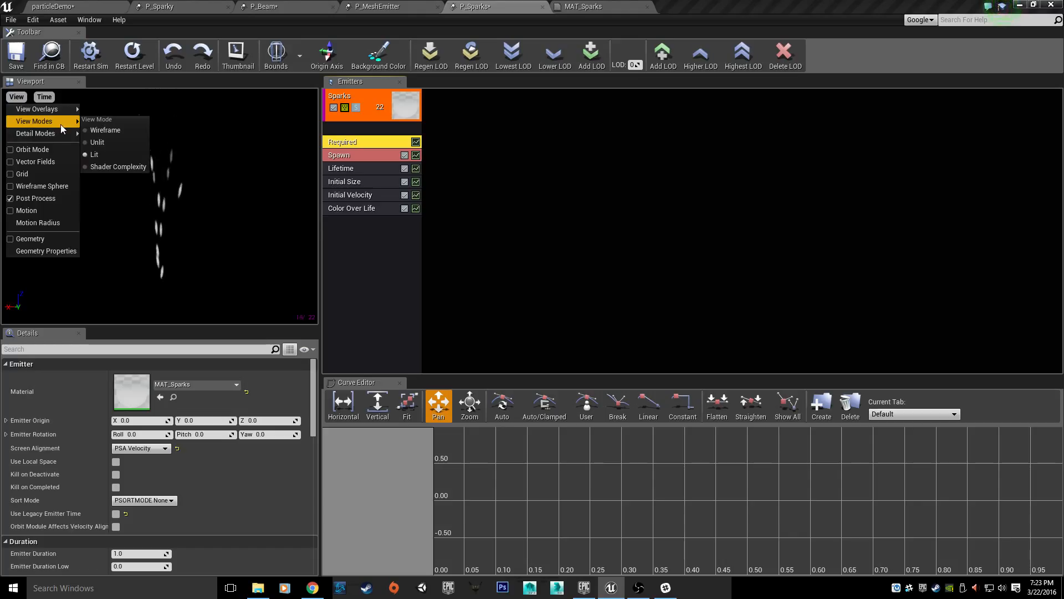
{"action": "left_click", "coordinate": [109, 129]}
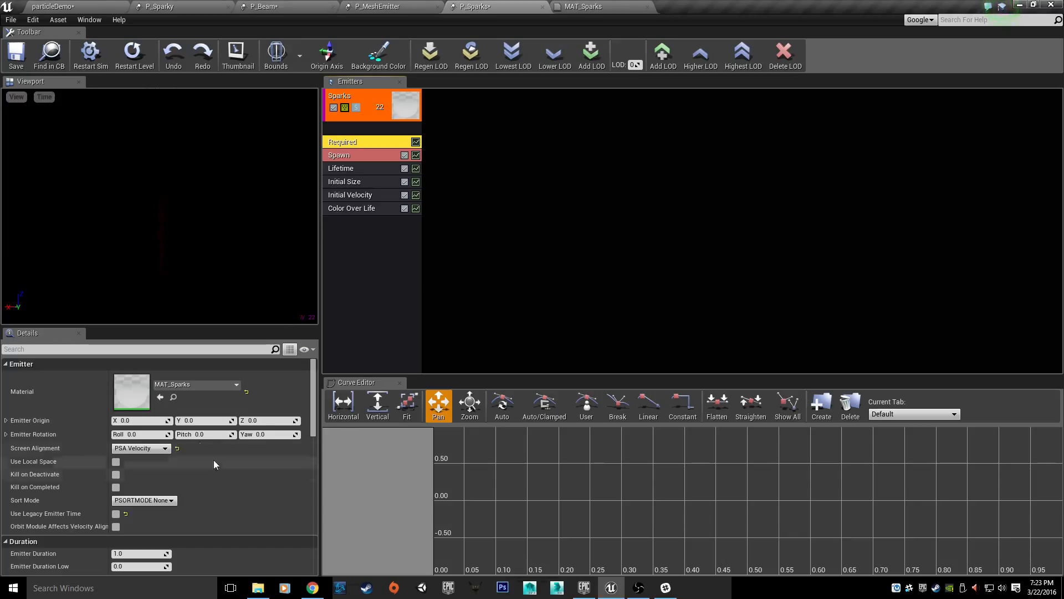
{"action": "left_click", "coordinate": [140, 448]}
{"action": "left_click", "coordinate": [138, 464]}
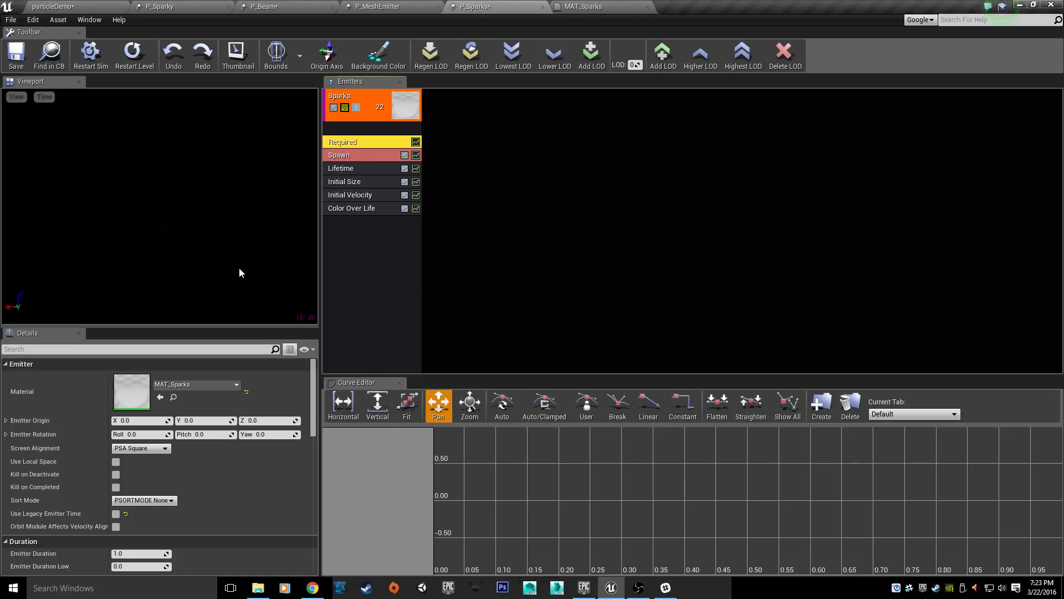
Step: Restore the Screen Alignment to PSA Velocity and return the particle preview to the Lit view mode
{"action": "left_click", "coordinate": [141, 448]}
{"action": "left_click", "coordinate": [141, 479]}
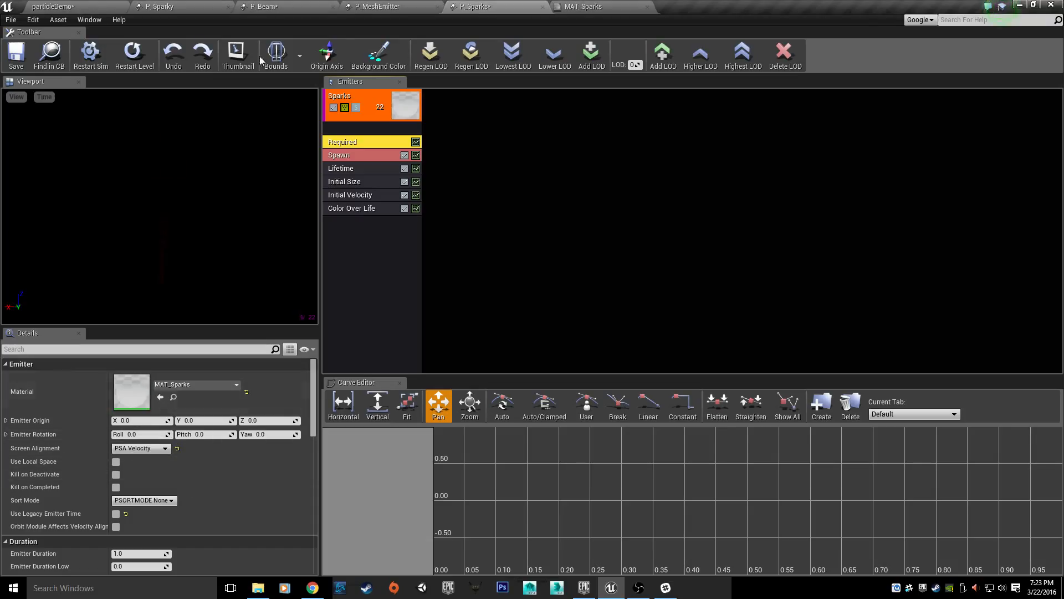
{"action": "left_click", "coordinate": [17, 98]}
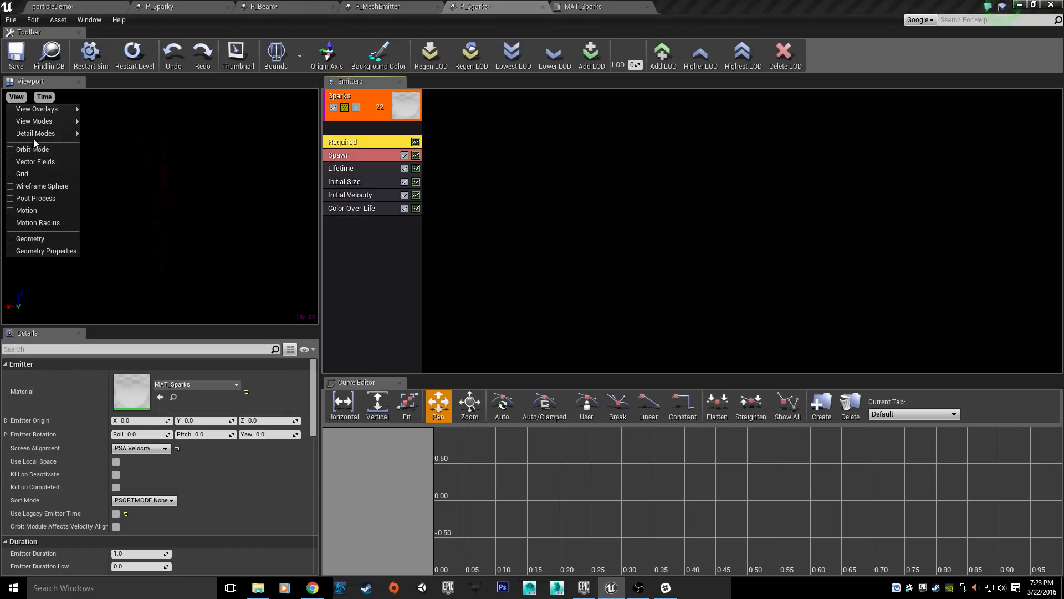
{"action": "mouse_move", "coordinate": [39, 121]}
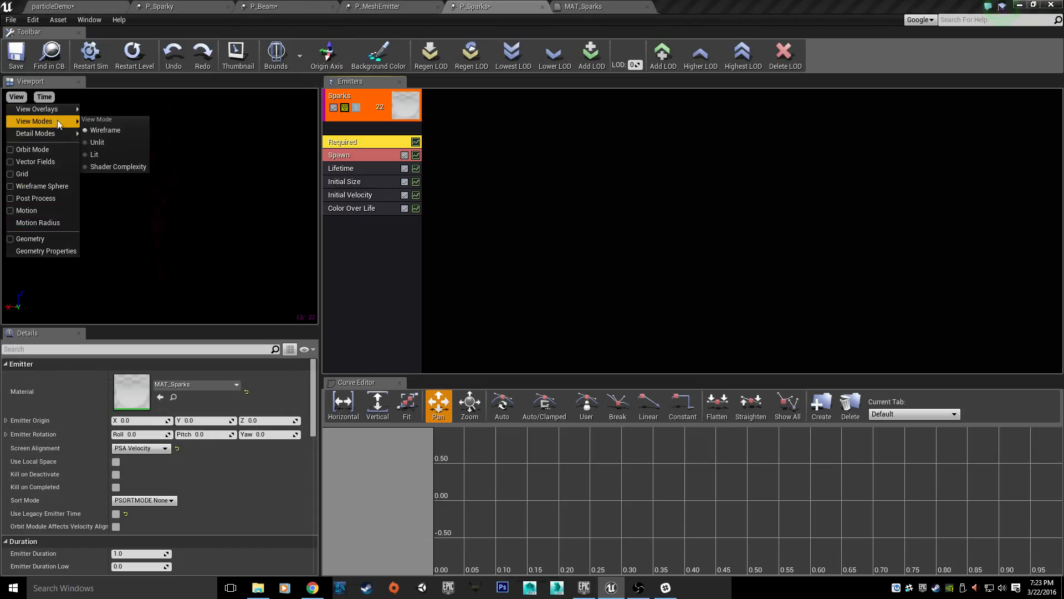
{"action": "left_click", "coordinate": [101, 154]}
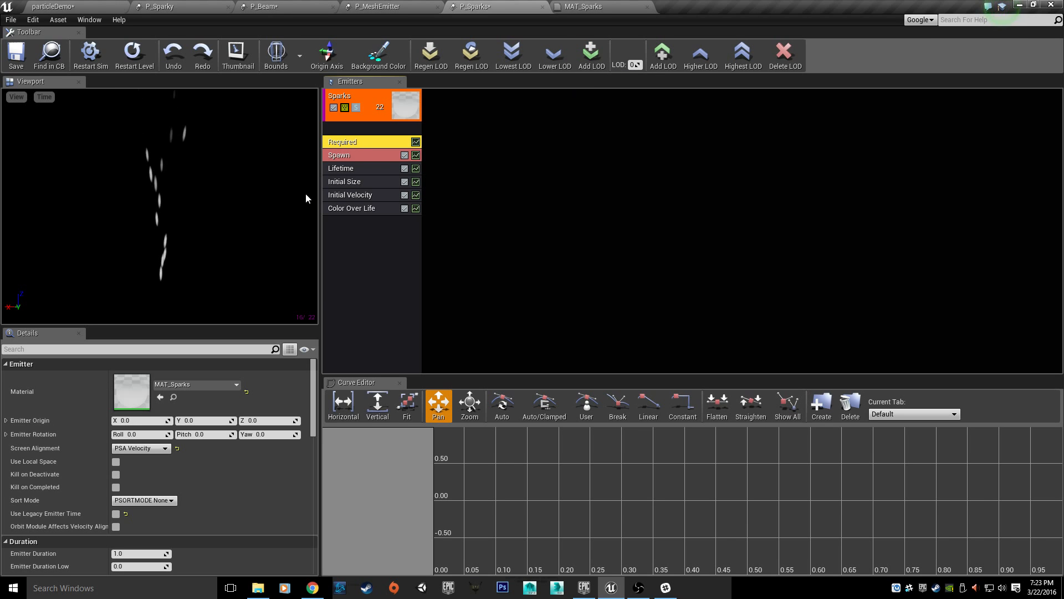
Step: Set the maximum value of the Lifetime module's distribution to 3
{"action": "left_click", "coordinate": [330, 173]}
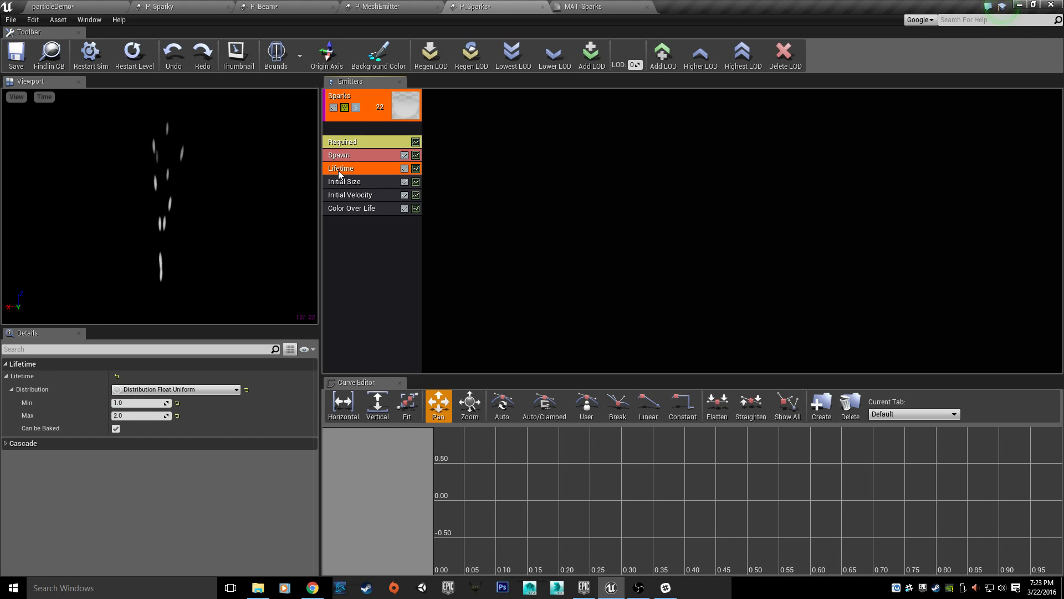
{"action": "left_click", "coordinate": [133, 415]}
{"action": "type", "text": "3"}
{"action": "key", "text": "Return"}
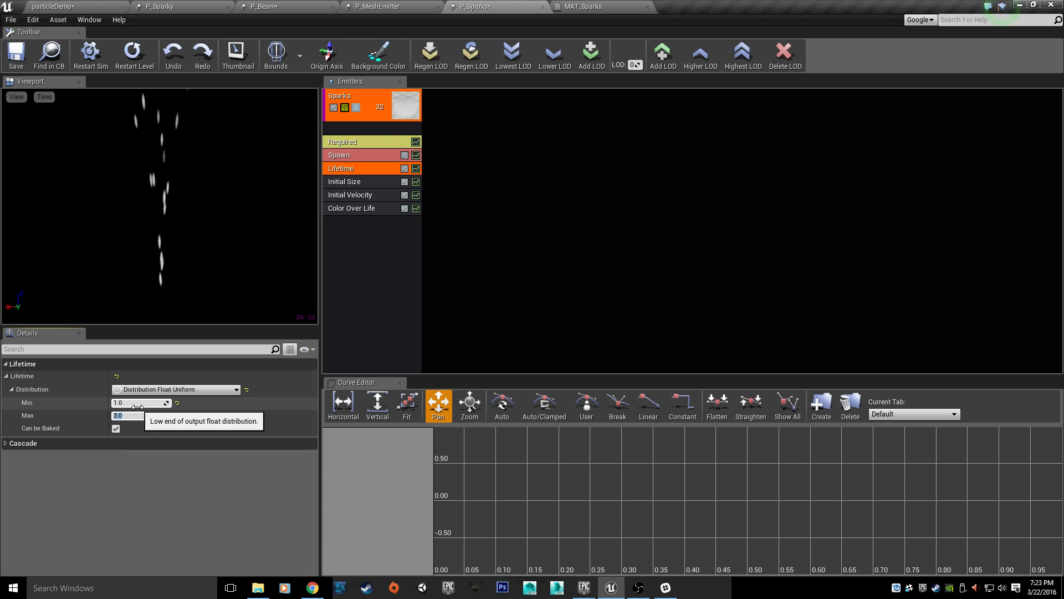
Step: Set the X and Z values of both the Max and Min start size in the Initial Size module to 1
{"action": "left_click", "coordinate": [362, 183]}
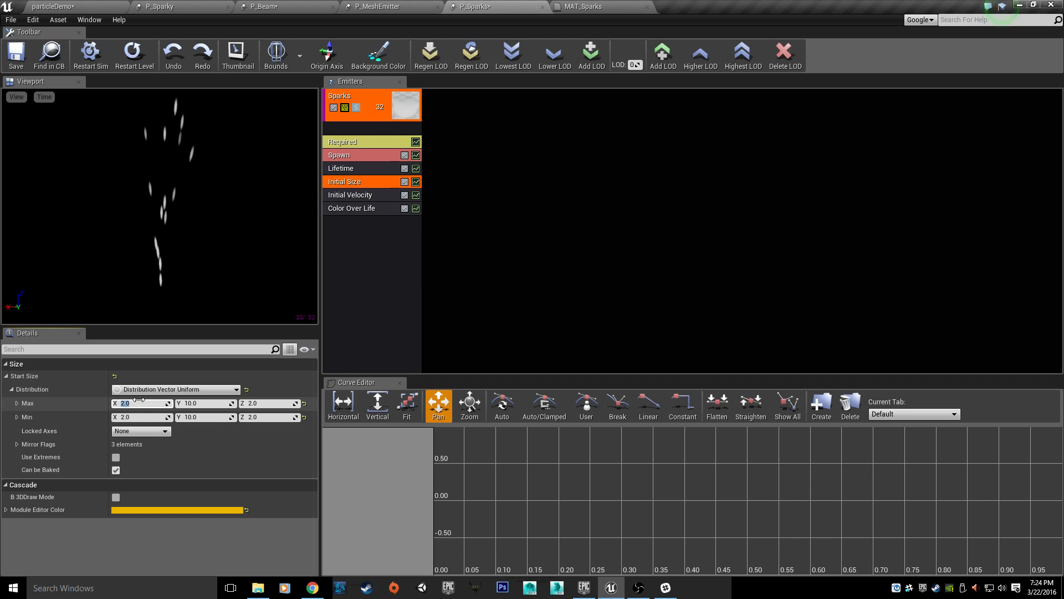
{"action": "type", "text": "1"}
{"action": "key", "text": "Tab"}
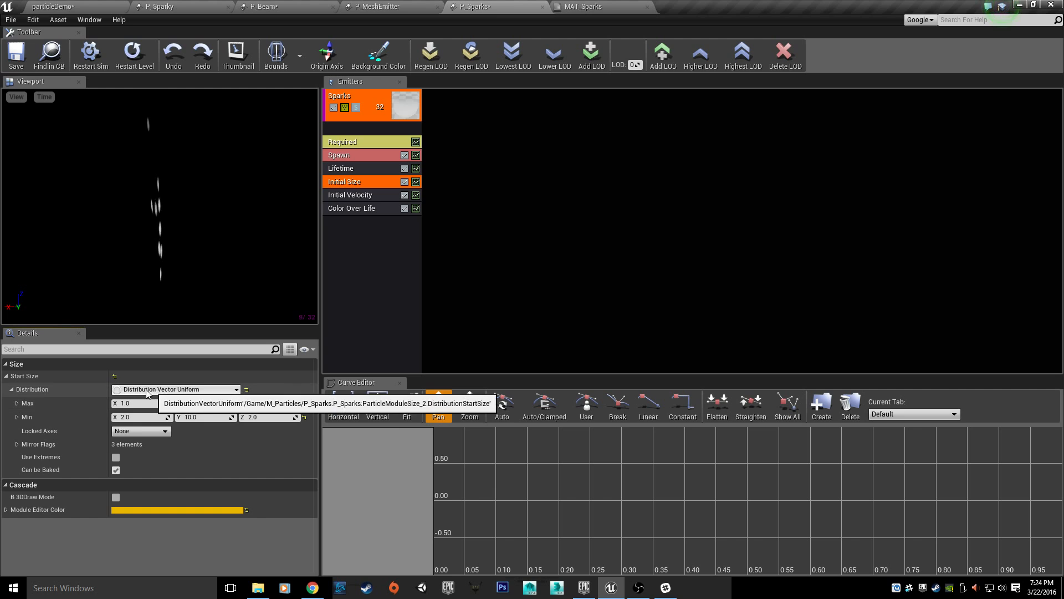
{"action": "left_click", "coordinate": [263, 403]}
{"action": "type", "text": "1"}
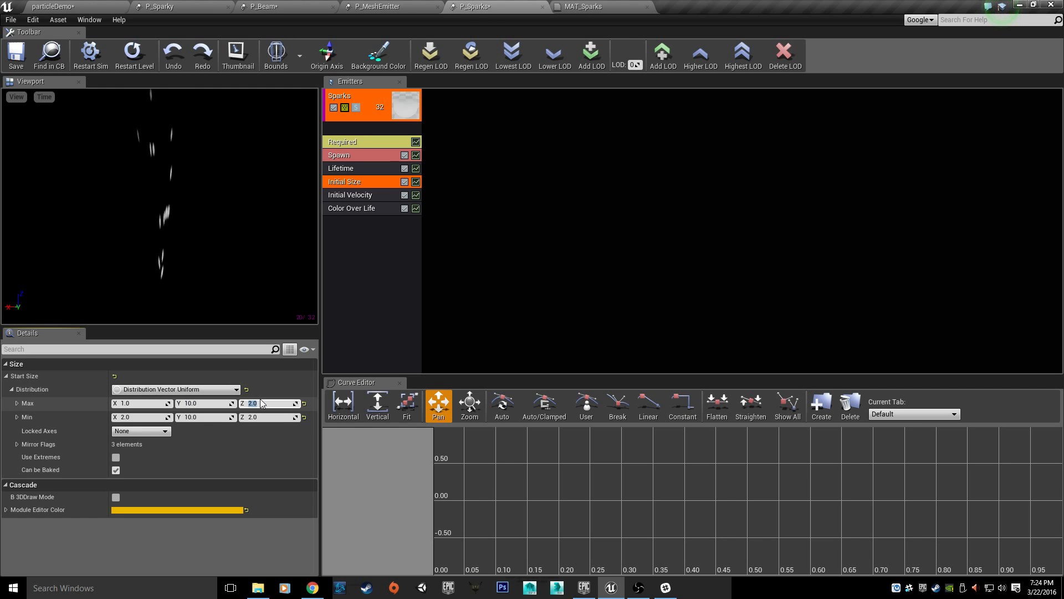
{"action": "key", "text": "Tab"}
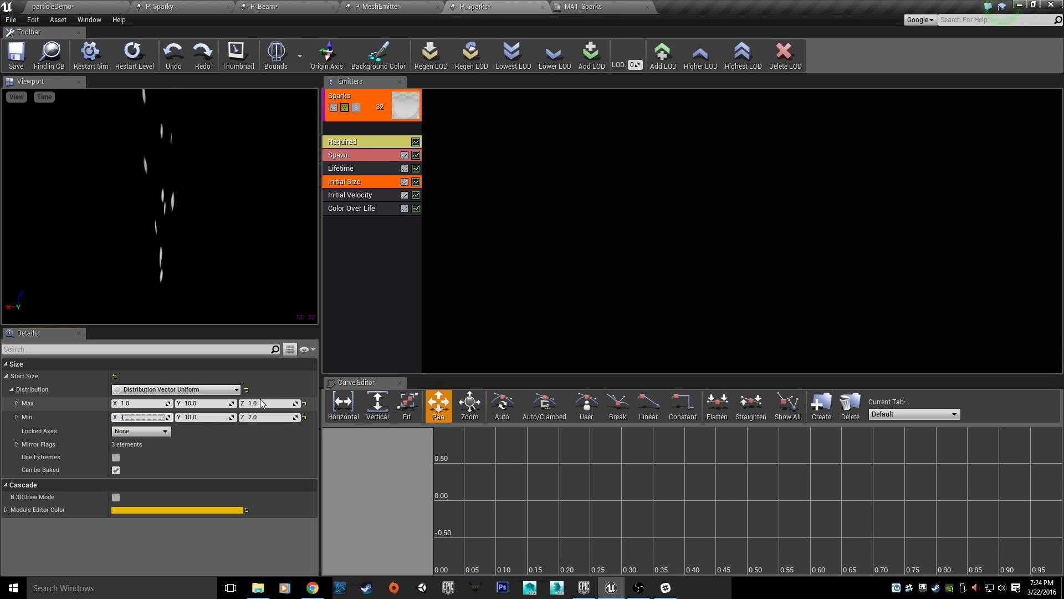
{"action": "type", "text": "1"}
{"action": "key", "text": "Tab"}
{"action": "key", "text": "Tab"}
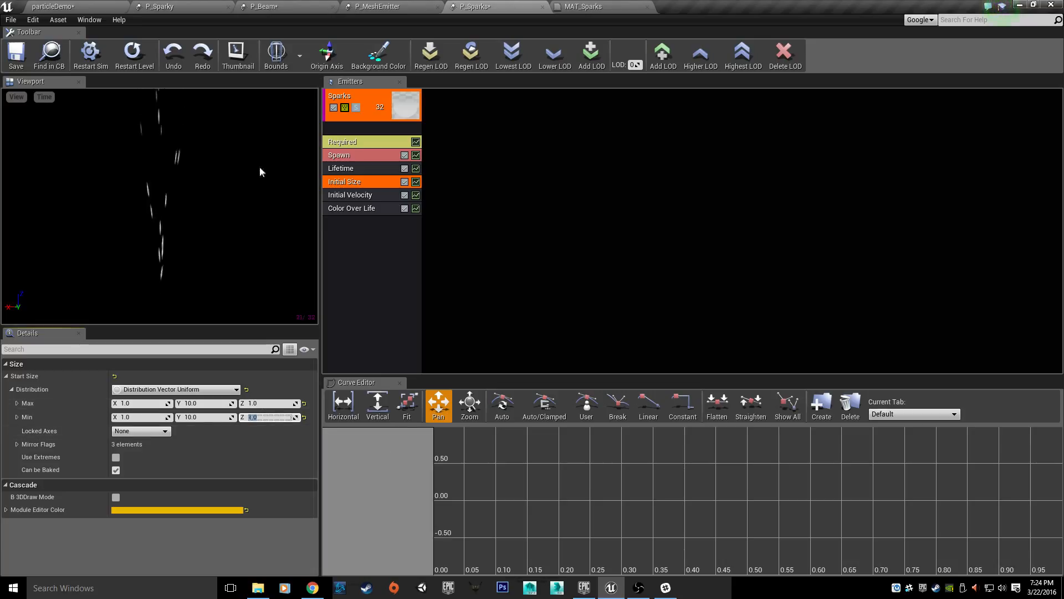
Step: Disable and re-enable the Sparks emitter to compare the particle preview with and without it
{"action": "left_click", "coordinate": [352, 209]}
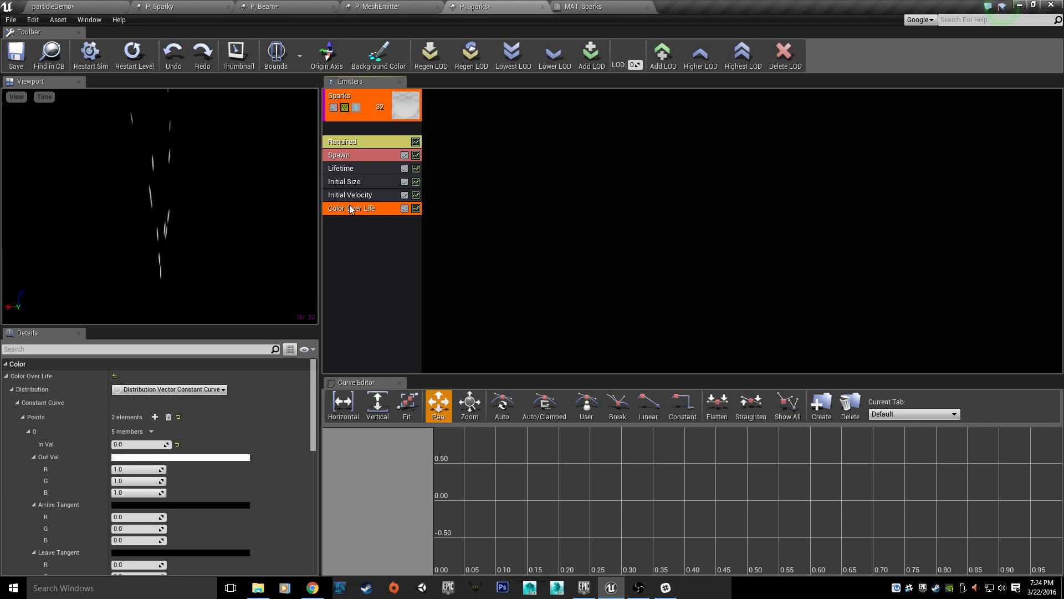
{"action": "left_click", "coordinate": [334, 109]}
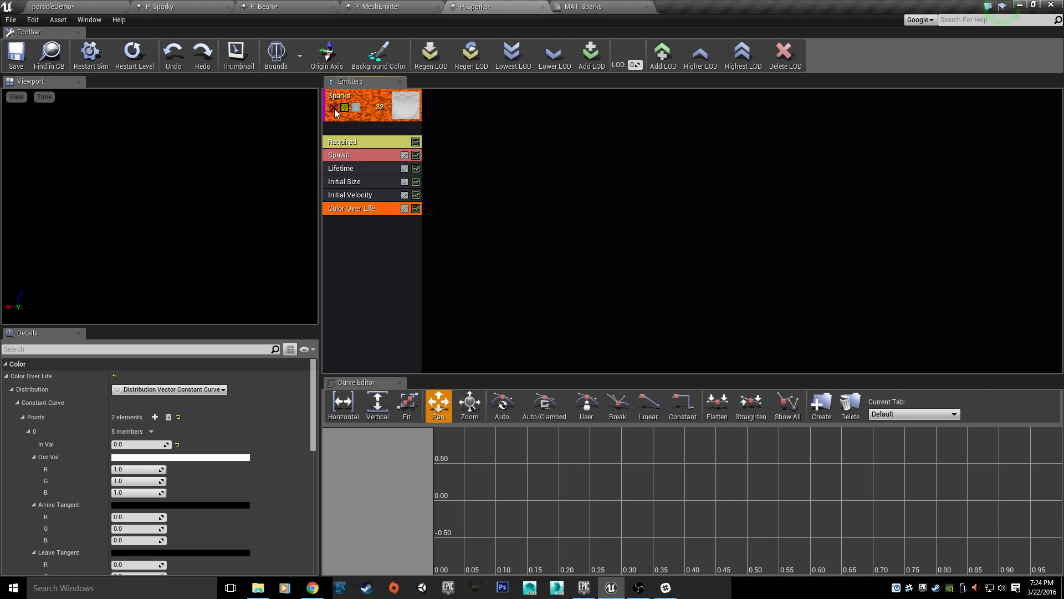
{"action": "left_click", "coordinate": [334, 108]}
{"action": "left_click", "coordinate": [334, 108]}
{"action": "left_click", "coordinate": [334, 109]}
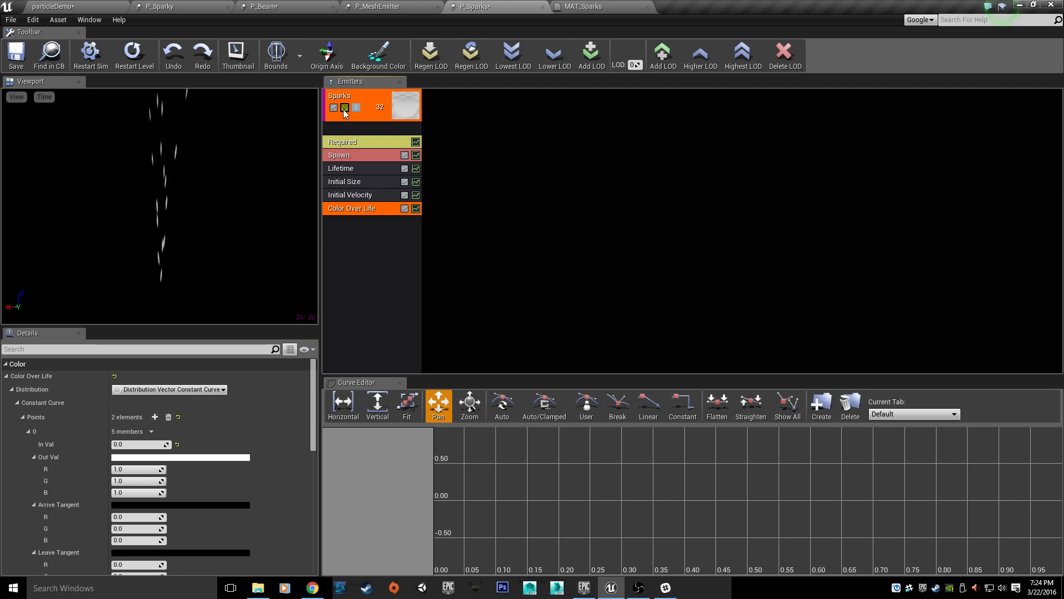
Step: Cycle the Sparks emitter's render mode through Point, Cross and Lights Only back to Normal, and toggle its solo state on and off
{"action": "left_click", "coordinate": [344, 111]}
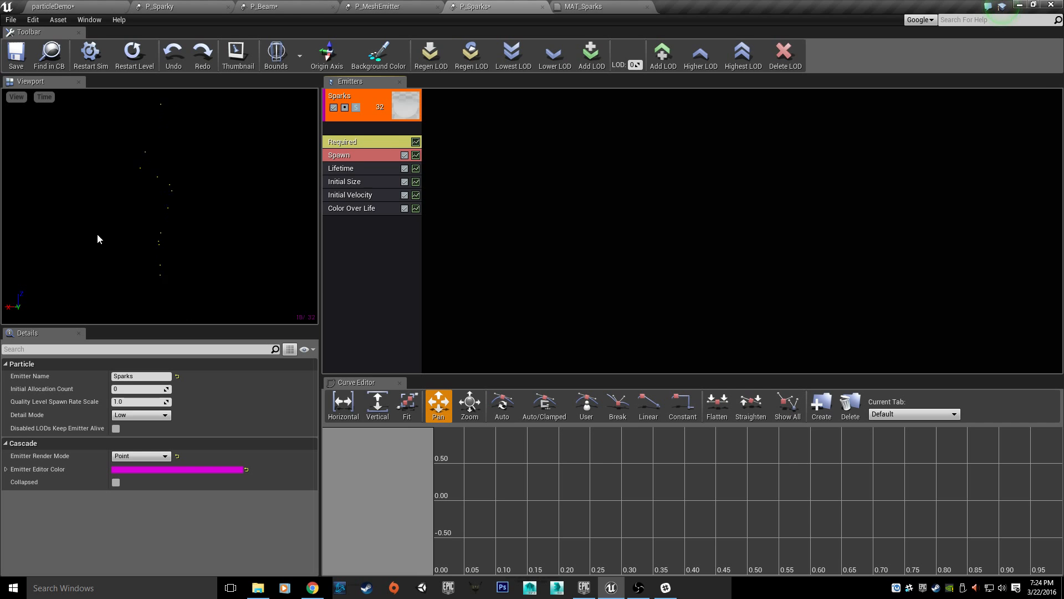
{"action": "left_click", "coordinate": [345, 107]}
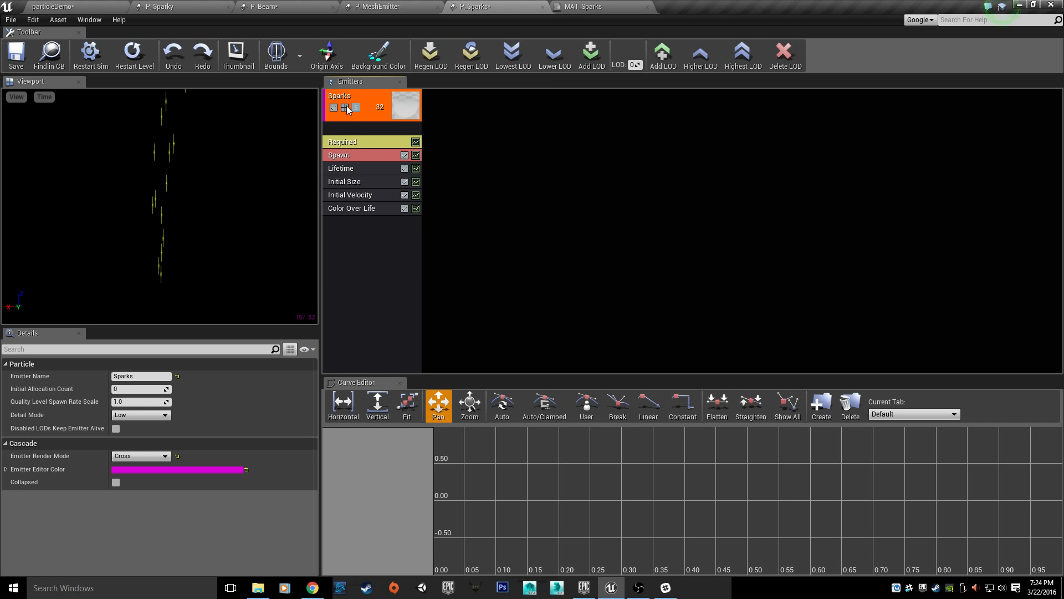
{"action": "left_click", "coordinate": [347, 106]}
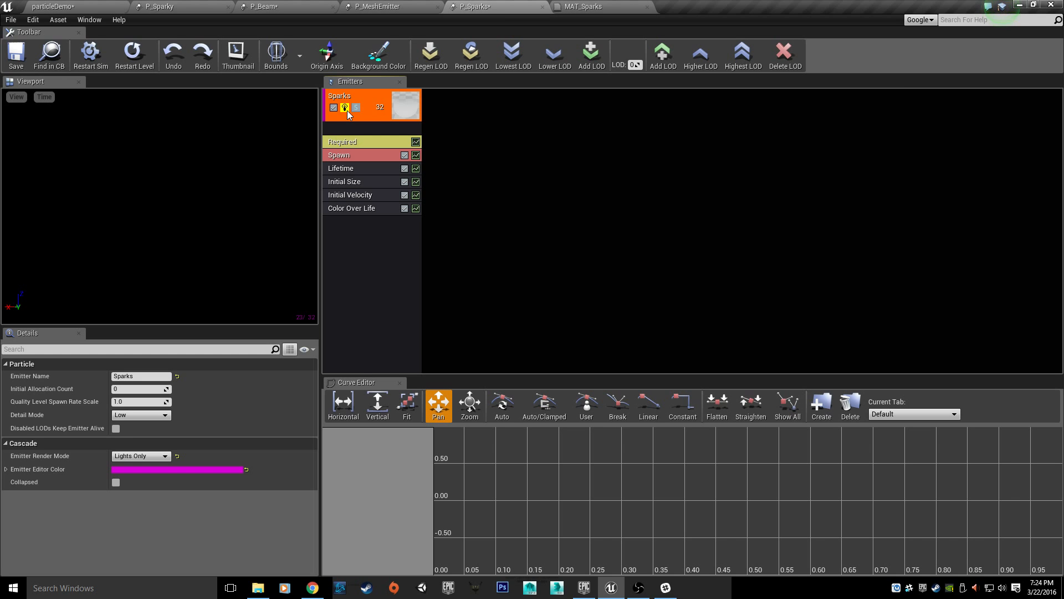
{"action": "left_click", "coordinate": [347, 111]}
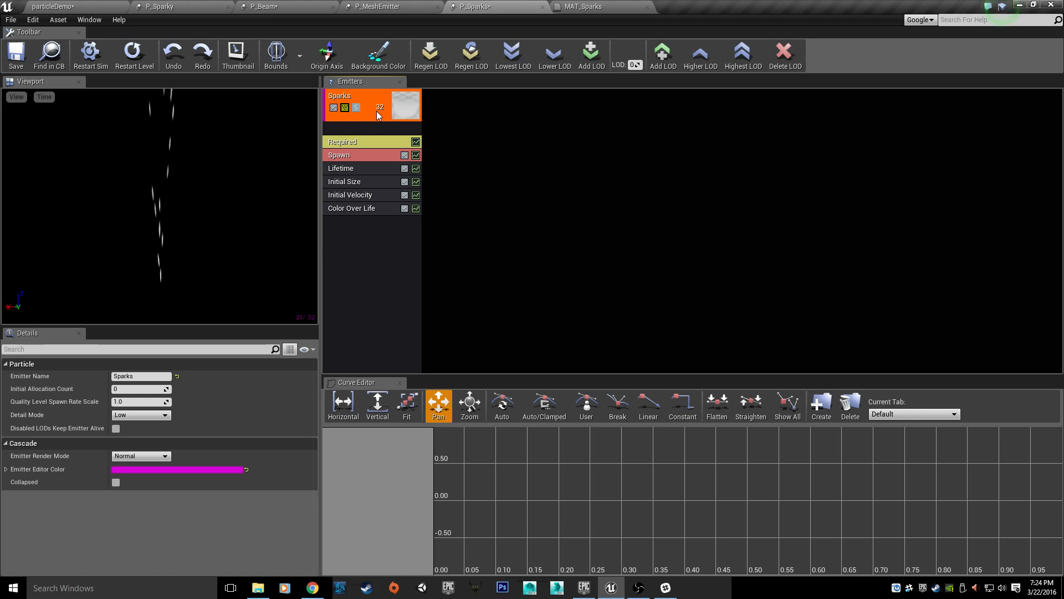
{"action": "left_click", "coordinate": [357, 108]}
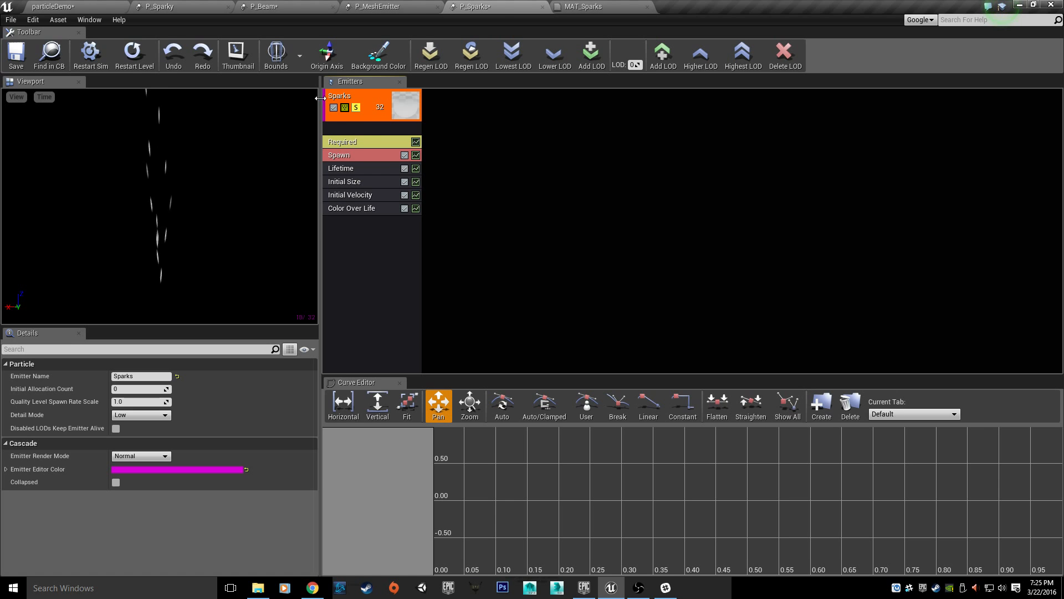
{"action": "left_click", "coordinate": [357, 107]}
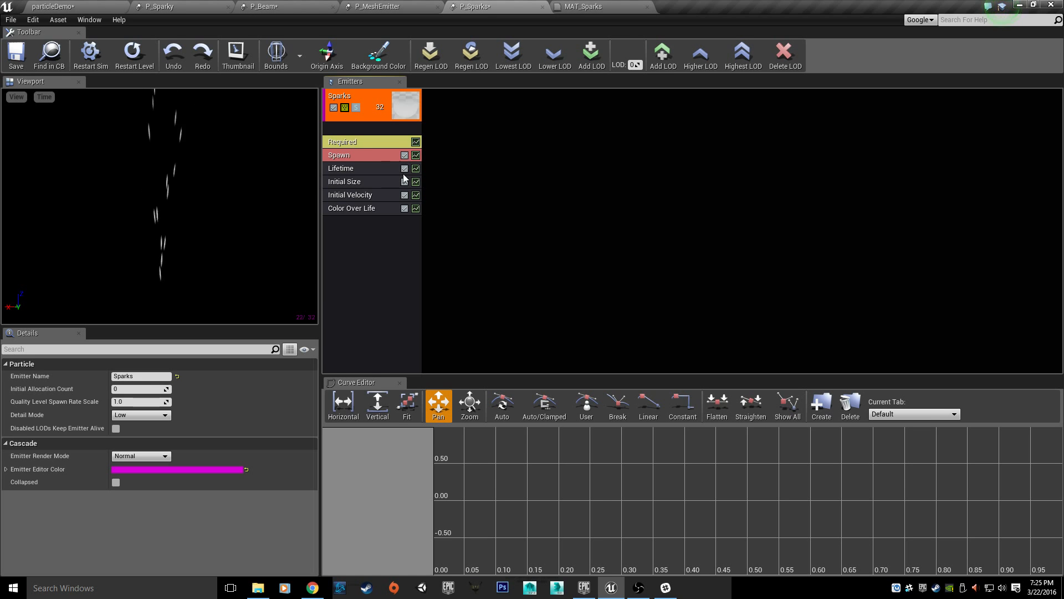
Step: Add the Color Over Life module's color and alpha curves to the curve editor and bring their key points into view
{"action": "left_click", "coordinate": [405, 208]}
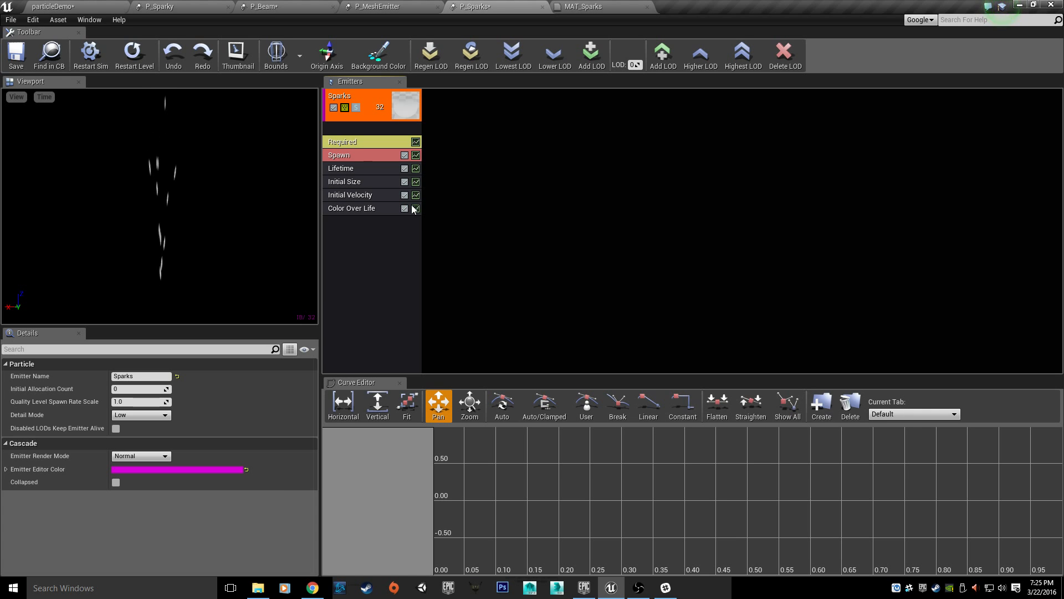
{"action": "left_click", "coordinate": [415, 208]}
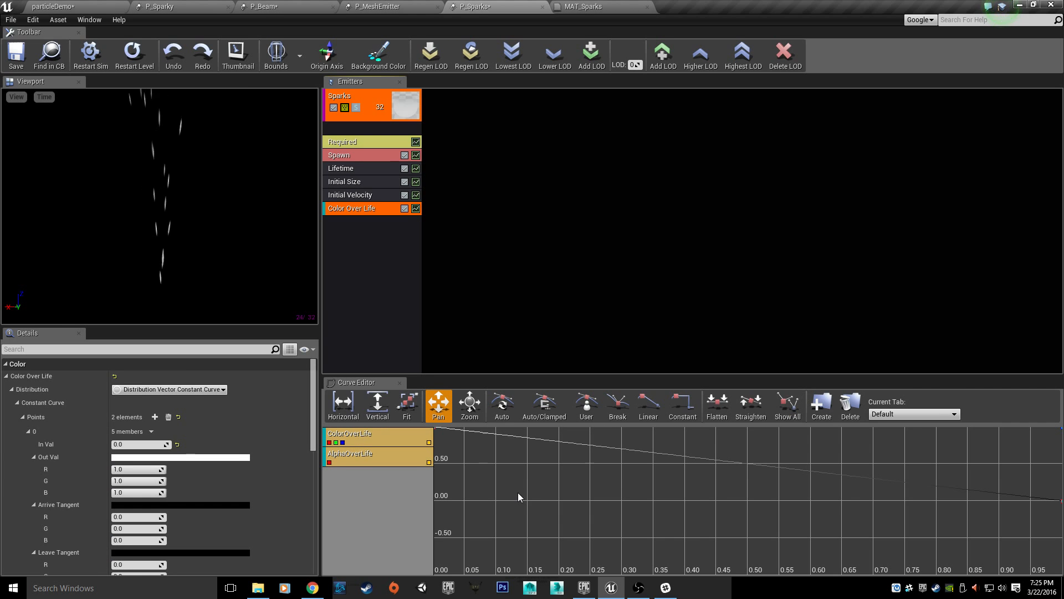
{"action": "scroll", "coordinate": [517, 492], "scroll_direction": "down", "scroll_amount": 3}
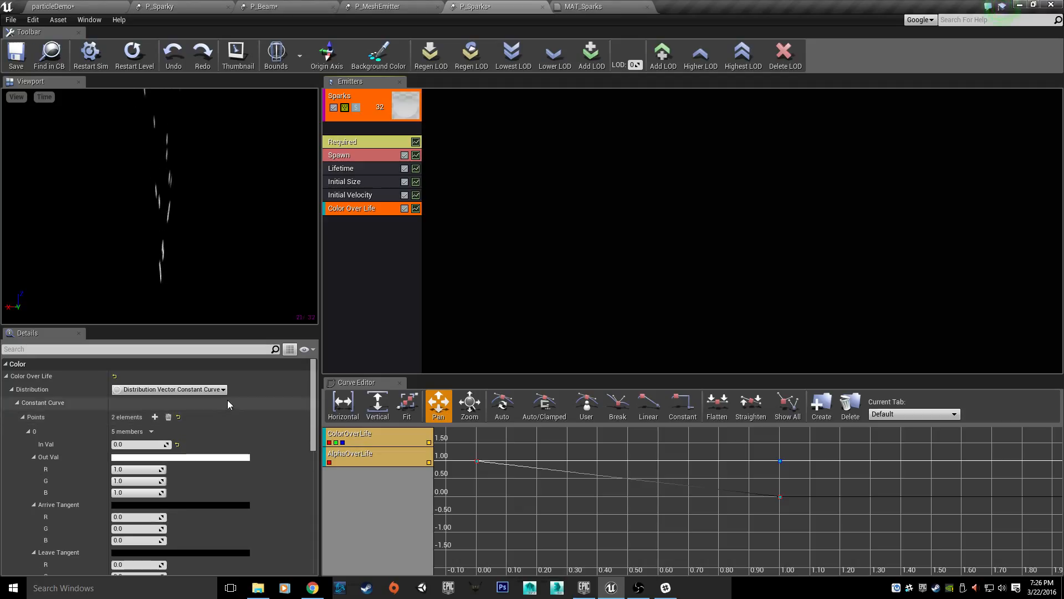
Step: Review the MAT_Sparks material's node connections, and return to the P_Sparks particle system
{"action": "scroll", "coordinate": [258, 476], "scroll_direction": "down", "scroll_amount": 2}
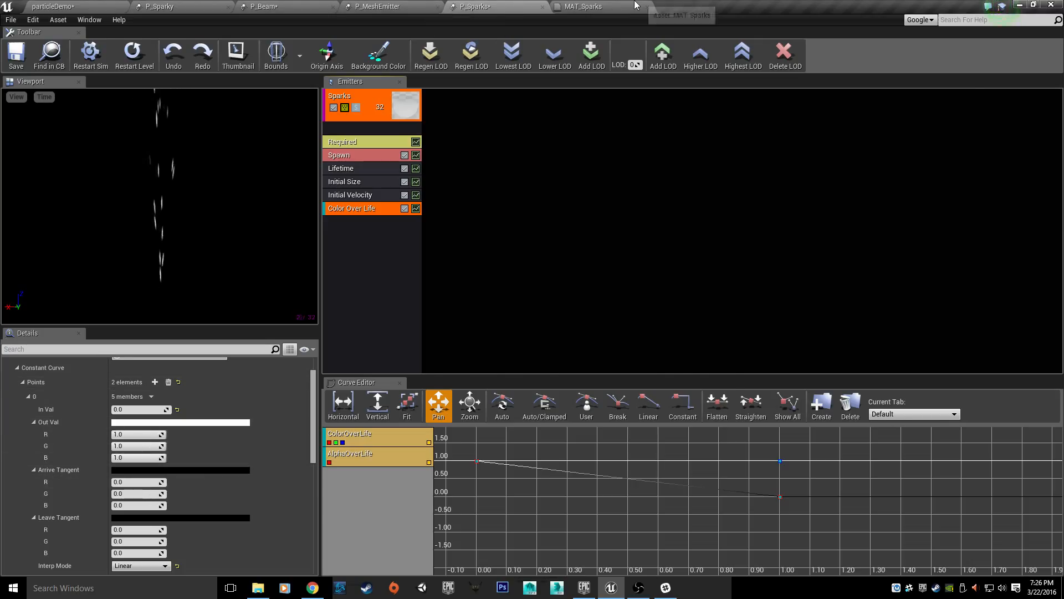
{"action": "left_click", "coordinate": [588, 13]}
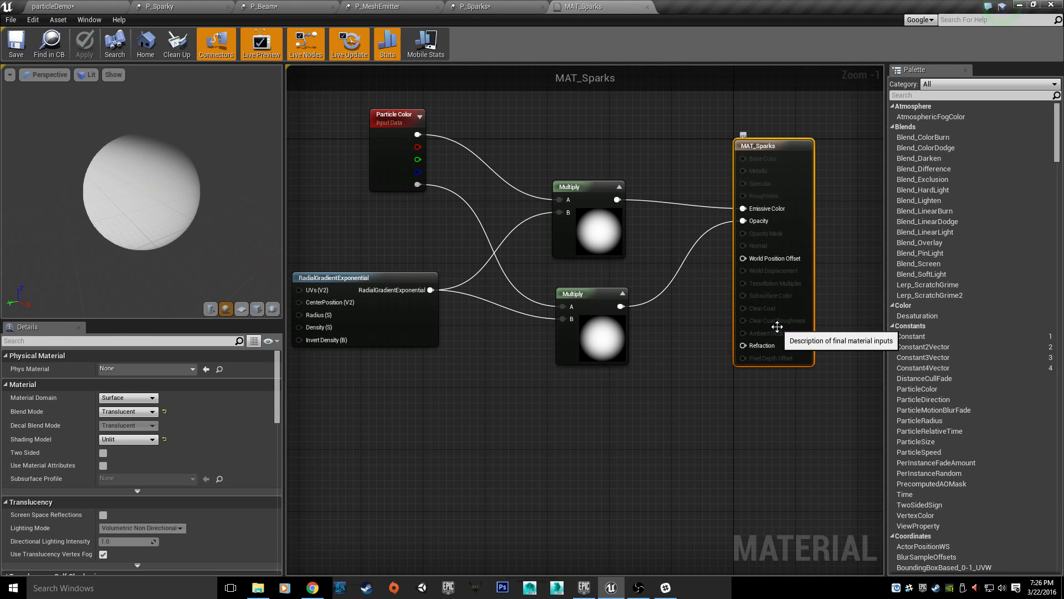
{"action": "left_click", "coordinate": [478, 7]}
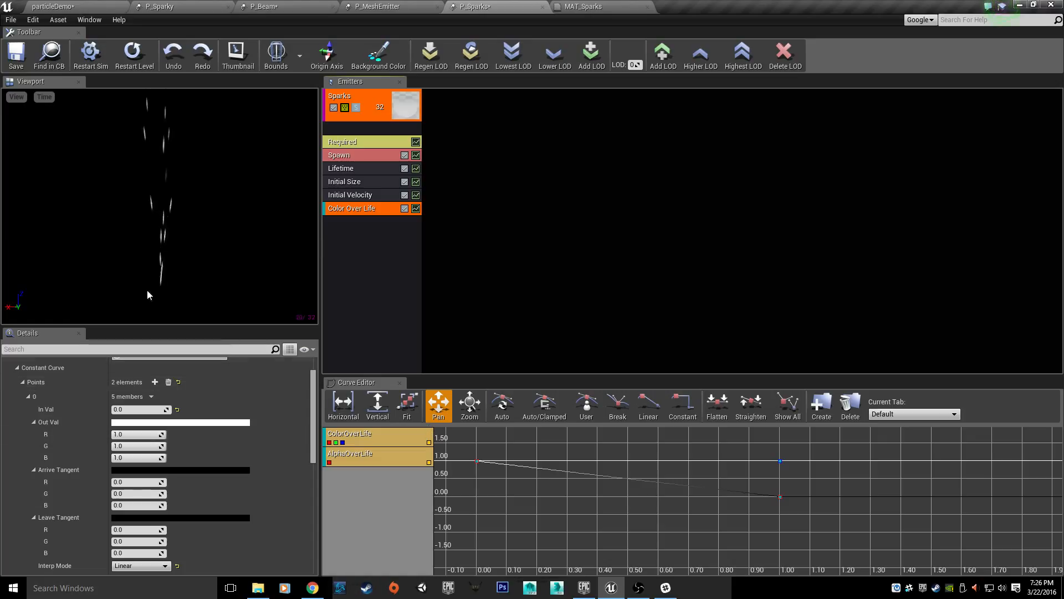
Step: Set the Out Val color of point 0 in the Color Over Life constant curve to R 50, G 5, B 0
{"action": "left_click", "coordinate": [136, 423]}
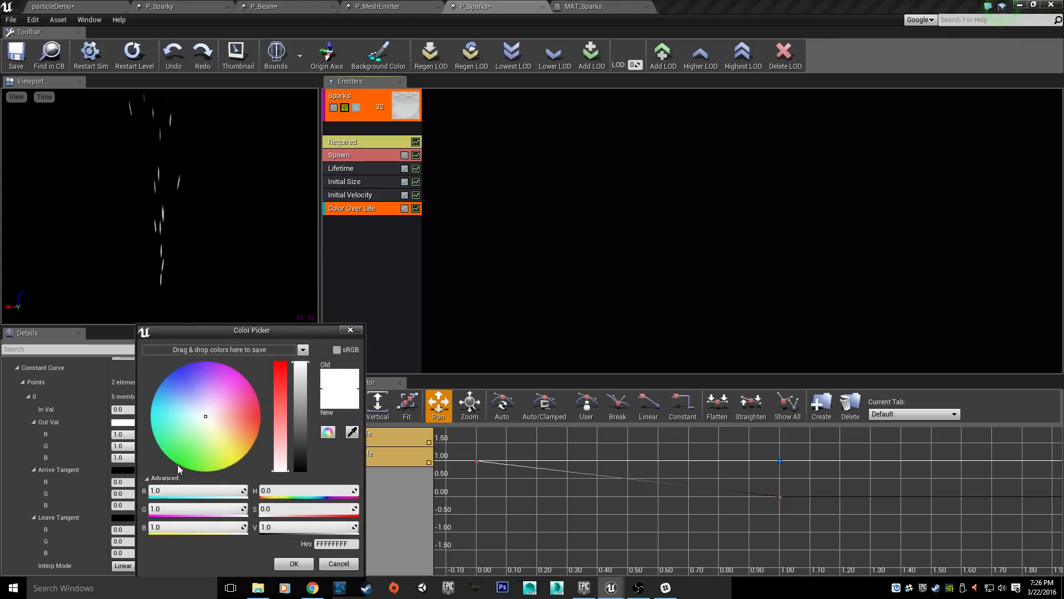
{"action": "left_click", "coordinate": [206, 490]}
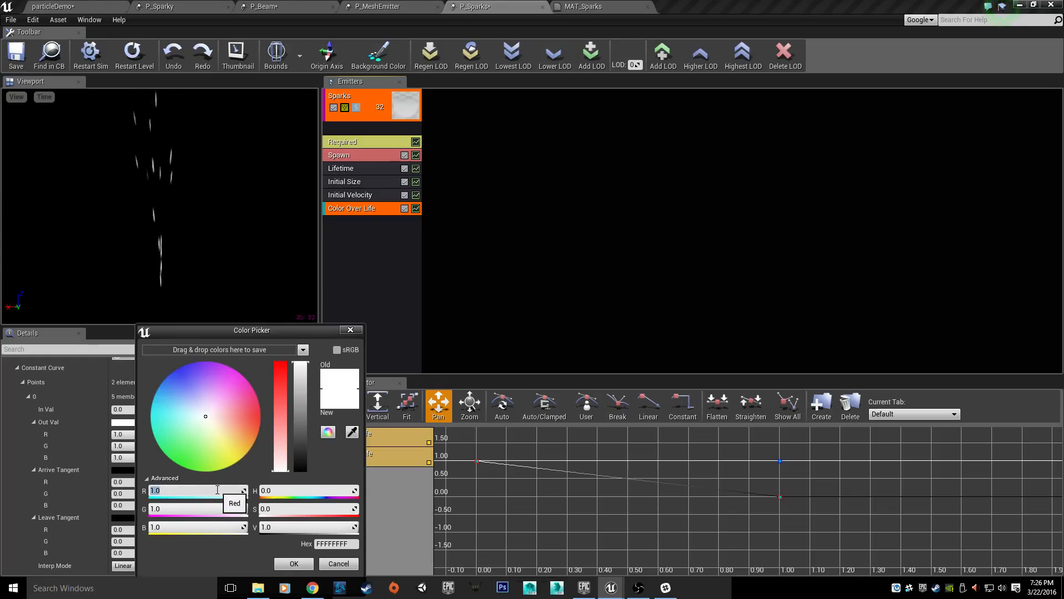
{"action": "type", "text": "50"}
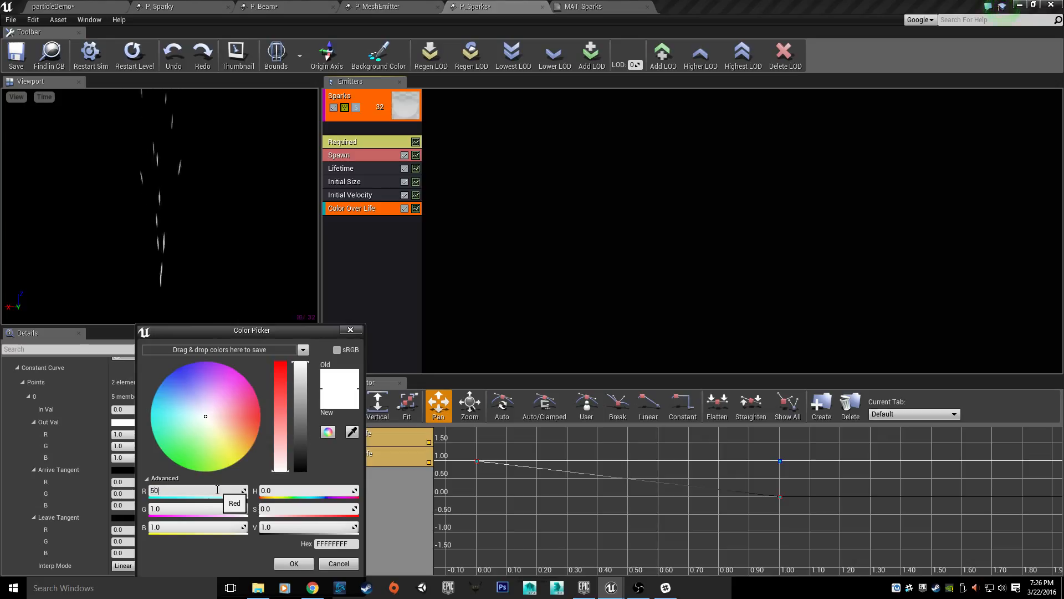
{"action": "key", "text": "Tab"}
{"action": "type", "text": "5"}
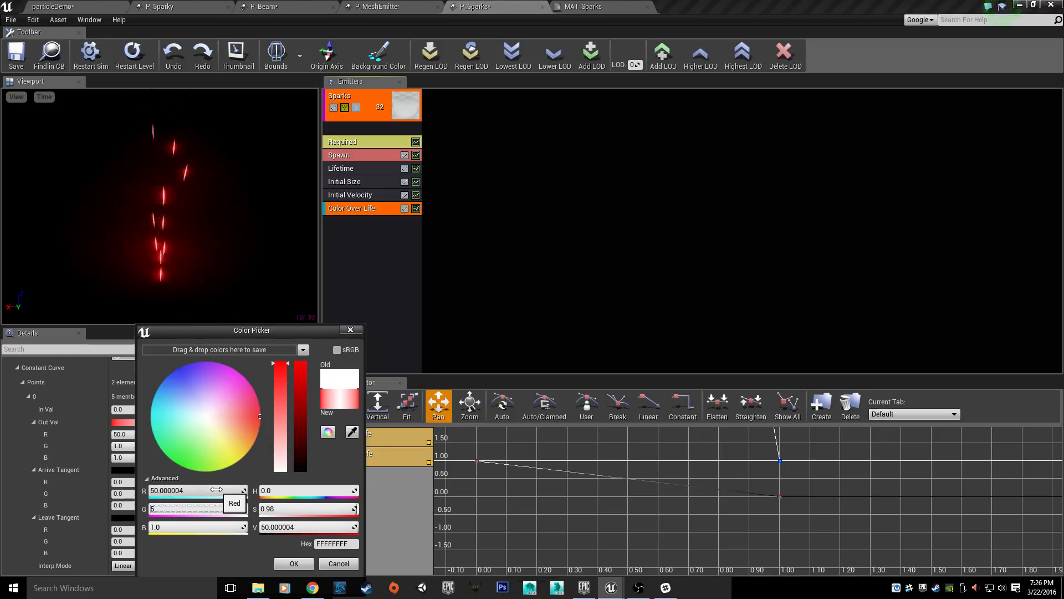
{"action": "key", "text": "Tab"}
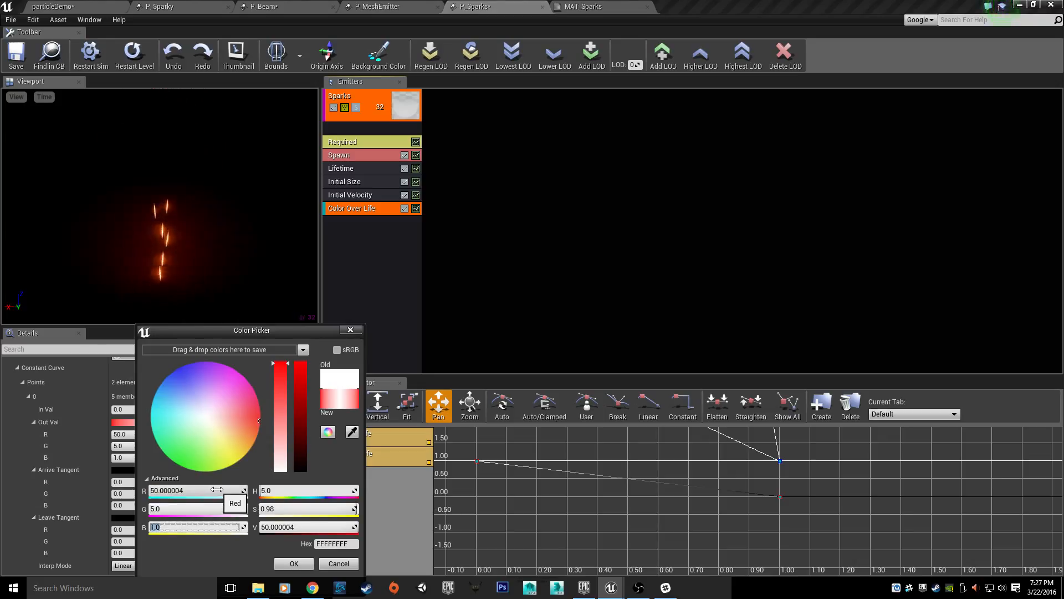
{"action": "type", "text": "0"}
{"action": "key", "text": "Return"}
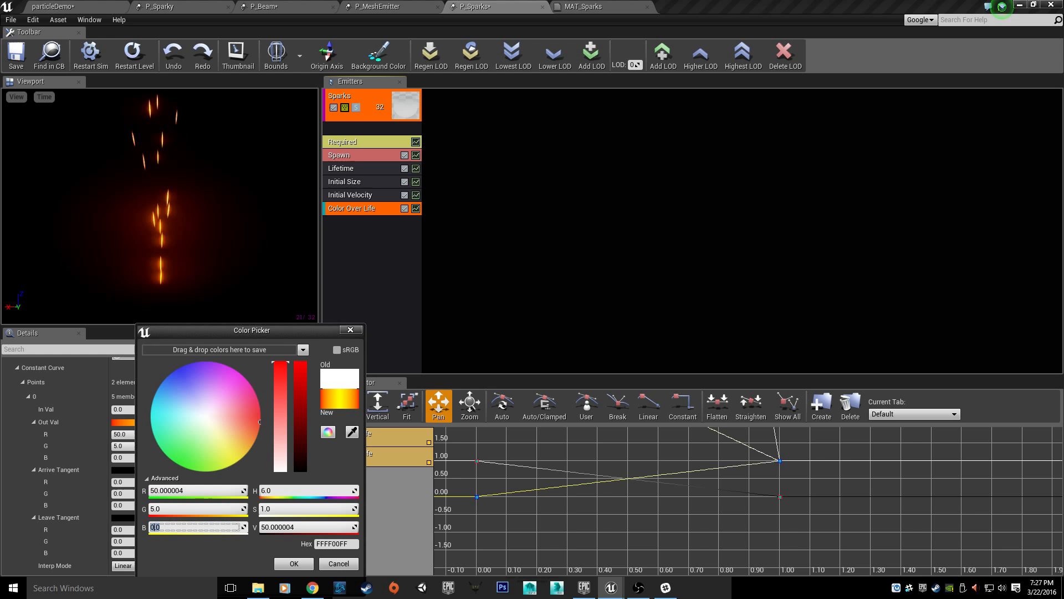
{"action": "left_click", "coordinate": [289, 563]}
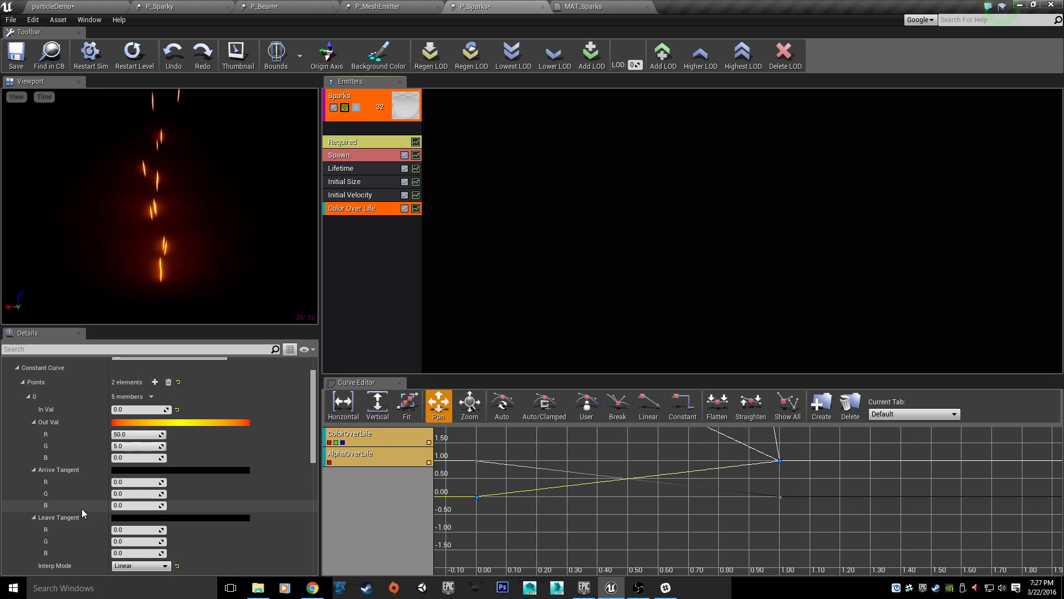
Step: Pick yellow for point 1's Out Val in the color curve and set it to R 50, G 50, B 0
{"action": "scroll", "coordinate": [141, 482], "scroll_direction": "down", "scroll_amount": 1}
{"action": "scroll", "coordinate": [147, 473], "scroll_direction": "down", "scroll_amount": 5}
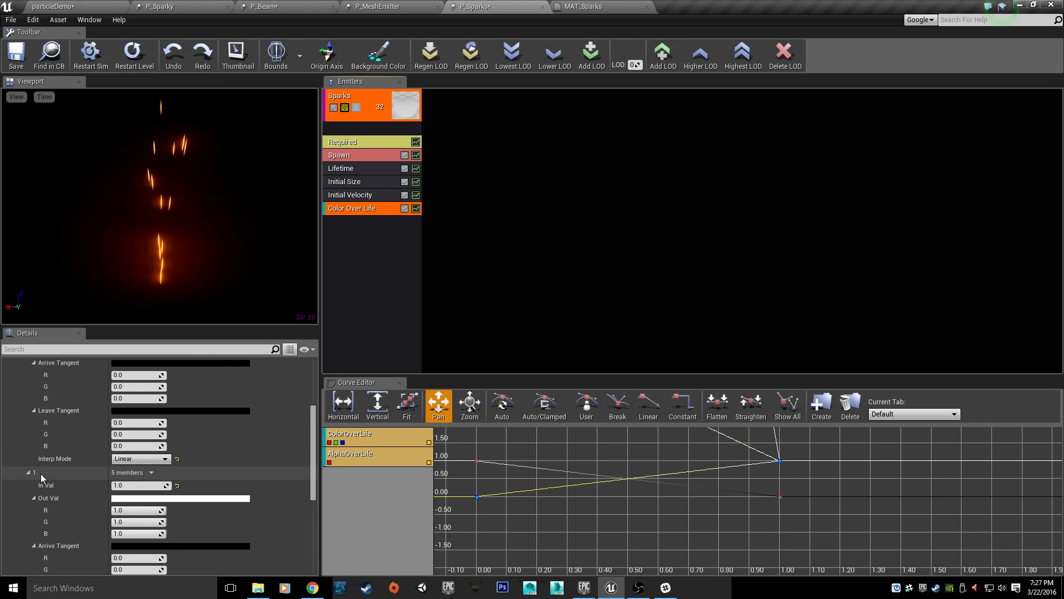
{"action": "scroll", "coordinate": [113, 479], "scroll_direction": "down", "scroll_amount": 1}
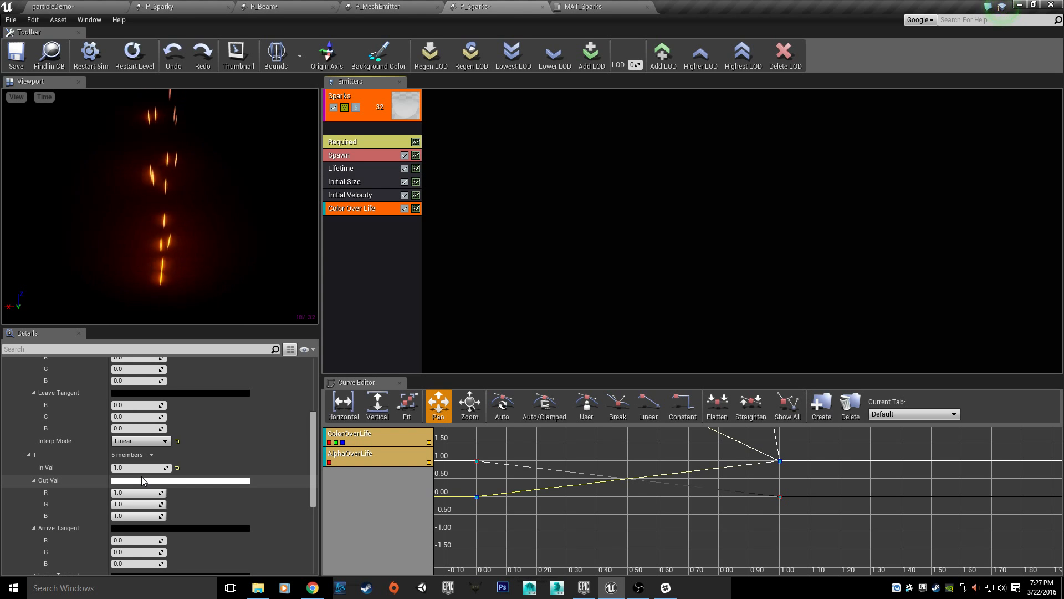
{"action": "scroll", "coordinate": [141, 480], "scroll_direction": "up", "scroll_amount": 5}
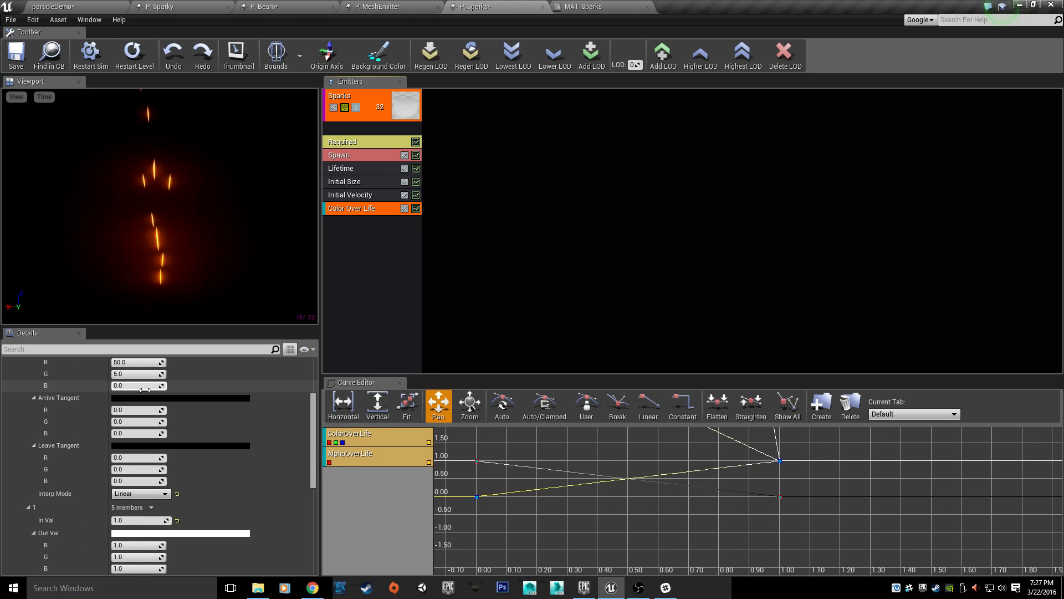
{"action": "scroll", "coordinate": [172, 443], "scroll_direction": "down", "scroll_amount": 3}
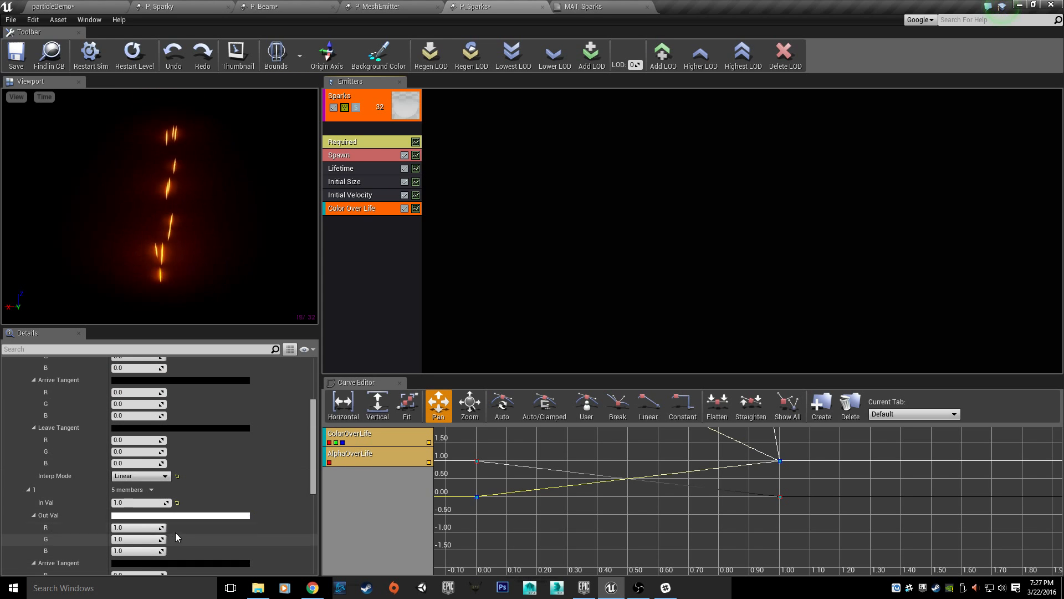
{"action": "left_click", "coordinate": [180, 516]}
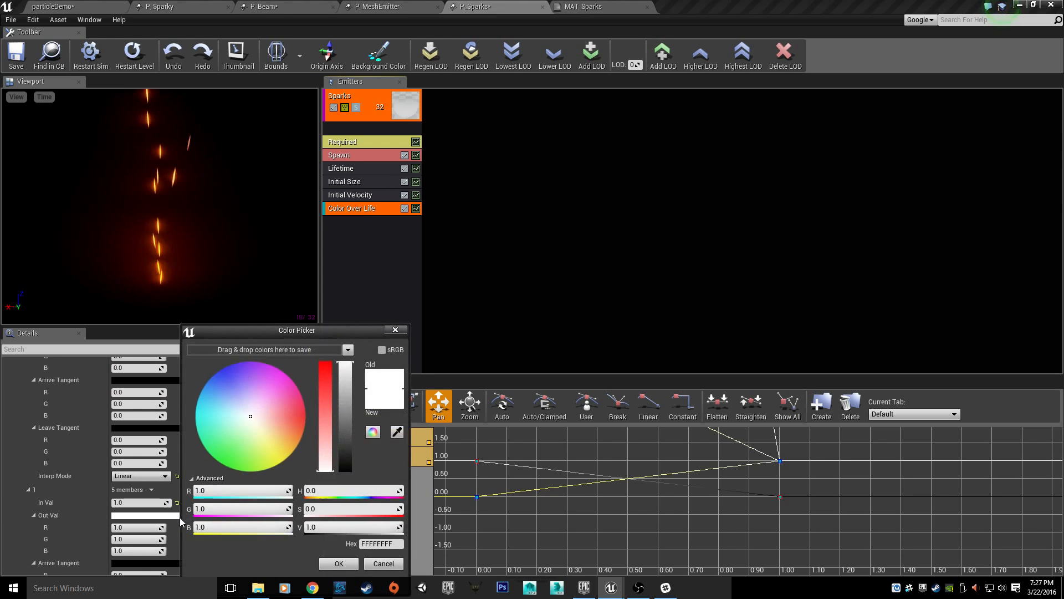
{"action": "mouse_move", "coordinate": [281, 445]}
{"action": "left_mouse_down"}
{"action": "mouse_move", "coordinate": [292, 450]}
{"action": "mouse_move", "coordinate": [284, 457]}
{"action": "left_mouse_up"}
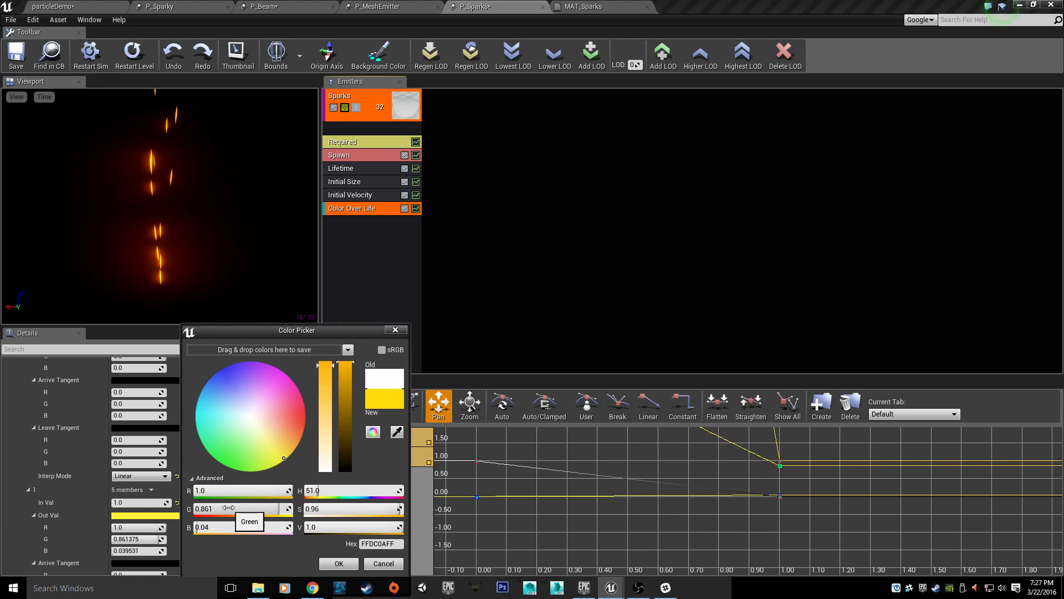
{"action": "left_click", "coordinate": [230, 489]}
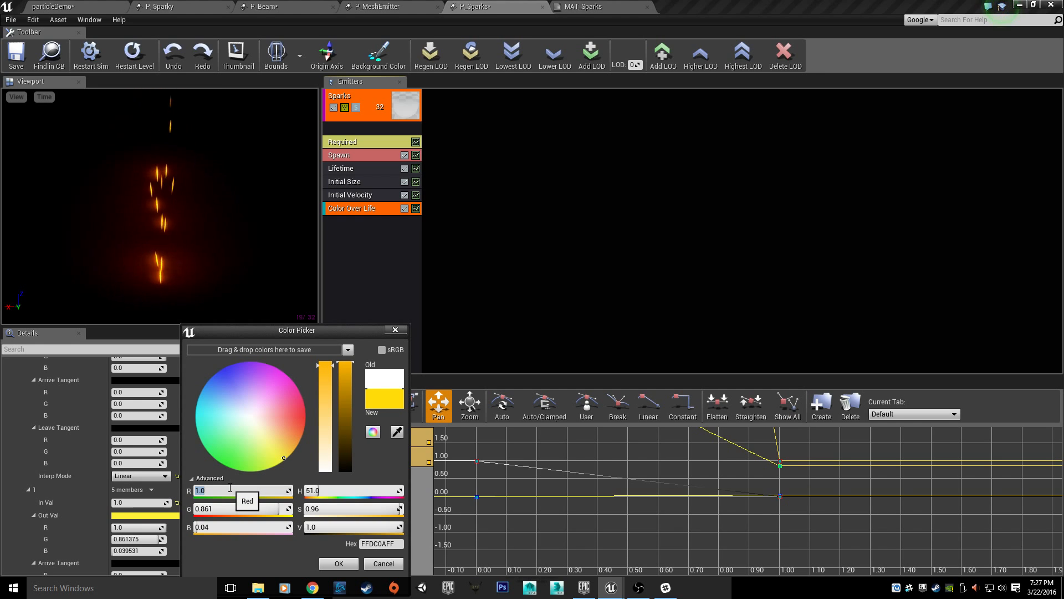
{"action": "type", "text": "50"}
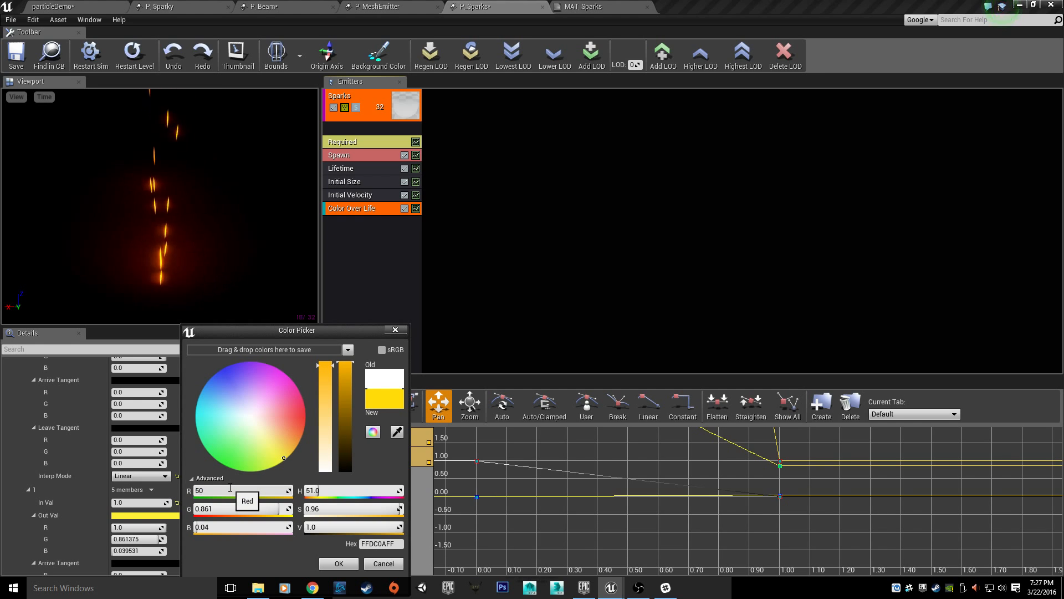
{"action": "key", "text": "Tab"}
{"action": "type", "text": "50"}
{"action": "key", "text": "Tab"}
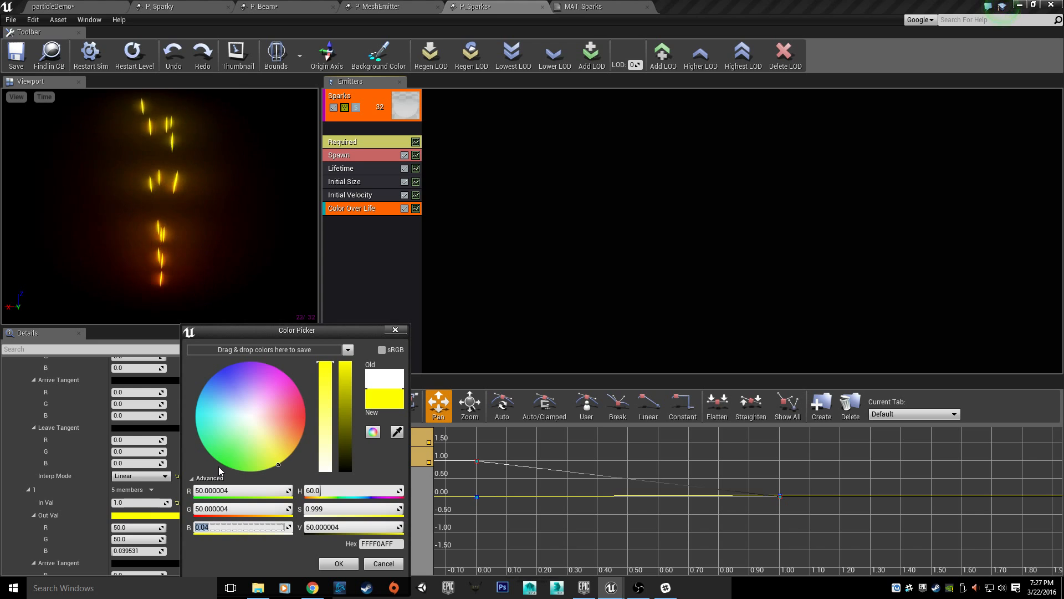
{"action": "type", "text": "0"}
{"action": "key", "text": "Return"}
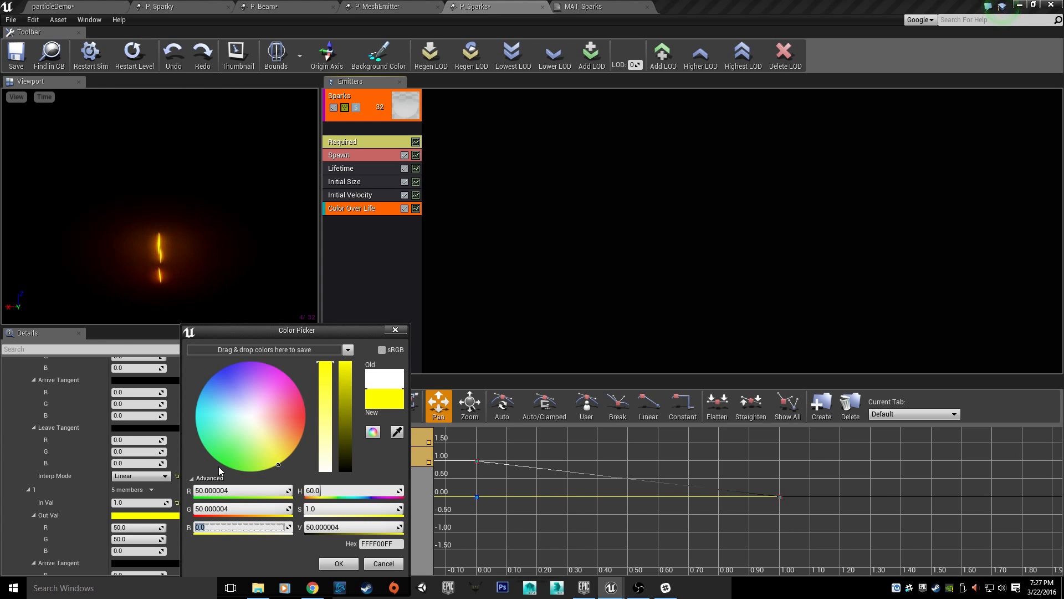
Step: Try red values 5 and 10 for point 0's Out Val, settling on a red-orange with R 1.0, G 0.0435, B 0
{"action": "scroll", "coordinate": [142, 424], "scroll_direction": "down", "scroll_amount": 1}
{"action": "scroll", "coordinate": [138, 410], "scroll_direction": "up", "scroll_amount": 4}
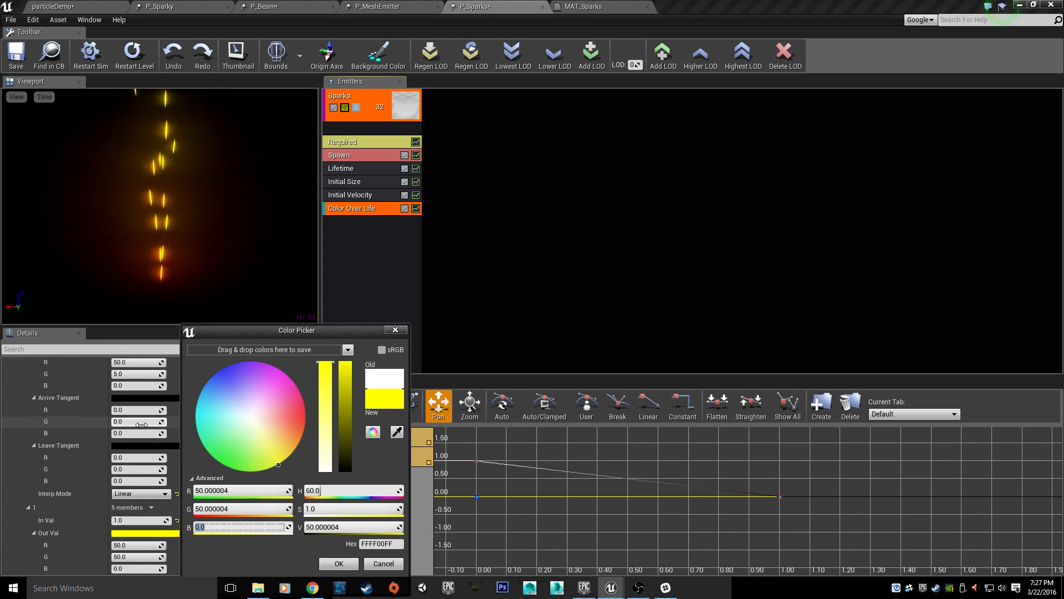
{"action": "left_click", "coordinate": [134, 386]}
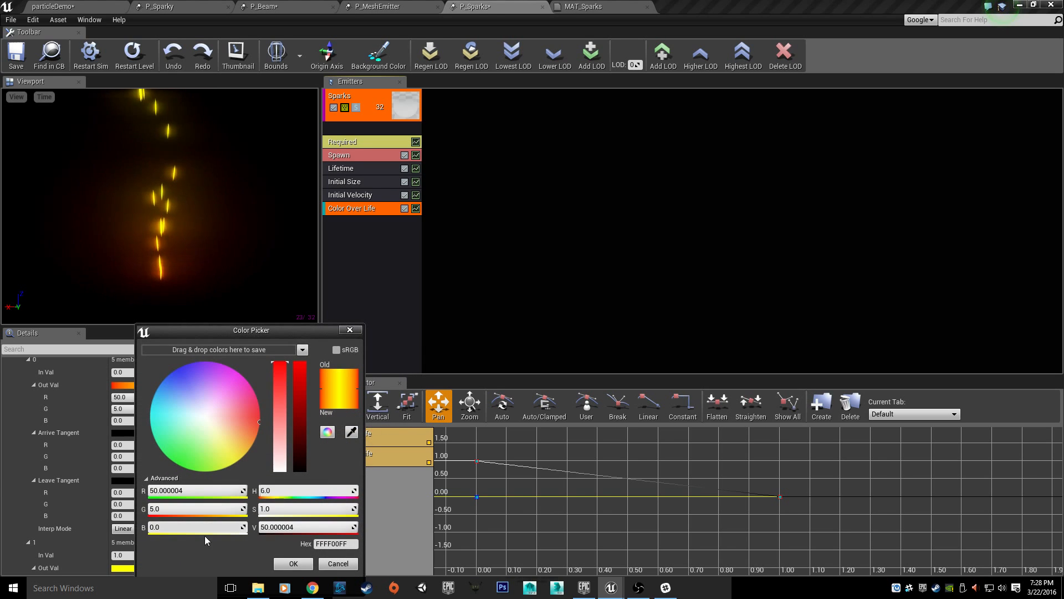
{"action": "left_click", "coordinate": [196, 490]}
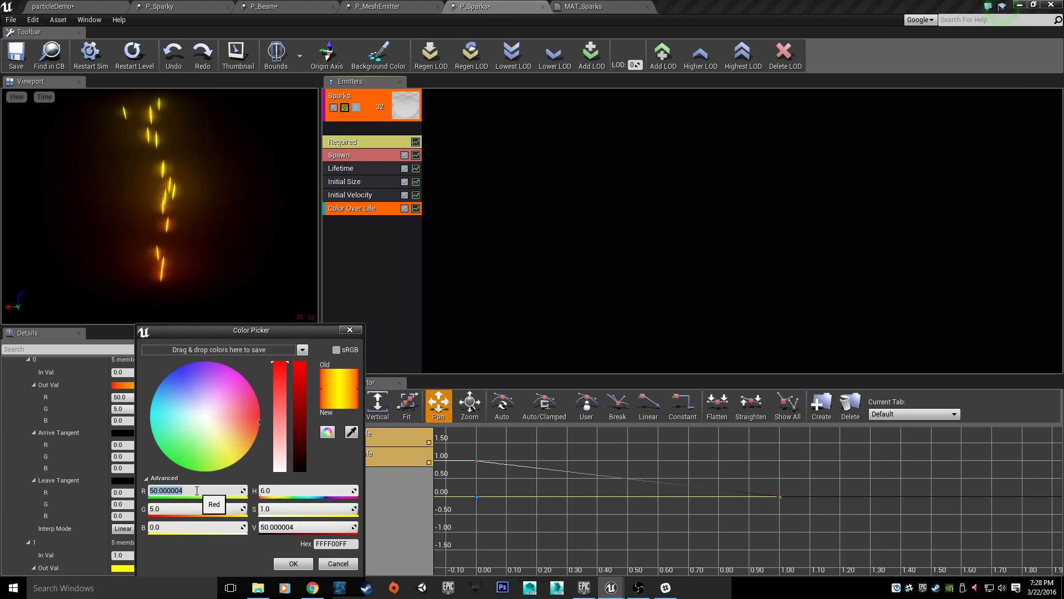
{"action": "type", "text": "5"}
{"action": "key", "text": "Return"}
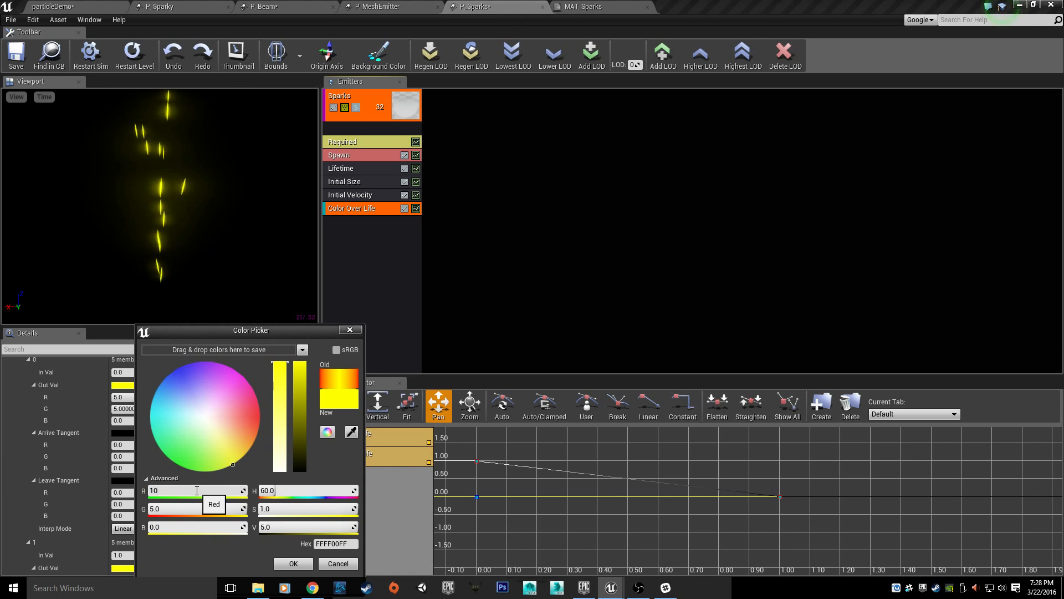
{"action": "type", "text": "10"}
{"action": "key", "text": "Return"}
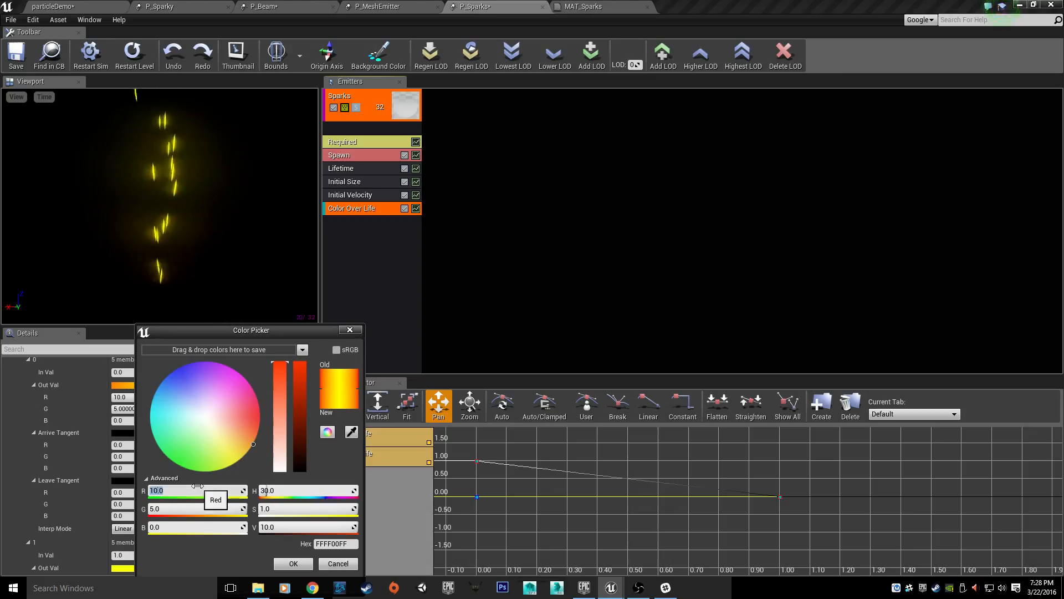
{"action": "left_click_drag", "start_coordinate": [304, 382], "coordinate": [314, 353]}
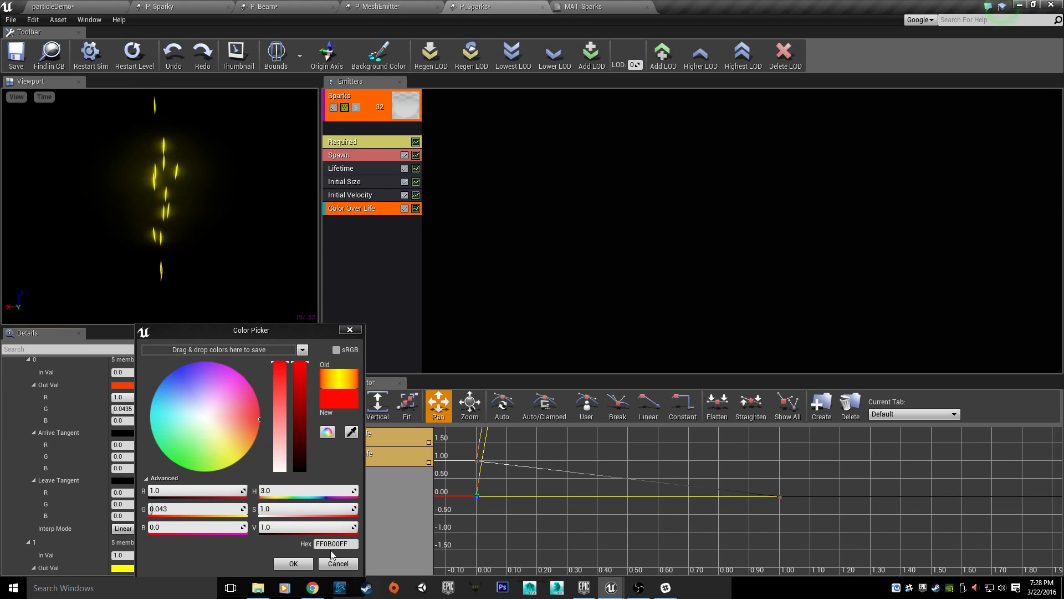
{"action": "left_click", "coordinate": [292, 563]}
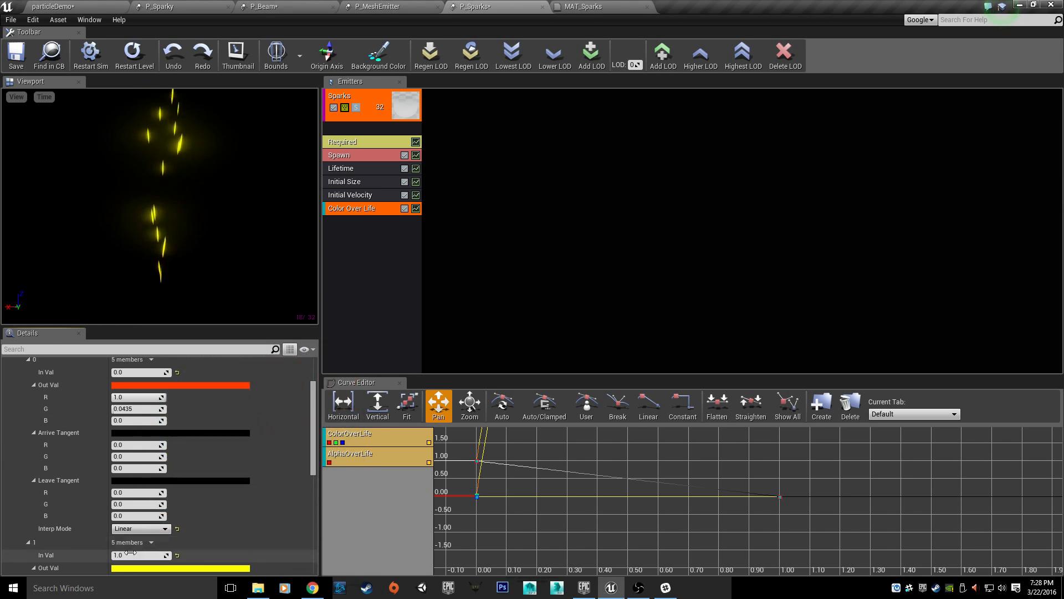
Step: Set the green channel of point 1's Out Val color to 5 and close the color picker
{"action": "left_click", "coordinate": [160, 567]}
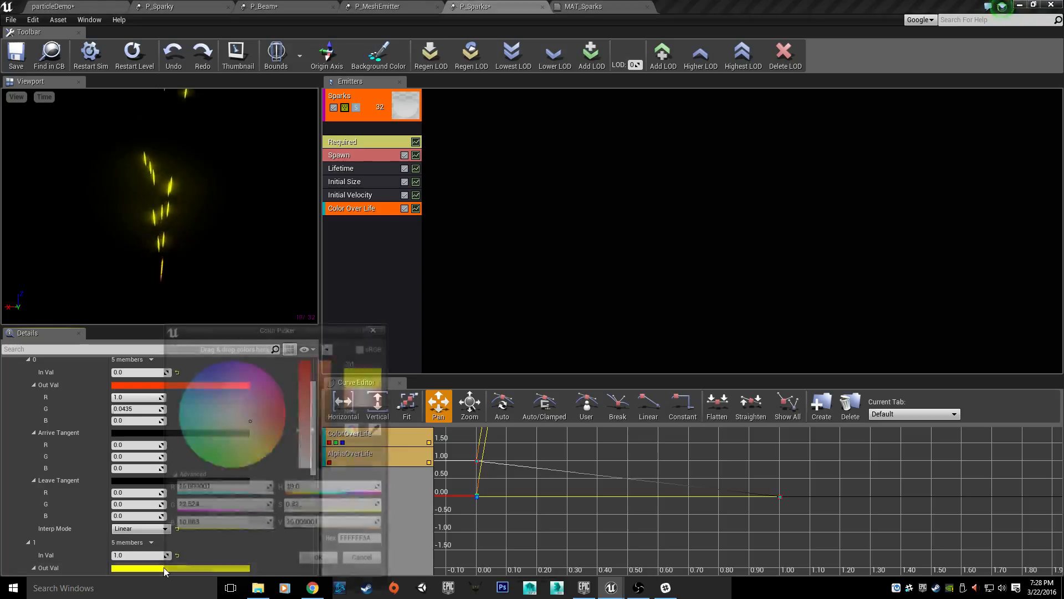
{"action": "left_click", "coordinate": [215, 508]}
{"action": "type", "text": "5"}
{"action": "key", "text": "Return"}
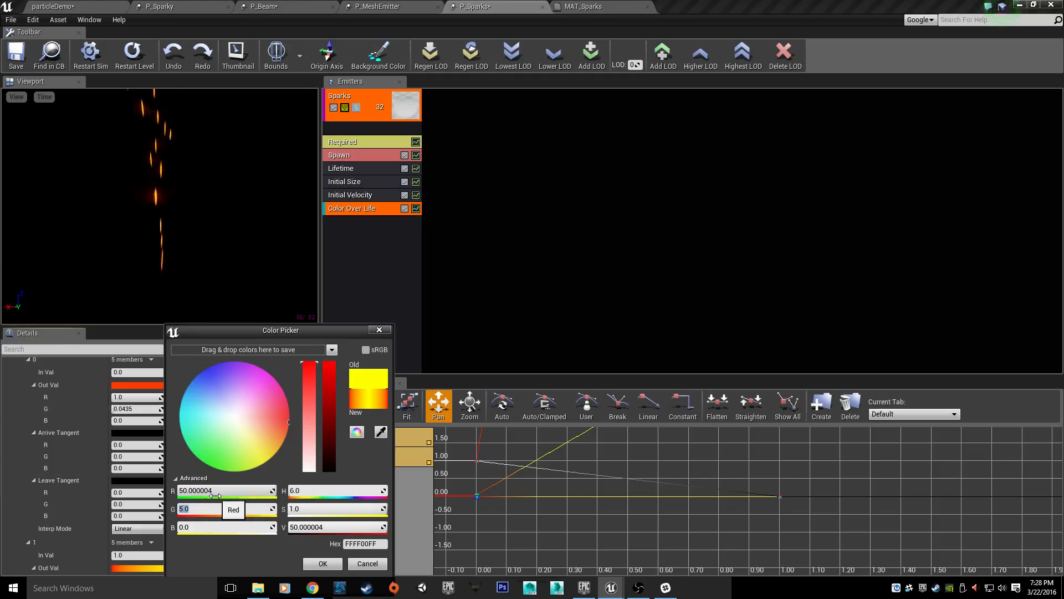
{"action": "left_click", "coordinate": [225, 490]}
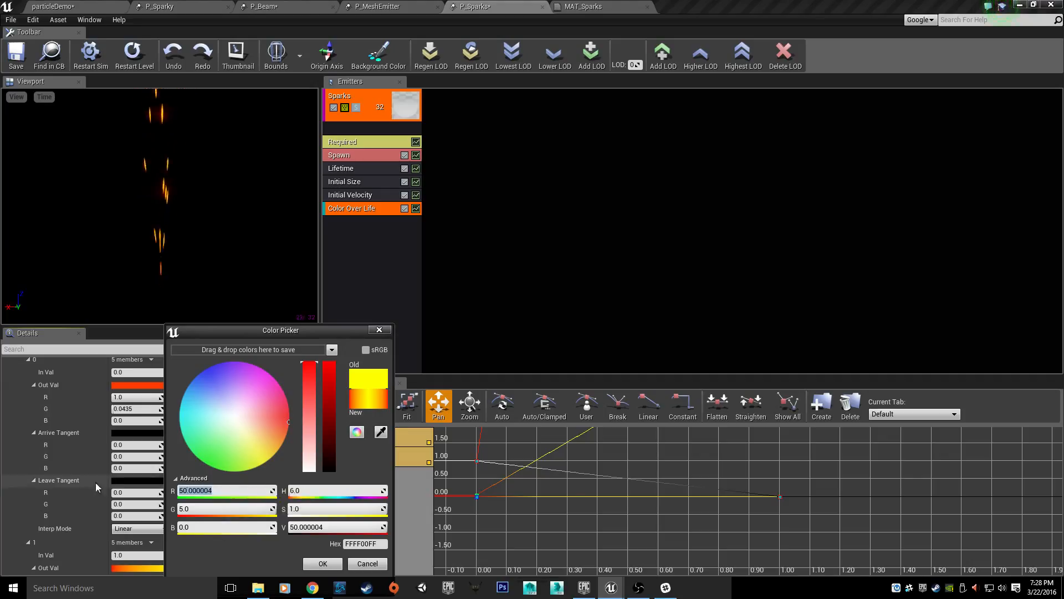
{"action": "left_click", "coordinate": [380, 330]}
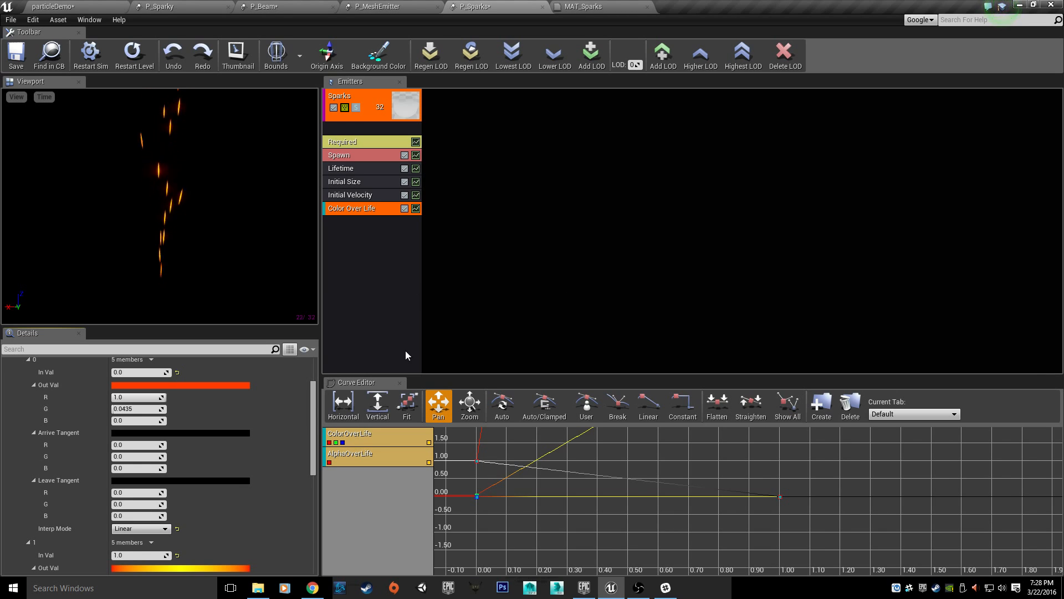
Step: Add an Initial Location module to the Sparks emitter and show its start location settings
{"action": "right_click", "coordinate": [363, 288]}
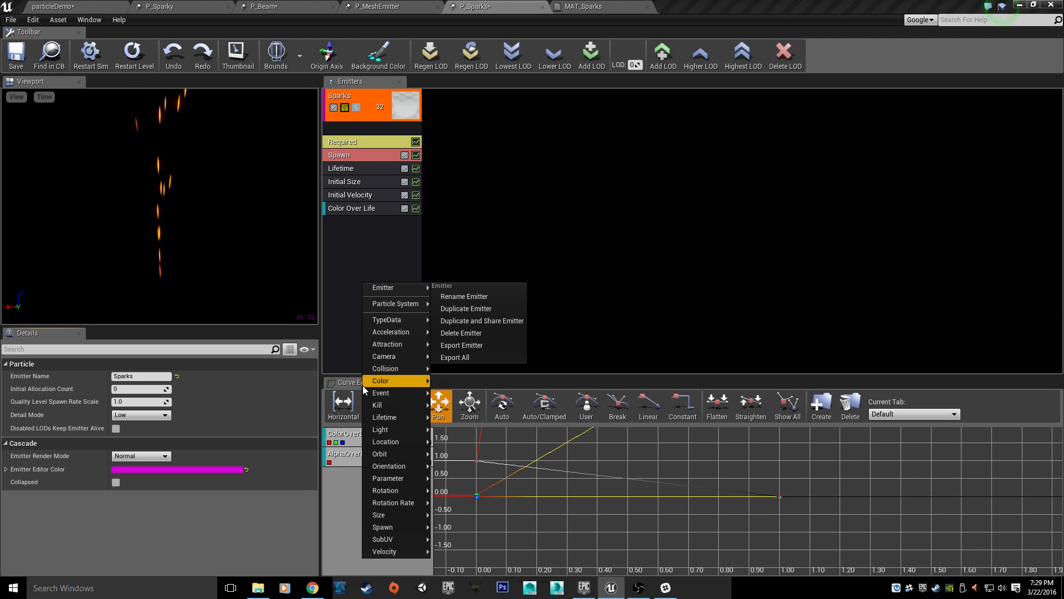
{"action": "mouse_move", "coordinate": [395, 446]}
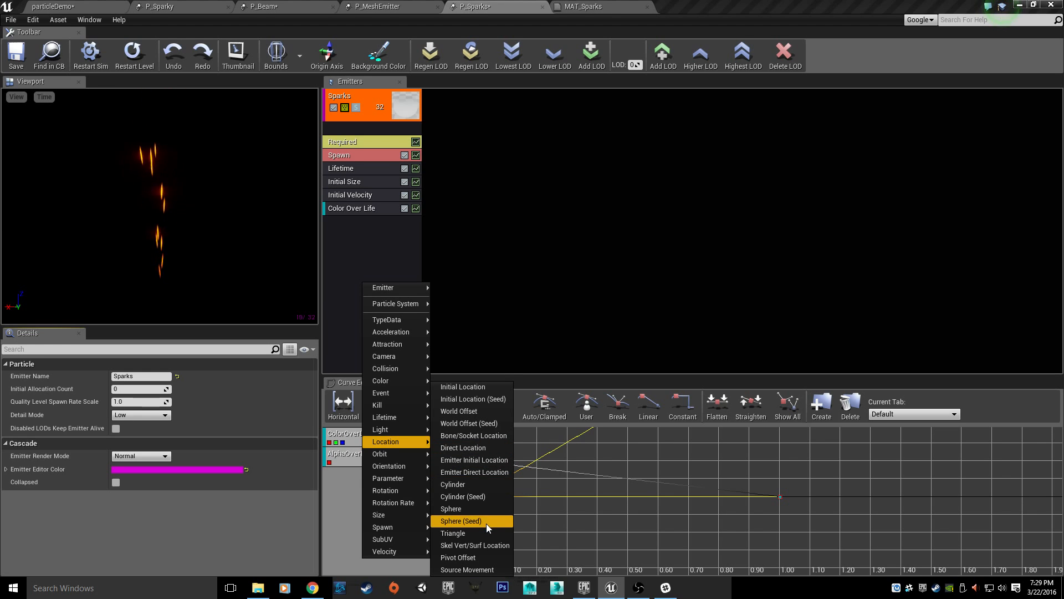
{"action": "left_click", "coordinate": [471, 387]}
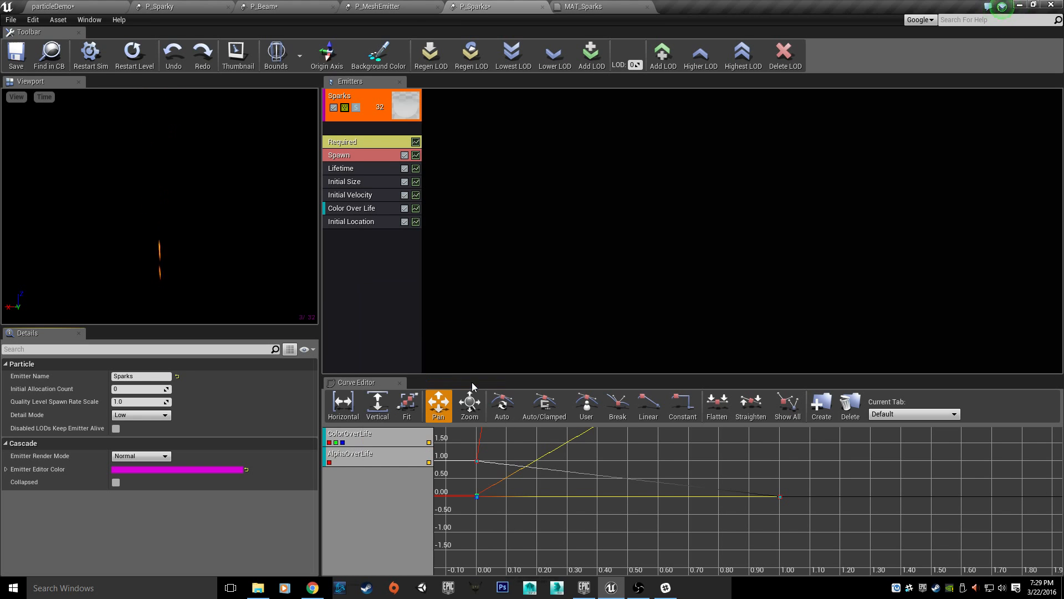
{"action": "left_click", "coordinate": [343, 221]}
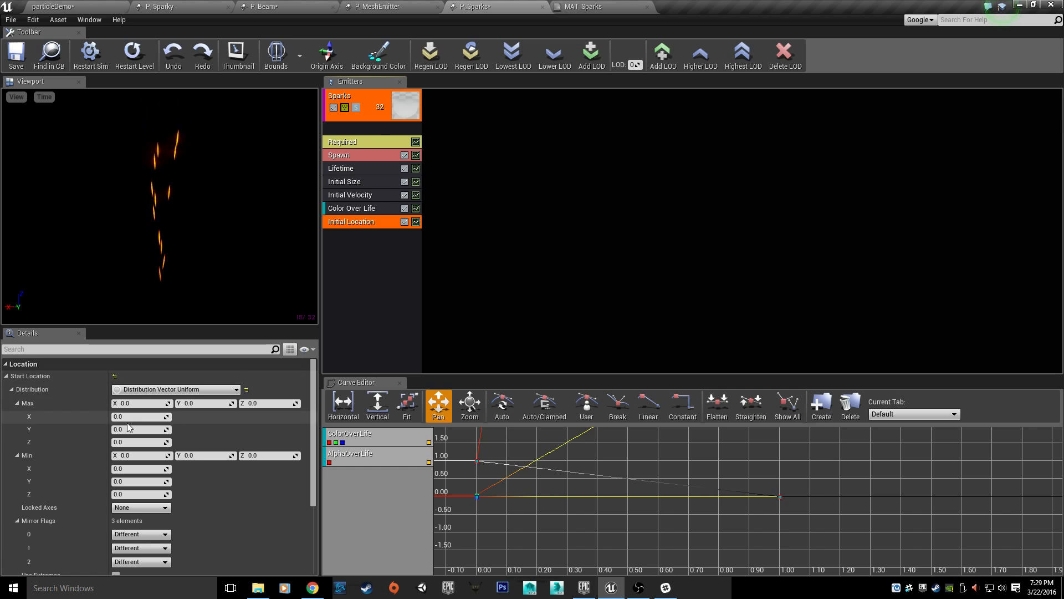
Step: Set the Initial Location module's maximum start location to 30 in both X and Y
{"action": "left_click", "coordinate": [153, 403]}
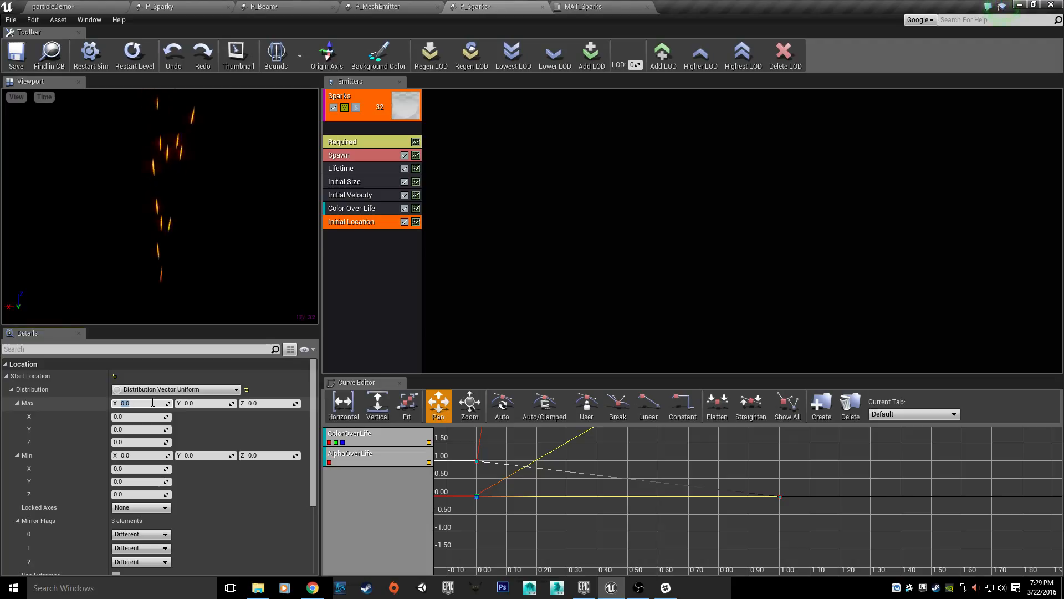
{"action": "type", "text": "30"}
{"action": "key", "text": "Tab"}
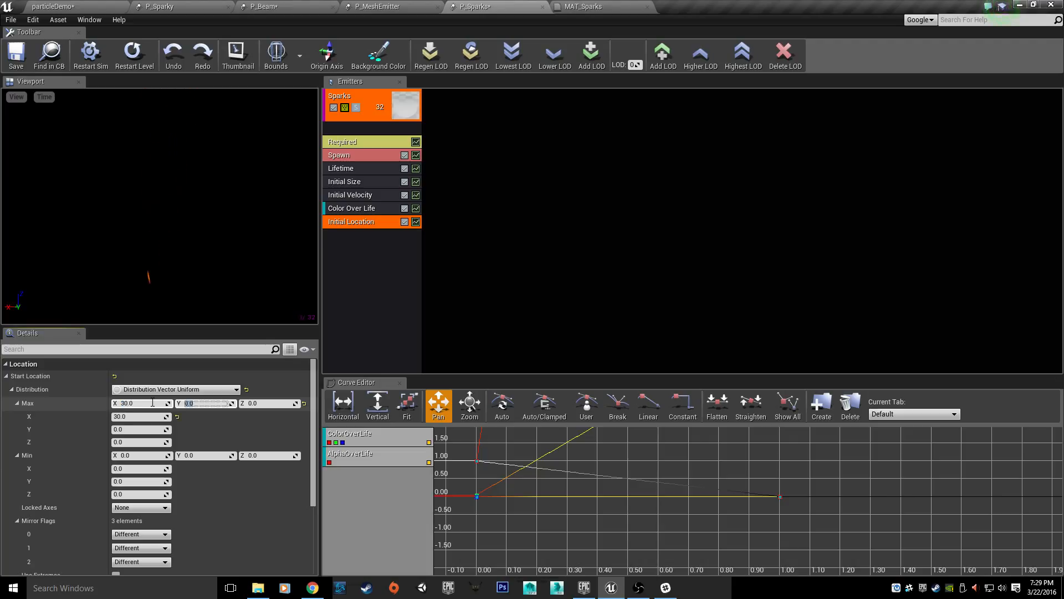
{"action": "type", "text": "30"}
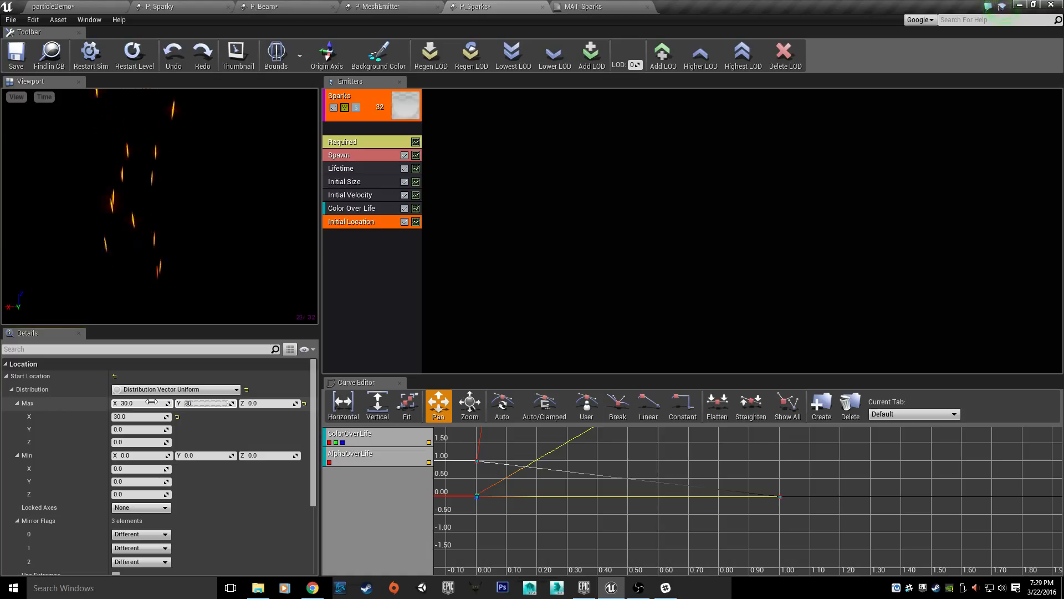
{"action": "key", "text": "Tab"}
{"action": "key", "text": "Tab"}
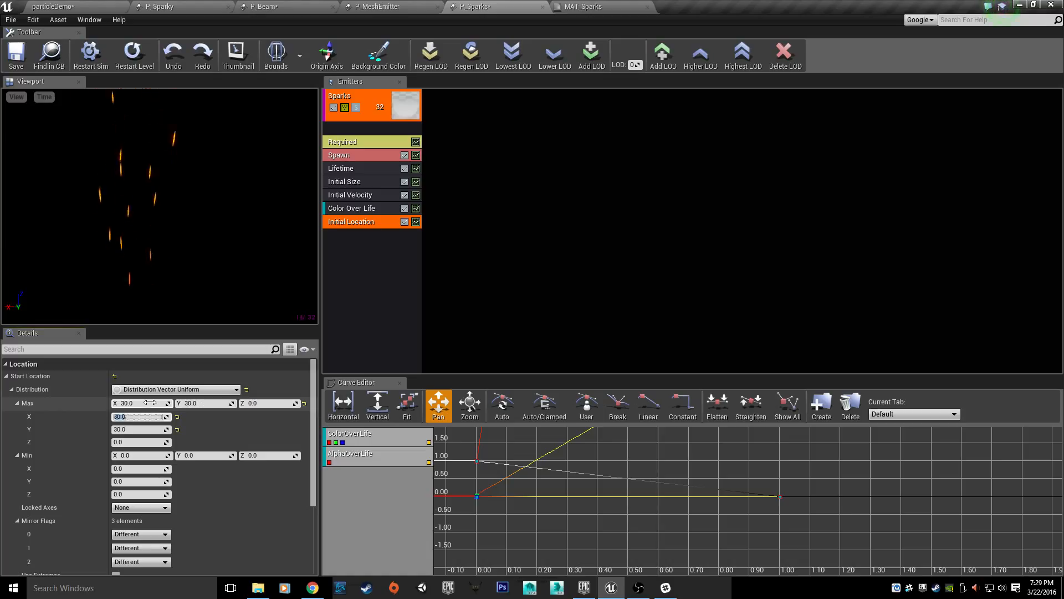
Step: Set the minimum start location of the Initial Location module to -30 in both X and Y
{"action": "left_click", "coordinate": [133, 455]}
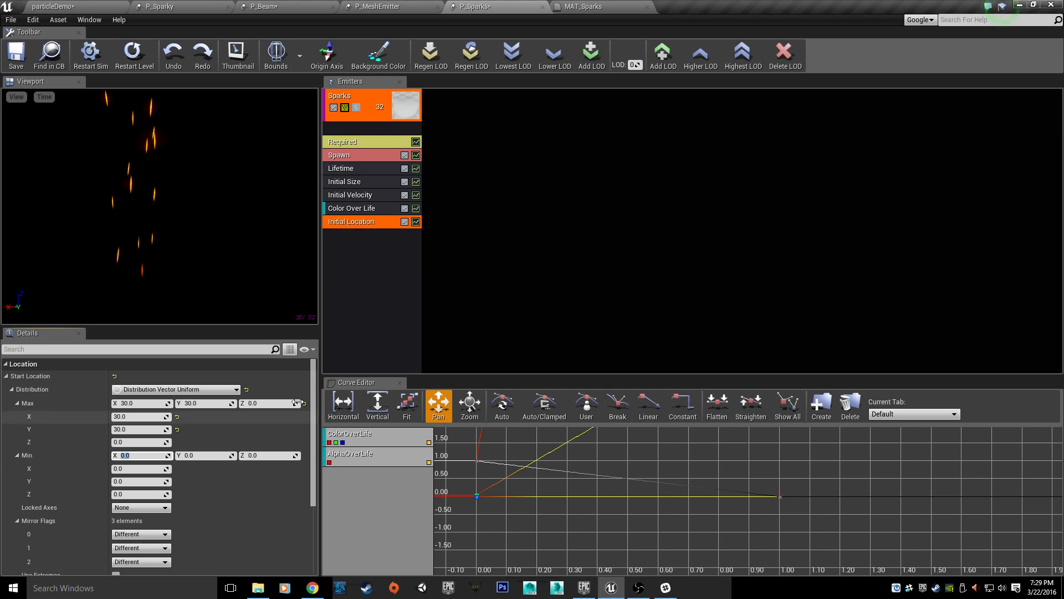
{"action": "type", "text": "-30"}
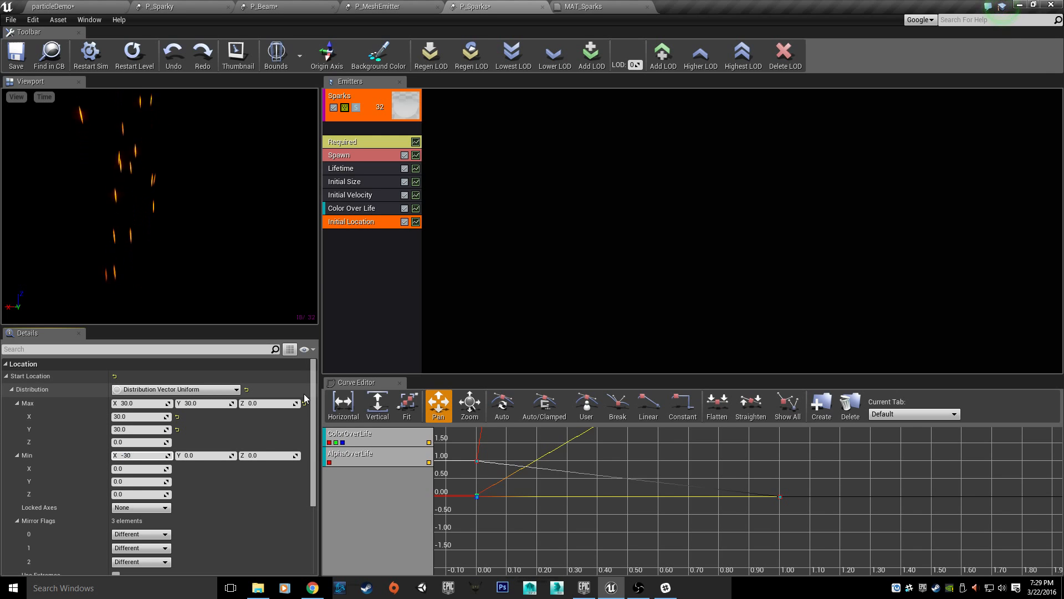
{"action": "key", "text": "Tab"}
{"action": "type", "text": "-30"}
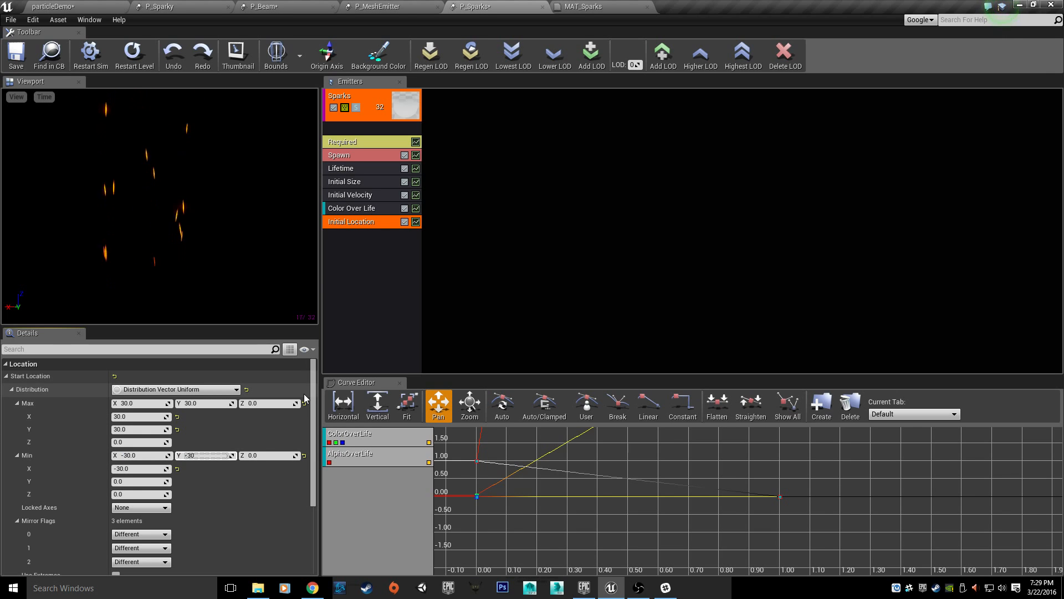
{"action": "key", "text": "Return"}
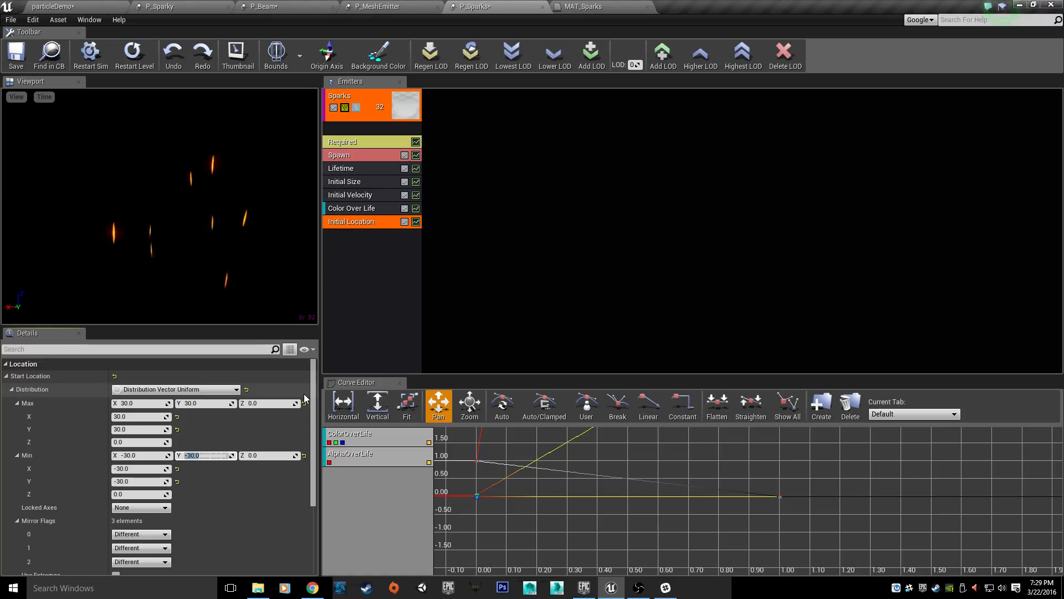
Step: Add an Orbit module to the Sparks emitter
{"action": "scroll", "coordinate": [169, 264], "scroll_direction": "down", "scroll_amount": 5}
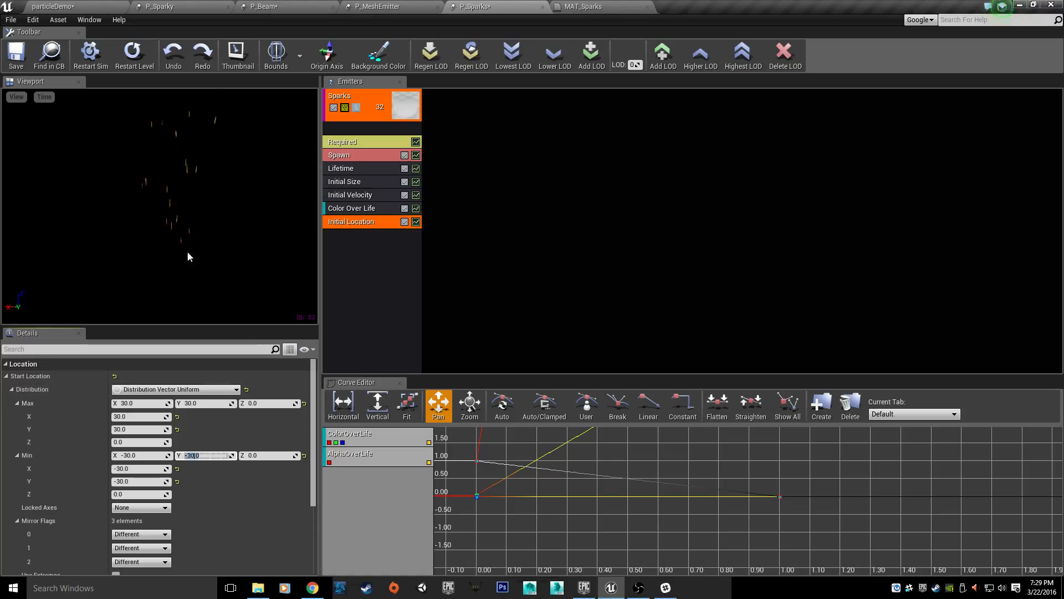
{"action": "left_click_drag", "start_coordinate": [187, 256], "coordinate": [177, 260]}
{"action": "scroll", "coordinate": [183, 256], "scroll_direction": "up", "scroll_amount": 5}
{"action": "mouse_move", "coordinate": [195, 272]}
{"action": "right_mouse_down"}
{"action": "mouse_move", "coordinate": [195, 299]}
{"action": "mouse_move", "coordinate": [195, 272]}
{"action": "right_mouse_up"}
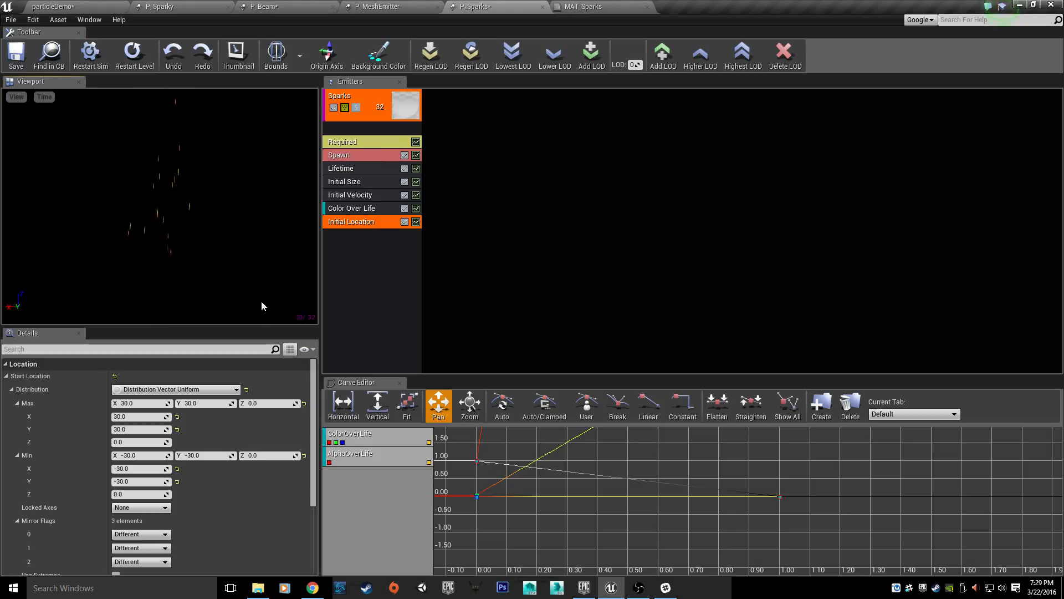
{"action": "right_click", "coordinate": [364, 291]}
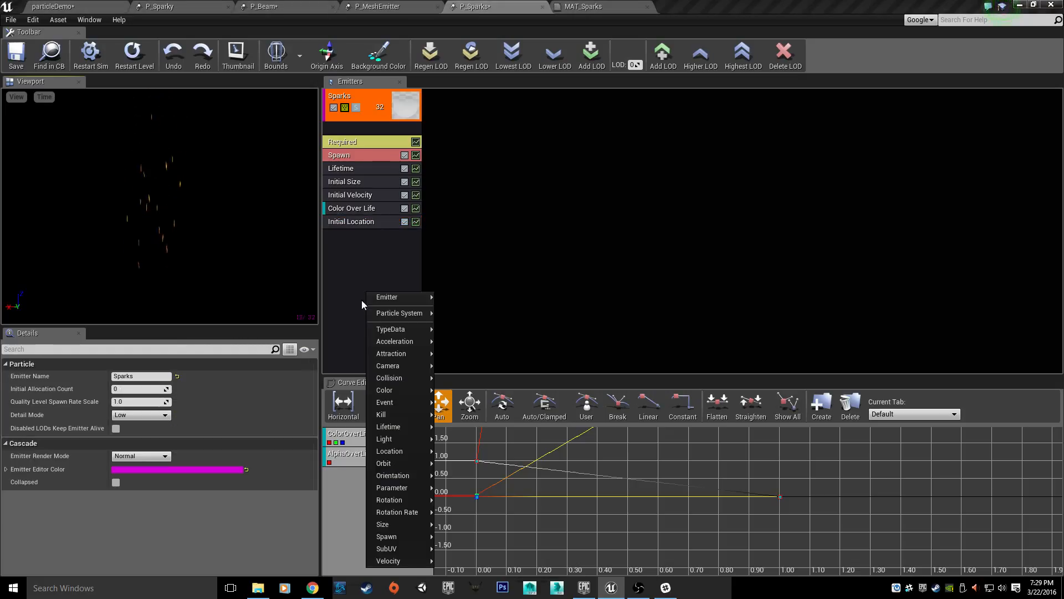
{"action": "mouse_move", "coordinate": [431, 465]}
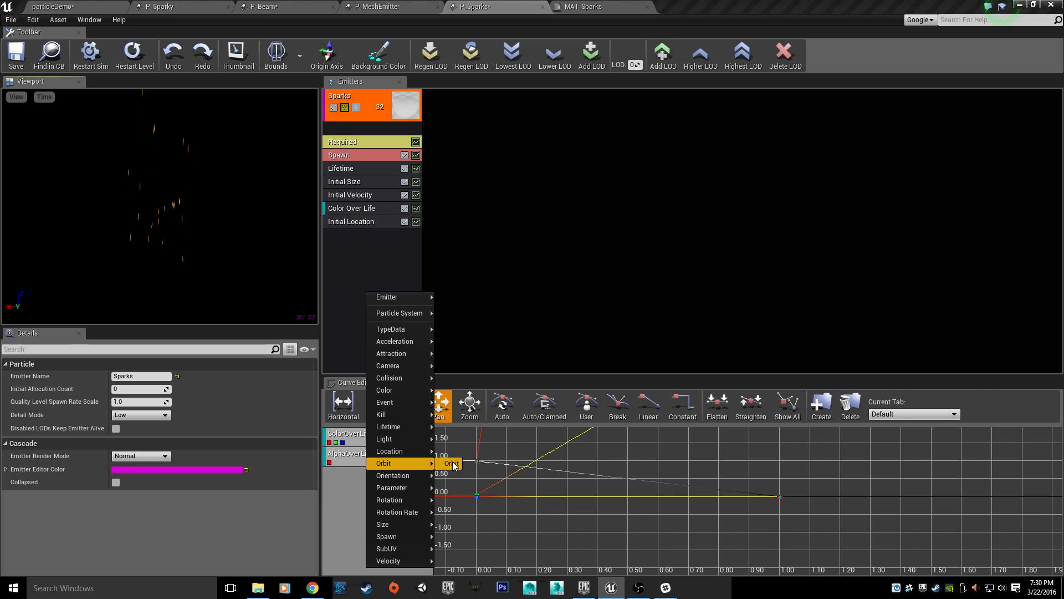
{"action": "left_click", "coordinate": [447, 464]}
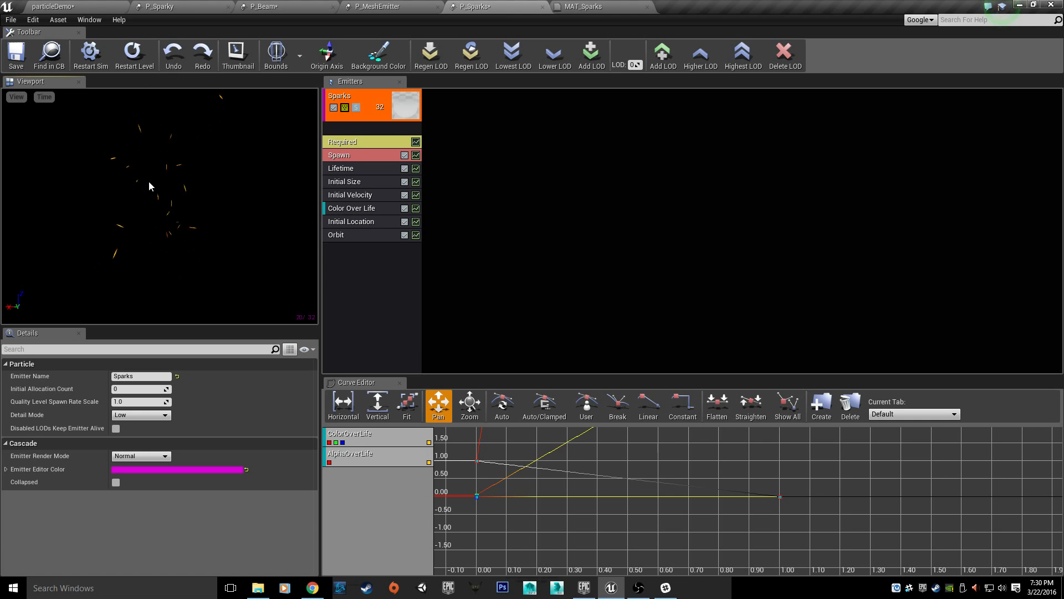
Step: Add a Const Acceleration module to the Sparks emitter and set its Z acceleration to 100
{"action": "right_click", "coordinate": [357, 306]}
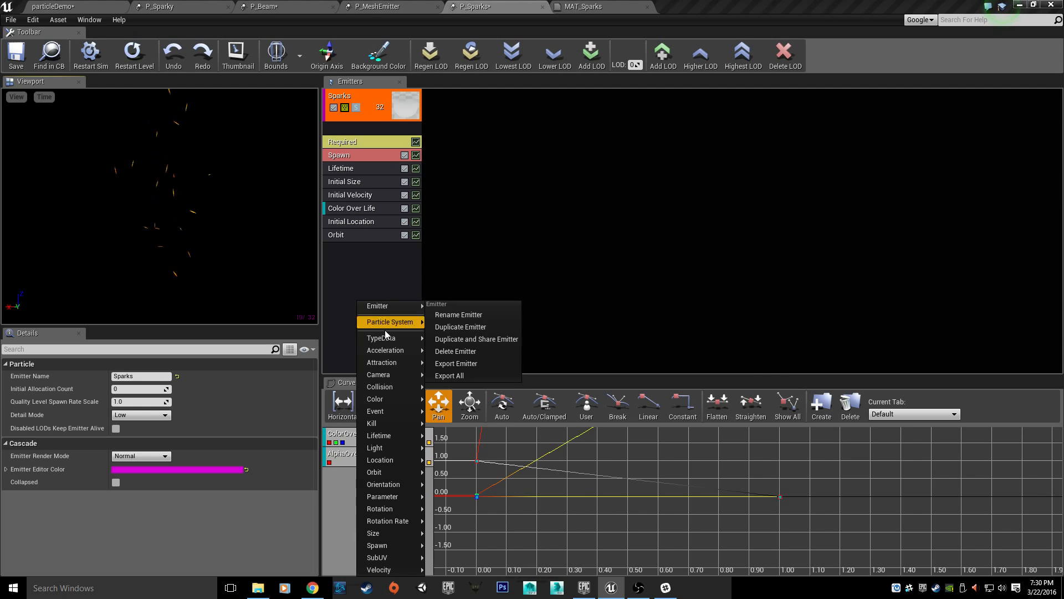
{"action": "mouse_move", "coordinate": [387, 350]}
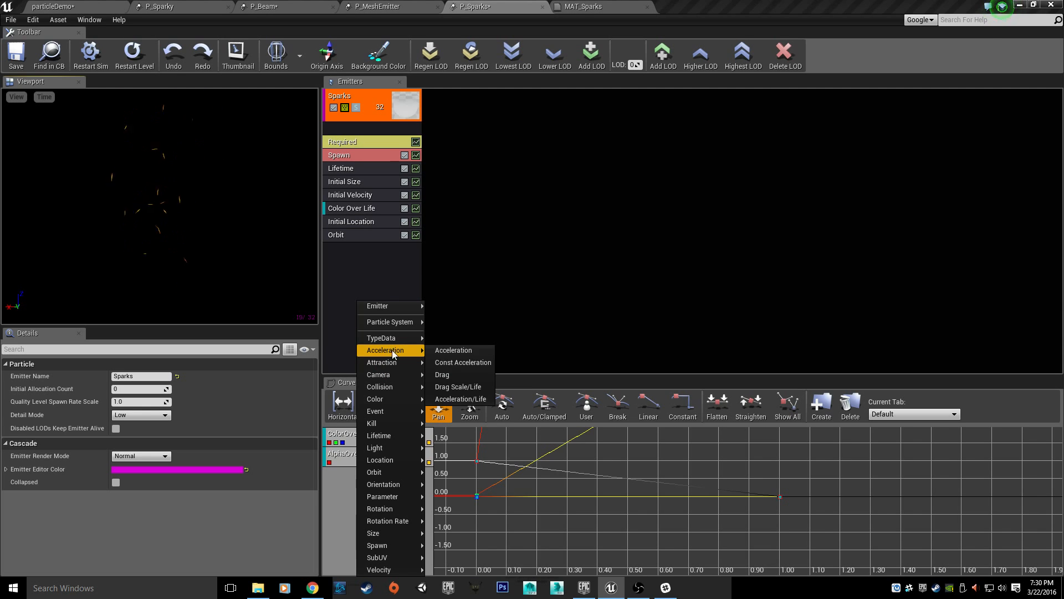
{"action": "left_click", "coordinate": [466, 360]}
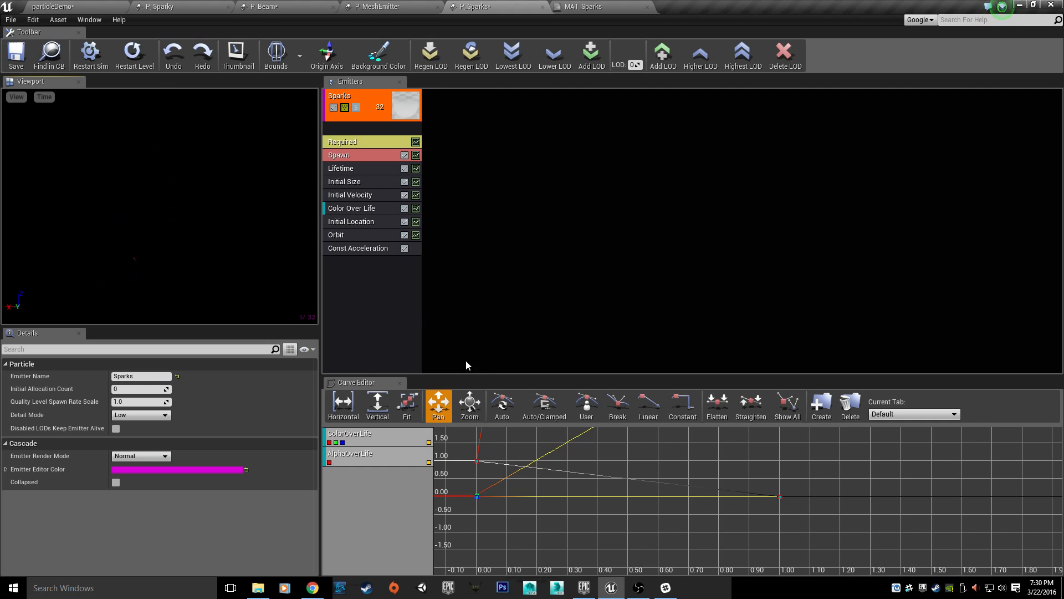
{"action": "left_click", "coordinate": [373, 249]}
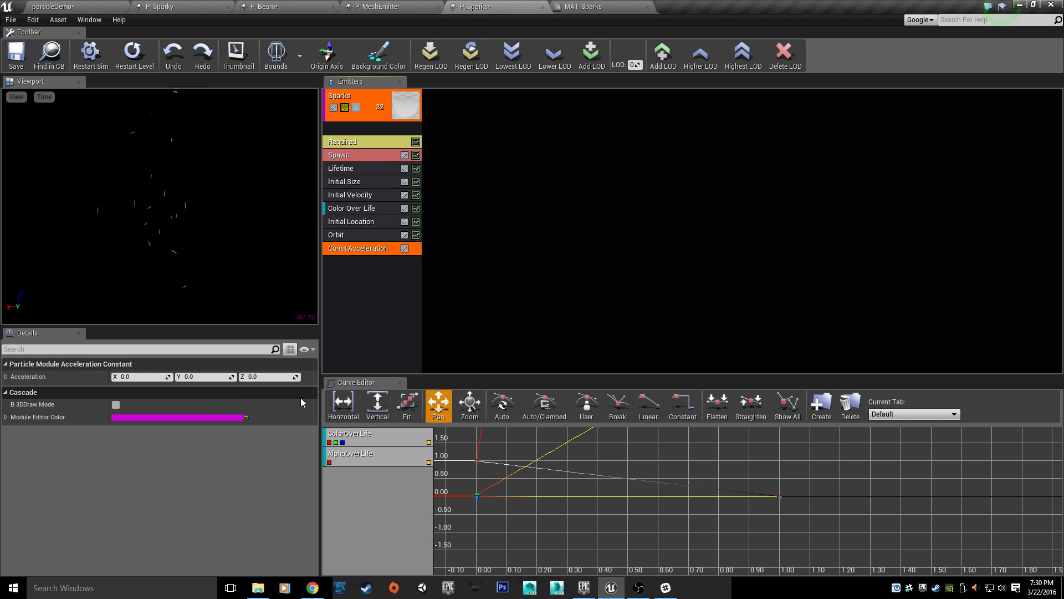
{"action": "left_click", "coordinate": [260, 377]}
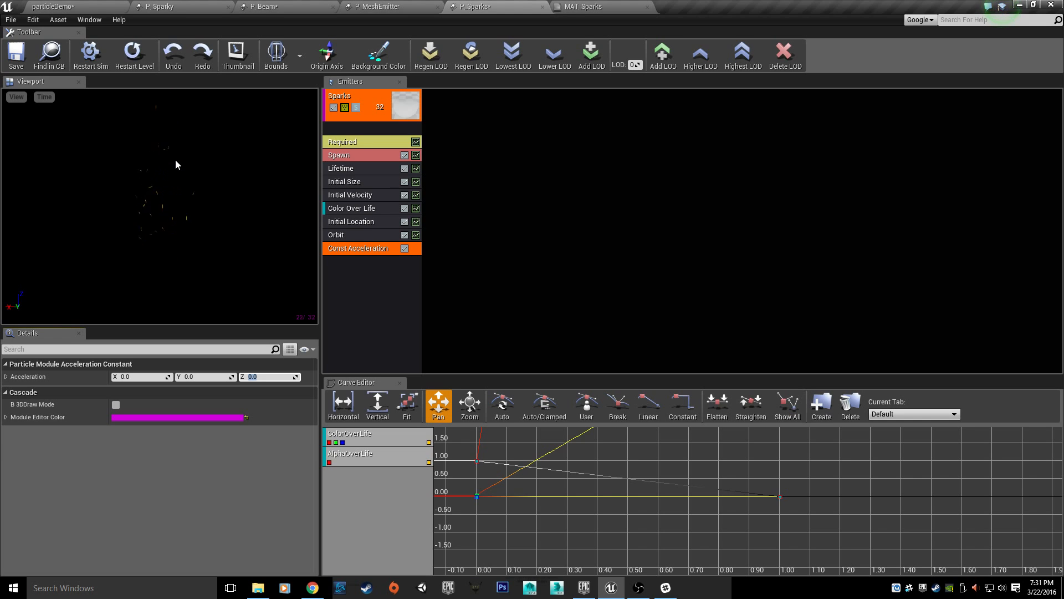
{"action": "type", "text": "100"}
{"action": "key", "text": "Return"}
{"action": "left_click", "coordinate": [176, 164]}
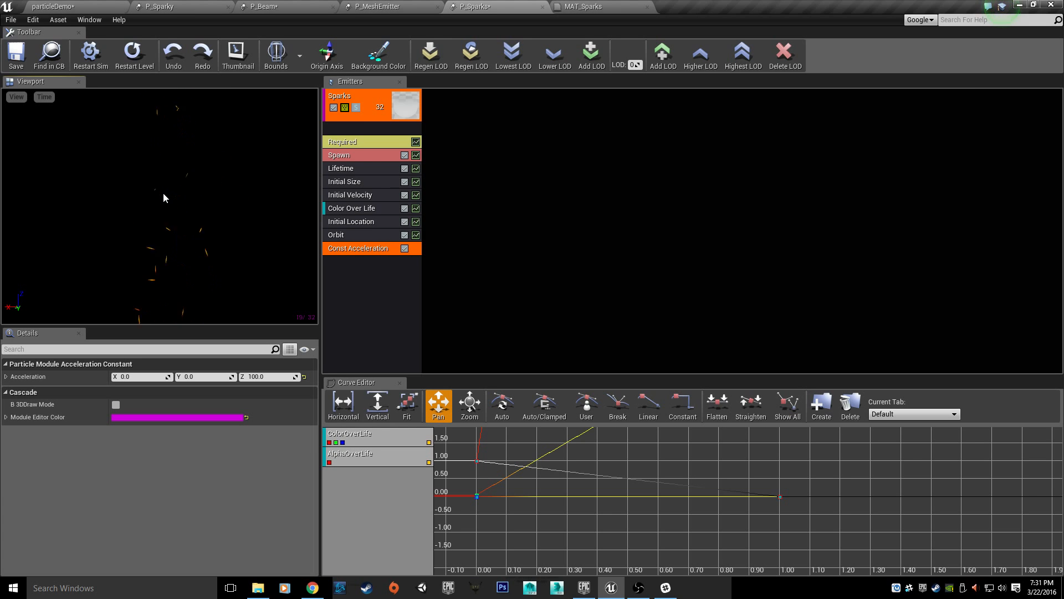
Step: Add a Light module to the Sparks emitter and show its settings
{"action": "right_click", "coordinate": [379, 282]}
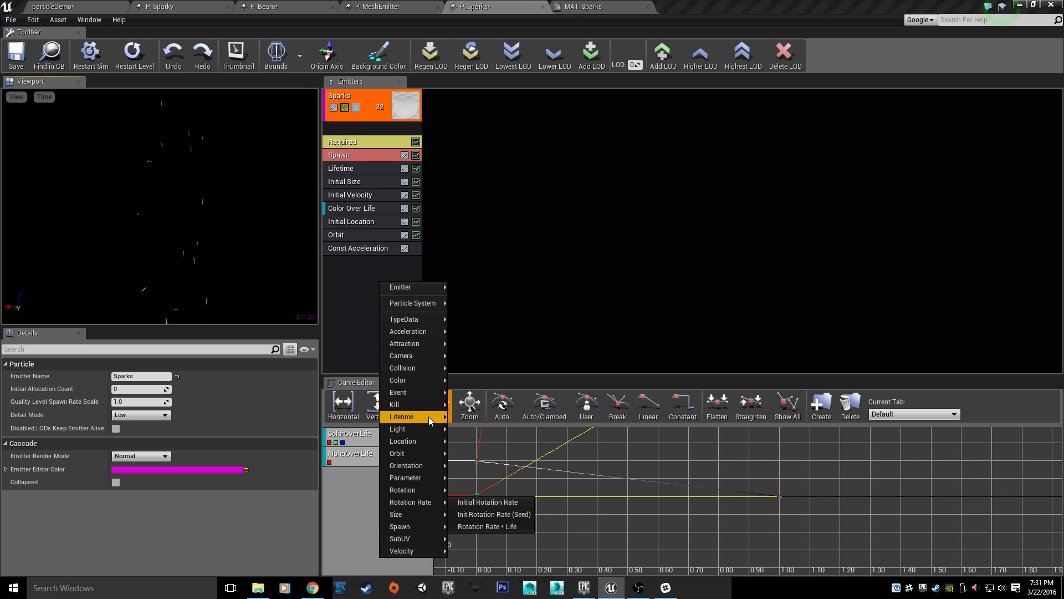
{"action": "mouse_move", "coordinate": [426, 429]}
{"action": "left_click", "coordinate": [458, 434]}
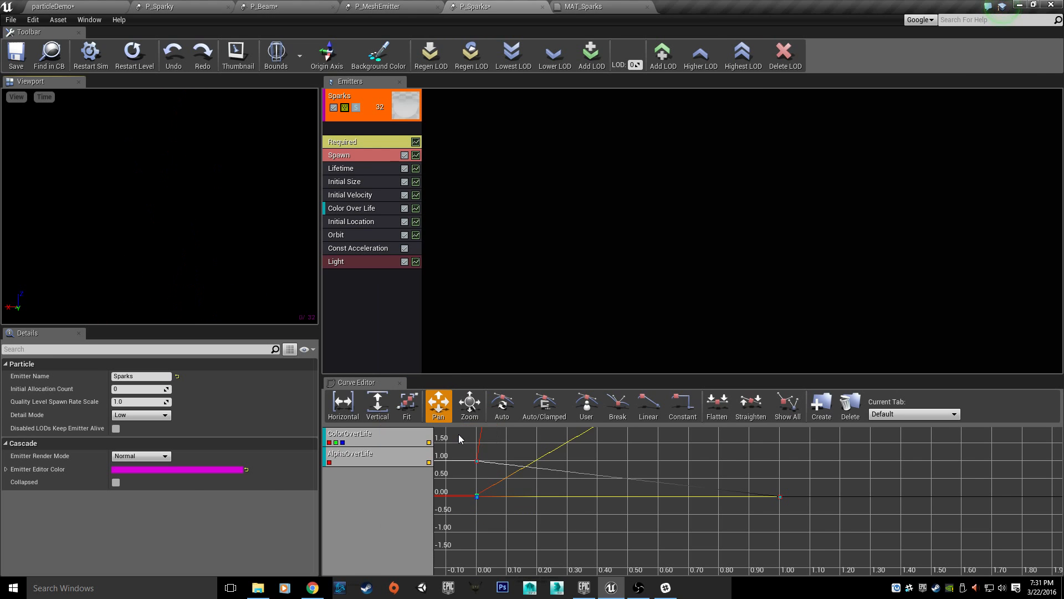
{"action": "left_click", "coordinate": [384, 261]}
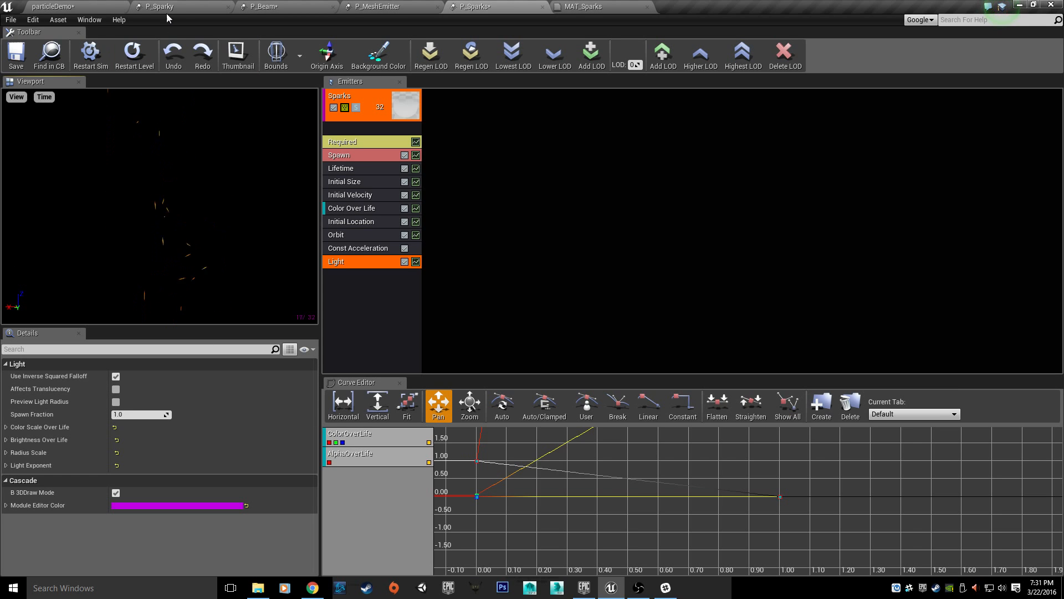
Step: Play the particleDemo level, move in on the placed sparks to examine the light they cast on the floor, and stop playing
{"action": "left_click", "coordinate": [55, 8]}
{"action": "left_click", "coordinate": [523, 42]}
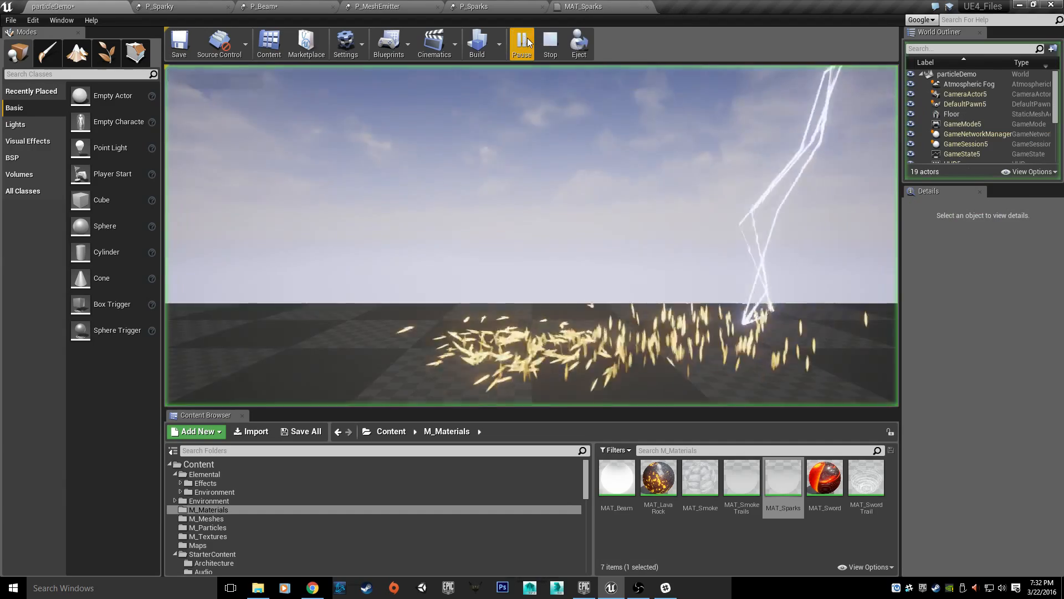
{"action": "left_click", "coordinate": [548, 167]}
{"action": "key", "text": "w"}
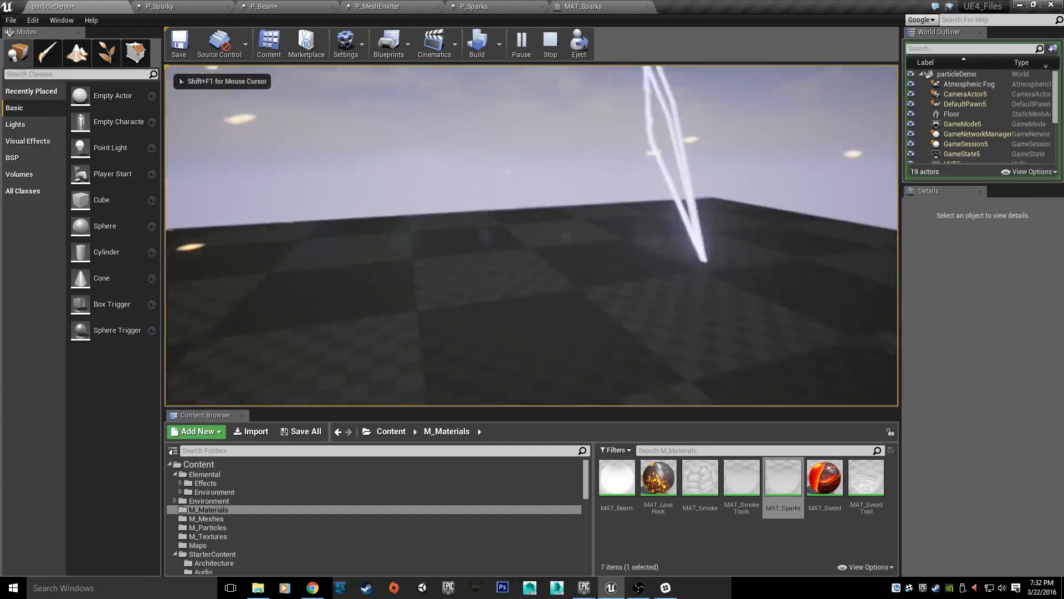
{"action": "key", "text": "s"}
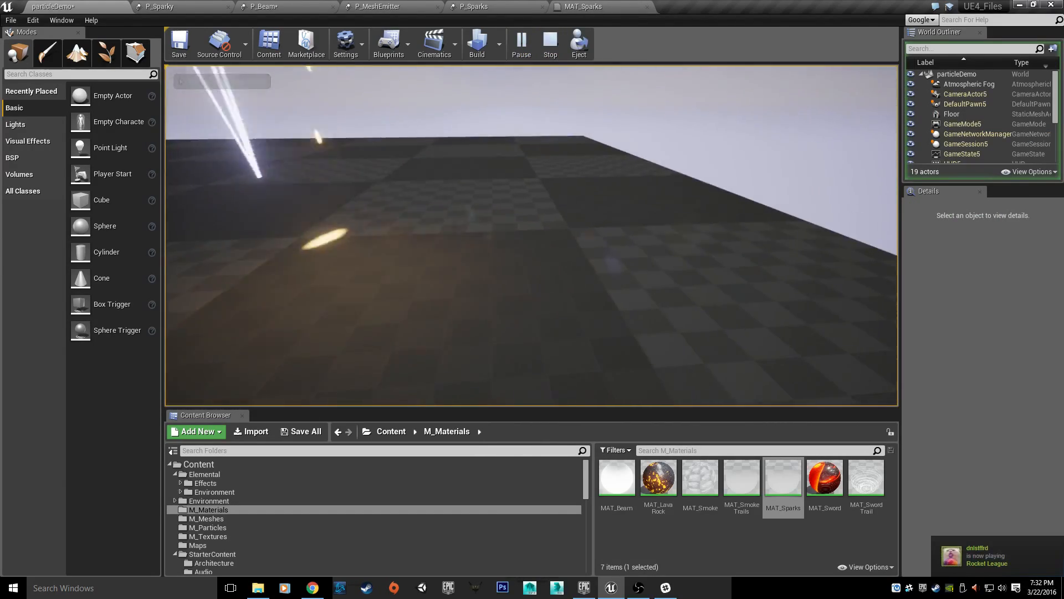
{"action": "key", "text": "s"}
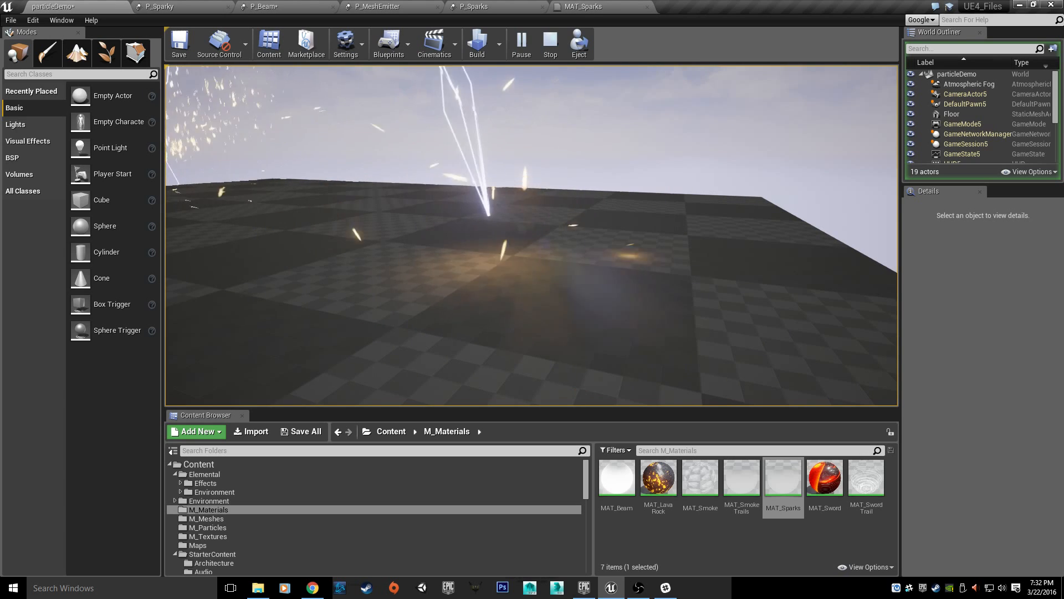
{"action": "key", "text": "Escape"}
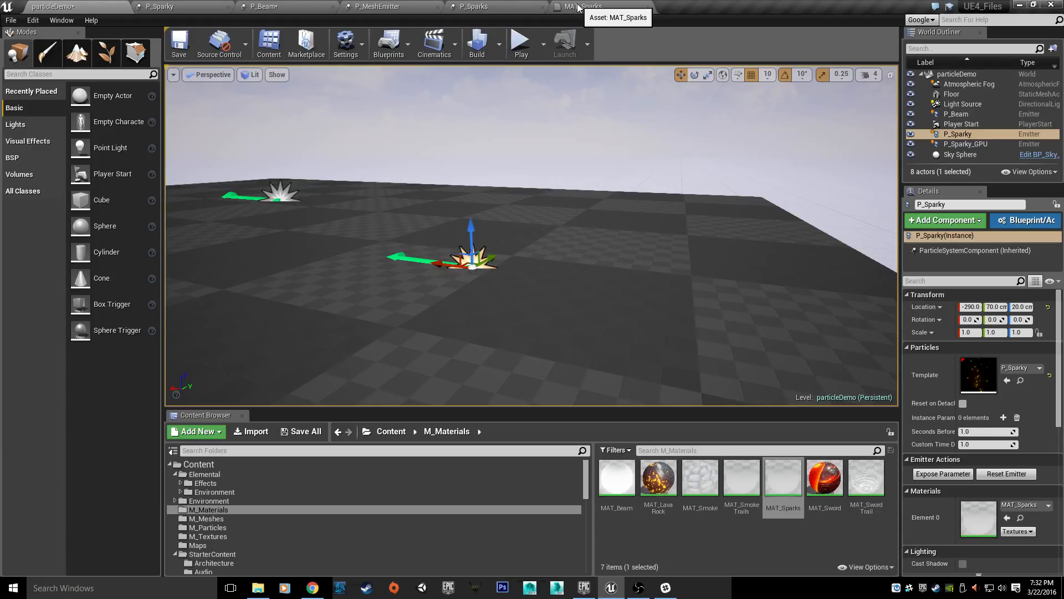
Step: Play the particleDemo level, fly around the sparks and beam effects to examine them, and stop playing
{"action": "left_click", "coordinate": [521, 44]}
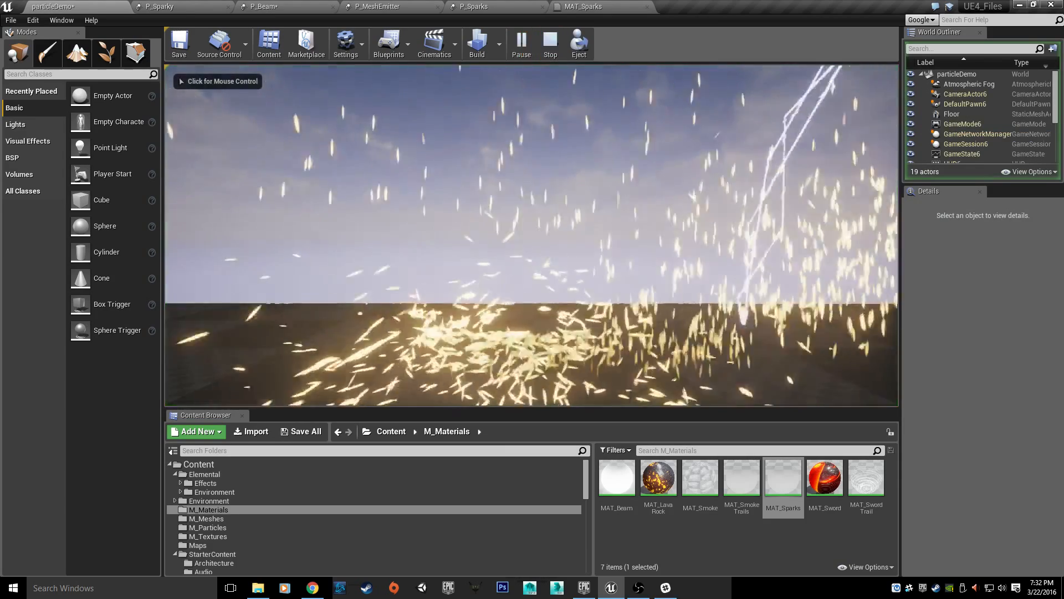
{"action": "key", "text": "s"}
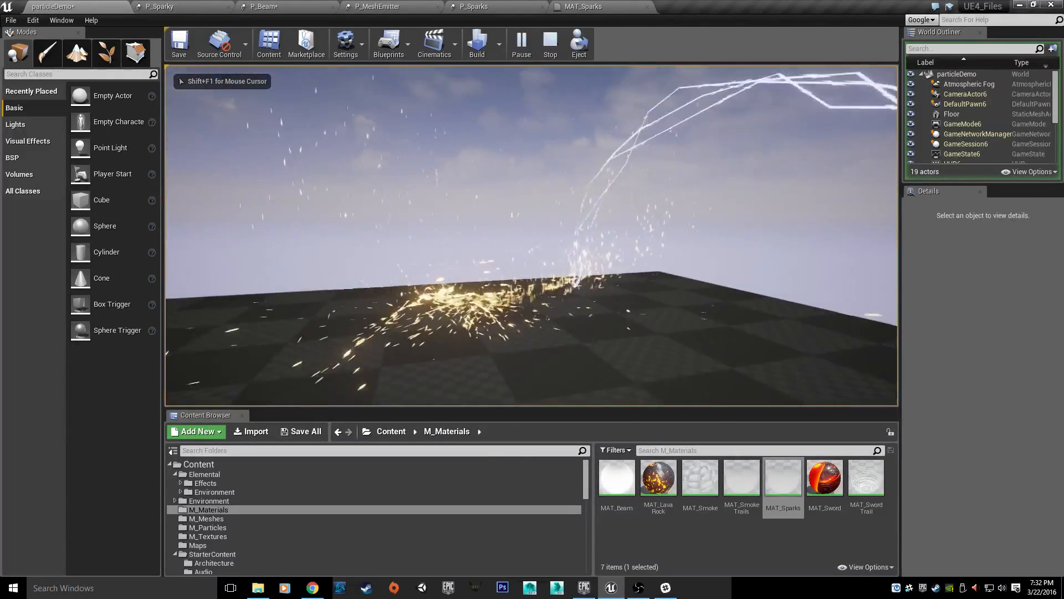
{"action": "key", "text": "w"}
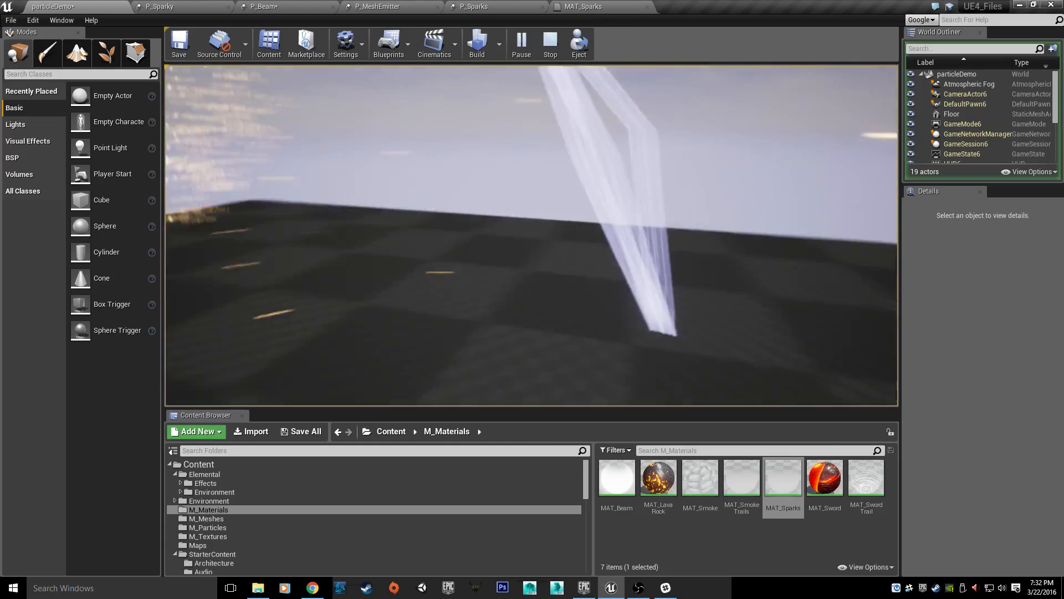
{"action": "key", "text": "s"}
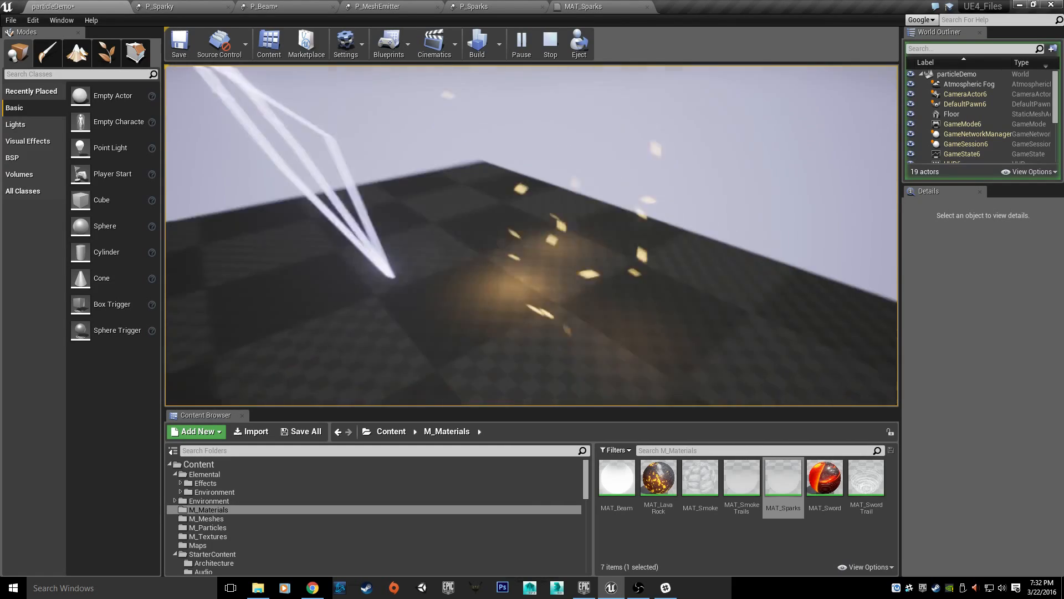
{"action": "key", "text": "s"}
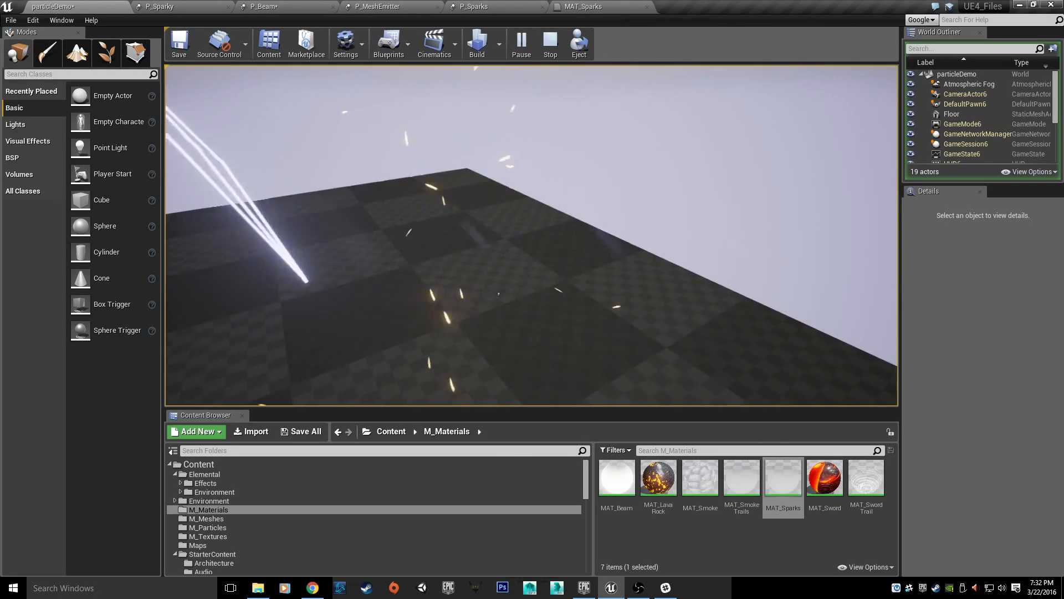
{"action": "key", "text": "s"}
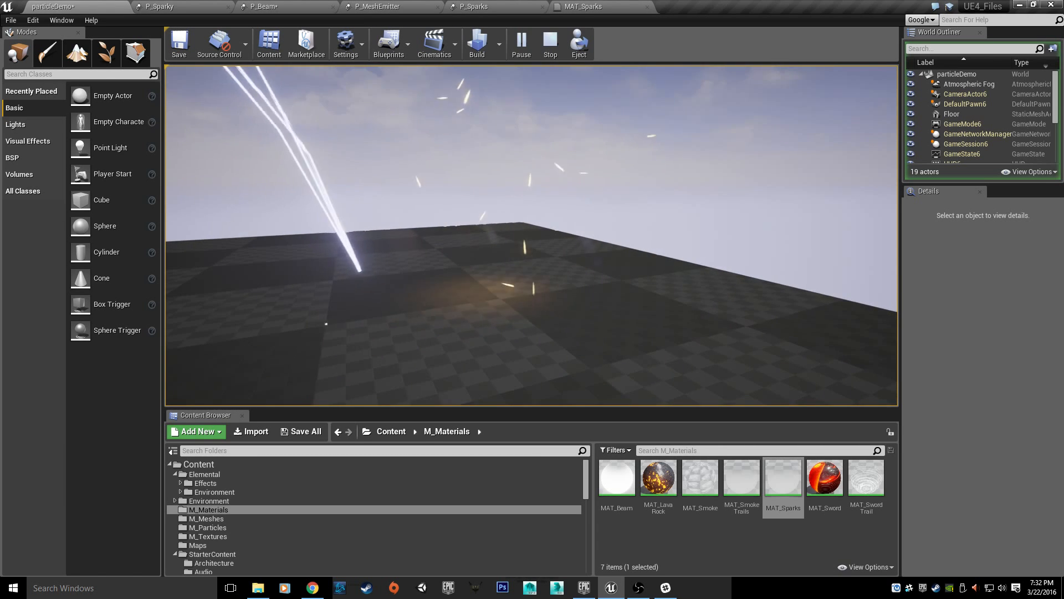
{"action": "key", "text": "s"}
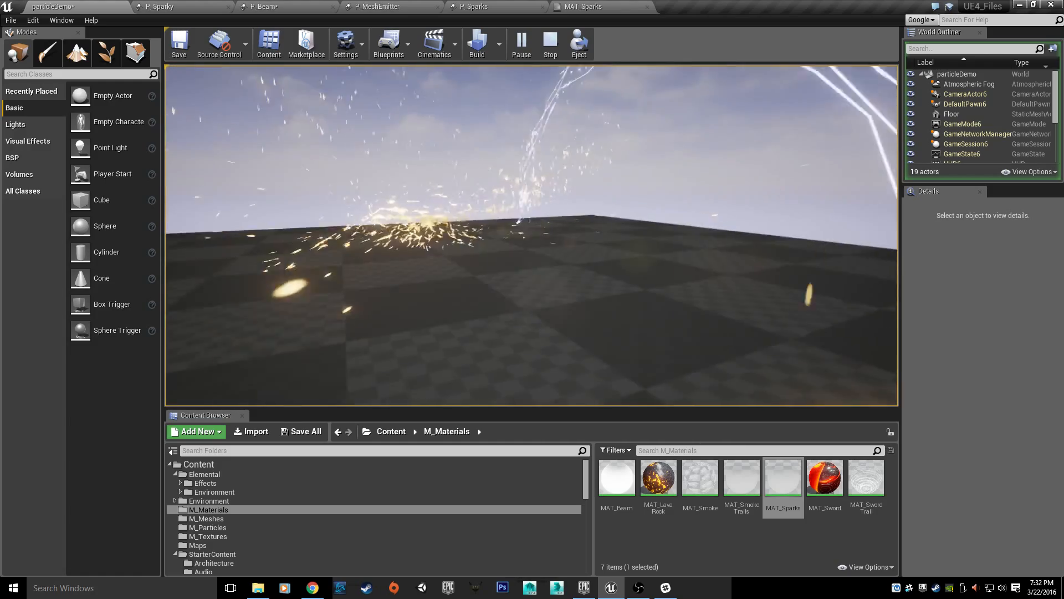
{"action": "key", "text": "w"}
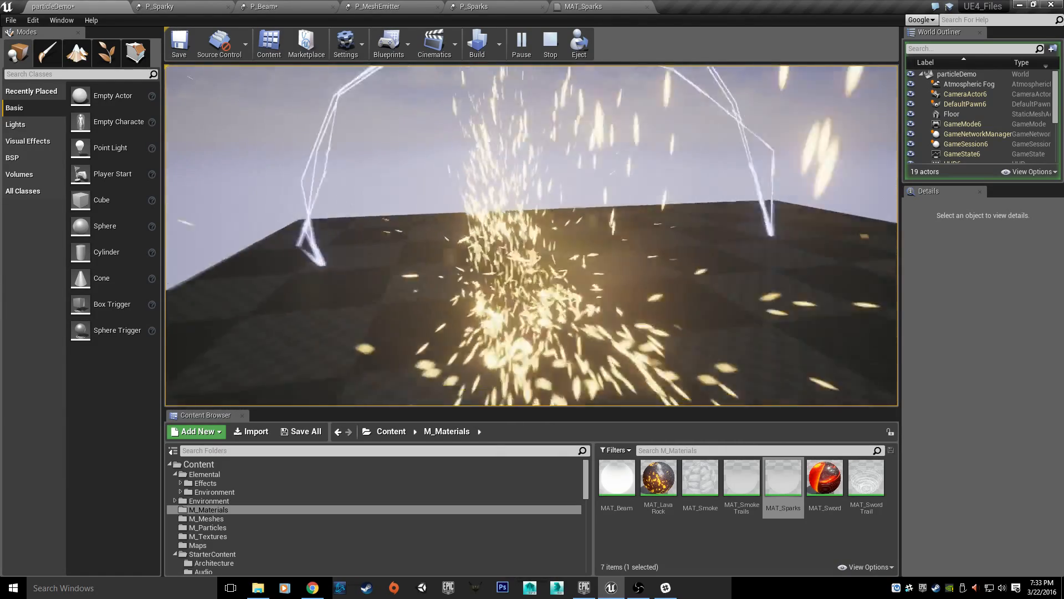
{"action": "key", "text": "d"}
{"action": "key", "text": "w"}
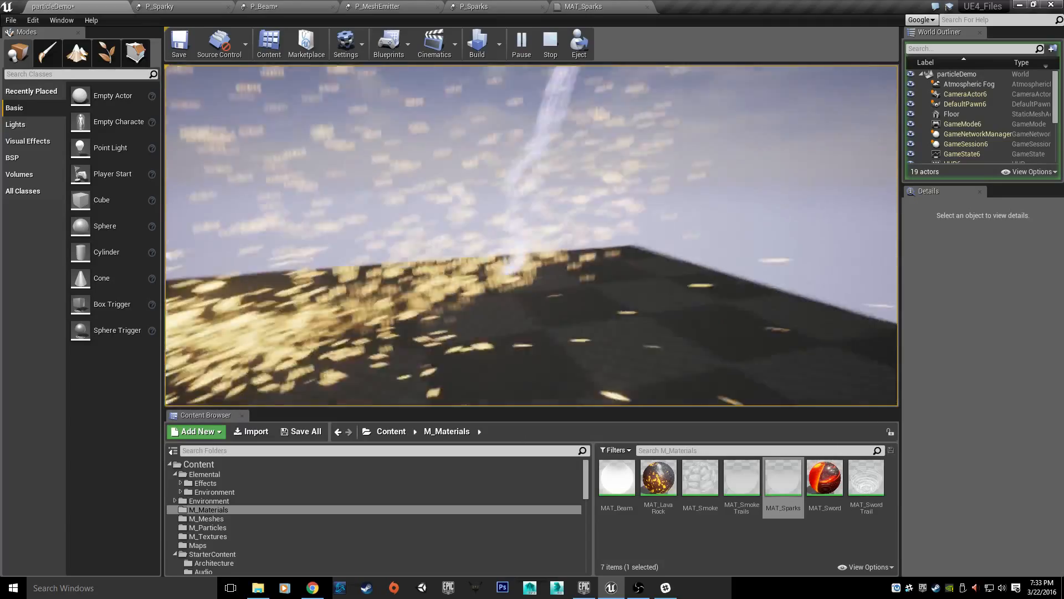
{"action": "key", "text": "s"}
{"action": "key", "text": "a"}
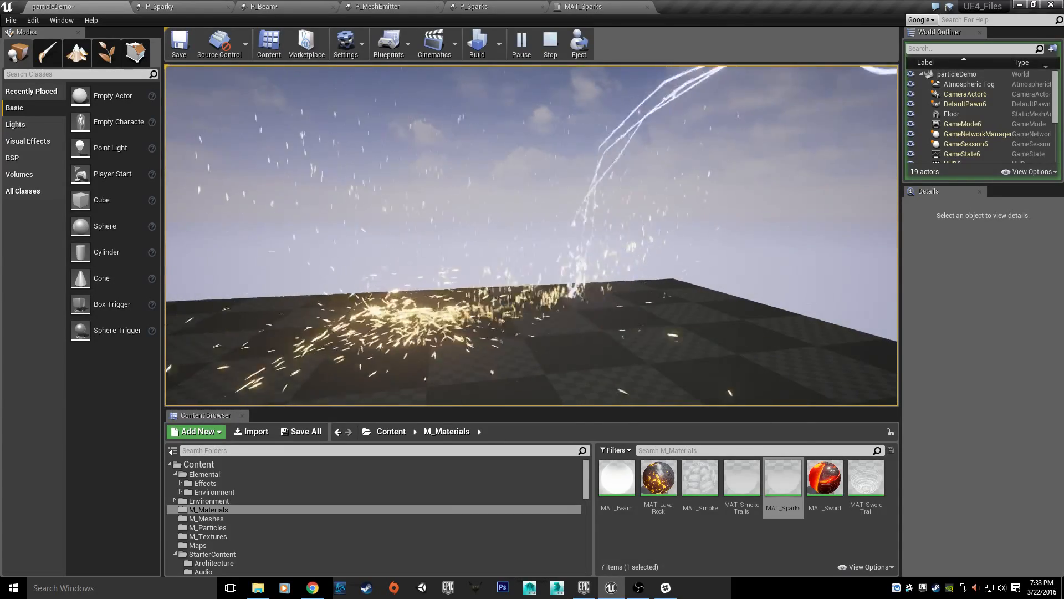
{"action": "key", "text": "Escape"}
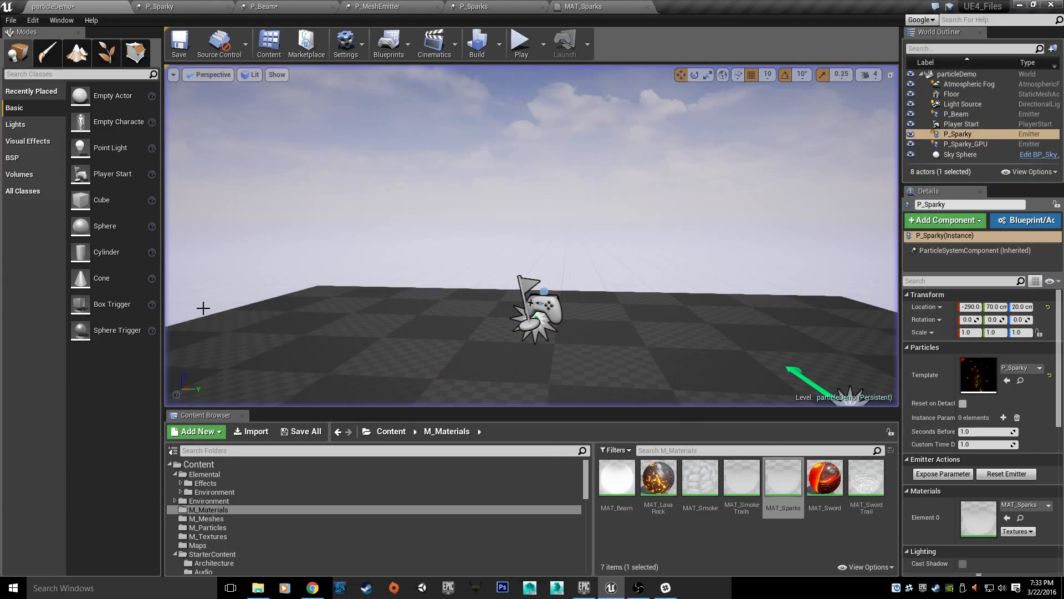
Step: Open the P_Sparks particle system from the StarterContent Particles folder and examine its preview and emitters
{"action": "scroll", "coordinate": [217, 527], "scroll_direction": "down", "scroll_amount": 5}
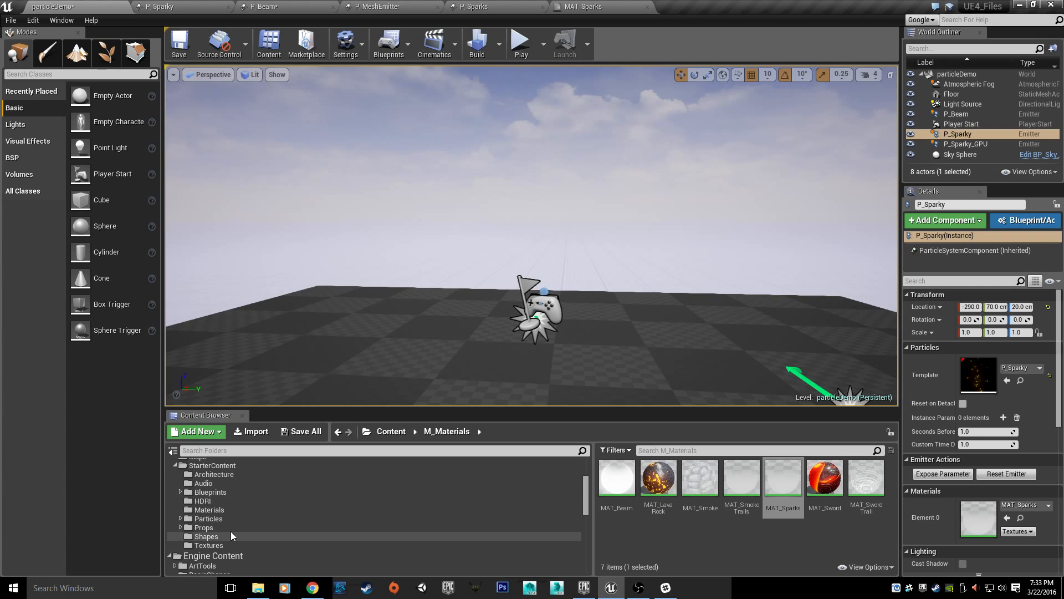
{"action": "left_click", "coordinate": [220, 517]}
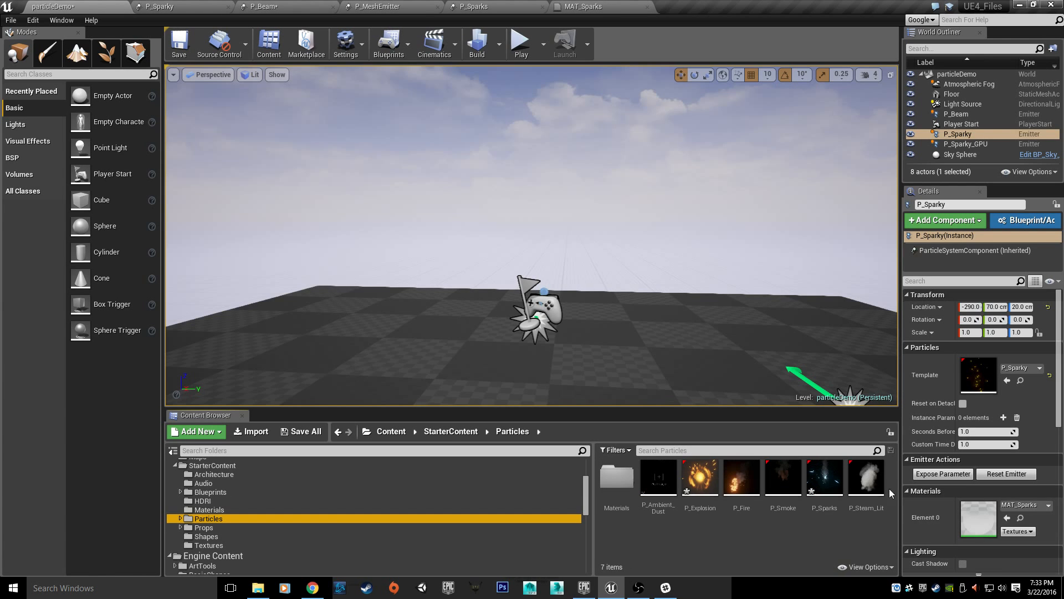
{"action": "double_click", "coordinate": [824, 478]}
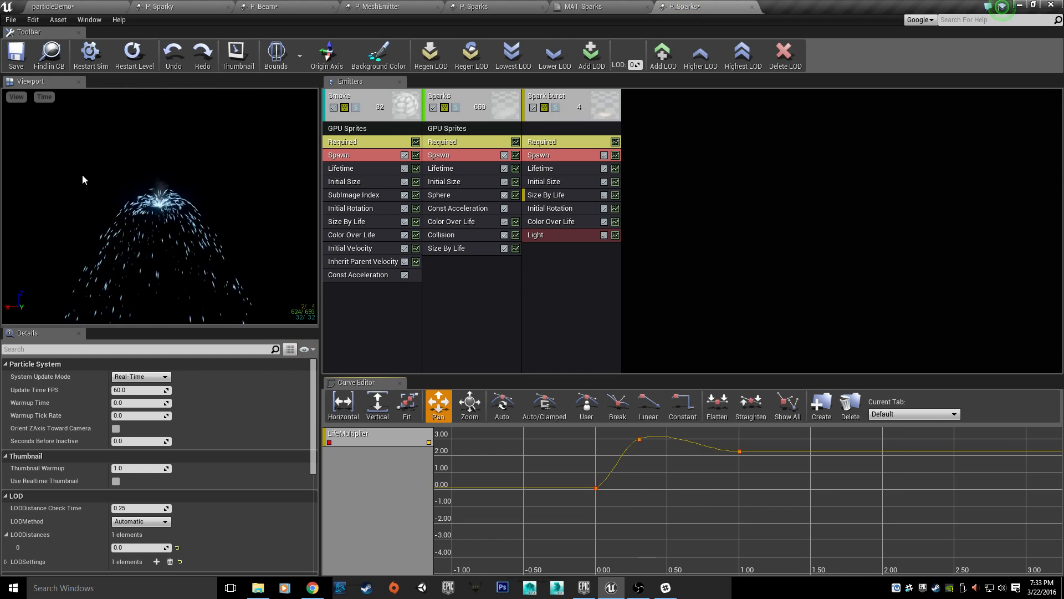
{"action": "scroll", "coordinate": [152, 222], "scroll_direction": "up", "scroll_amount": 5}
{"action": "scroll", "coordinate": [153, 223], "scroll_direction": "down", "scroll_amount": 5}
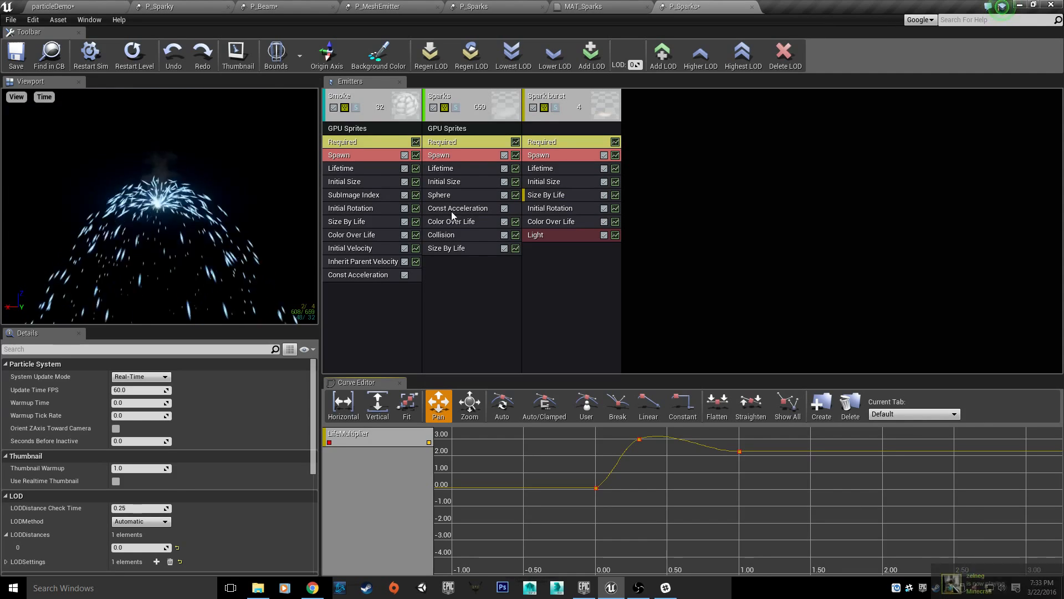
Step: Review the open P_Sparky, P_Beam and P_MeshEmitter particle systems one after another
{"action": "left_click", "coordinate": [189, 6]}
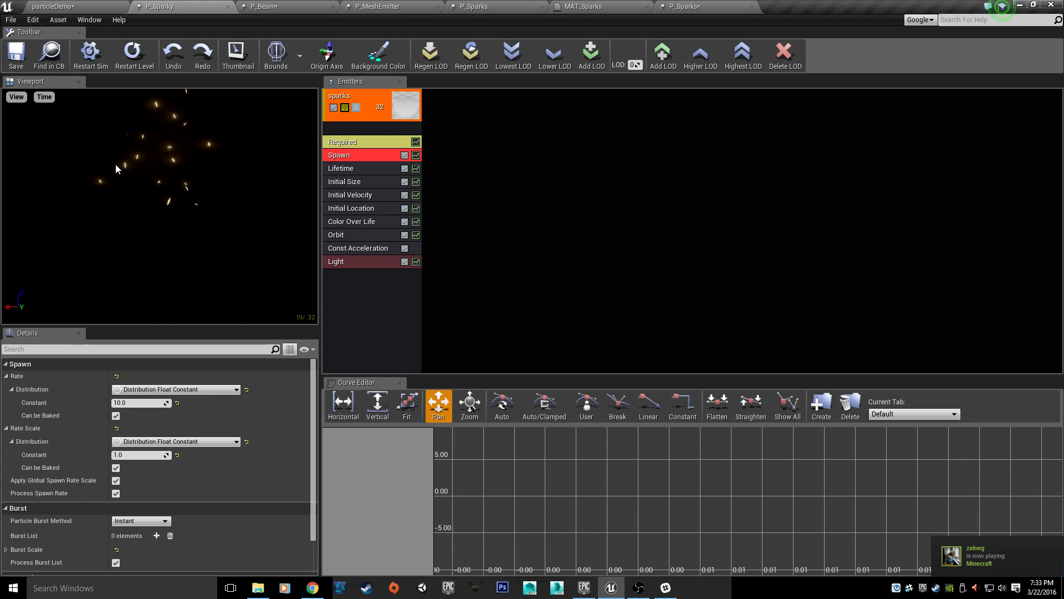
{"action": "left_click", "coordinate": [328, 6]}
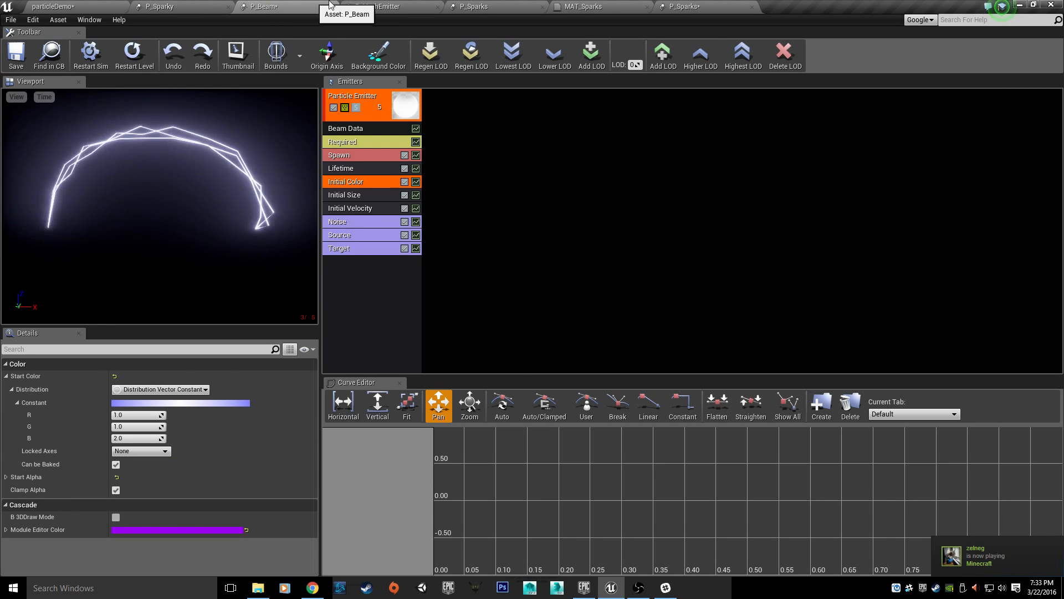
{"action": "left_click", "coordinate": [421, 7]}
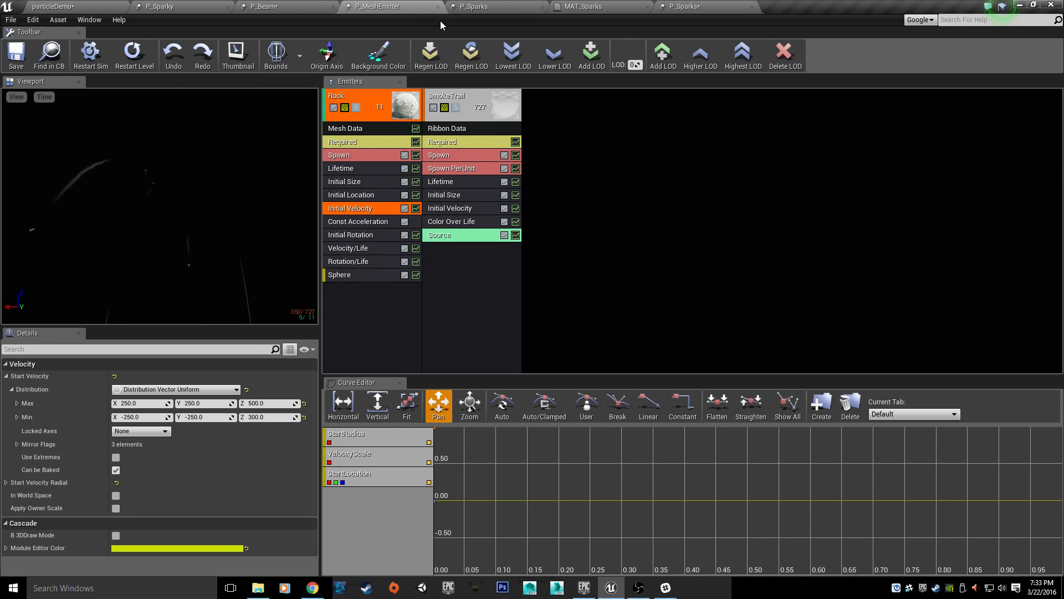
Step: In the custom P_Sparks system, shift the AlphaOverLife start key to about time 0.12 and make its interpolation Auto/Clamped
{"action": "left_click", "coordinate": [484, 6]}
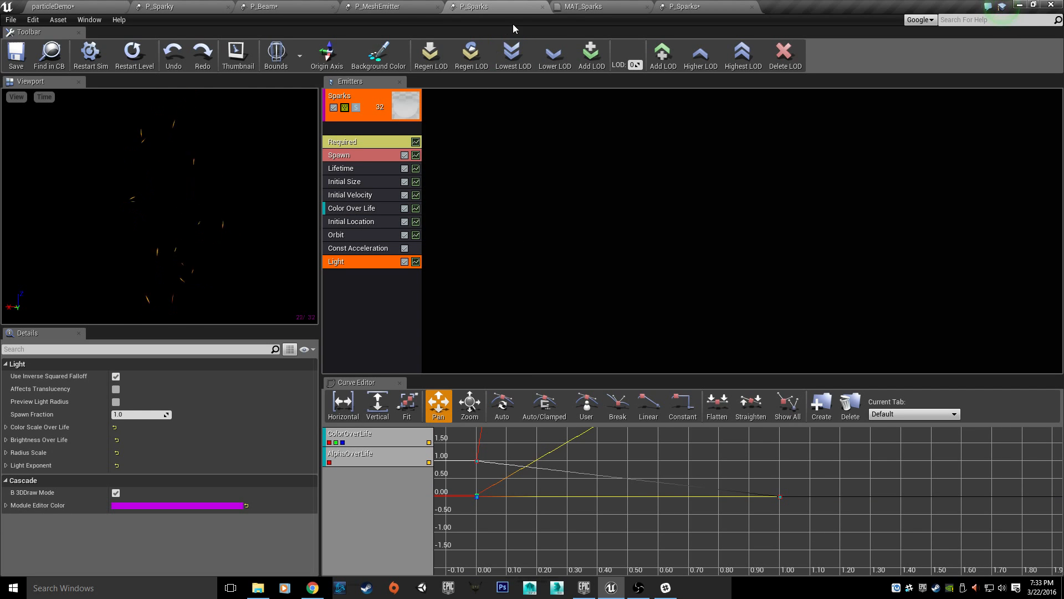
{"action": "scroll", "coordinate": [612, 494], "scroll_direction": "down", "scroll_amount": 4}
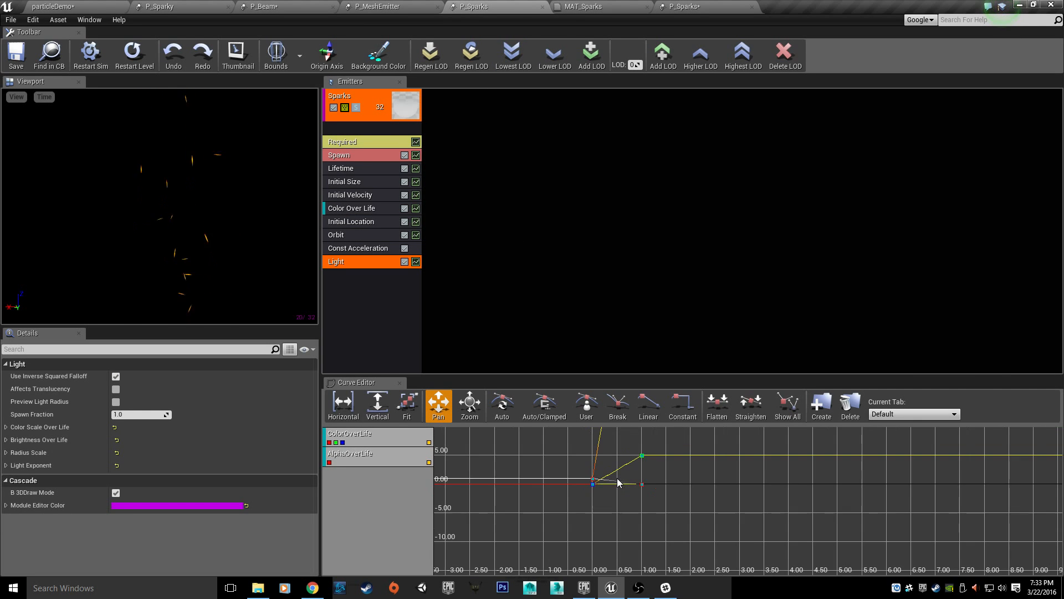
{"action": "scroll", "coordinate": [640, 482], "scroll_direction": "down", "scroll_amount": 6}
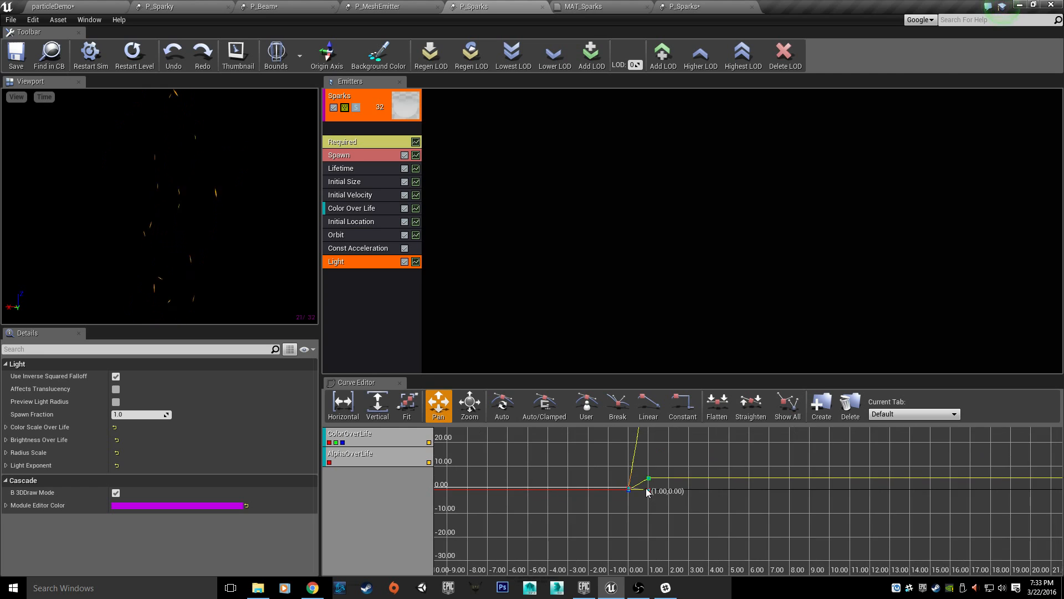
{"action": "scroll", "coordinate": [634, 501], "scroll_direction": "up", "scroll_amount": 6}
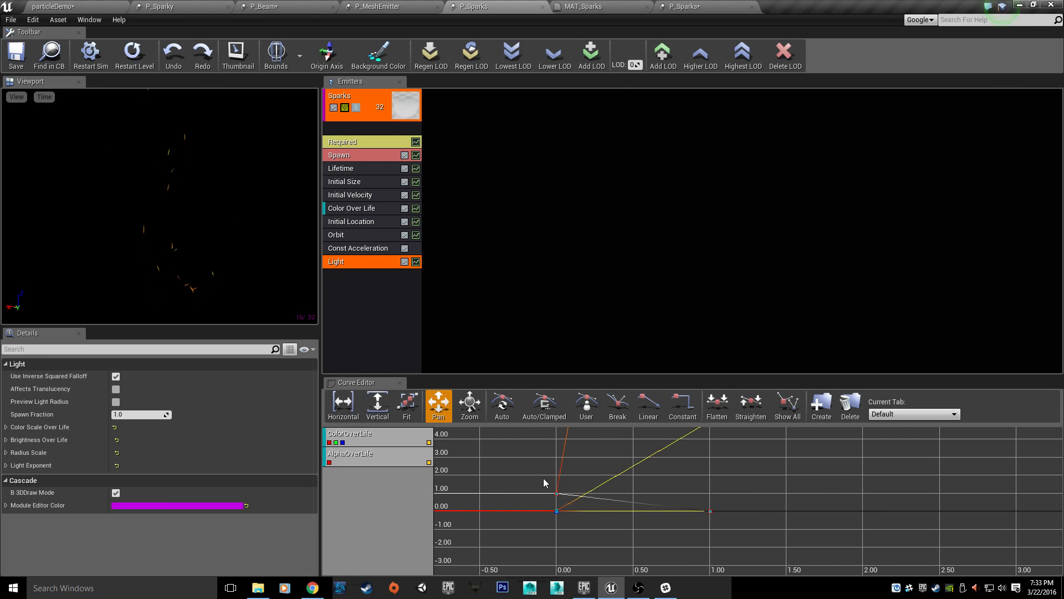
{"action": "left_click_drag", "start_coordinate": [604, 478], "coordinate": [579, 476], "text": "ctrl"}
{"action": "left_click", "coordinate": [586, 406]}
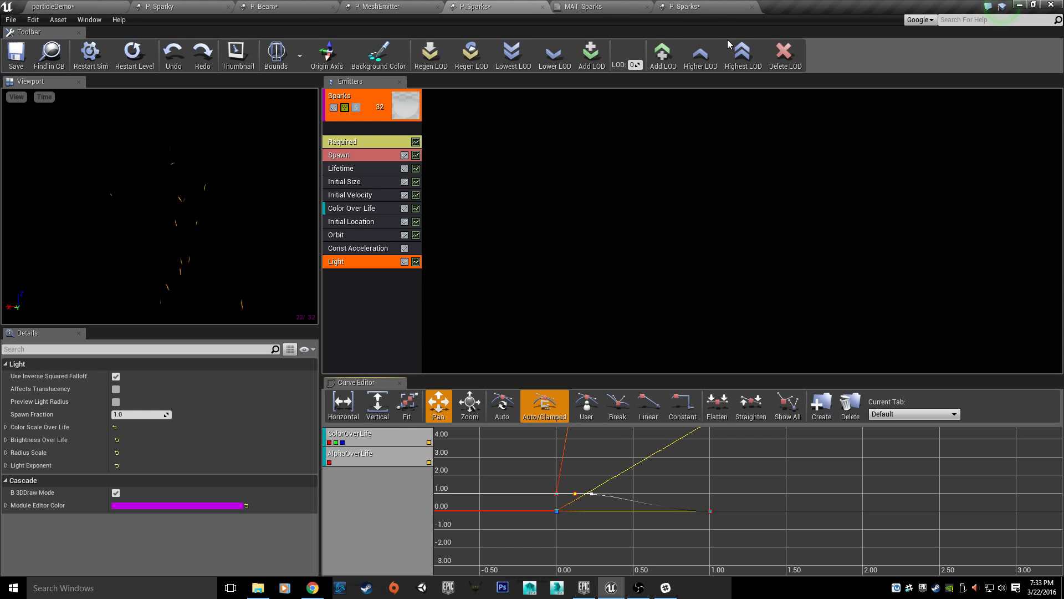
Step: Close the starter-content P_Sparks system and return to the custom P_Sparks system
{"action": "left_click", "coordinate": [715, 7]}
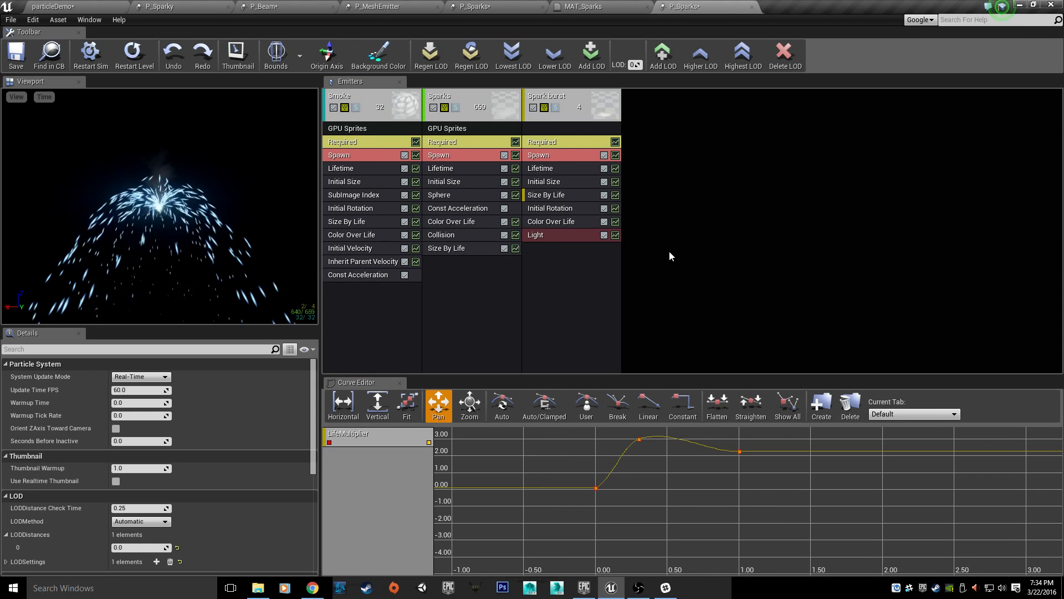
{"action": "left_click", "coordinate": [752, 7]}
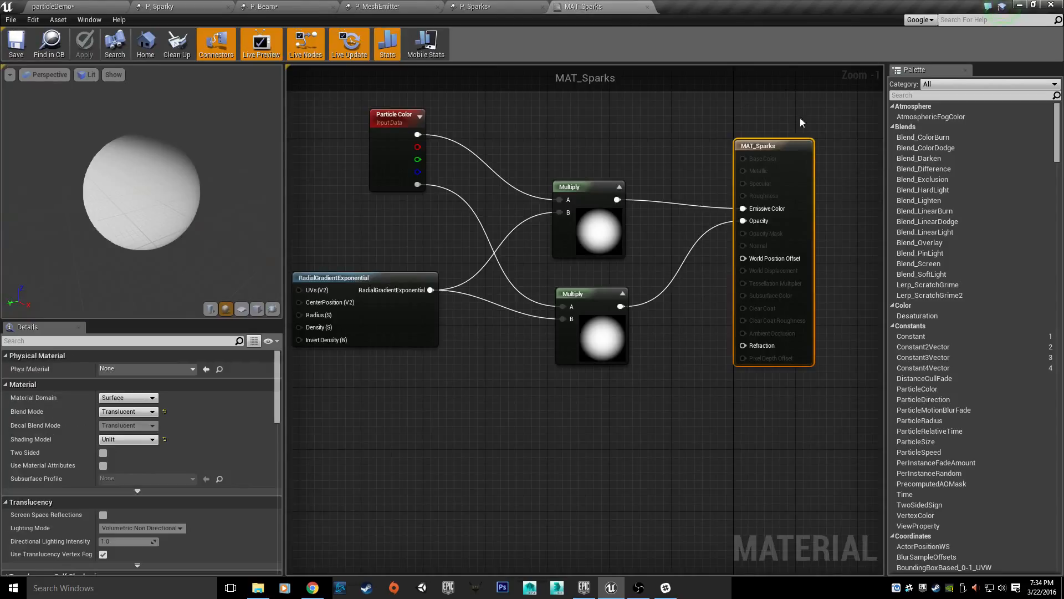
{"action": "left_click", "coordinate": [498, 5]}
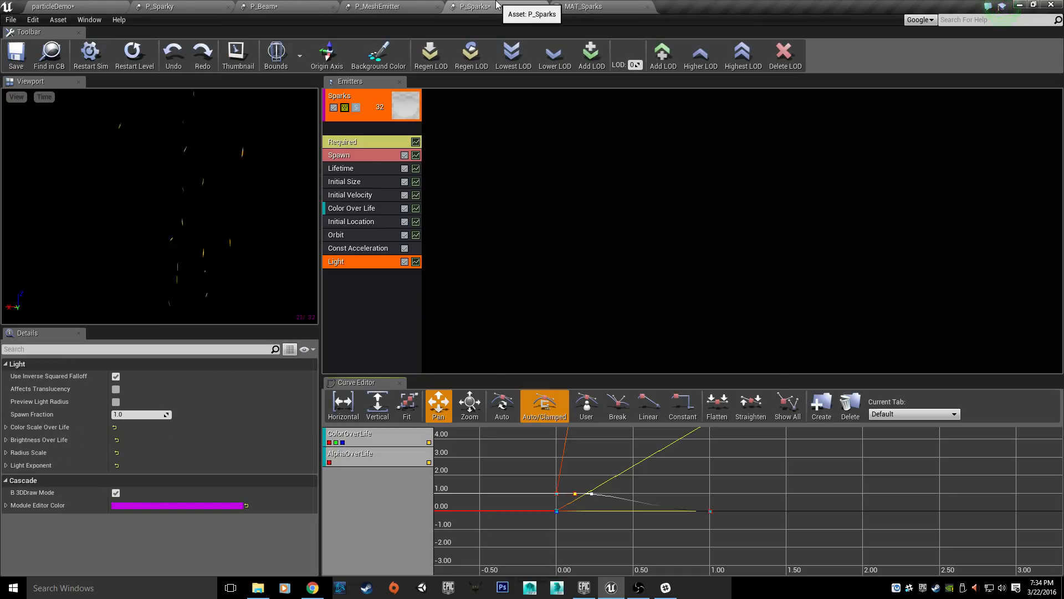
Step: Return to the particleDemo level, show the M_Particles folder's contents and select the P_Sparks asset
{"action": "left_click", "coordinate": [59, 6]}
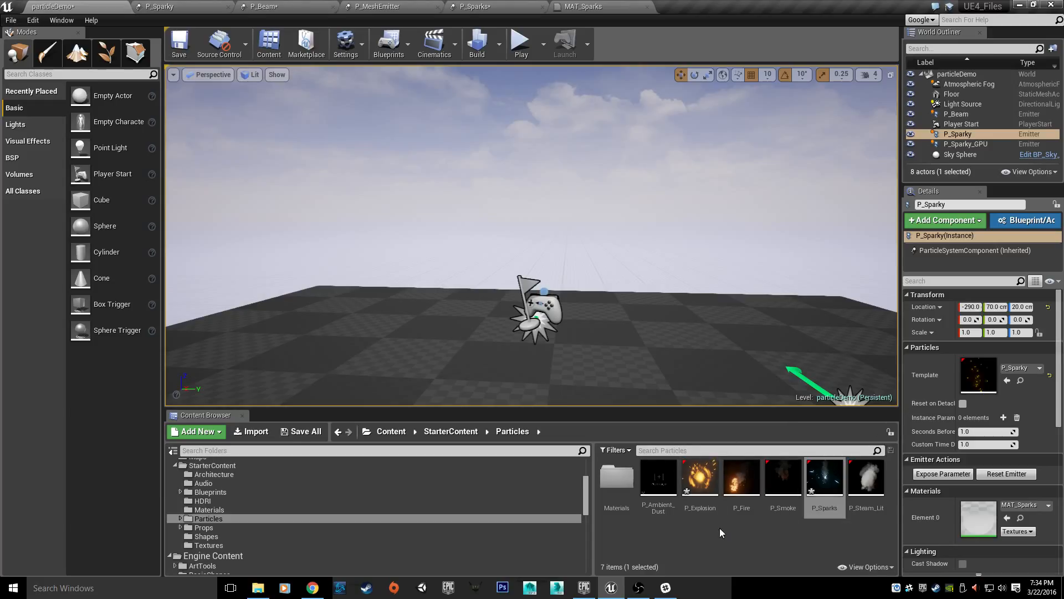
{"action": "scroll", "coordinate": [227, 496], "scroll_direction": "up", "scroll_amount": 5}
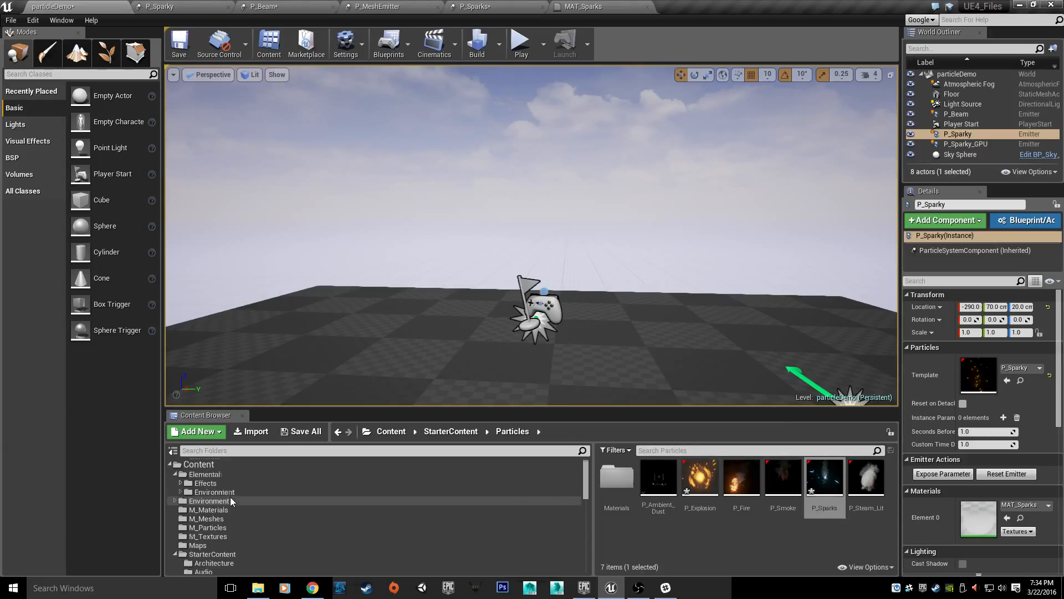
{"action": "left_click", "coordinate": [209, 527]}
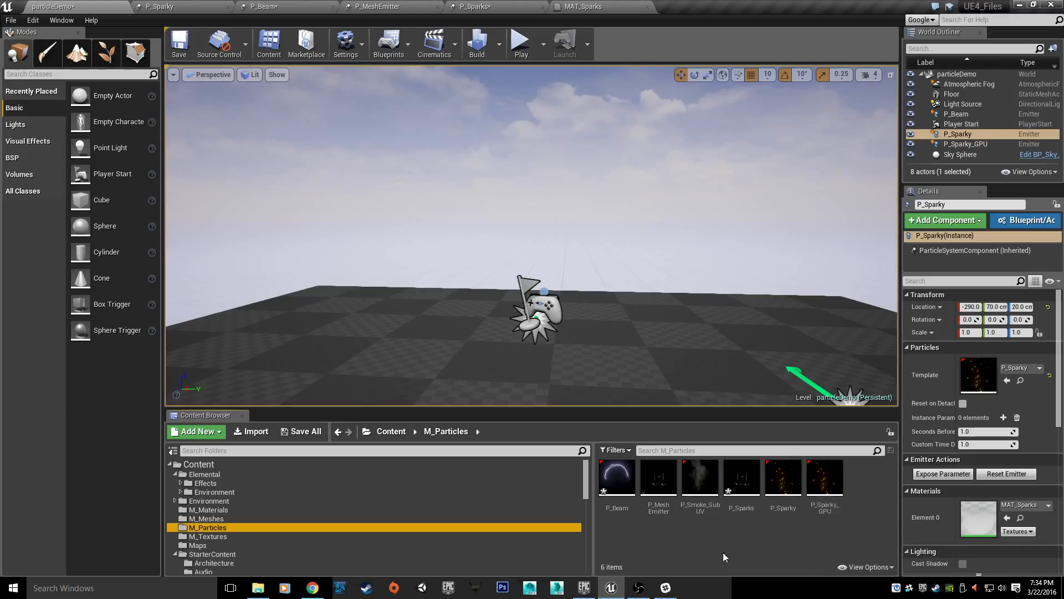
{"action": "left_click", "coordinate": [746, 486]}
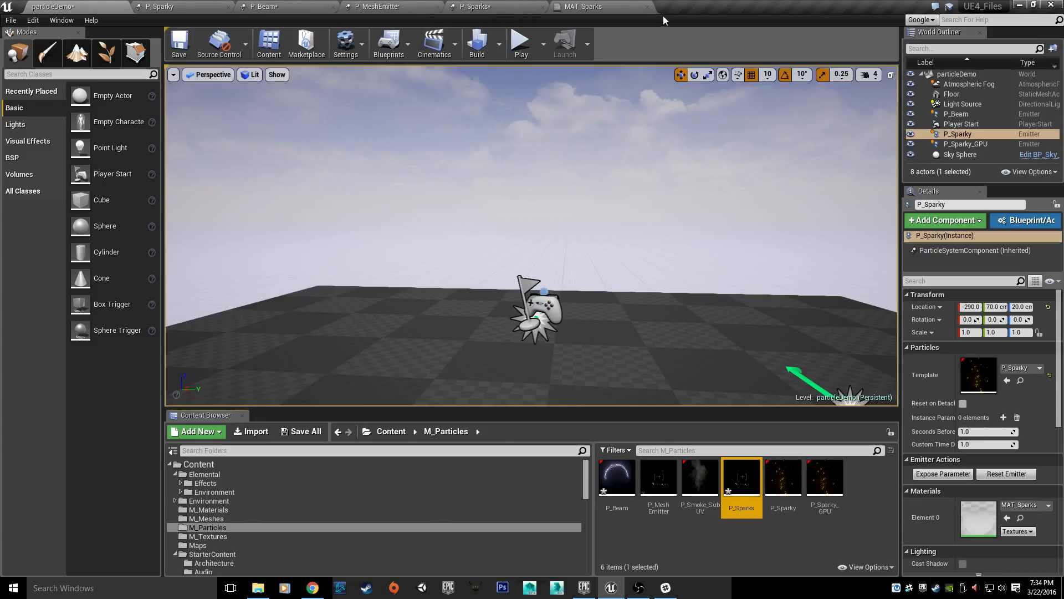
Step: In P_Sparks, move the ColorOverLife start key to about time -0.05 with a red value of about 1.9
{"action": "left_click", "coordinate": [472, 6]}
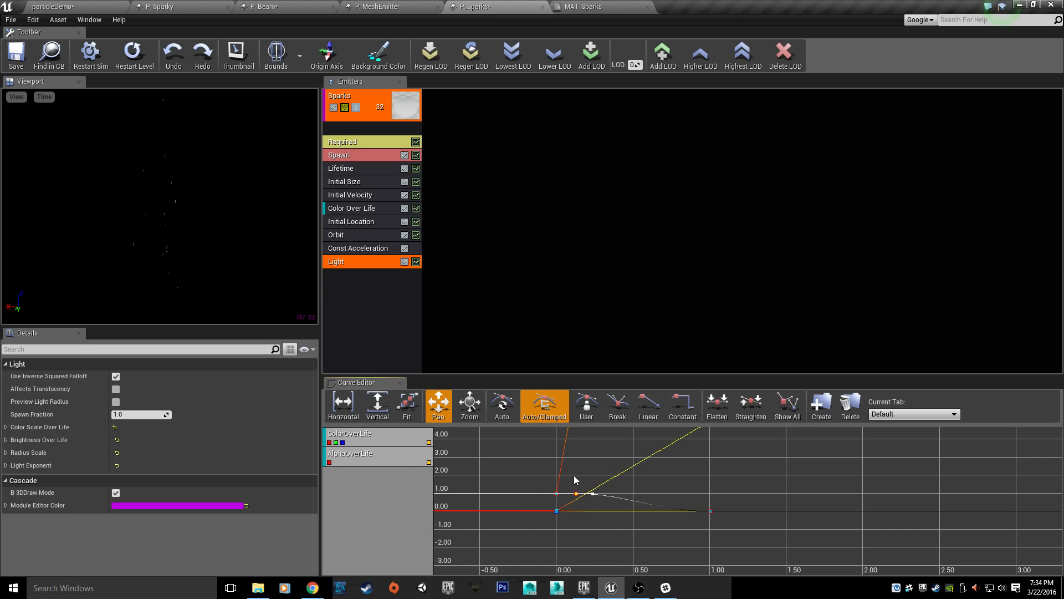
{"action": "mouse_move", "coordinate": [557, 492]}
{"action": "left_mouse_down"}
{"action": "mouse_move", "coordinate": [565, 478]}
{"action": "mouse_move", "coordinate": [555, 475]}
{"action": "mouse_move", "coordinate": [540, 490]}
{"action": "left_mouse_up"}
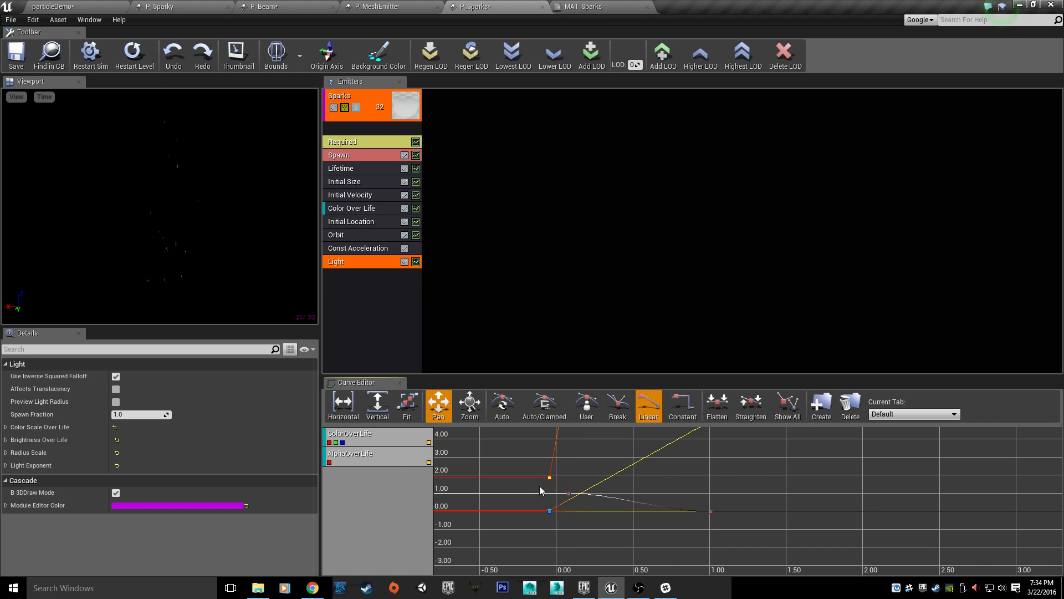
Step: Move the AlphaOverLife start key to time 0, try Linear interpolation on it, and set it to Constant
{"action": "left_click", "coordinate": [568, 495]}
{"action": "left_click_drag", "start_coordinate": [572, 486], "coordinate": [552, 486]}
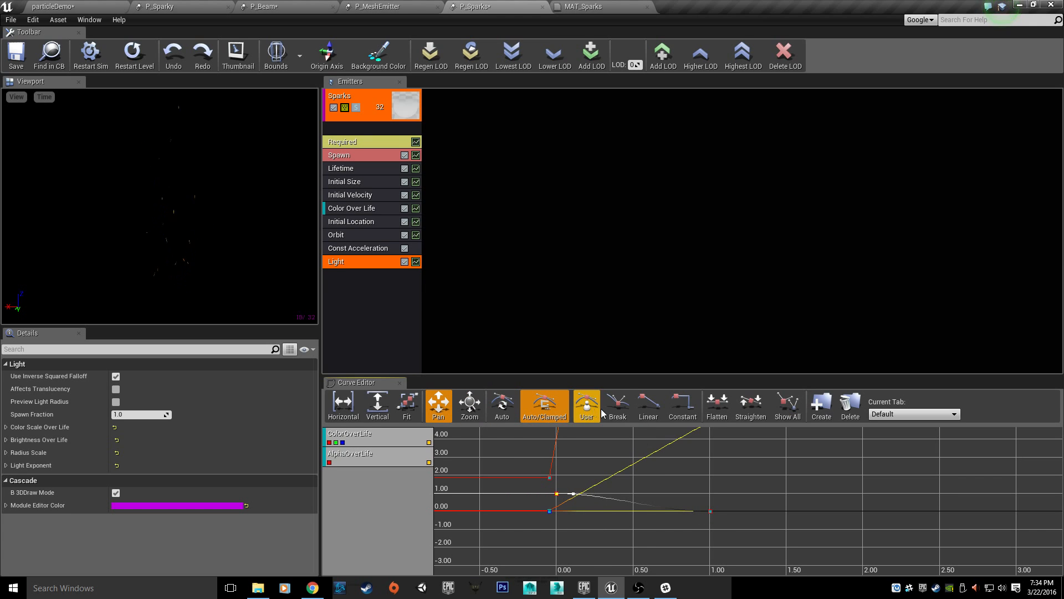
{"action": "left_click", "coordinate": [649, 408]}
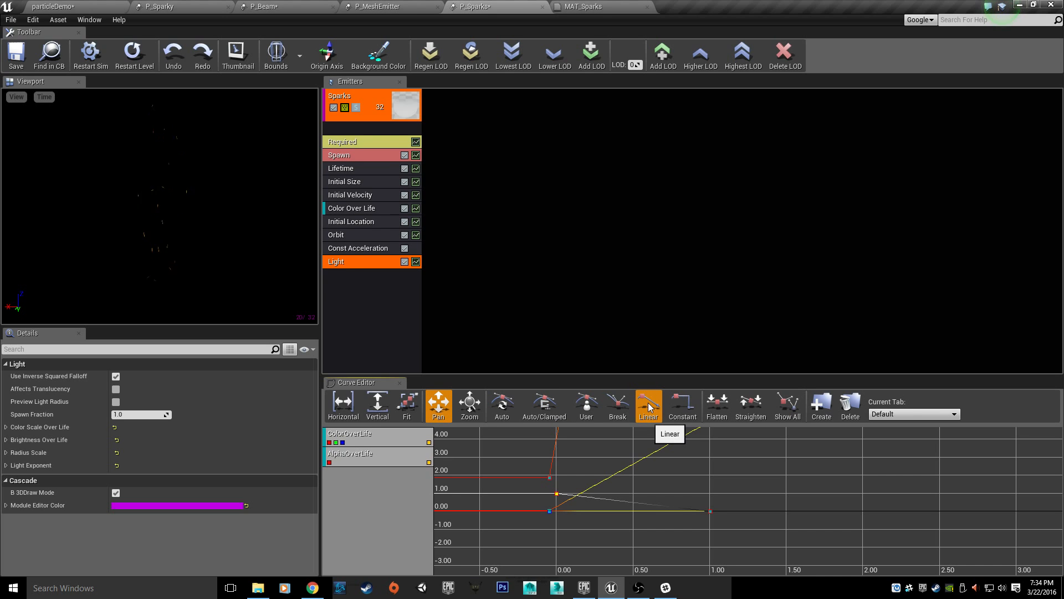
{"action": "left_click", "coordinate": [688, 406]}
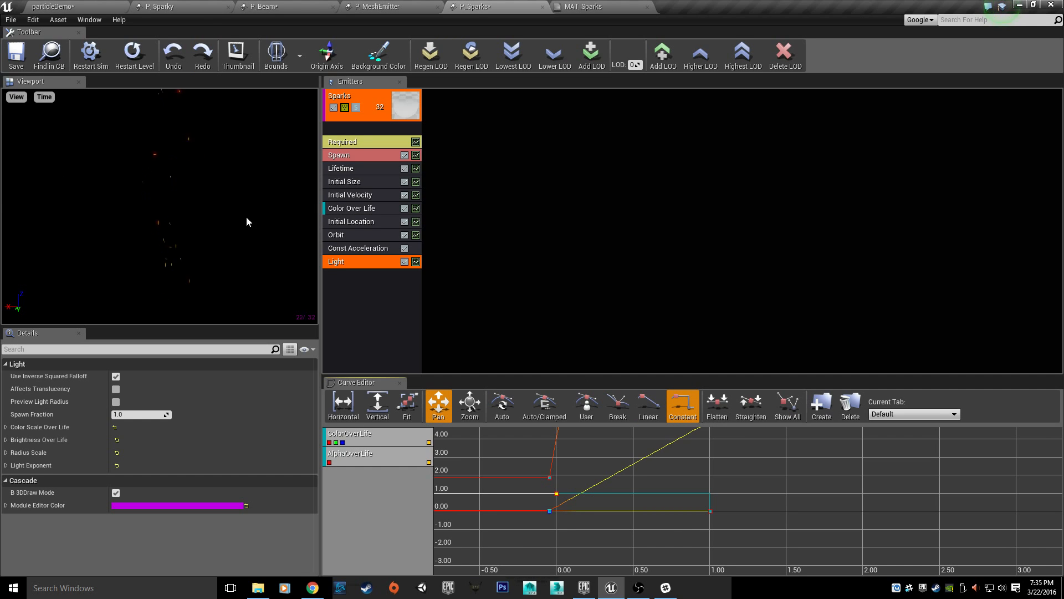
Step: Duplicate P_Sparks in the M_Particles folder as P_Sparks_GPU and open the copy next to the P_Sparks system
{"action": "left_click_drag", "start_coordinate": [212, 224], "coordinate": [220, 158]}
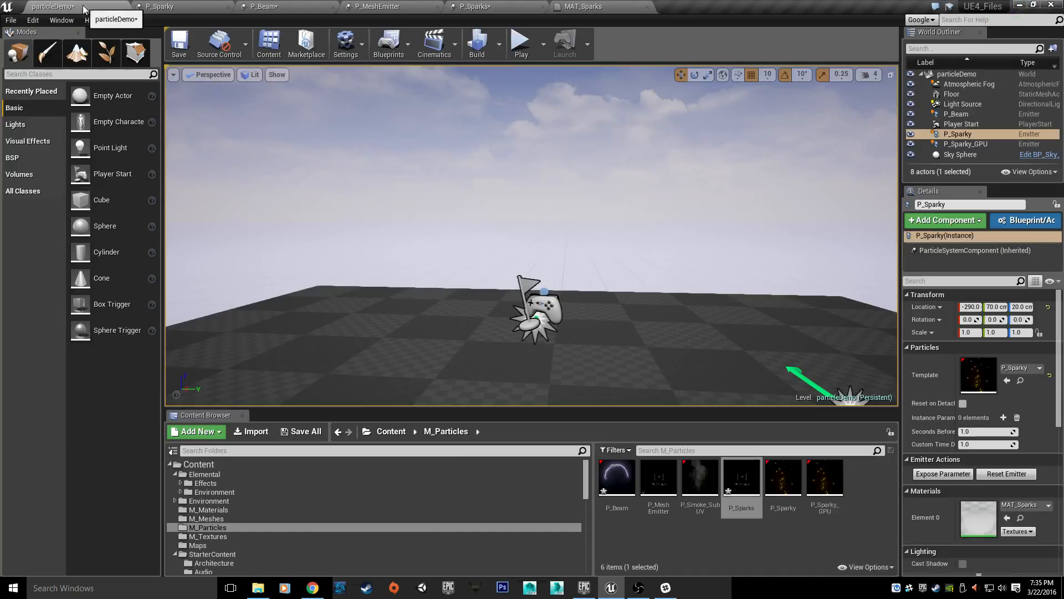
{"action": "left_click", "coordinate": [52, 7]}
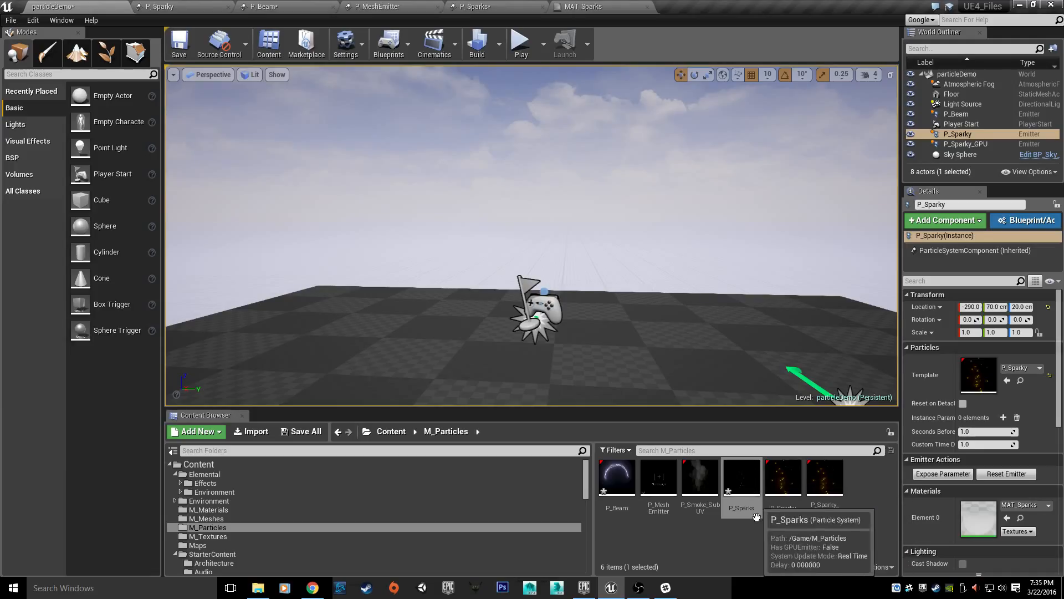
{"action": "right_click", "coordinate": [738, 480]}
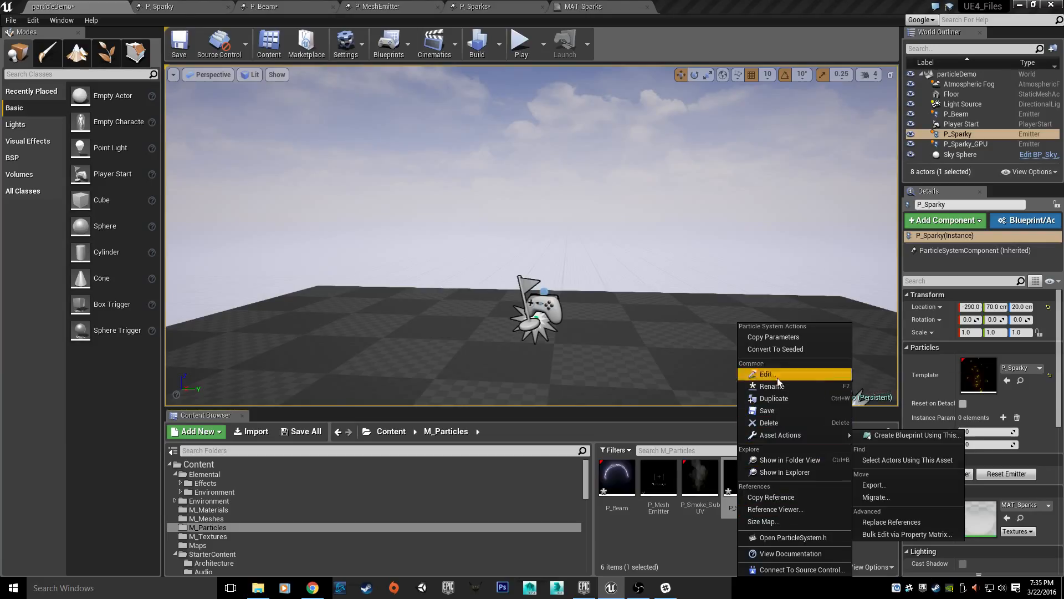
{"action": "left_click", "coordinate": [772, 399]}
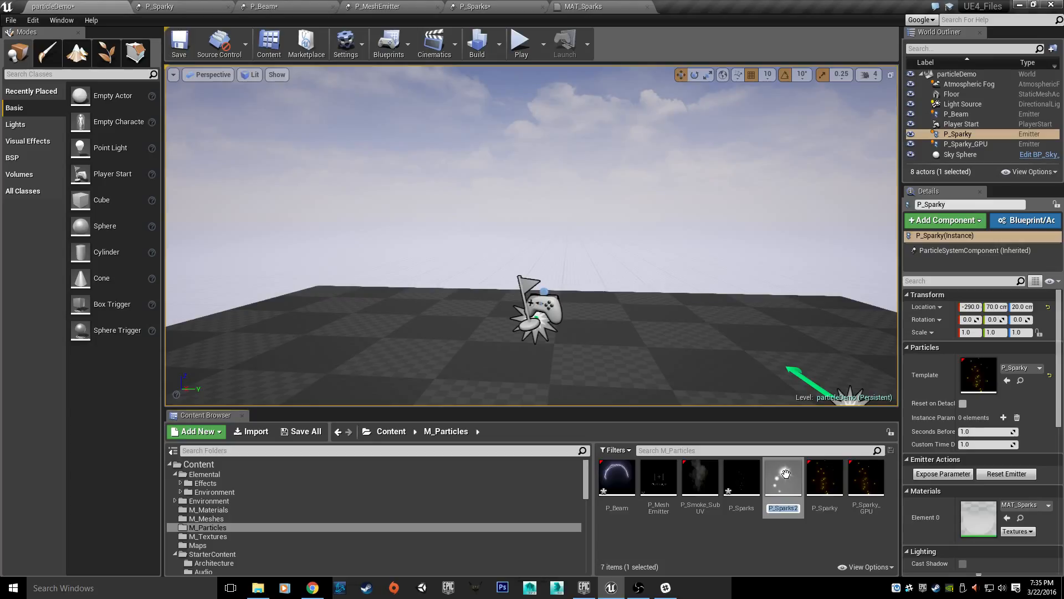
{"action": "key", "text": "Home"}
{"action": "key", "text": "End"}
{"action": "key", "text": "BackSpace"}
{"action": "type", "text": "_GPU"}
{"action": "key", "text": "Return"}
{"action": "double_click", "coordinate": [785, 474]}
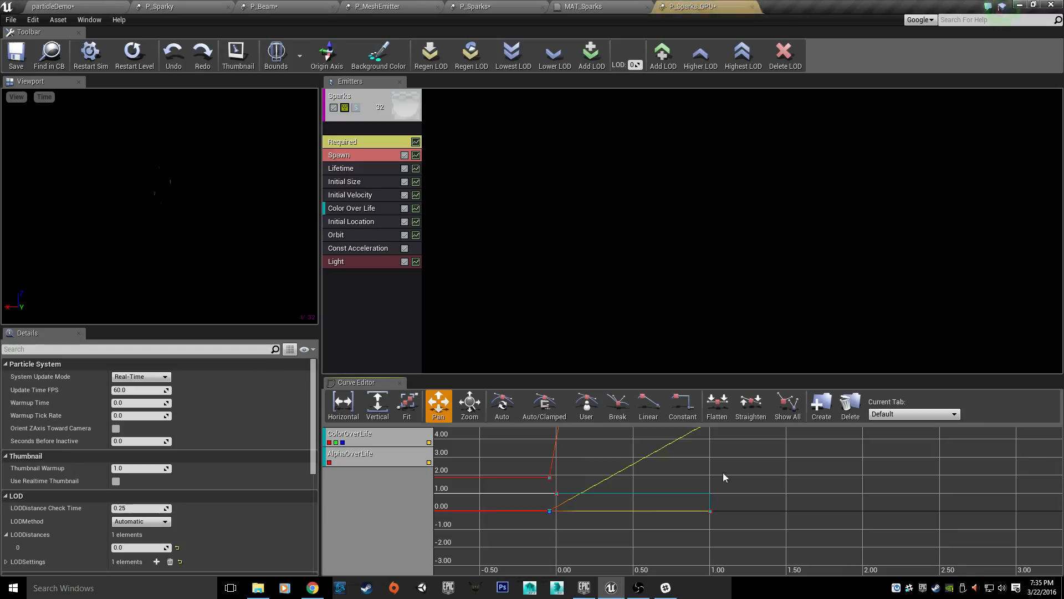
{"action": "left_click_drag", "start_coordinate": [673, 10], "coordinate": [568, 8]}
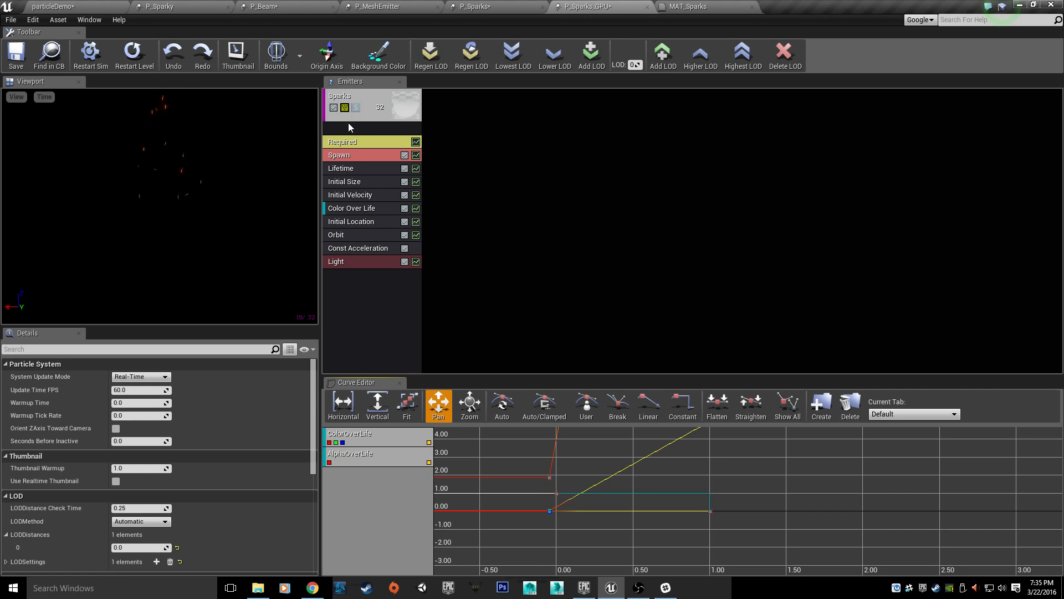
Step: Add GPU Sprites type data to the Sparks emitter and delete its incompatible Light module
{"action": "left_click", "coordinate": [373, 97]}
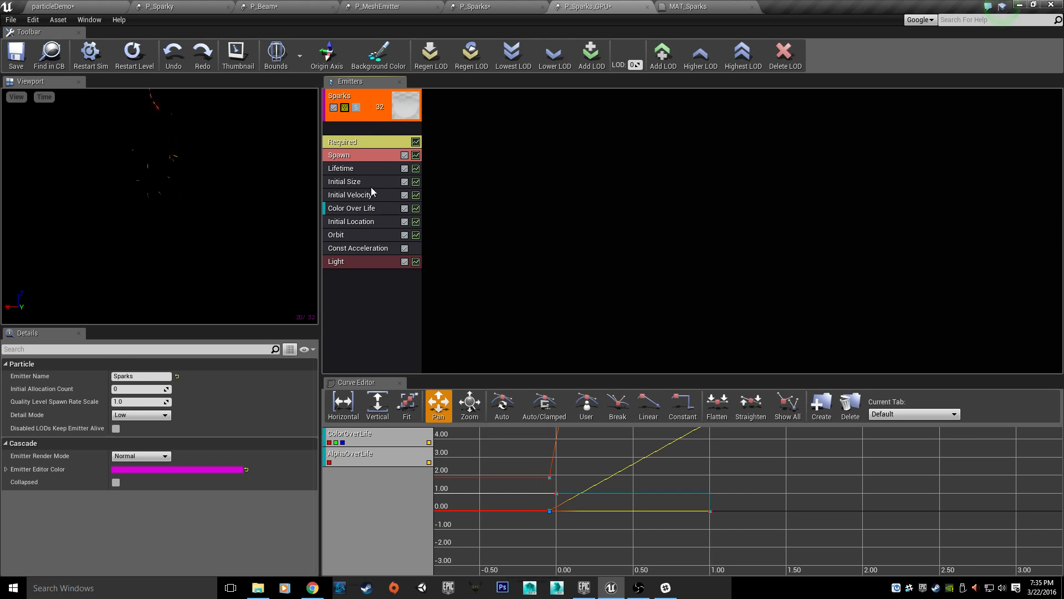
{"action": "right_click", "coordinate": [379, 130]}
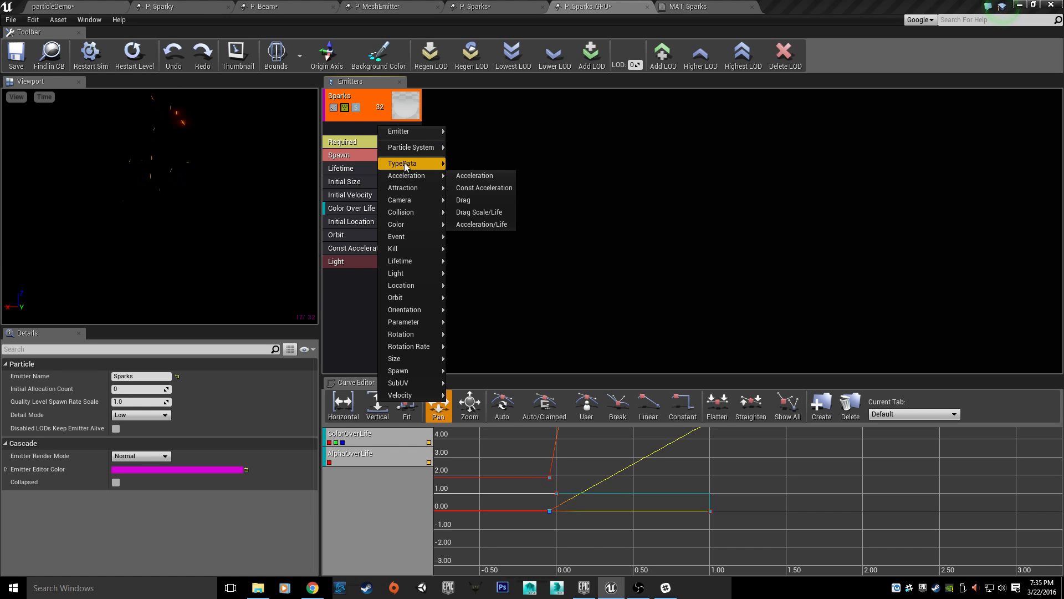
{"action": "mouse_move", "coordinate": [402, 164]}
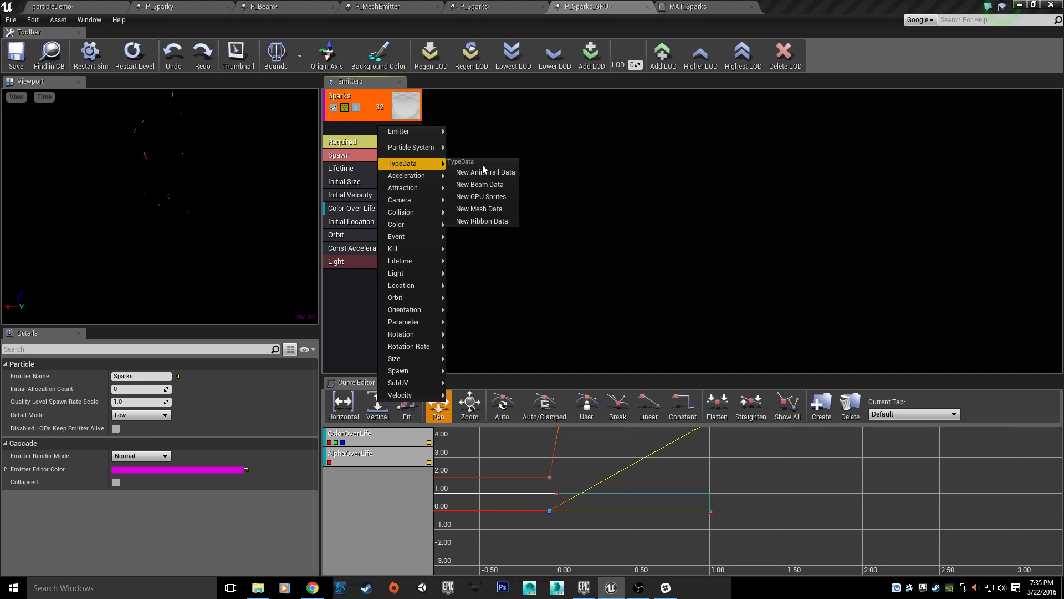
{"action": "left_click", "coordinate": [492, 198]}
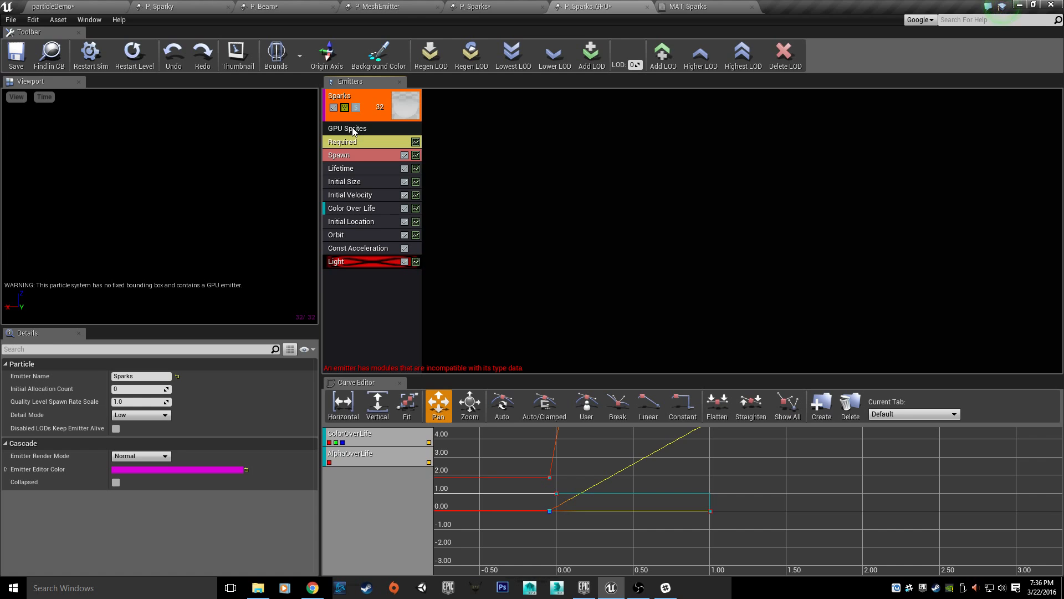
{"action": "right_click", "coordinate": [374, 261]}
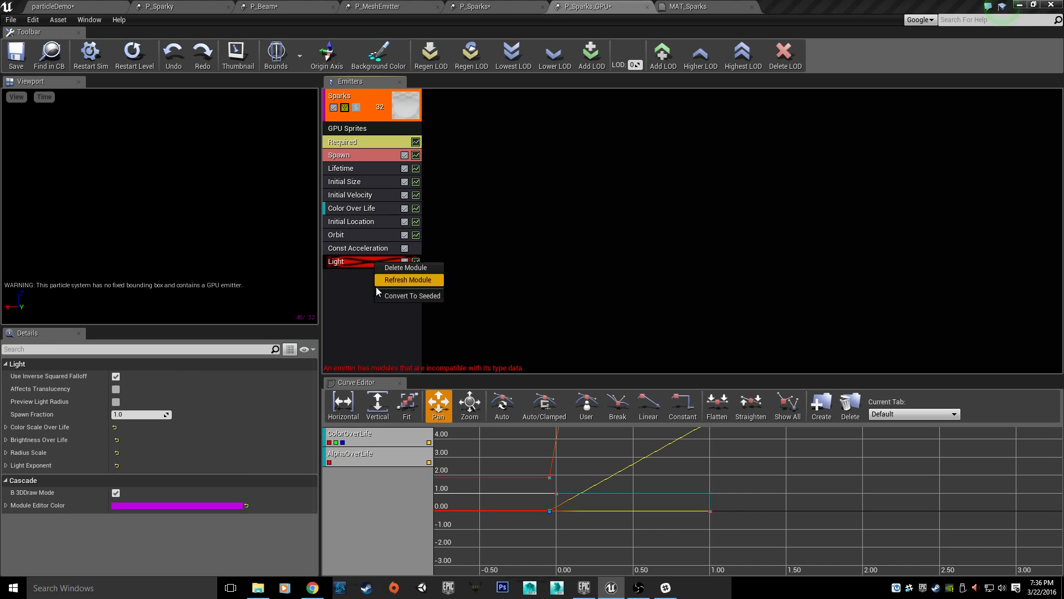
{"action": "left_click", "coordinate": [388, 268]}
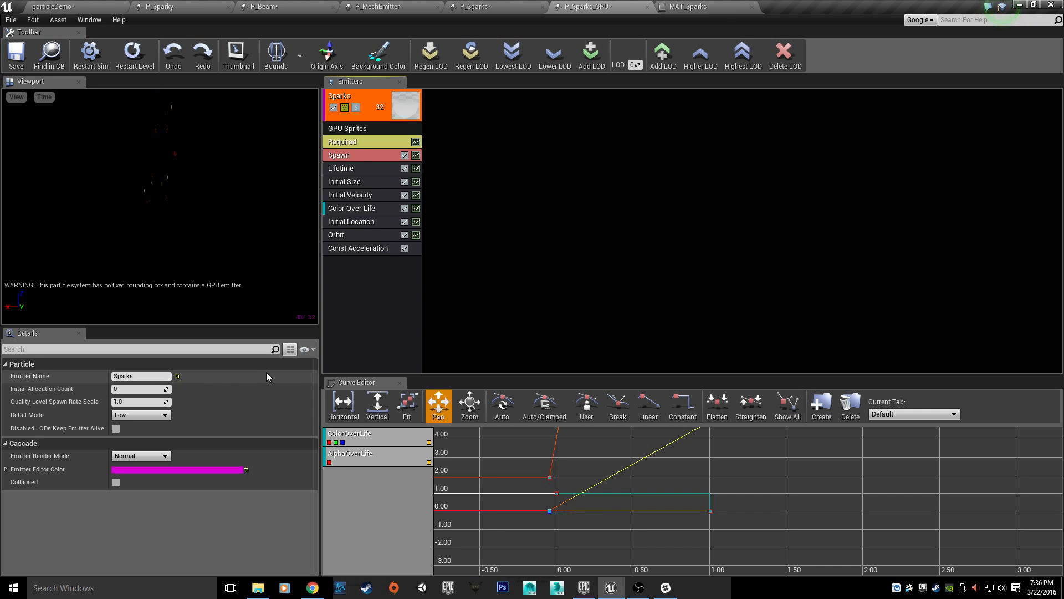
Step: Set fixed bounds for the P_Sparks_GPU particle system and turn the bounds display back off
{"action": "left_click", "coordinate": [278, 60]}
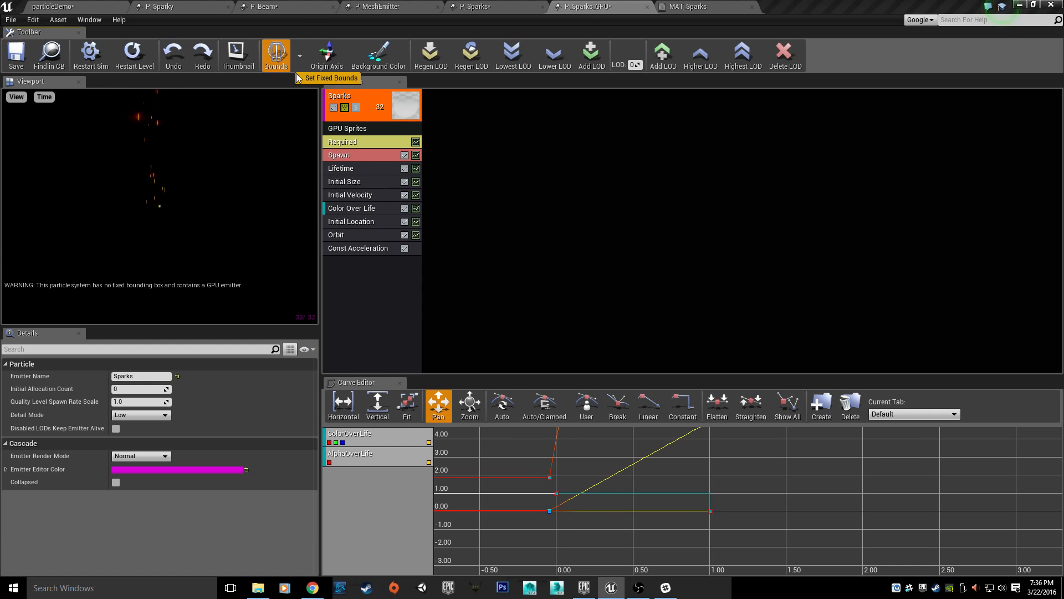
{"action": "left_click", "coordinate": [312, 59]}
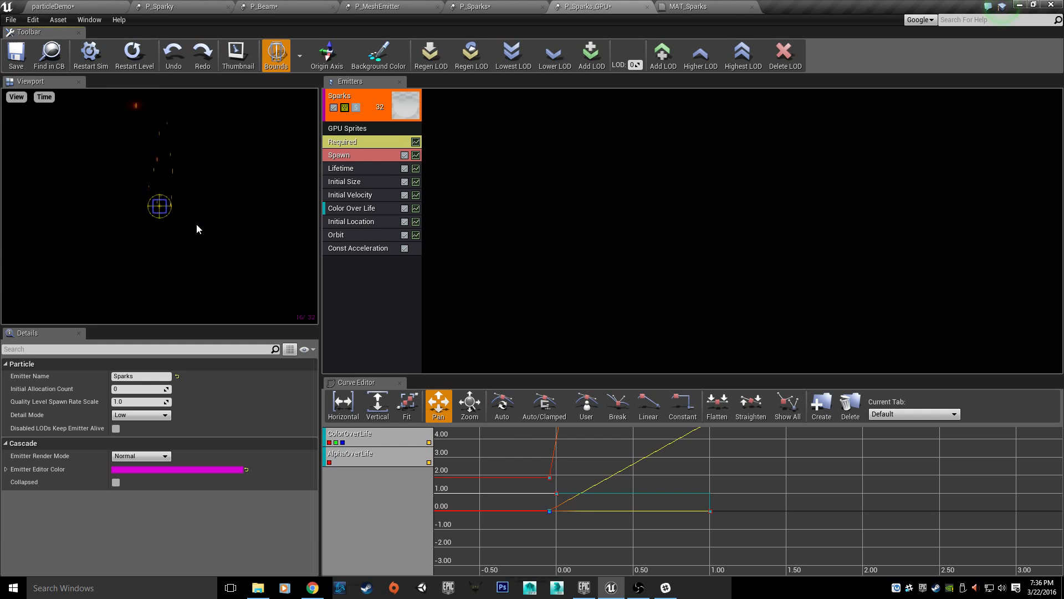
{"action": "left_click", "coordinate": [282, 60]}
{"action": "left_click", "coordinate": [268, 68]}
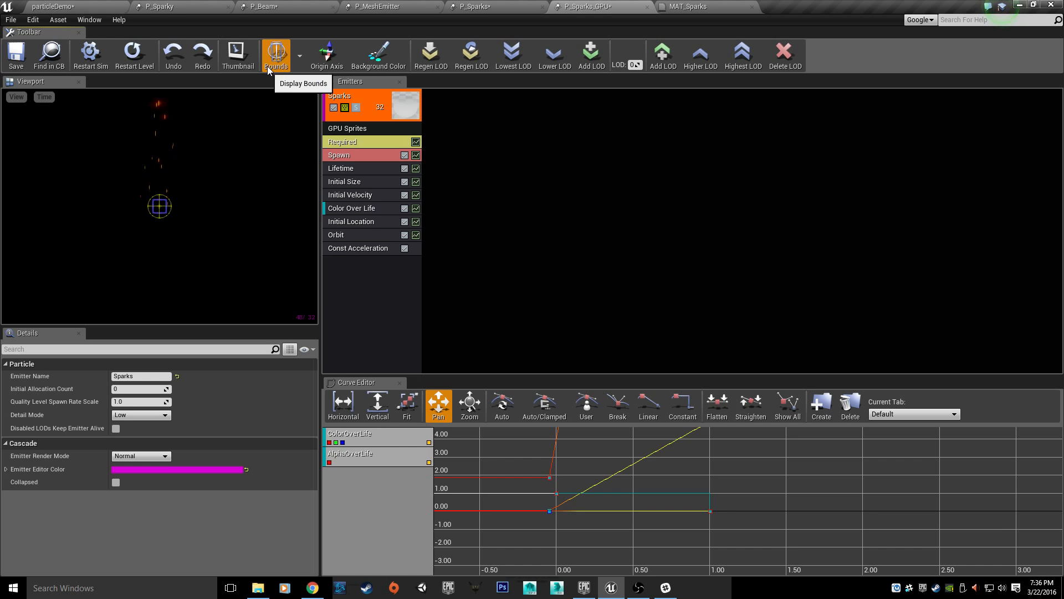
{"action": "left_click", "coordinate": [267, 67]}
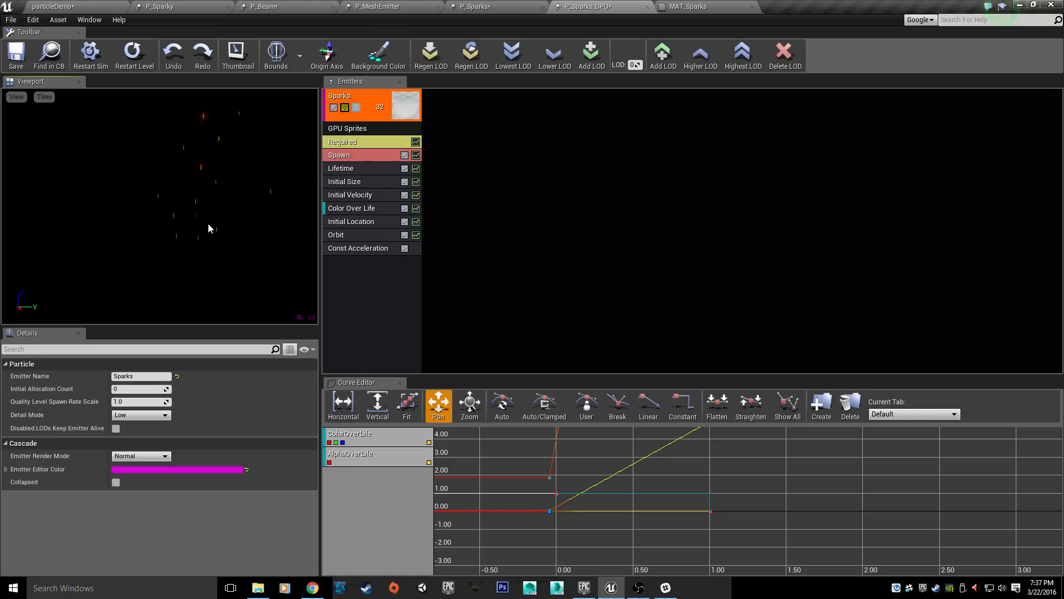
Step: Set the Spawn module's constant rate to 500 and check the denser sparks in the preview
{"action": "left_click", "coordinate": [340, 156]}
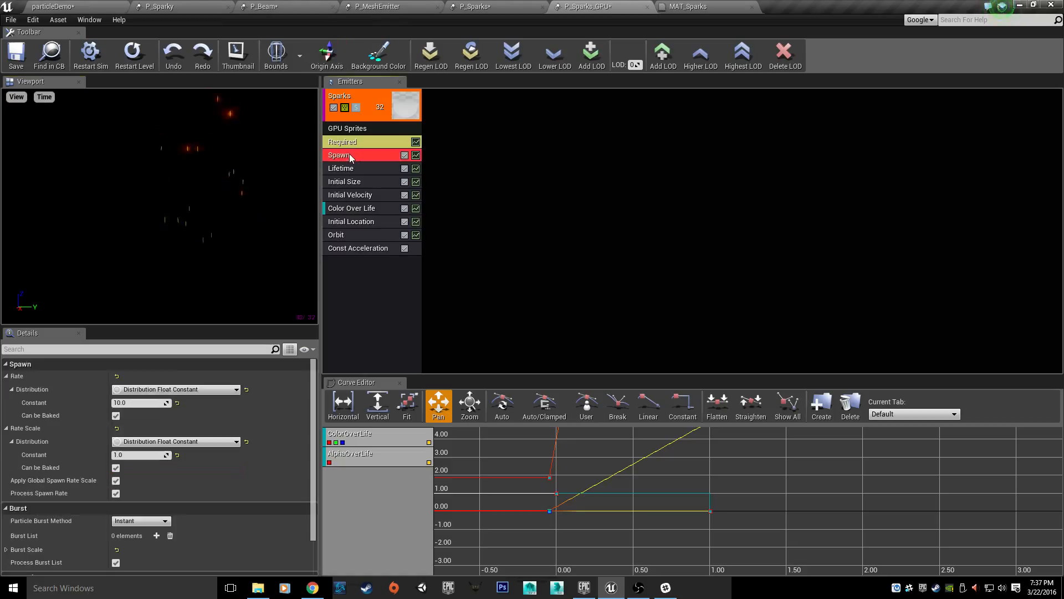
{"action": "left_click", "coordinate": [141, 405]}
{"action": "type", "text": "5"}
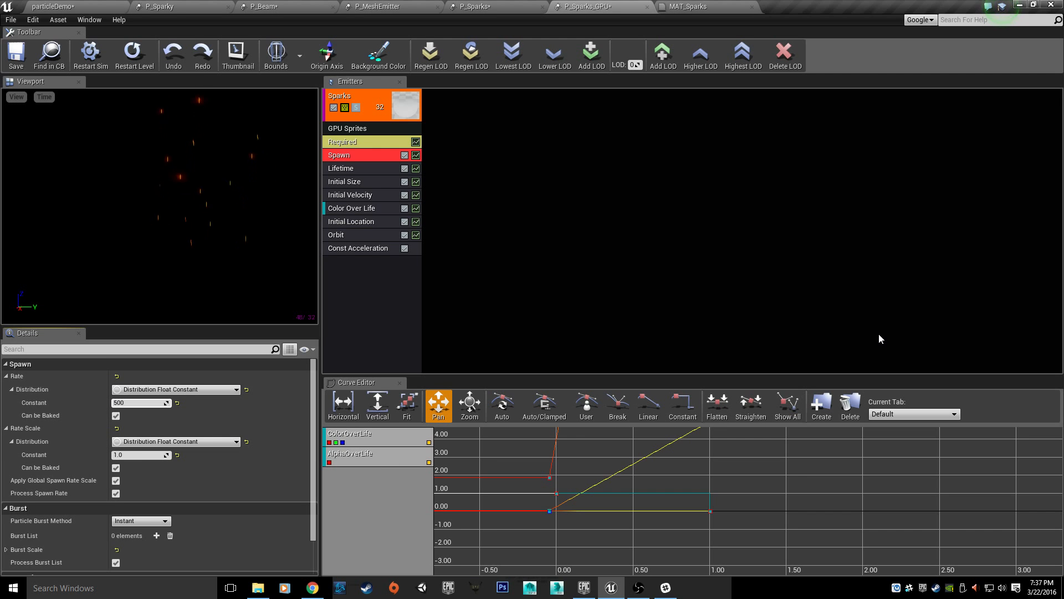
{"action": "key", "text": "Return"}
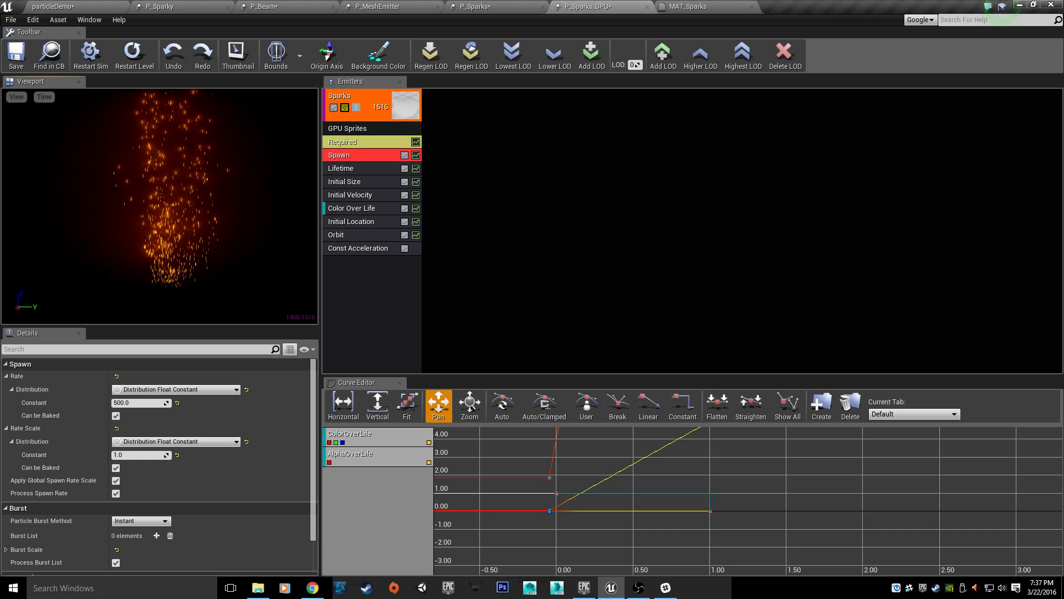
{"action": "left_click_drag", "start_coordinate": [222, 205], "coordinate": [5, 205]}
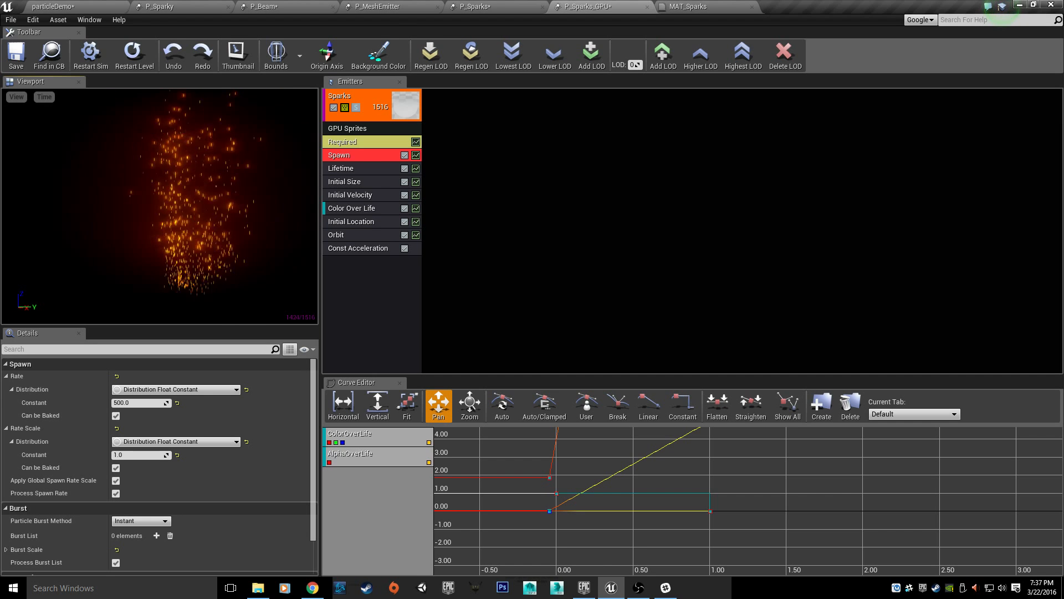
{"action": "left_click_drag", "start_coordinate": [241, 254], "coordinate": [191, 253]}
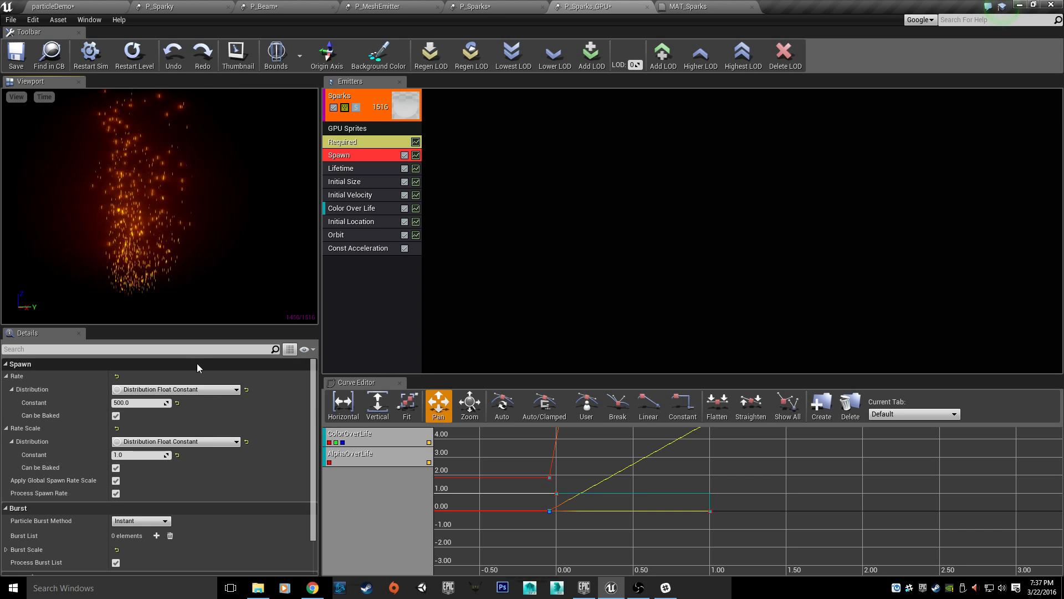
Step: Review the Sparks emitter's GPU Sprites, Spawn, Required and Lifetime module settings, including the Screen Alignment options
{"action": "left_click", "coordinate": [355, 128]}
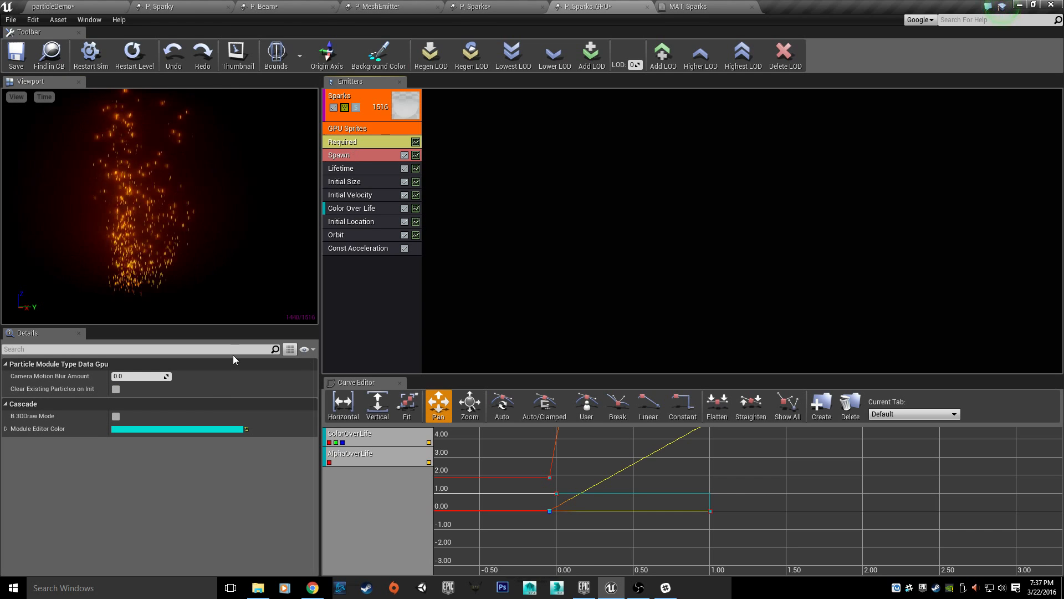
{"action": "left_click", "coordinate": [359, 142]}
{"action": "left_click", "coordinate": [363, 99]}
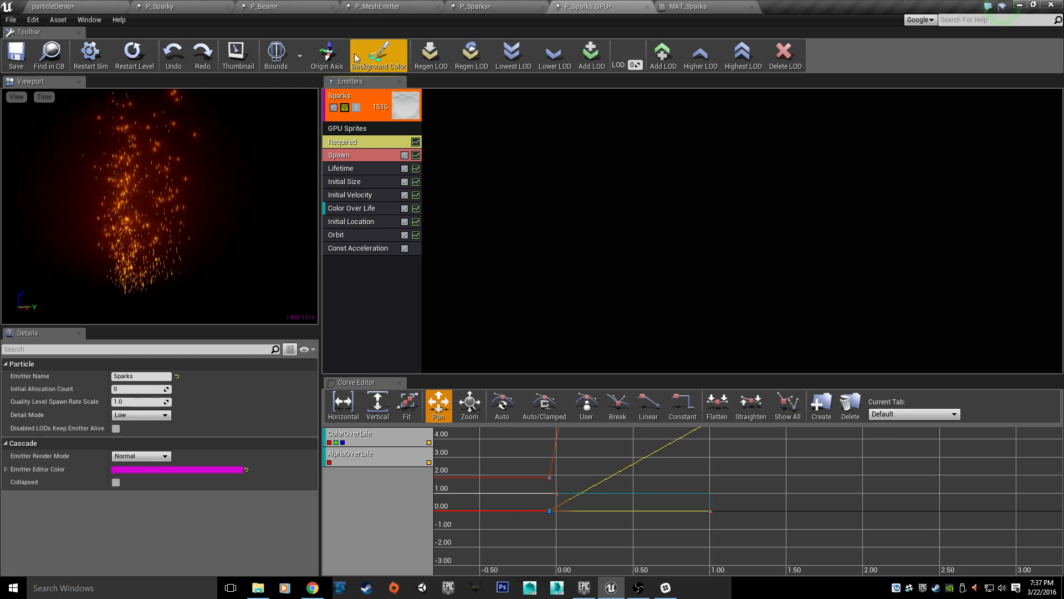
{"action": "left_click", "coordinate": [382, 131]}
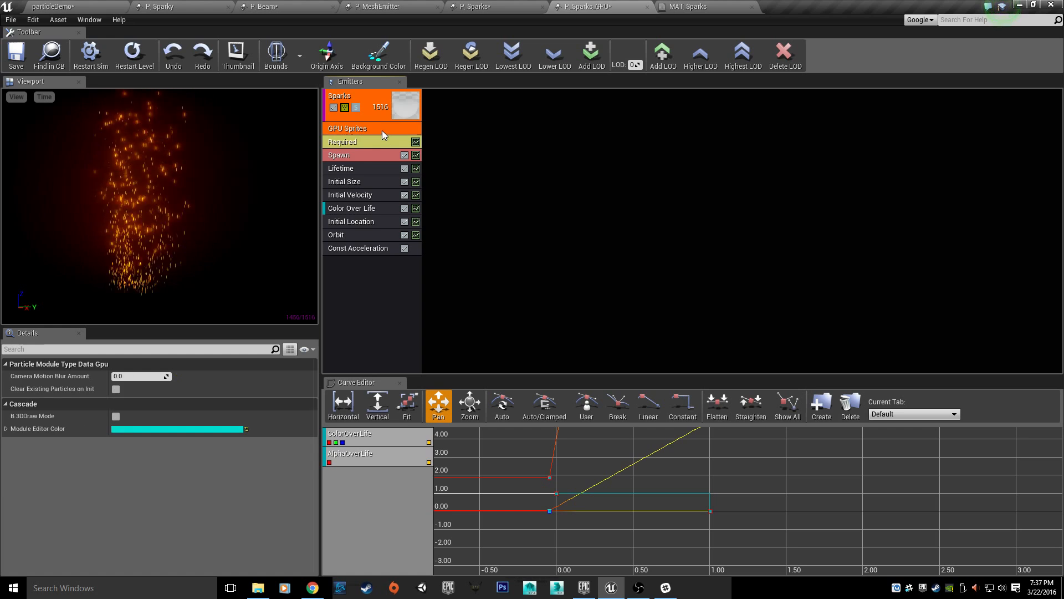
{"action": "left_click", "coordinate": [347, 154]}
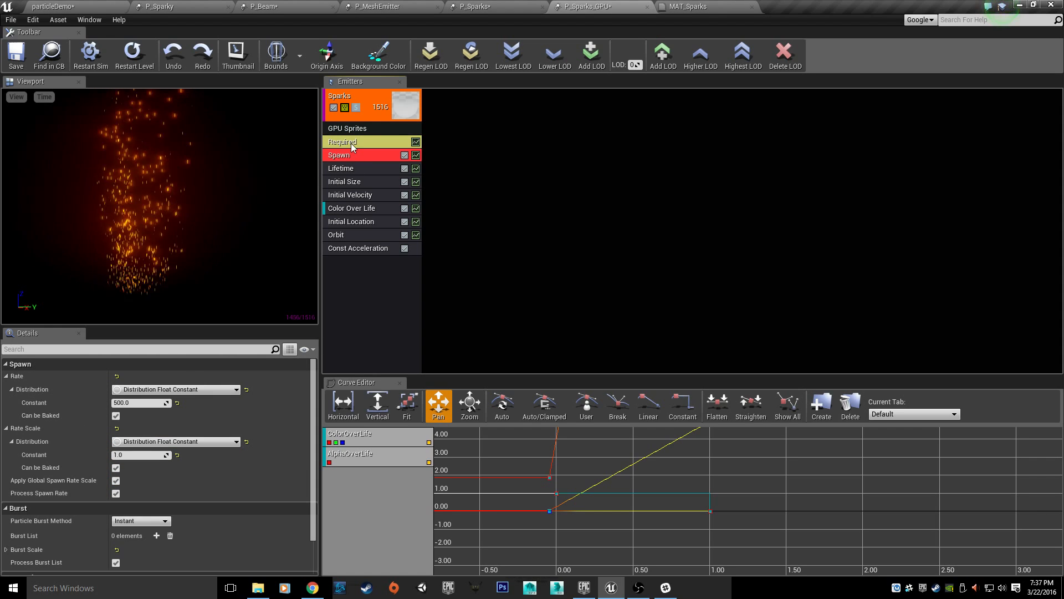
{"action": "left_click", "coordinate": [351, 143]}
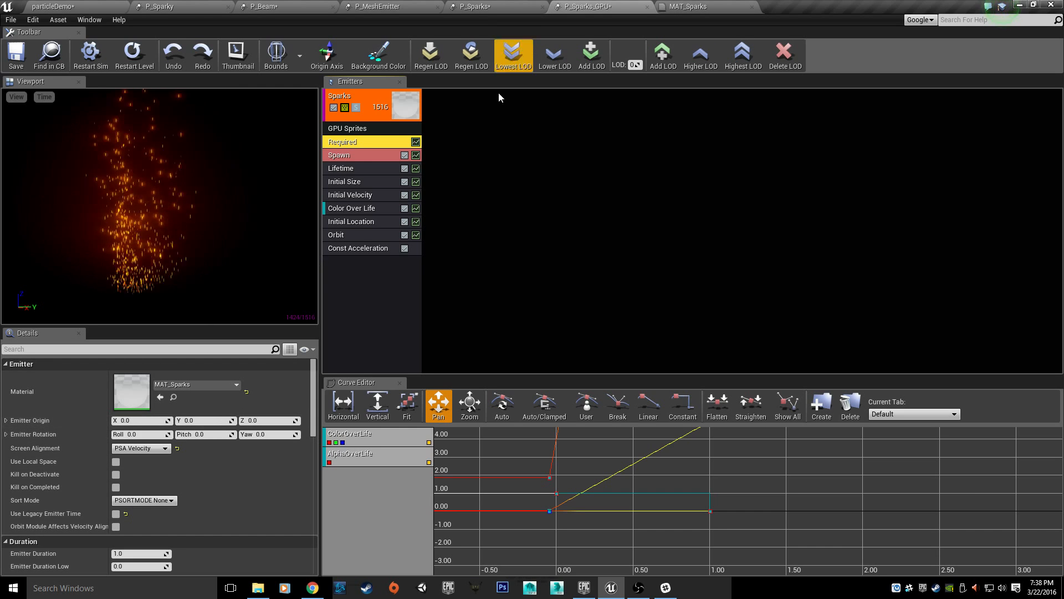
{"action": "left_click", "coordinate": [361, 128]}
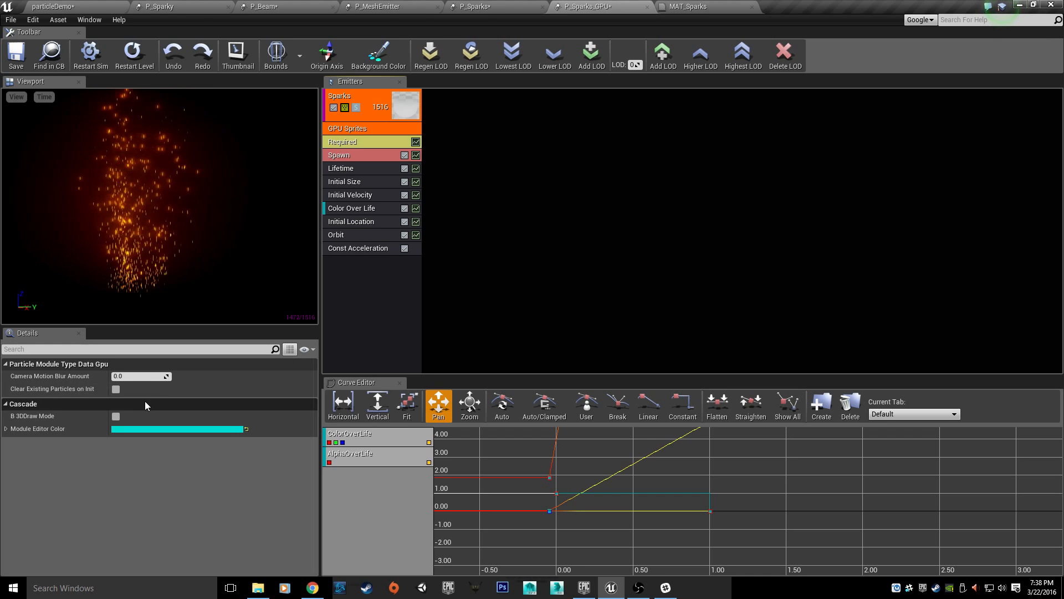
{"action": "left_click", "coordinate": [376, 142]}
{"action": "scroll", "coordinate": [249, 448], "scroll_direction": "down", "scroll_amount": 6}
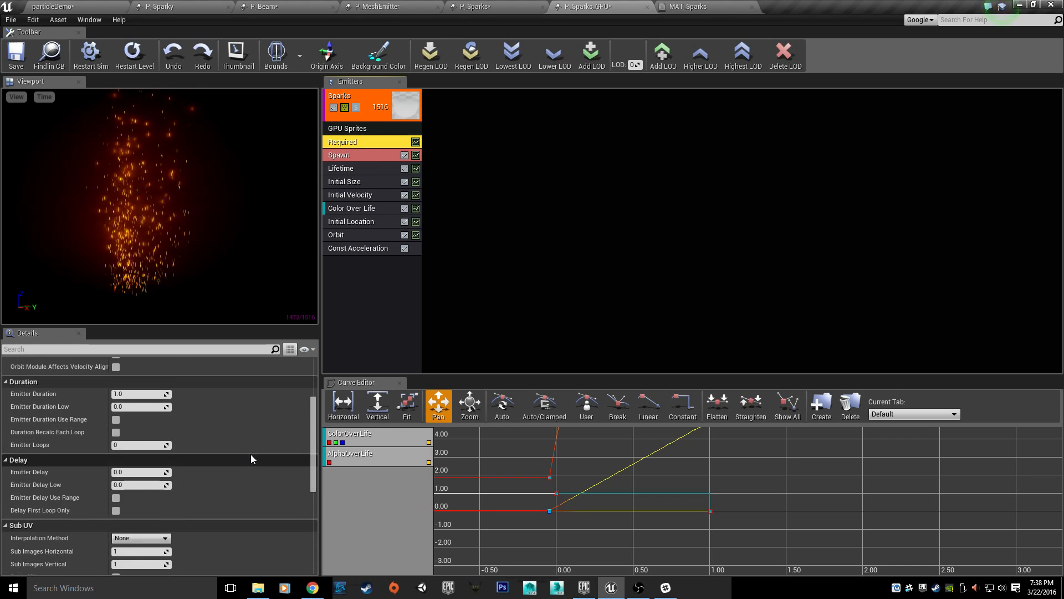
{"action": "scroll", "coordinate": [251, 453], "scroll_direction": "up", "scroll_amount": 2}
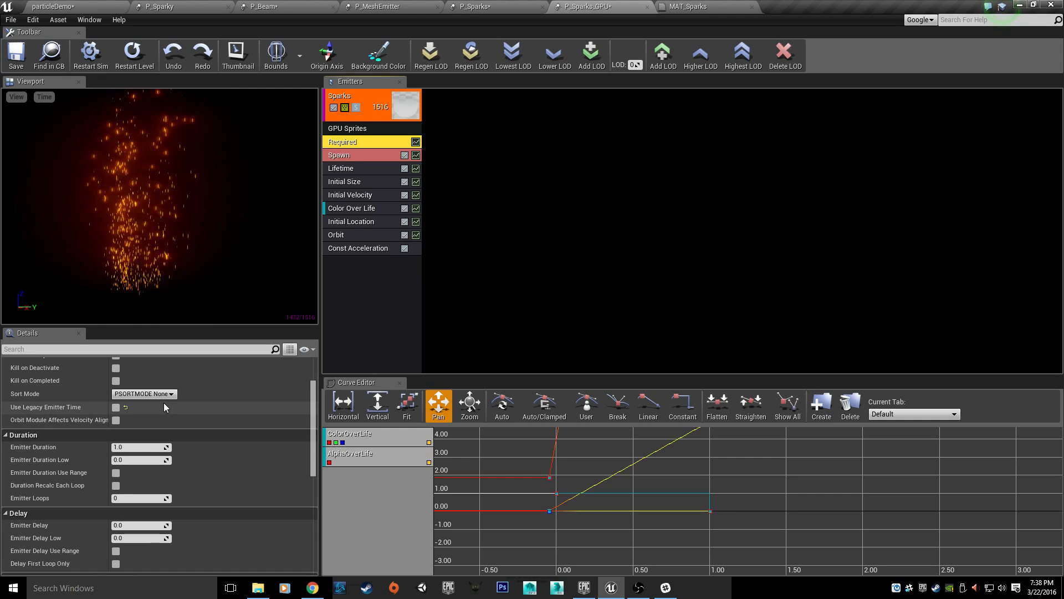
{"action": "scroll", "coordinate": [164, 407], "scroll_direction": "up", "scroll_amount": 3}
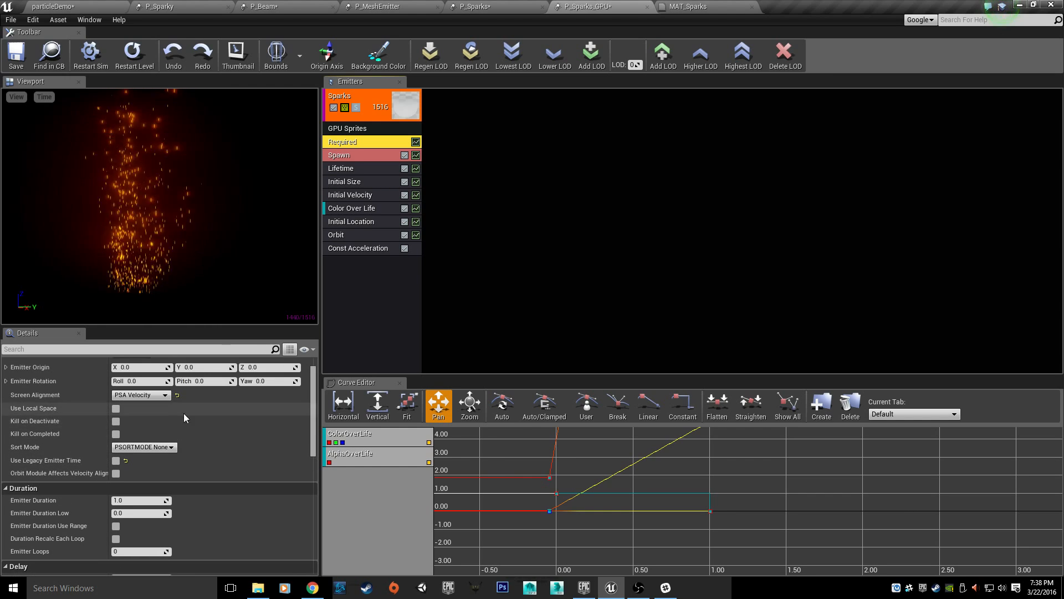
{"action": "left_click", "coordinate": [163, 394]}
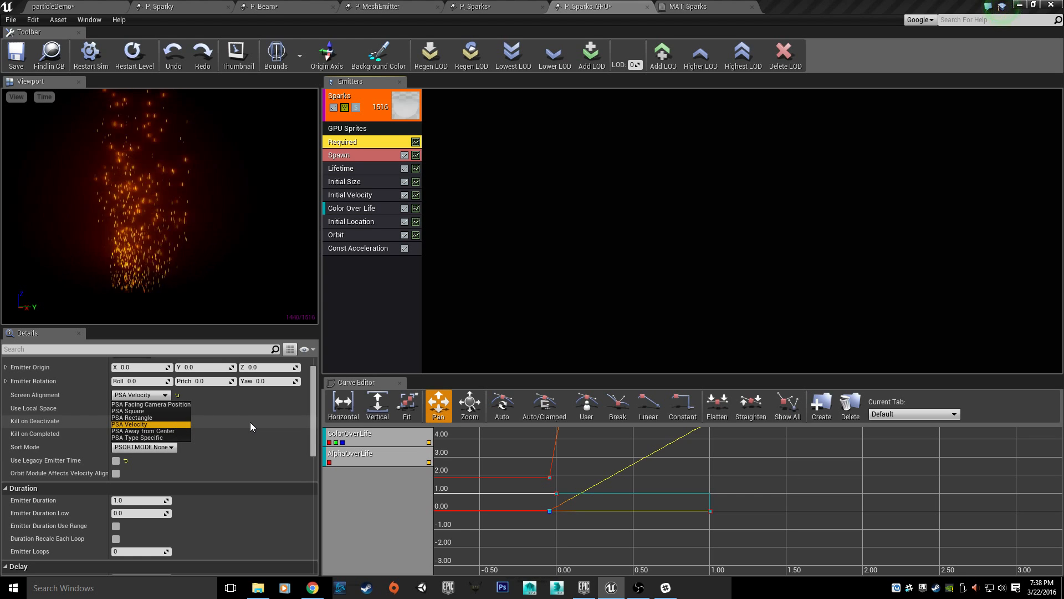
{"action": "left_click", "coordinate": [387, 320]}
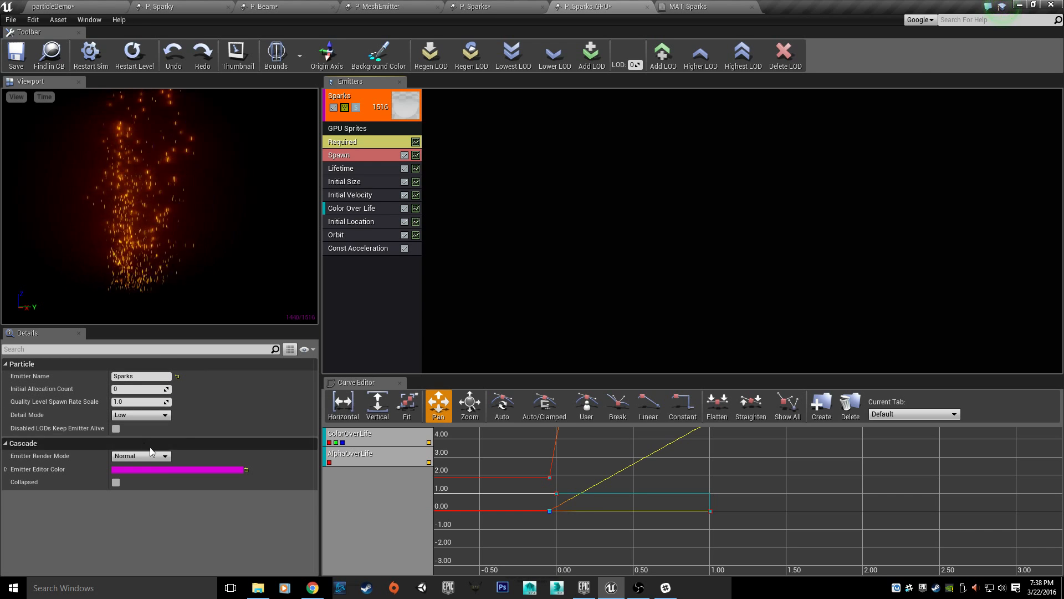
{"action": "left_click", "coordinate": [347, 169]}
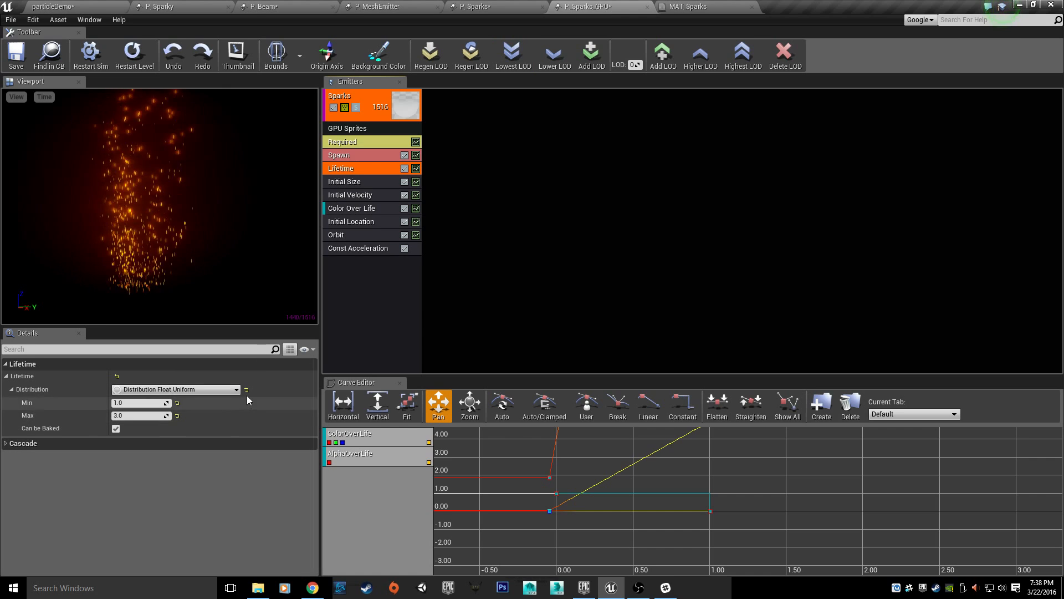
Step: Review the Spawn and Const Acceleration module settings of the Sparks emitter
{"action": "left_click", "coordinate": [396, 156]}
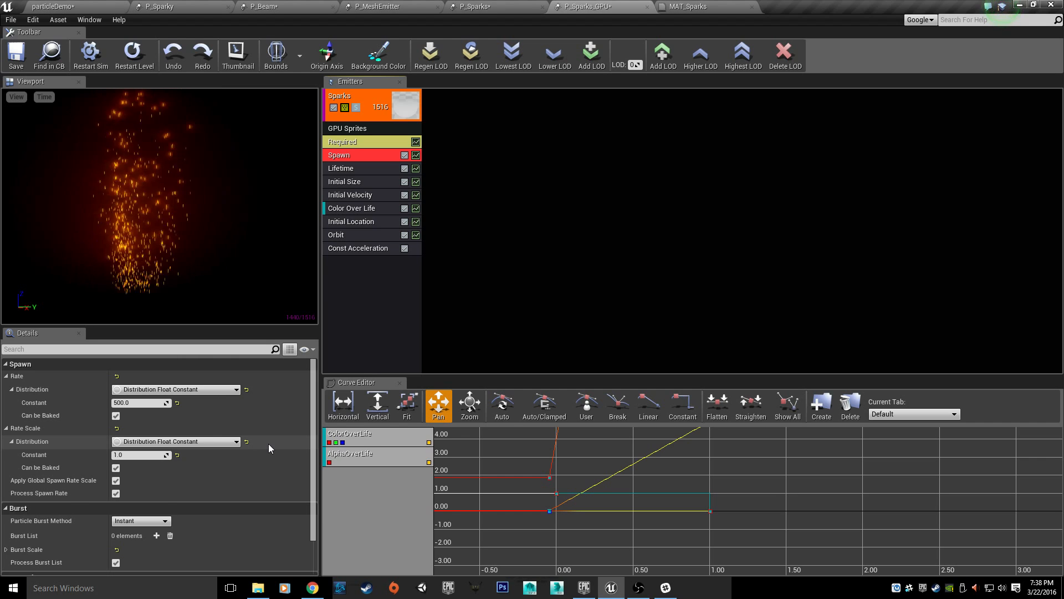
{"action": "scroll", "coordinate": [269, 445], "scroll_direction": "down", "scroll_amount": 2}
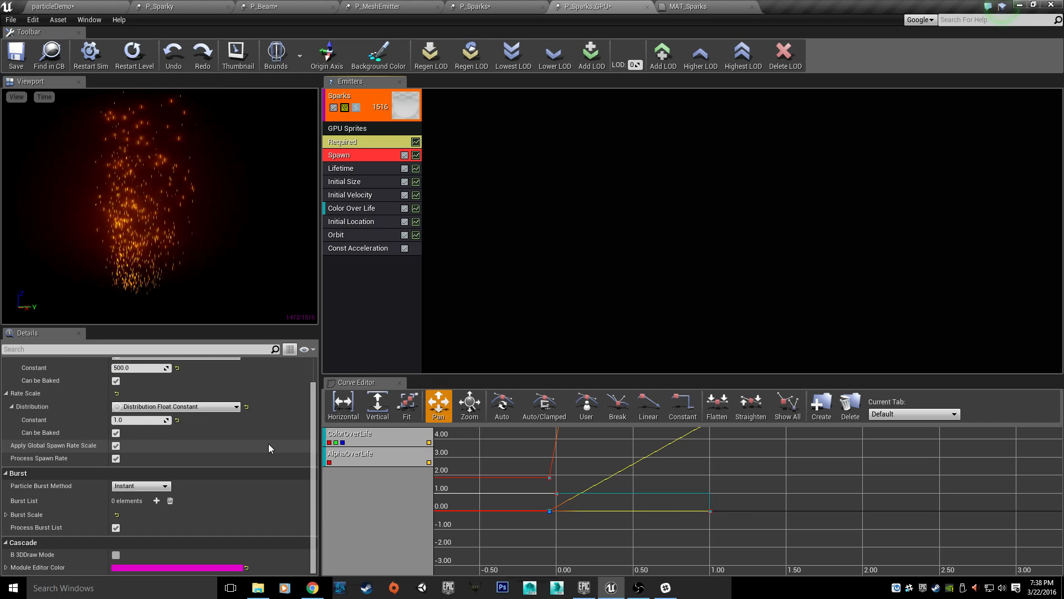
{"action": "scroll", "coordinate": [268, 443], "scroll_direction": "up", "scroll_amount": 2}
{"action": "left_click", "coordinate": [364, 248]}
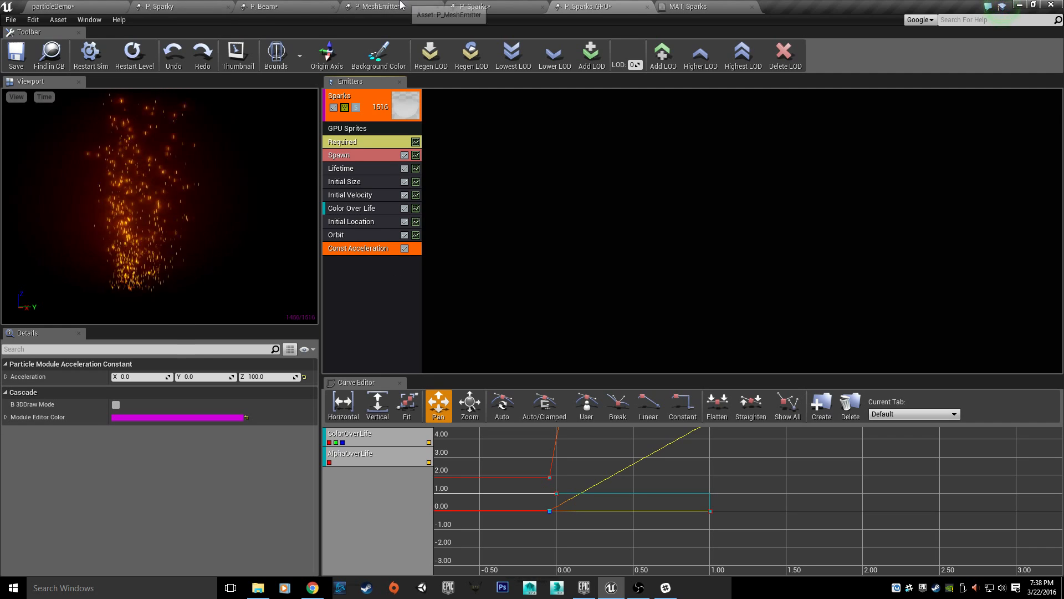
Step: Open the P_Sparky_GPU particle system from the level's M_Particles folder for reference
{"action": "left_click", "coordinate": [83, 6]}
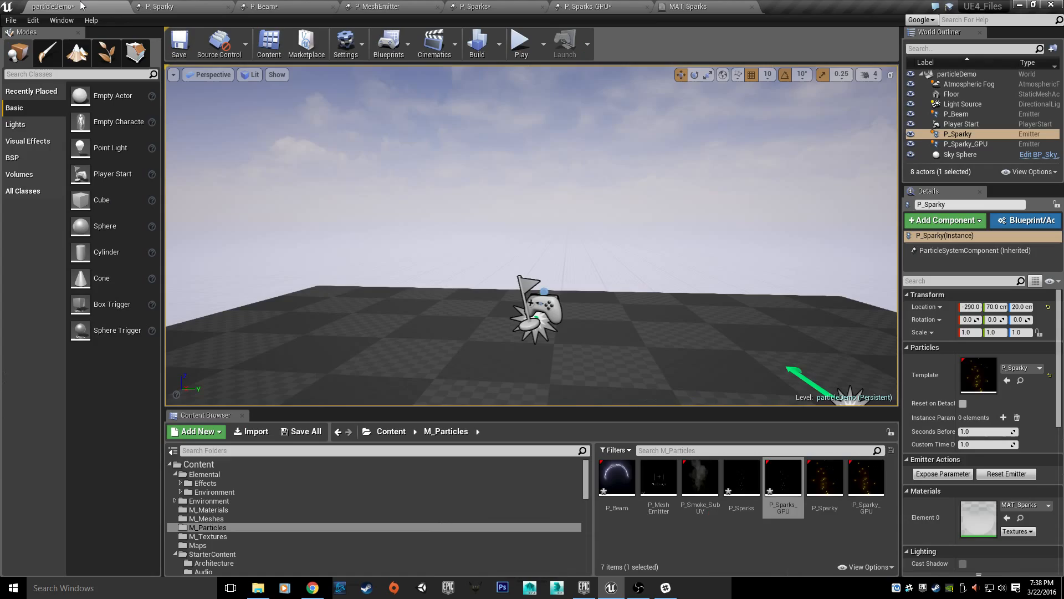
{"action": "left_click", "coordinate": [862, 481]}
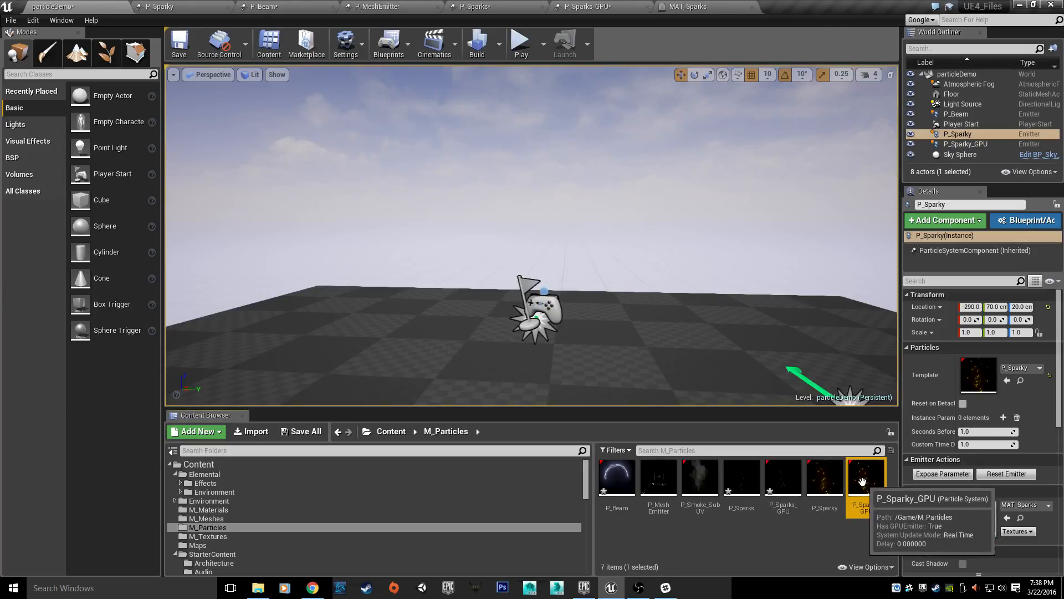
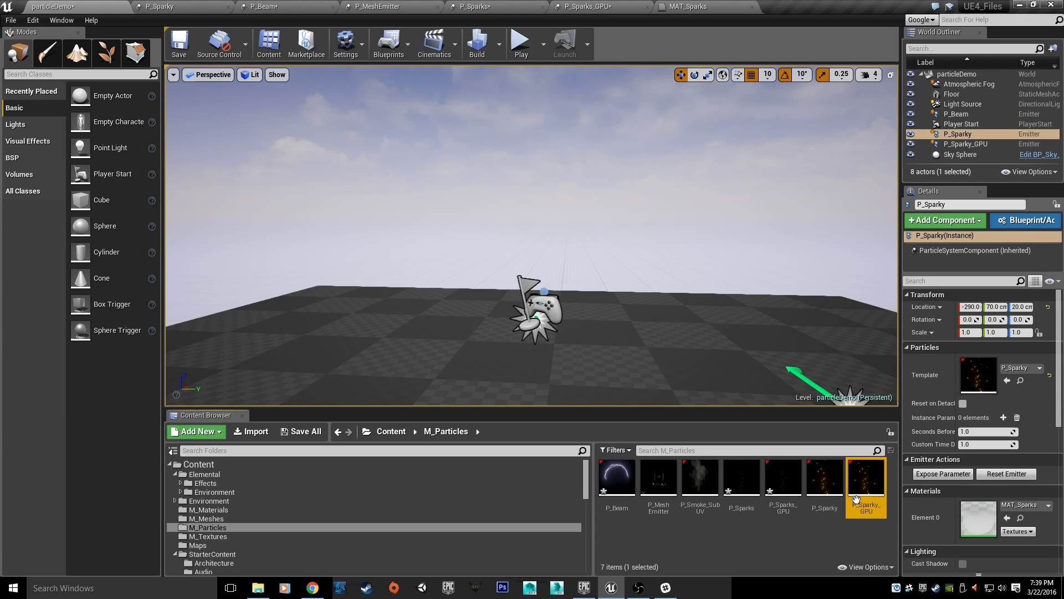
{"action": "double_click", "coordinate": [877, 478]}
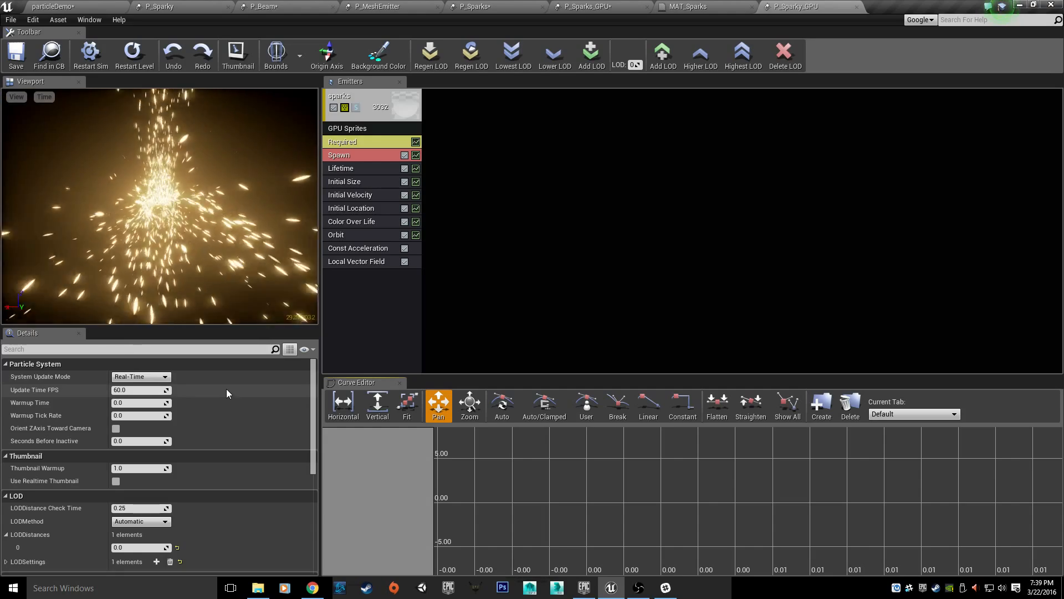
Step: Examine the sparks emitter's general, Required and Local Vector Field settings in P_Sparky_GPU
{"action": "scroll", "coordinate": [226, 389], "scroll_direction": "down", "scroll_amount": 1}
{"action": "scroll", "coordinate": [226, 389], "scroll_direction": "up", "scroll_amount": 2}
{"action": "left_click", "coordinate": [383, 111]}
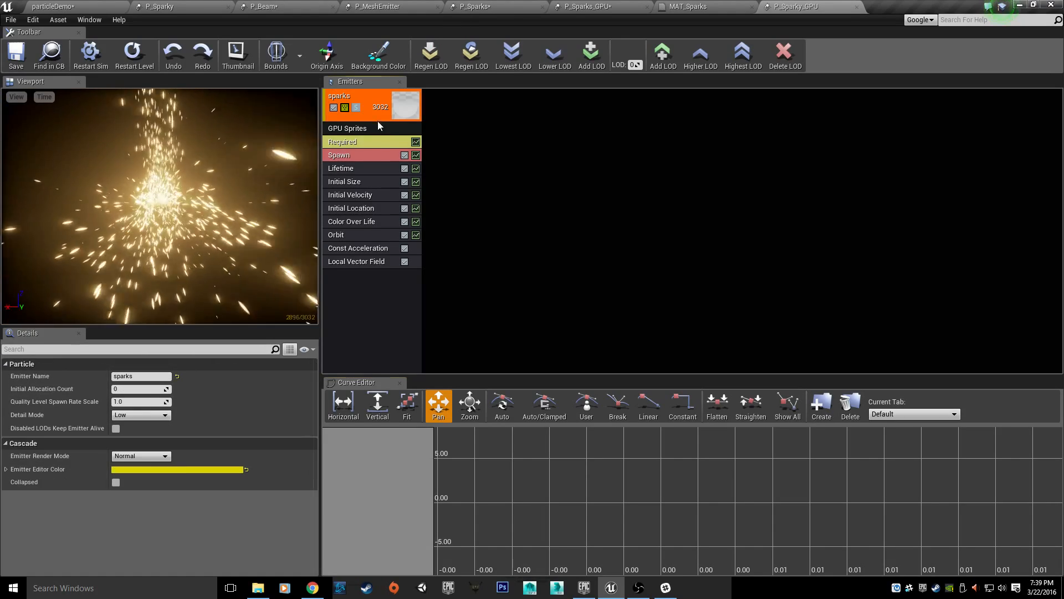
{"action": "left_click", "coordinate": [375, 139]}
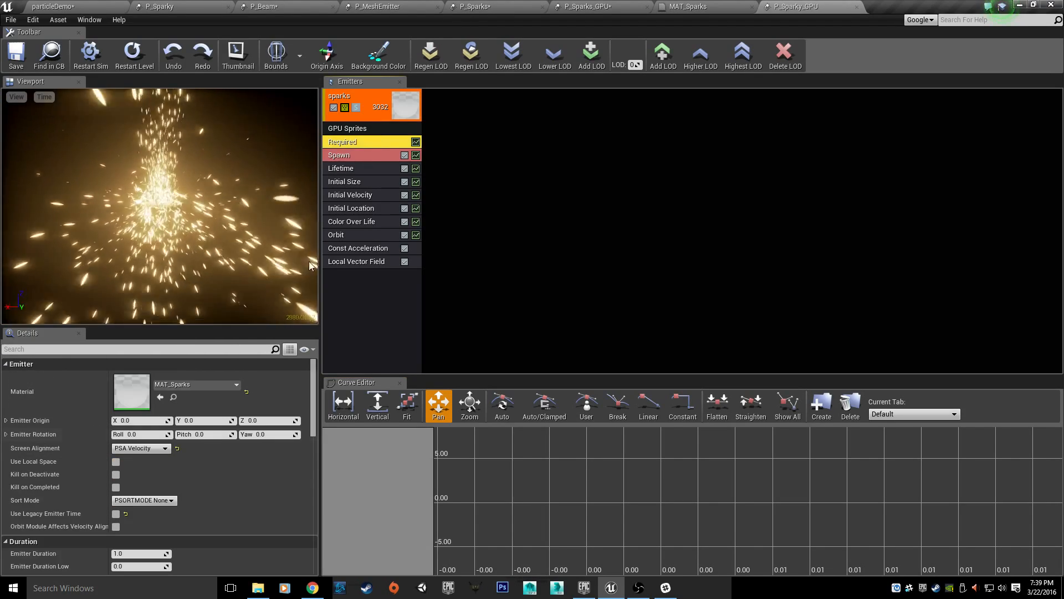
{"action": "scroll", "coordinate": [236, 476], "scroll_direction": "down", "scroll_amount": 1}
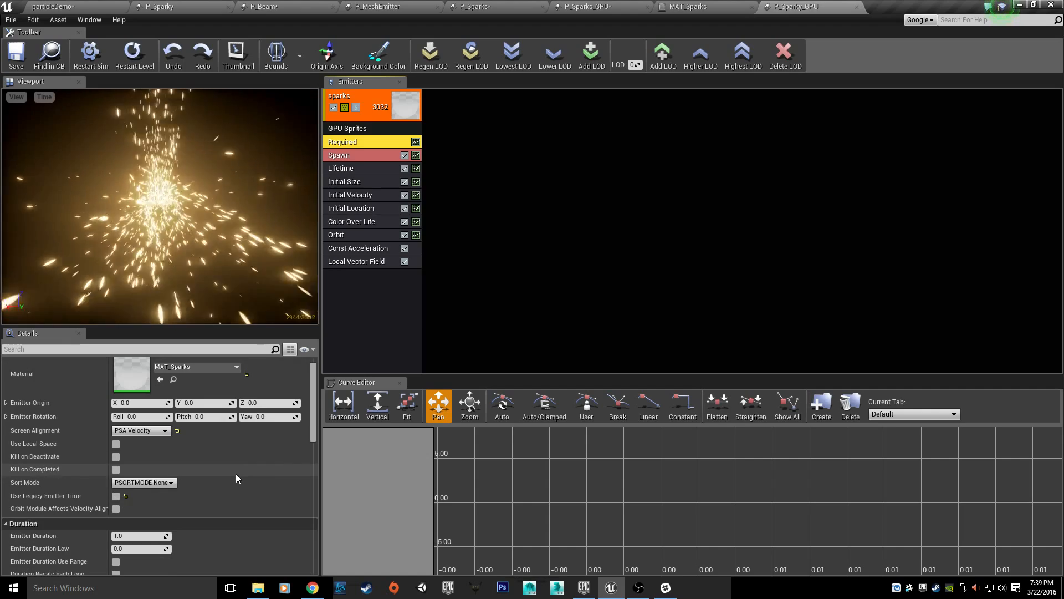
{"action": "scroll", "coordinate": [235, 473], "scroll_direction": "down", "scroll_amount": 15}
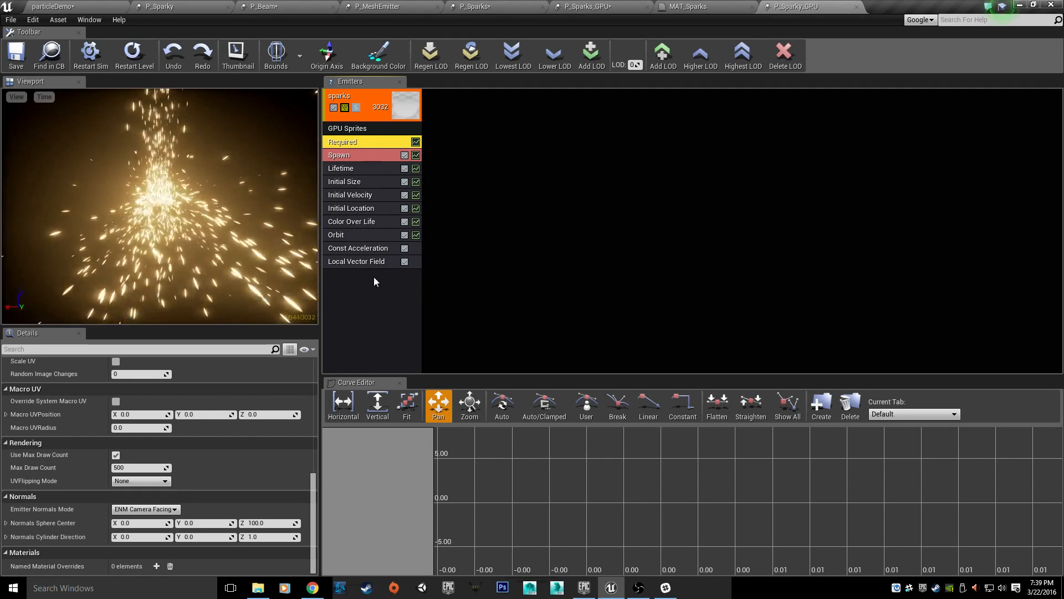
{"action": "left_click", "coordinate": [374, 261]}
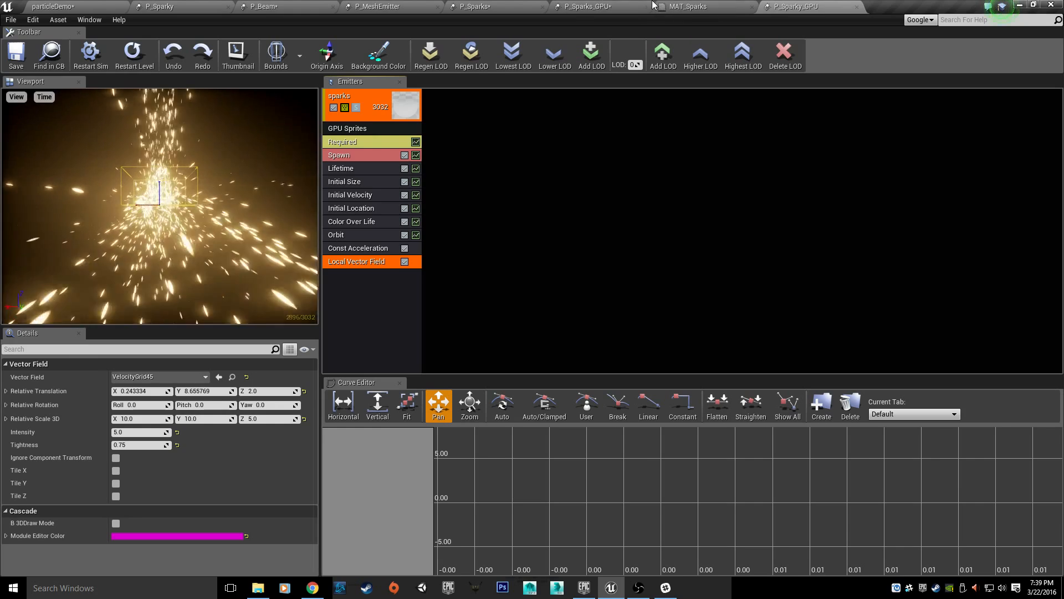
Step: Return to P_Sparks_GPU and add a Local Vector Field module to the Sparks emitter
{"action": "left_click", "coordinate": [589, 7]}
{"action": "right_click", "coordinate": [372, 271]}
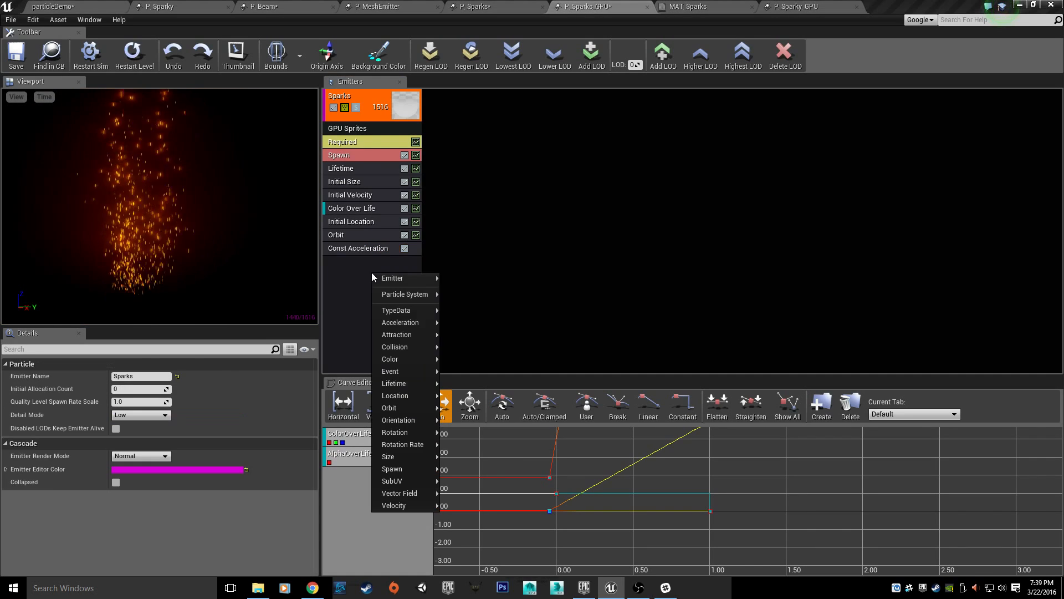
{"action": "mouse_move", "coordinate": [379, 462]}
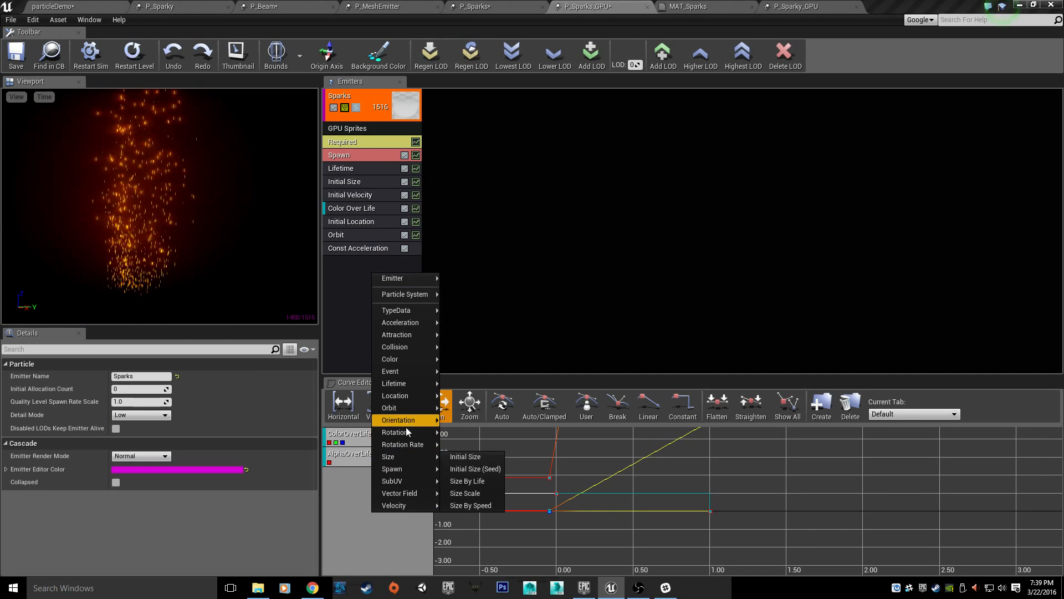
{"action": "mouse_move", "coordinate": [403, 494]}
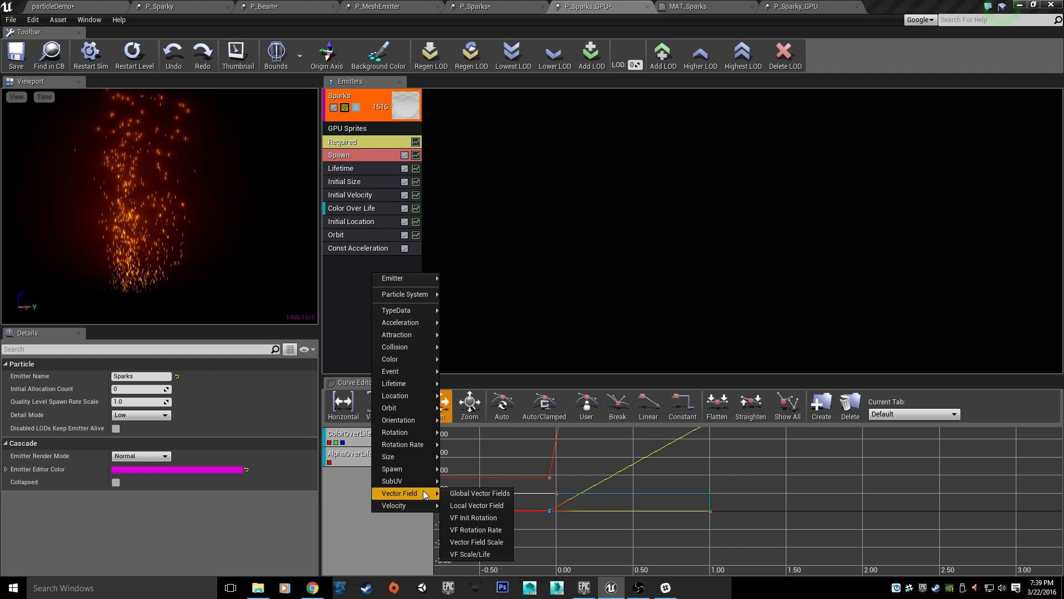
{"action": "left_click", "coordinate": [463, 505]}
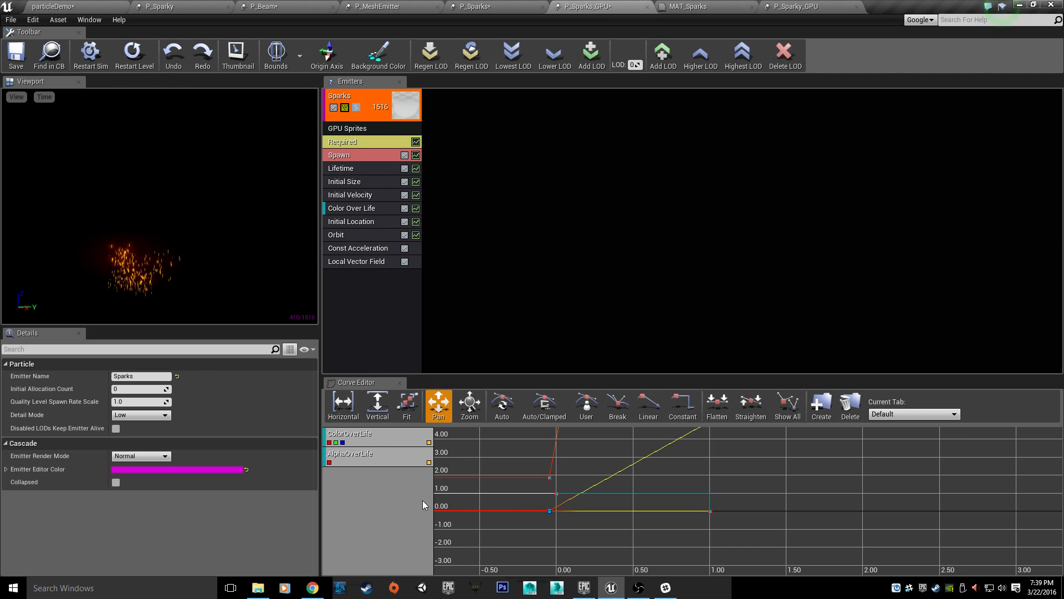
Step: Assign the noise94 static vector field to the Local Vector Field module
{"action": "left_click", "coordinate": [361, 261]}
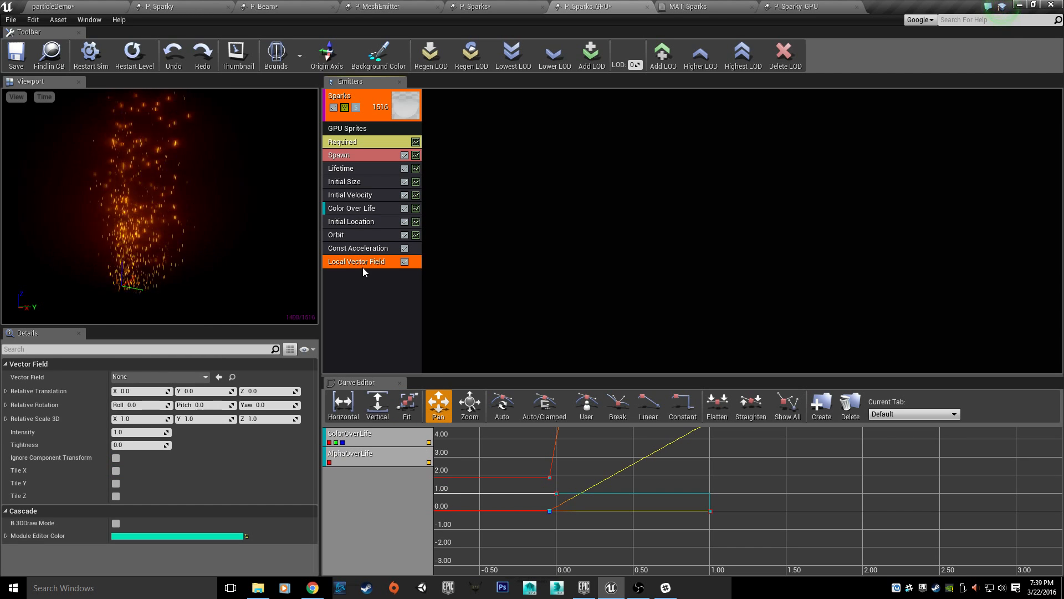
{"action": "left_click", "coordinate": [204, 377]}
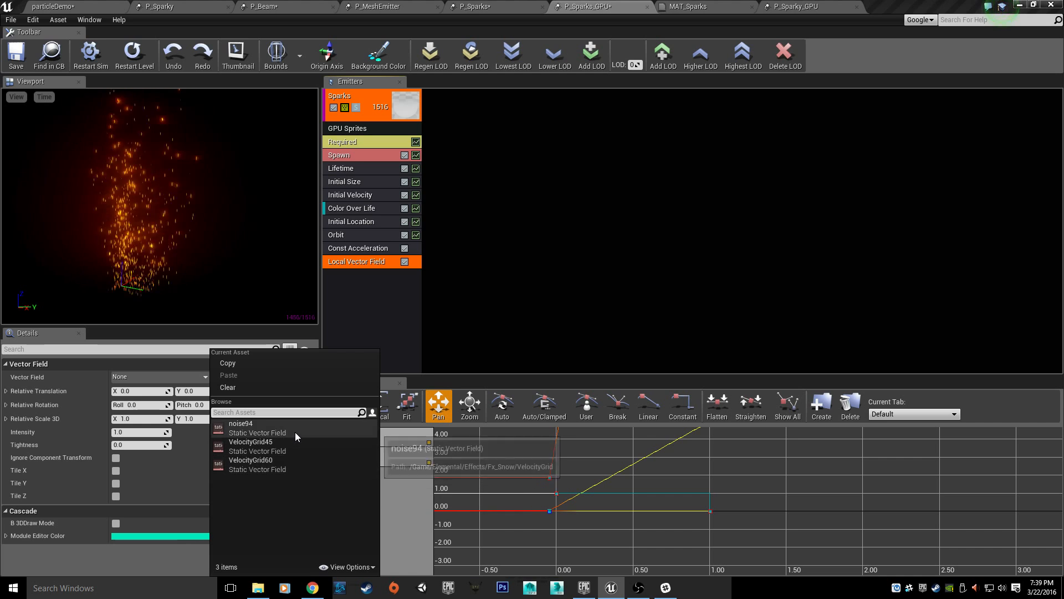
{"action": "left_click", "coordinate": [259, 428]}
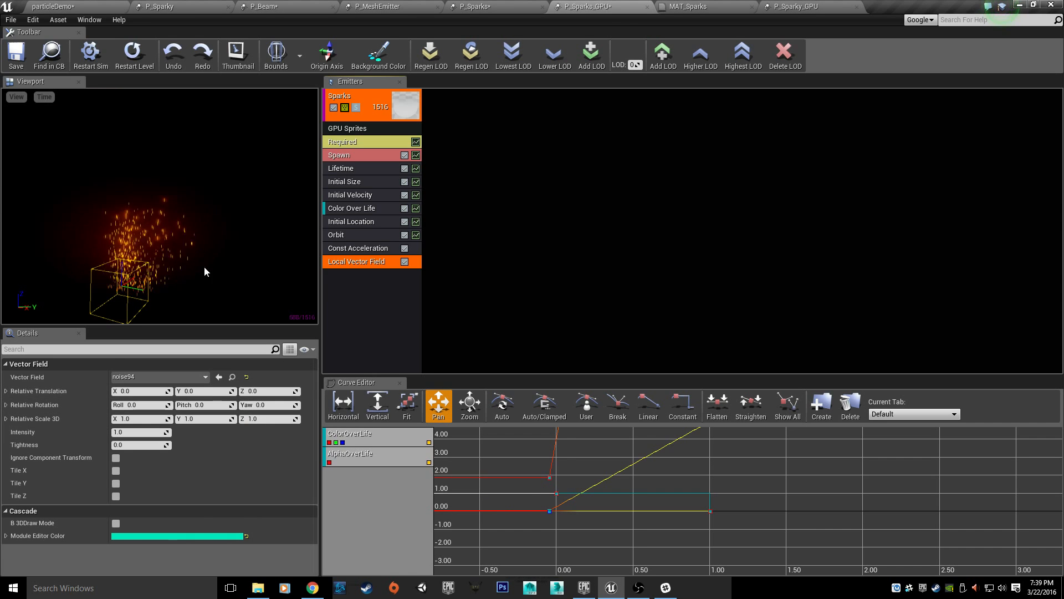
Step: Move the vector field box in the preview to about Y 29.2 and Z 74
{"action": "right_click_drag", "start_coordinate": [204, 266], "coordinate": [176, 299]}
{"action": "left_click_drag", "start_coordinate": [176, 300], "coordinate": [200, 258]}
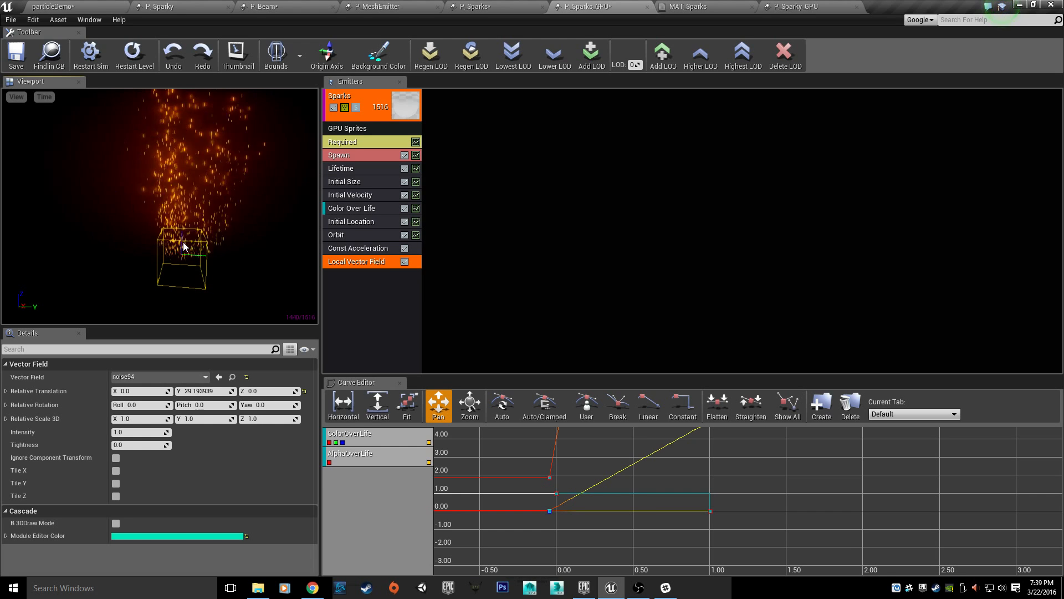
{"action": "mouse_move", "coordinate": [191, 217]}
{"action": "left_mouse_down"}
{"action": "mouse_move", "coordinate": [224, 221]}
{"action": "mouse_move", "coordinate": [177, 219]}
{"action": "mouse_move", "coordinate": [191, 214]}
{"action": "left_mouse_up"}
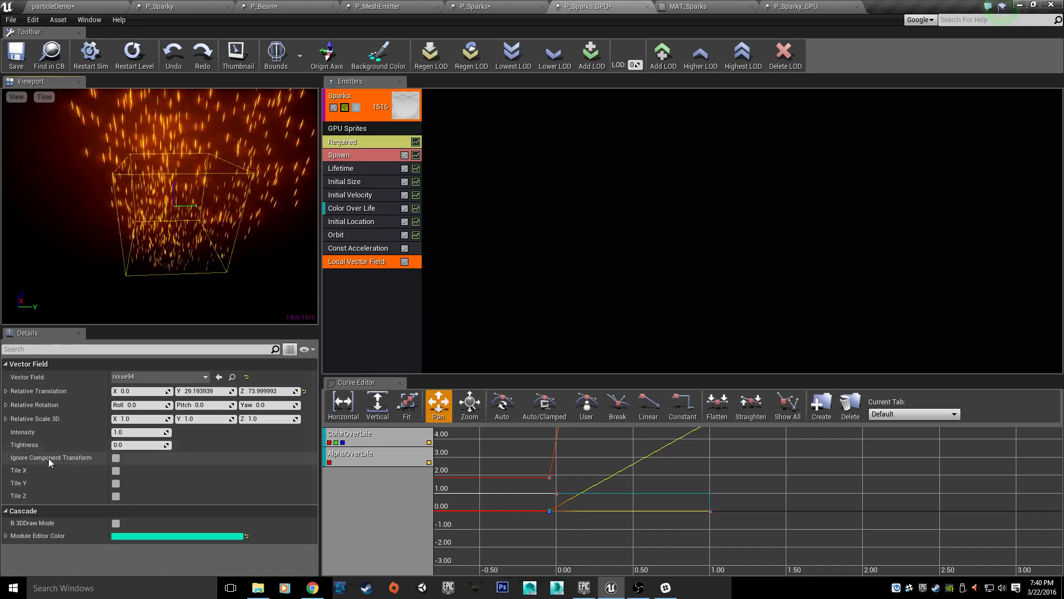
Step: Set the Local Vector Field's Tightness to 1
{"action": "left_click", "coordinate": [130, 434]}
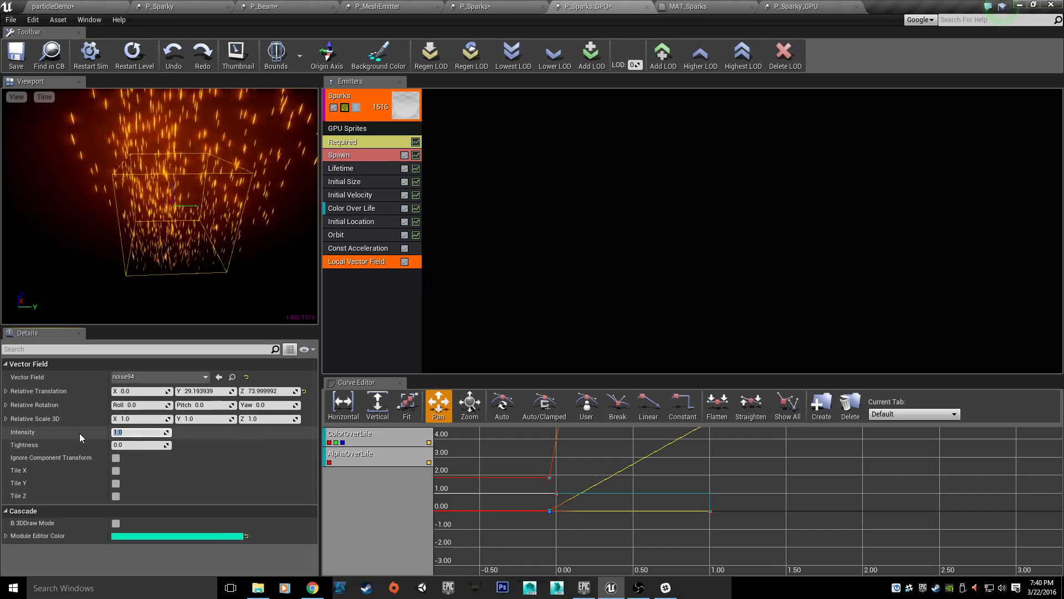
{"action": "left_click", "coordinate": [161, 443]}
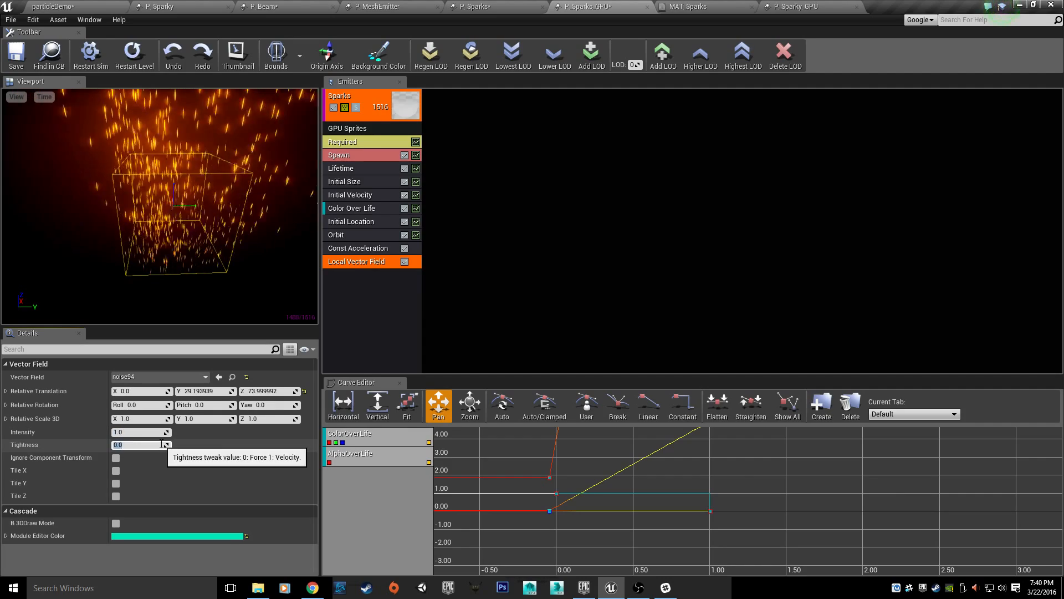
{"action": "type", "text": "1"}
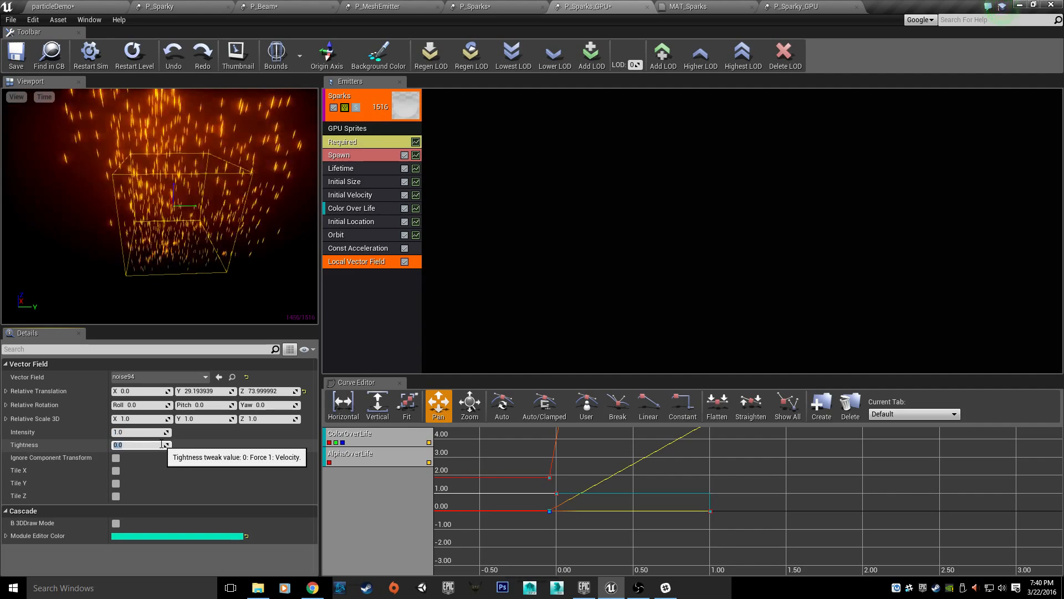
{"action": "key", "text": "Return"}
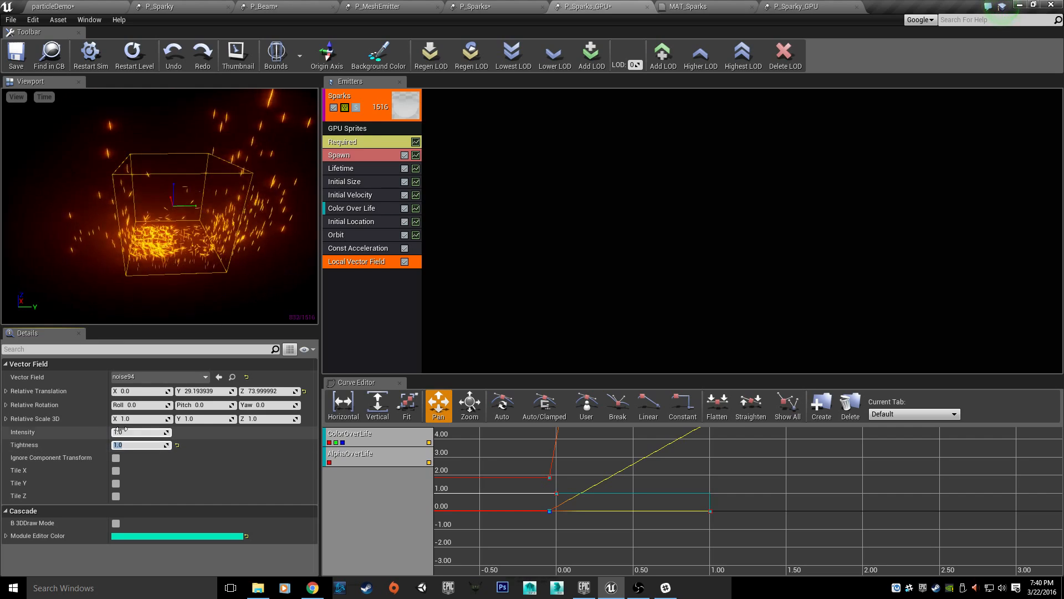
Step: Lower the vector field box in the preview to about Z 35
{"action": "right_click_drag", "start_coordinate": [178, 220], "coordinate": [168, 247]}
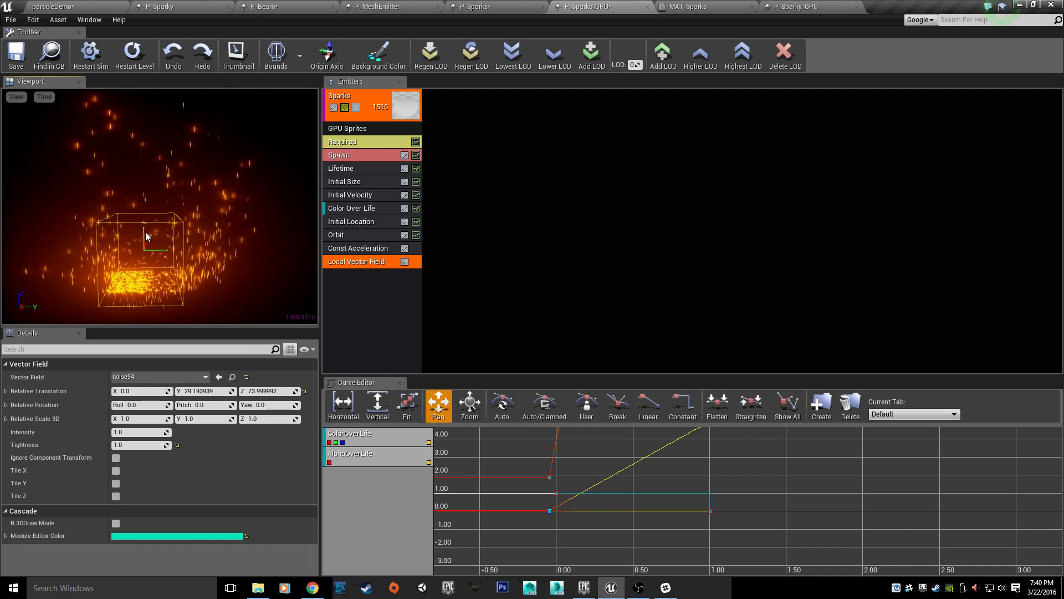
{"action": "left_click_drag", "start_coordinate": [145, 233], "coordinate": [147, 248]}
{"action": "mouse_move", "coordinate": [146, 248]}
{"action": "right_mouse_down"}
{"action": "mouse_move", "coordinate": [148, 266]}
{"action": "mouse_move", "coordinate": [170, 260]}
{"action": "mouse_move", "coordinate": [128, 254]}
{"action": "mouse_move", "coordinate": [149, 244]}
{"action": "right_mouse_up"}
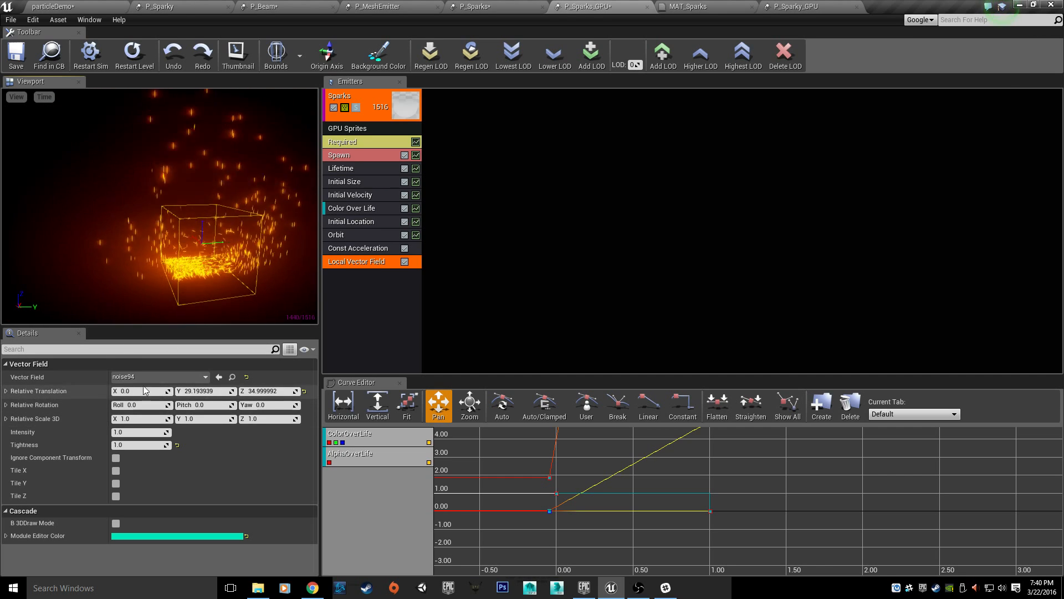
Step: Set the vector field's Relative Translation to Y 30 and Z 0
{"action": "left_click", "coordinate": [203, 393]}
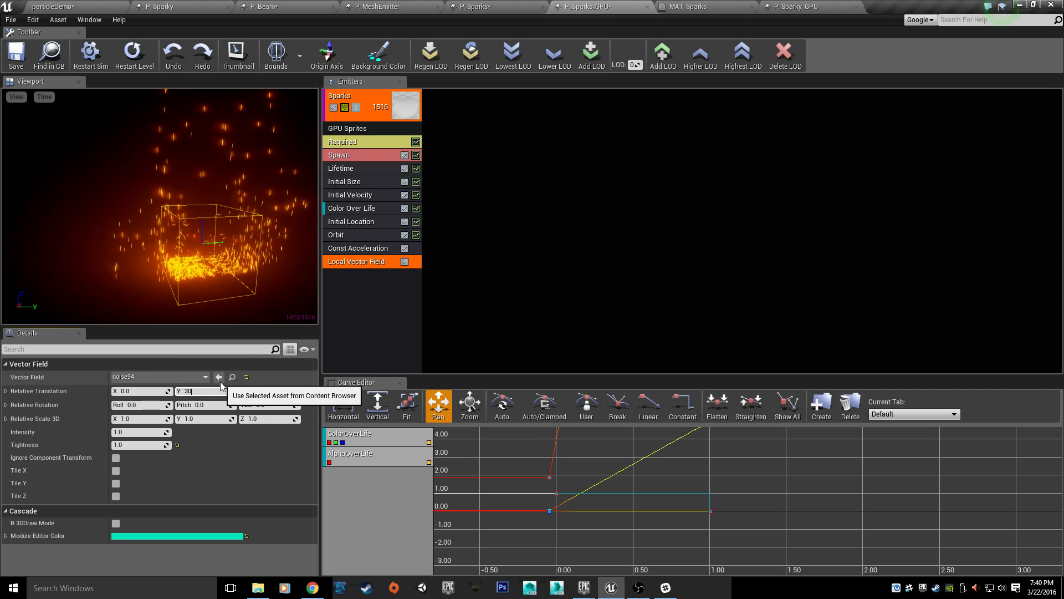
{"action": "type", "text": "30"}
{"action": "key", "text": "Return"}
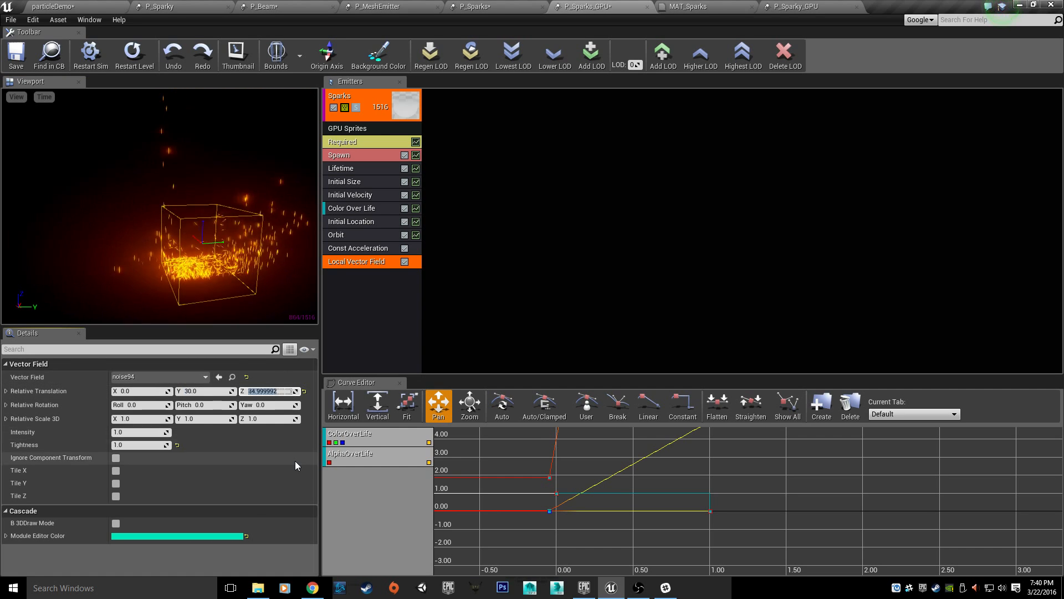
{"action": "key", "text": "Return"}
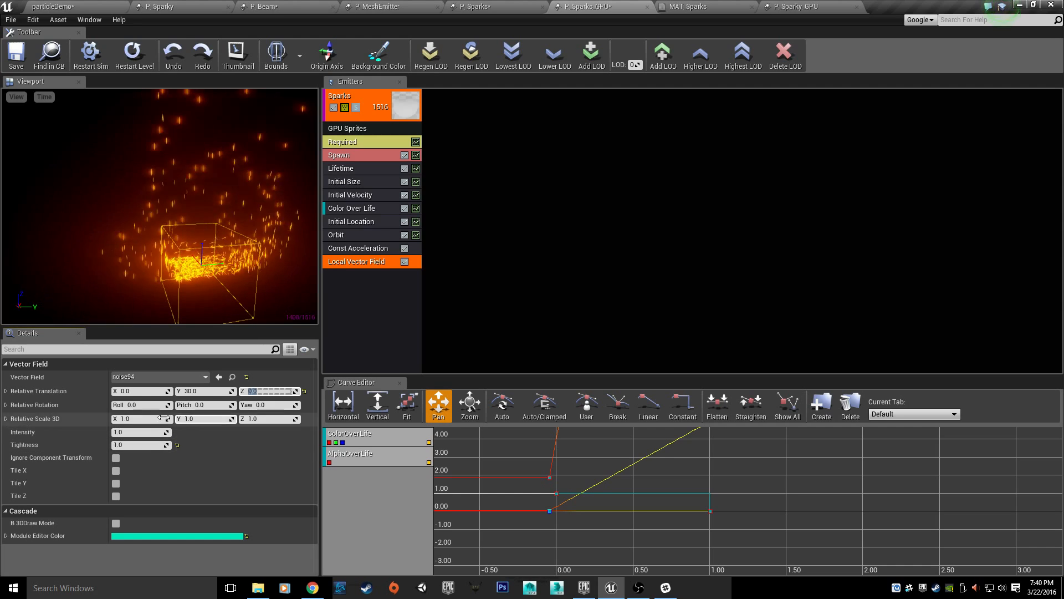
Step: Set the vector field's Relative Scale 3D Z to 3 and check the stretched box around the sparks
{"action": "left_click", "coordinate": [145, 420]}
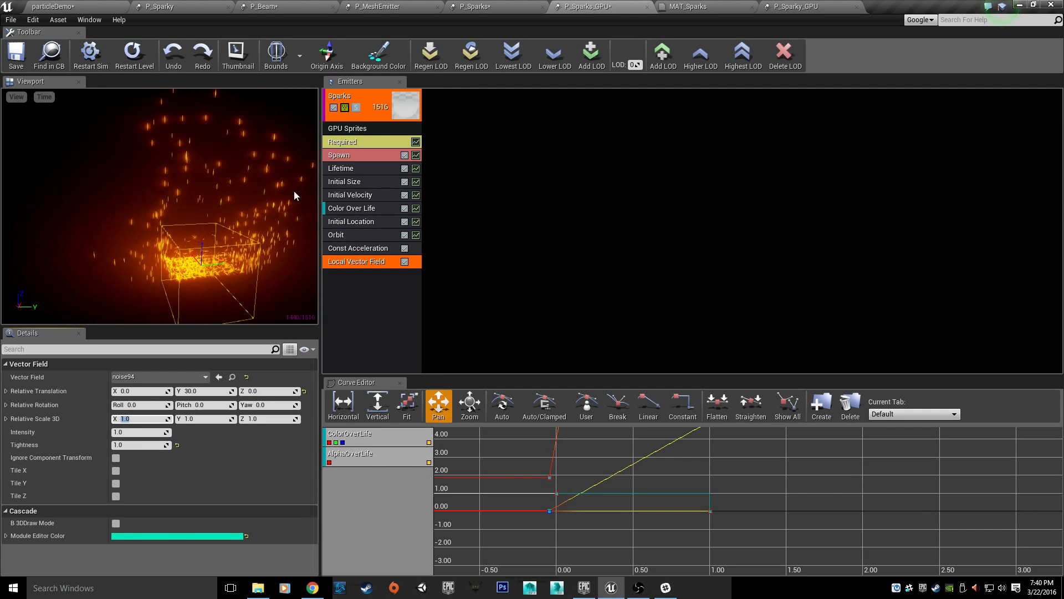
{"action": "left_click_drag", "start_coordinate": [294, 191], "coordinate": [444, 194]}
{"action": "left_click_drag", "start_coordinate": [166, 194], "coordinate": [87, 313]}
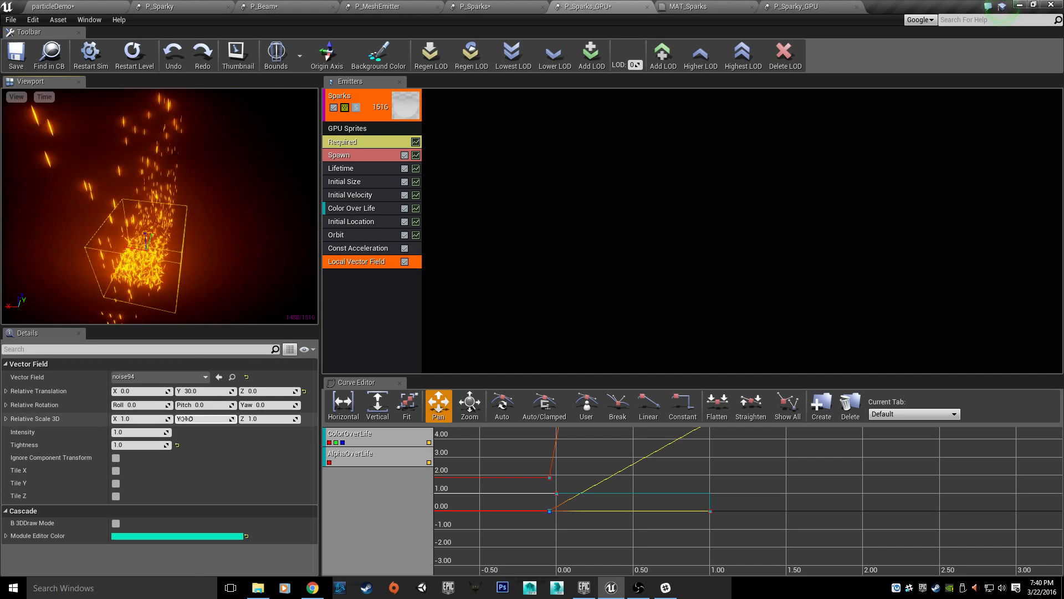
{"action": "left_click", "coordinate": [267, 418]}
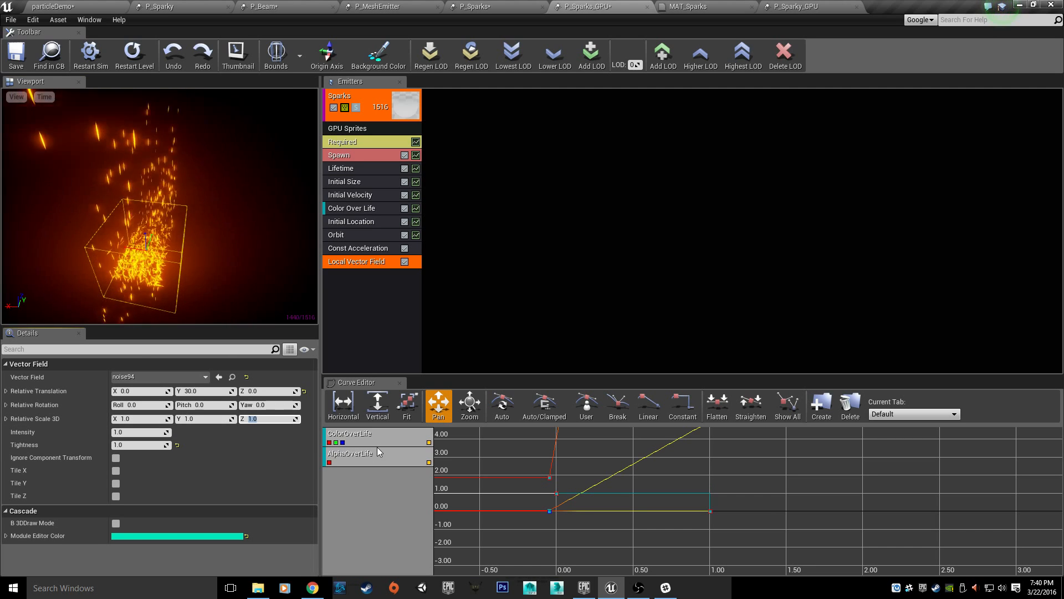
{"action": "type", "text": "3"}
{"action": "key", "text": "Return"}
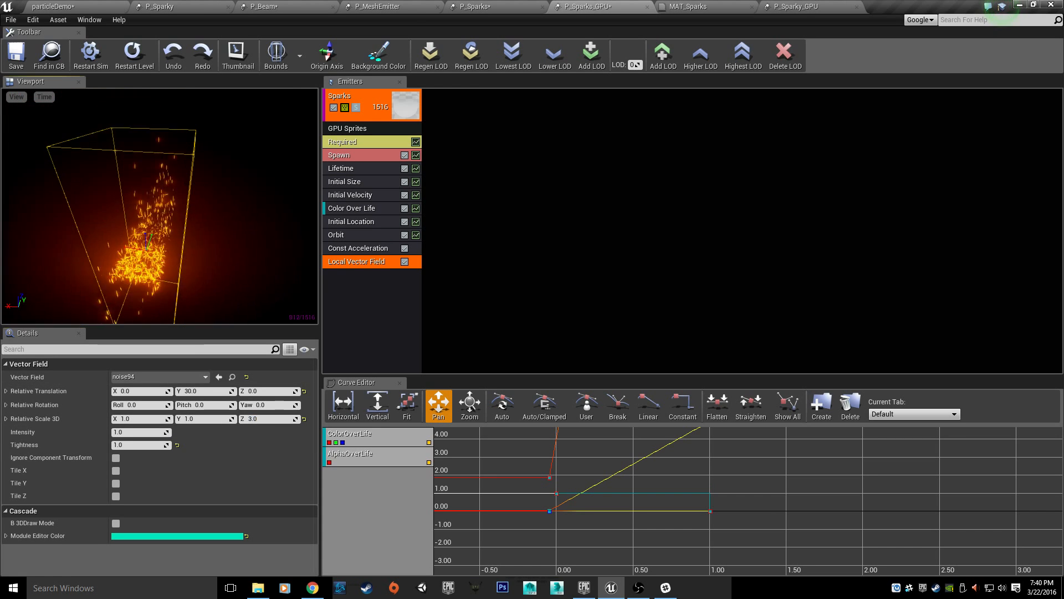
{"action": "left_click_drag", "start_coordinate": [167, 222], "coordinate": [78, 199]}
{"action": "left_click_drag", "start_coordinate": [166, 216], "coordinate": [83, 227]}
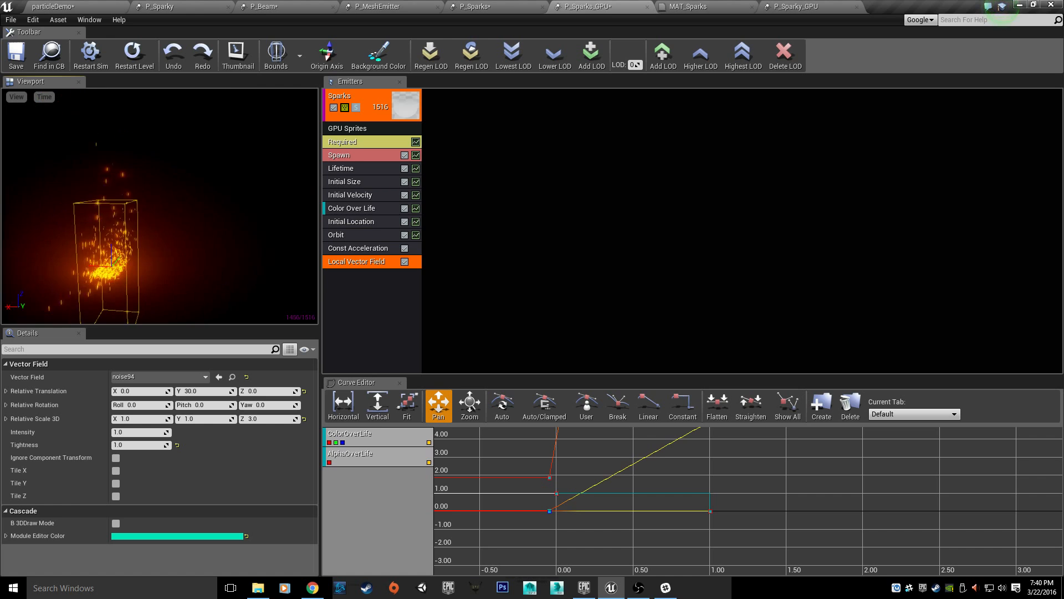
Step: Set the vector field's Relative Scale 3D Z to 1.5 and raise its box in the preview to about Z 103
{"action": "left_click_drag", "start_coordinate": [161, 219], "coordinate": [105, 213]}
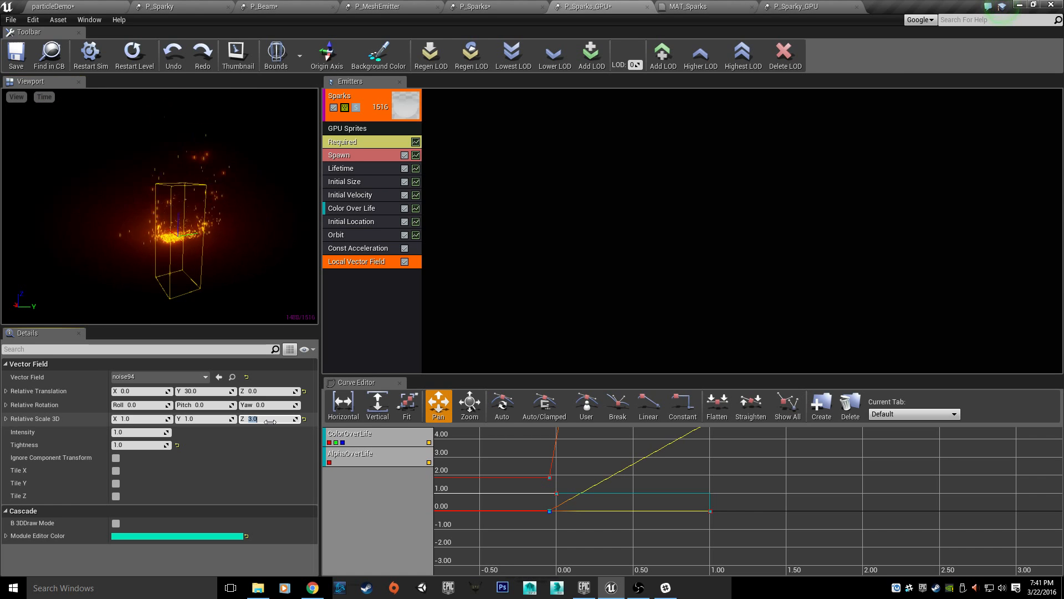
{"action": "key", "text": "Return"}
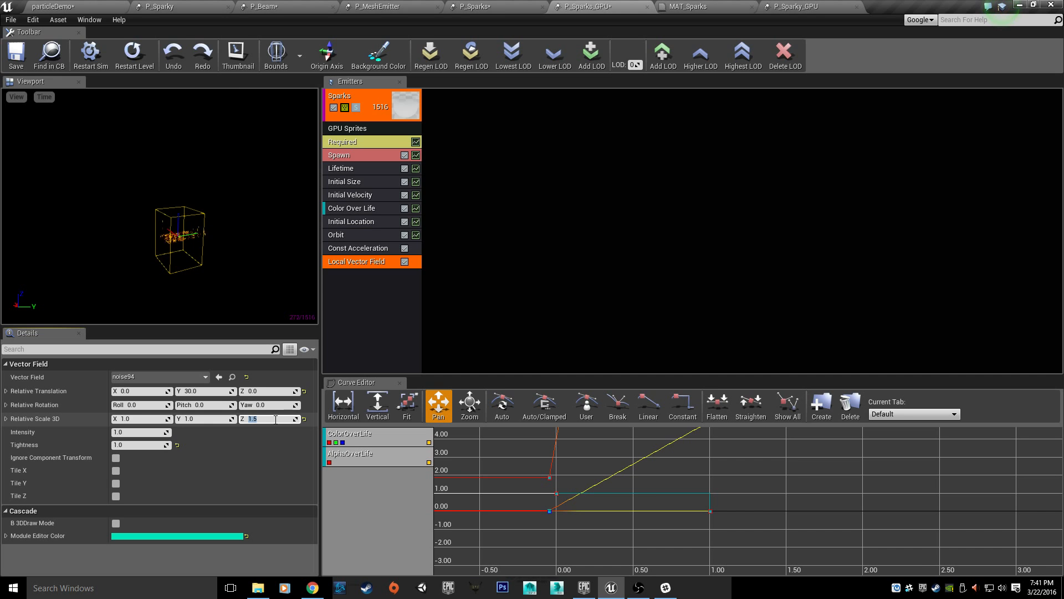
{"action": "mouse_move", "coordinate": [161, 216]}
{"action": "left_mouse_down"}
{"action": "mouse_move", "coordinate": [183, 238]}
{"action": "mouse_move", "coordinate": [149, 233]}
{"action": "mouse_move", "coordinate": [99, 260]}
{"action": "mouse_move", "coordinate": [155, 222]}
{"action": "mouse_move", "coordinate": [166, 194]}
{"action": "mouse_move", "coordinate": [166, 216]}
{"action": "left_mouse_up"}
{"action": "right_click_drag", "start_coordinate": [166, 216], "coordinate": [166, 271]}
{"action": "right_click_drag", "start_coordinate": [211, 145], "coordinate": [212, 132]}
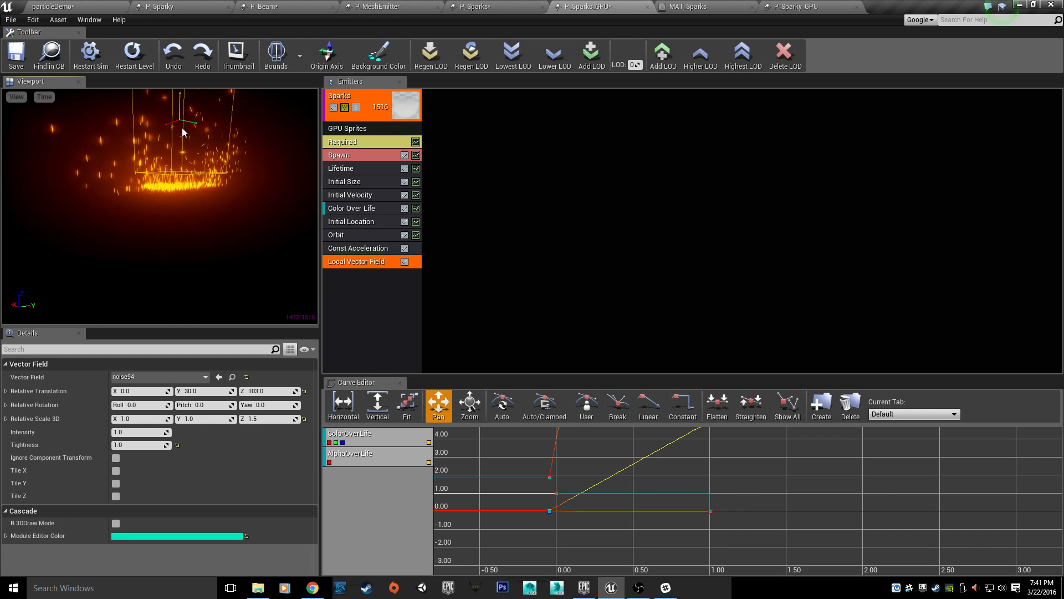
Step: Lower the vector field box to about Z 22 and set its Relative Scale 3D Z to 0.5
{"action": "left_click_drag", "start_coordinate": [181, 128], "coordinate": [200, 181]}
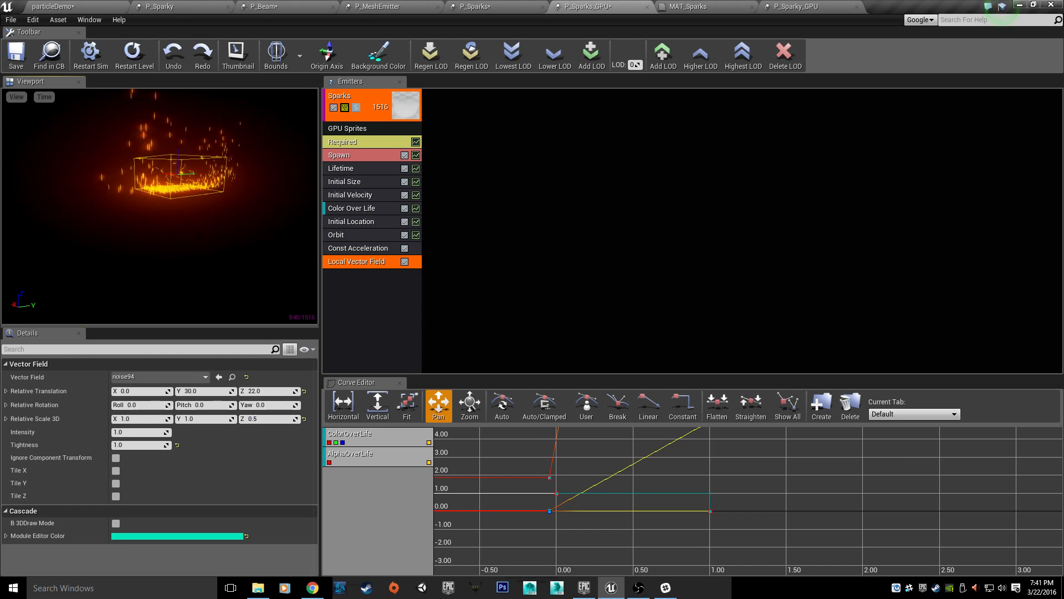
{"action": "left_click_drag", "start_coordinate": [160, 205], "coordinate": [177, 222]}
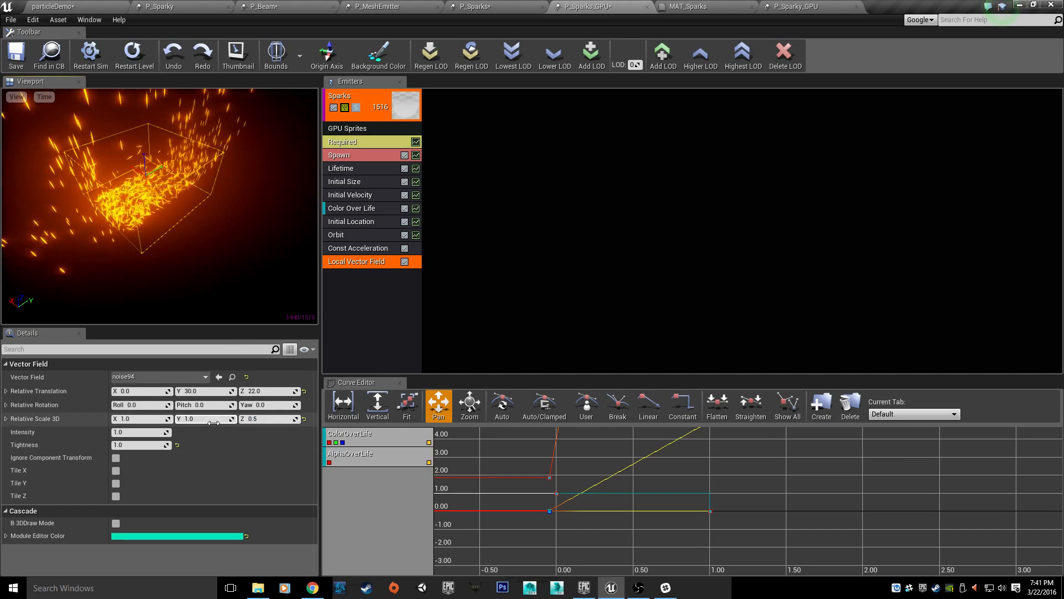
Step: Set the vector field's Relative Scale 3D to 1.5 on both Y and X
{"action": "left_click", "coordinate": [187, 420]}
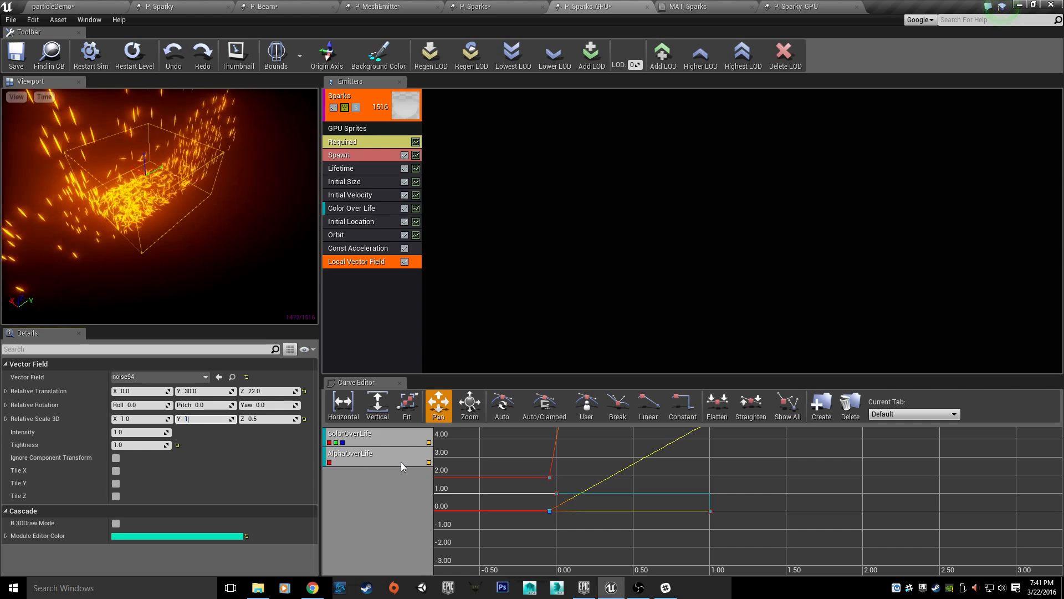
{"action": "type", "text": ".5"}
{"action": "key", "text": "Return"}
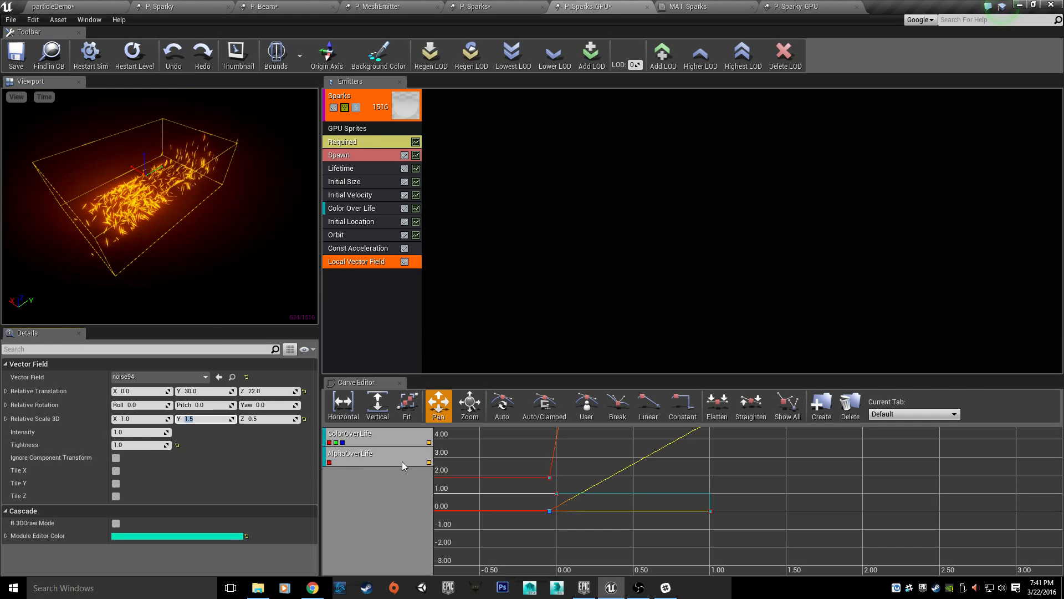
{"action": "left_click", "coordinate": [126, 420]}
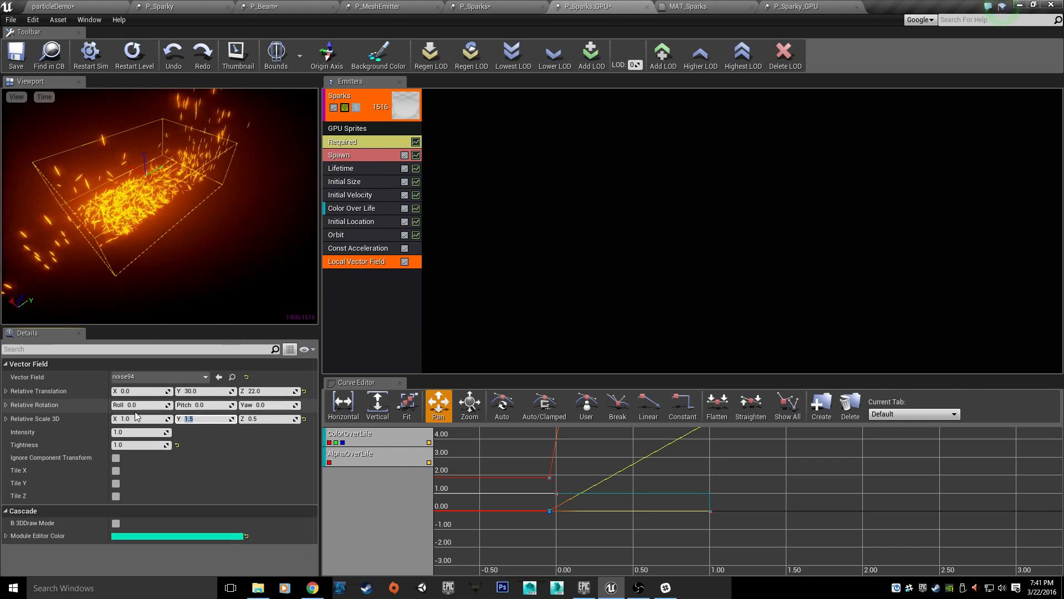
{"action": "type", "text": "1.5"}
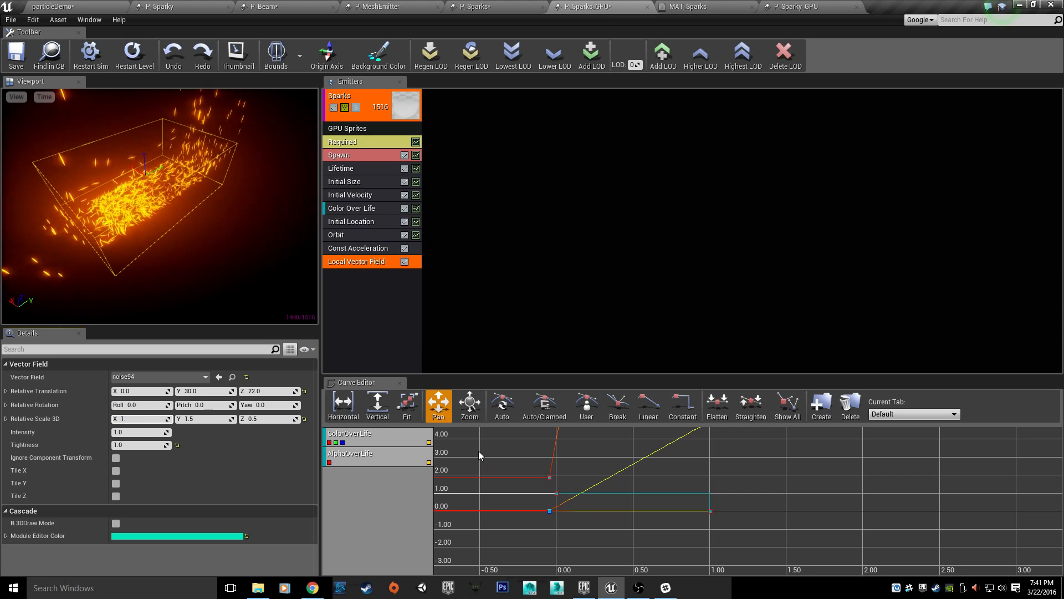
{"action": "key", "text": "Return"}
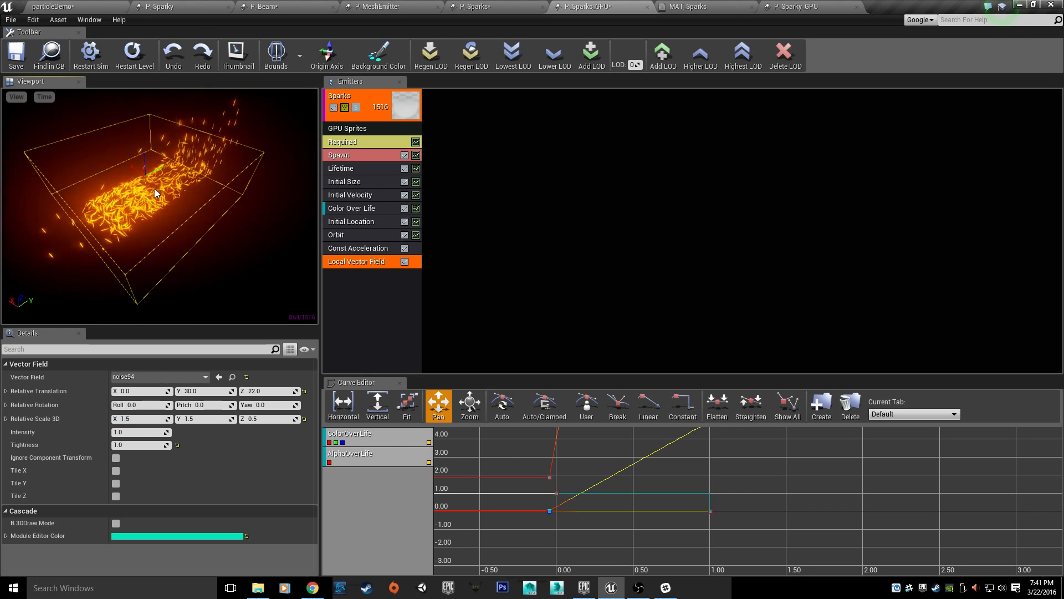
Step: Set the vector field's Relative Scale 3D X to 1 and check the box around the sparks
{"action": "left_click_drag", "start_coordinate": [22, 145], "coordinate": [42, 320]}
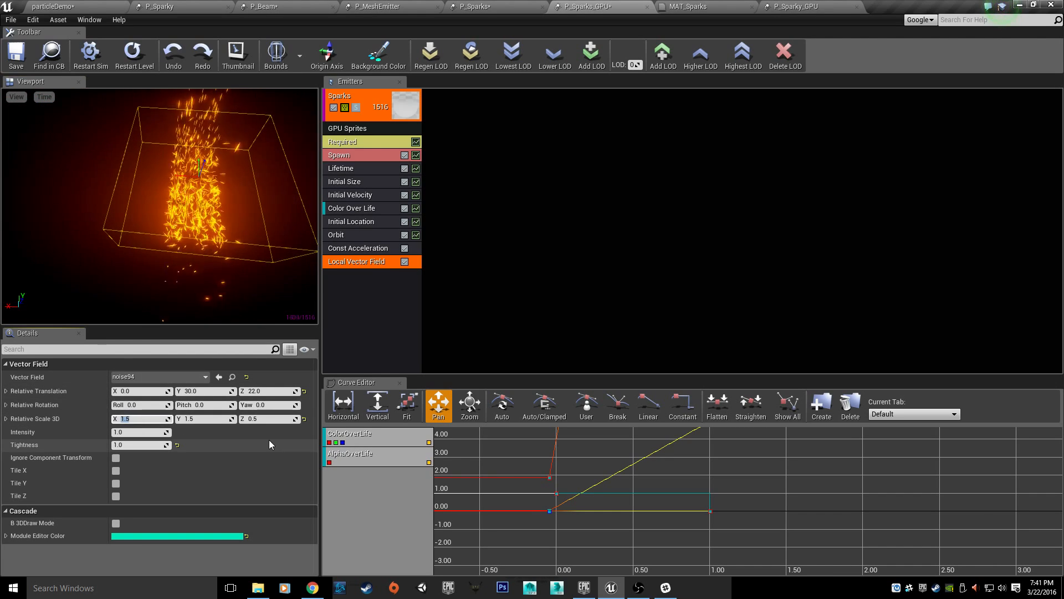
{"action": "type", "text": "1"}
{"action": "key", "text": "Return"}
{"action": "left_click_drag", "start_coordinate": [199, 160], "coordinate": [172, 188]}
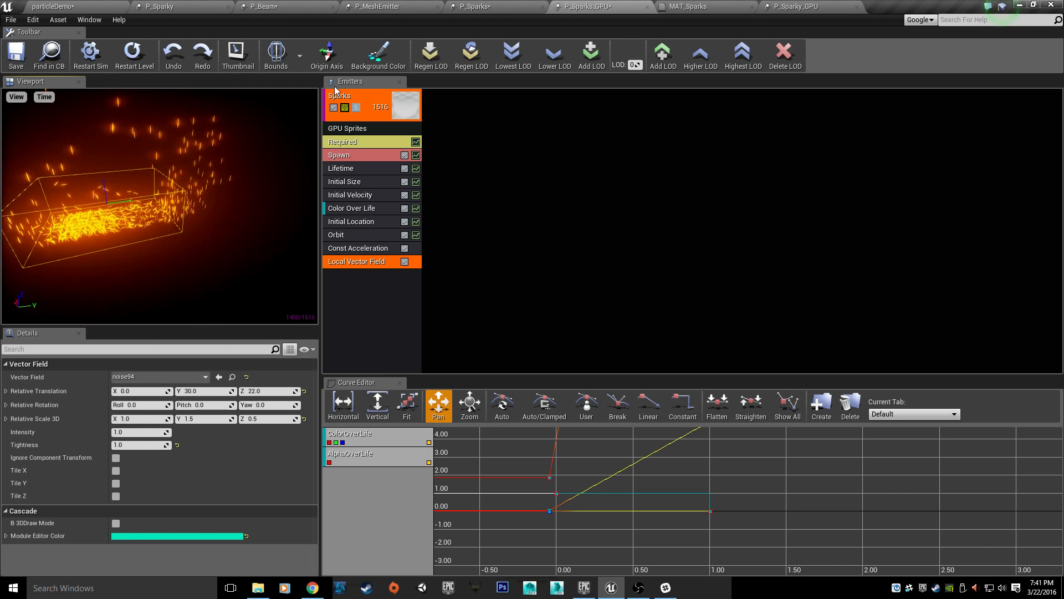
Step: Expand the Orbit module's Offset Amount distribution and set its Max Y to 100
{"action": "left_click", "coordinate": [355, 234]}
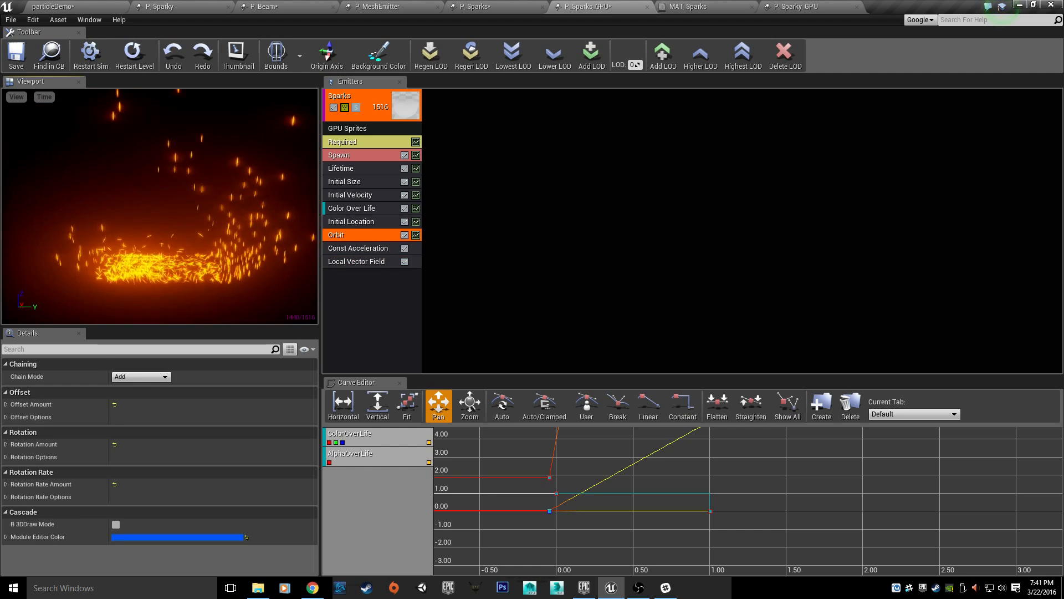
{"action": "left_click", "coordinate": [369, 246]}
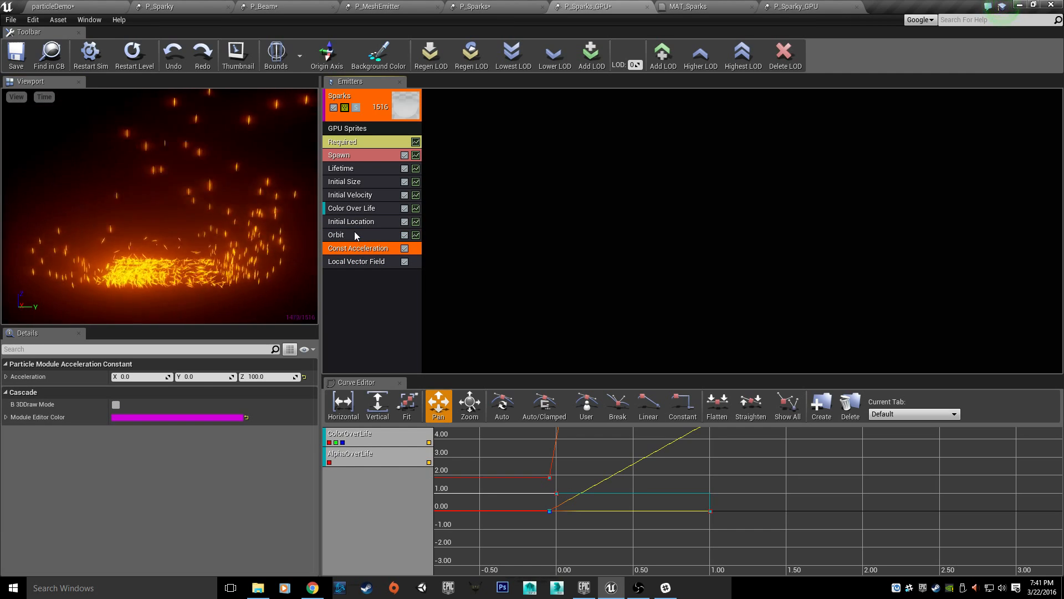
{"action": "left_click", "coordinate": [354, 233]}
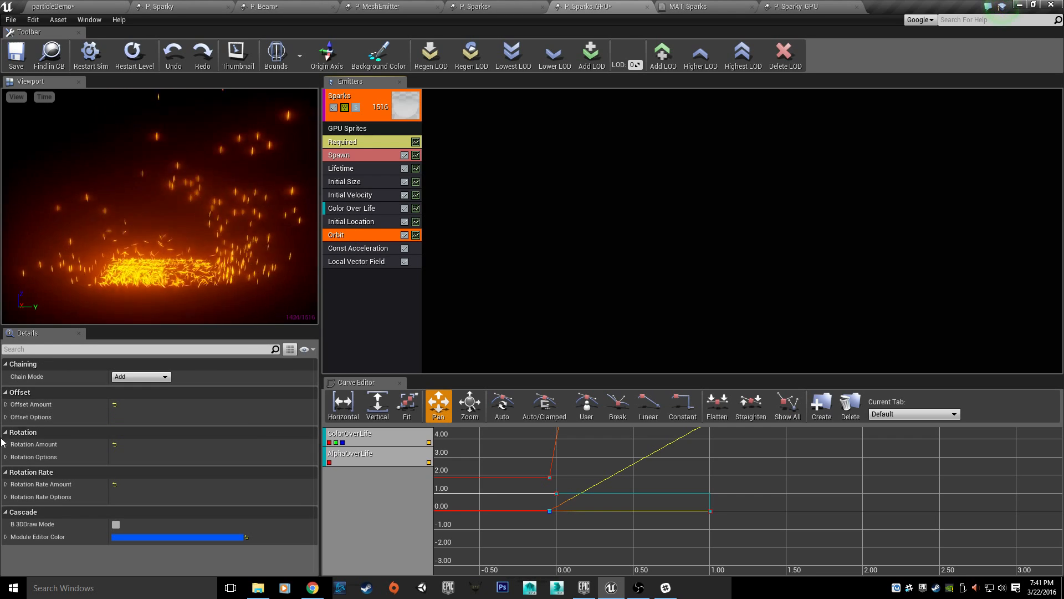
{"action": "left_click", "coordinate": [6, 405]}
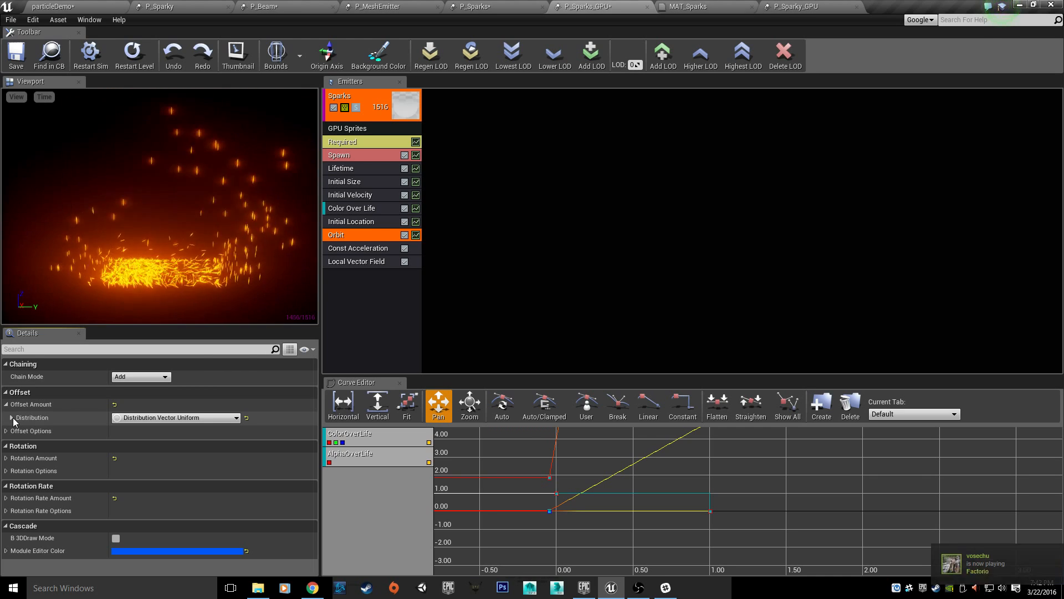
{"action": "left_click", "coordinate": [6, 405]}
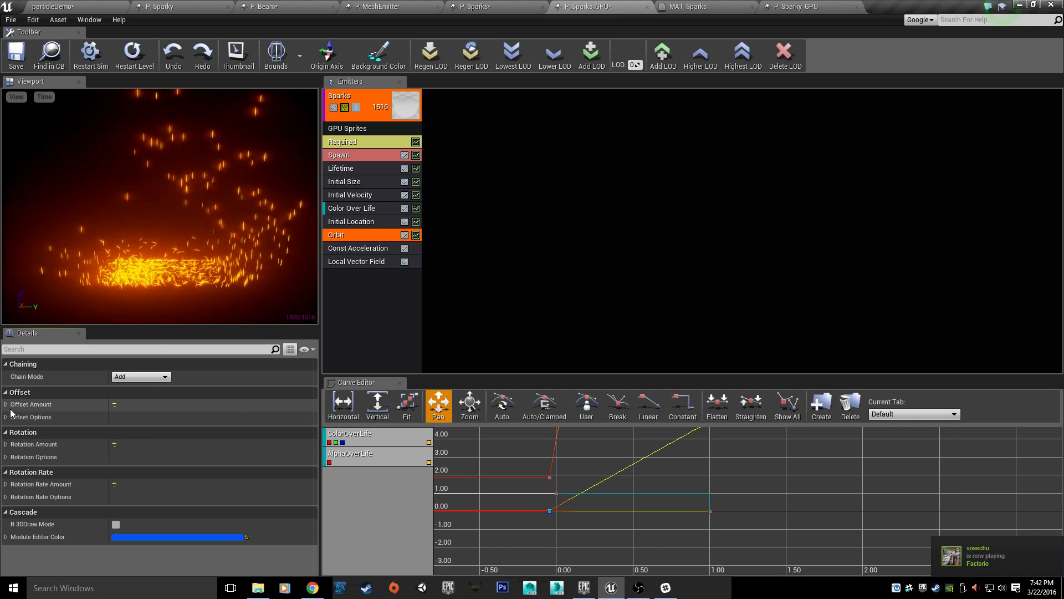
{"action": "left_click", "coordinate": [6, 404]}
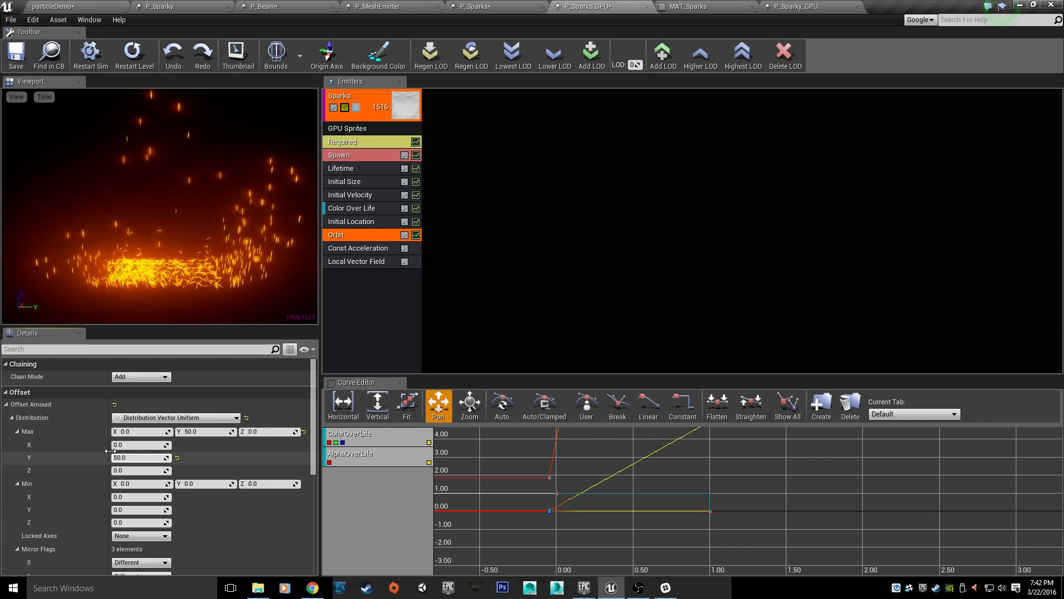
{"action": "left_click", "coordinate": [137, 471]}
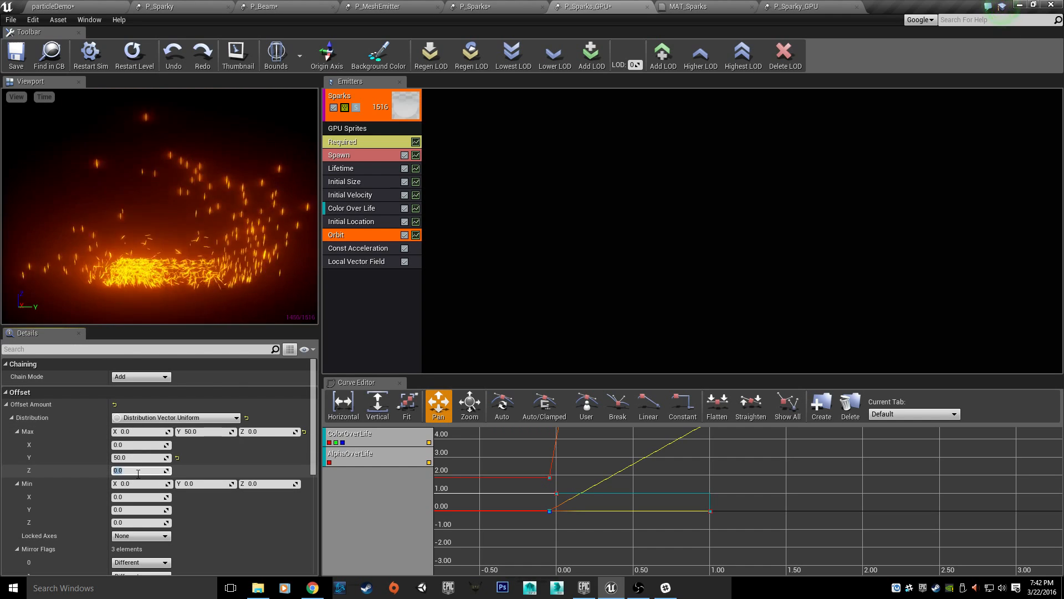
{"action": "left_click", "coordinate": [139, 457]}
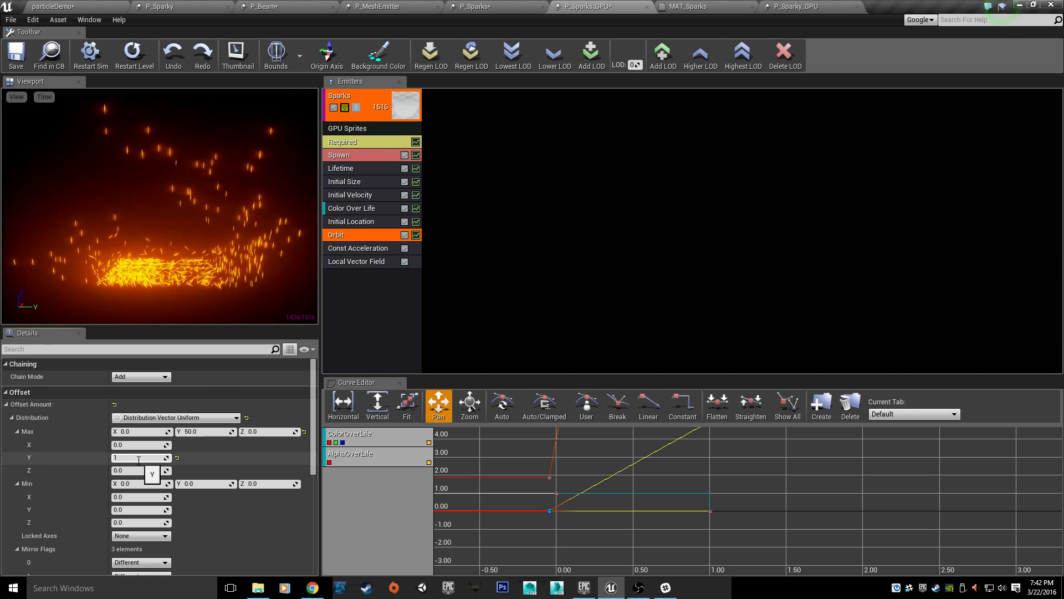
{"action": "type", "text": "100"}
{"action": "key", "text": "Return"}
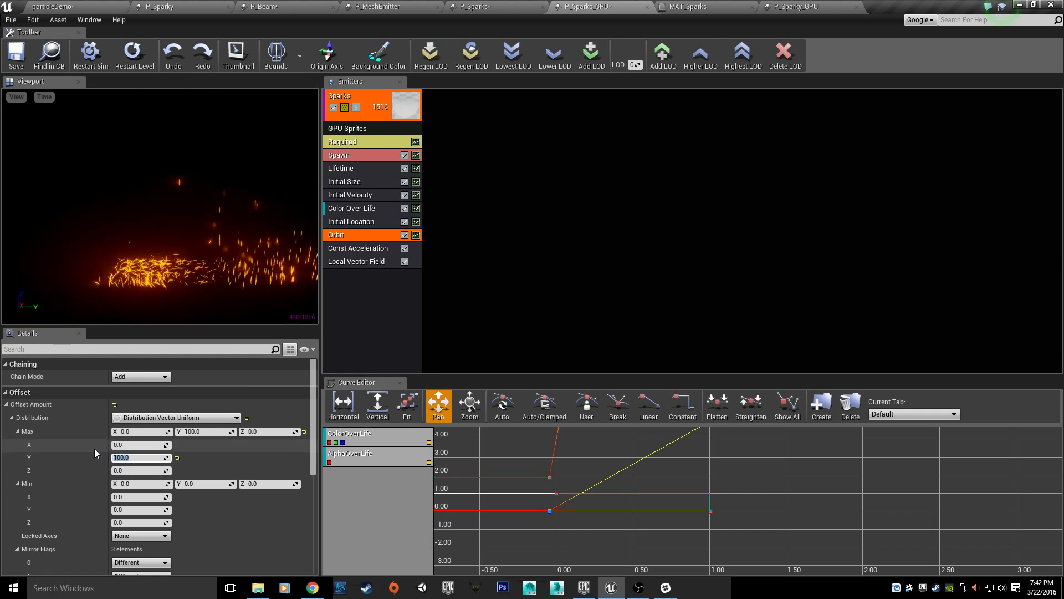
Step: Set the Orbit Offset Amount's Max X to 50 and check the spark spread in the preview
{"action": "left_click_drag", "start_coordinate": [138, 221], "coordinate": [222, 213]}
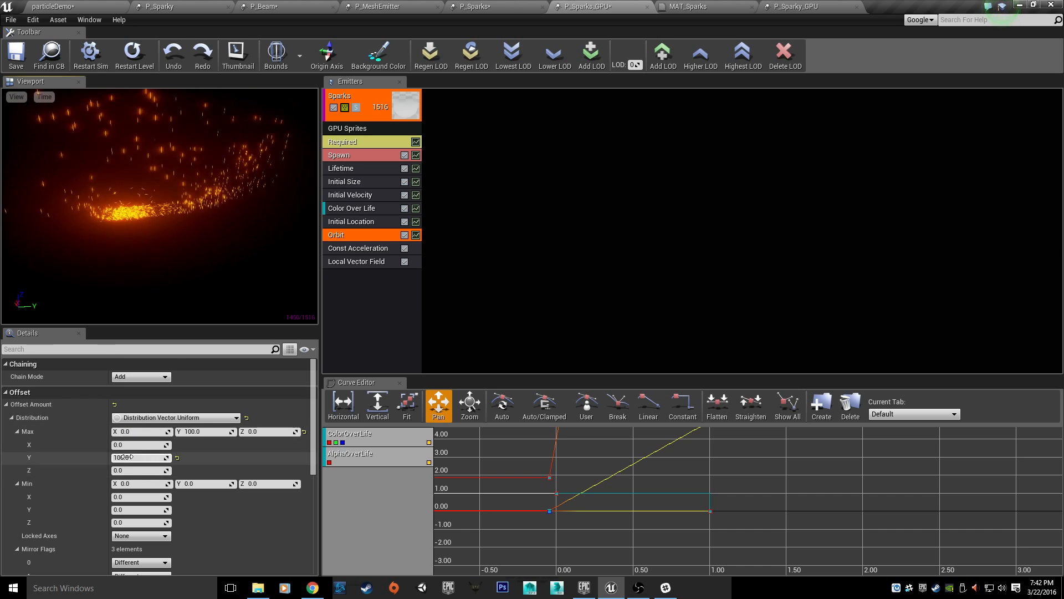
{"action": "left_click", "coordinate": [139, 445]}
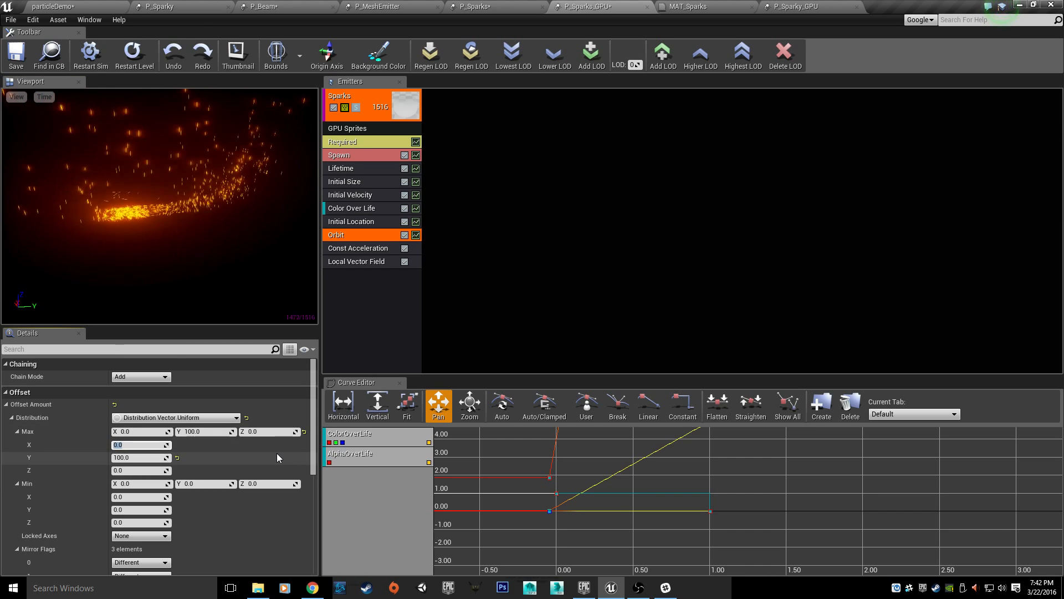
{"action": "type", "text": "50"}
{"action": "key", "text": "Return"}
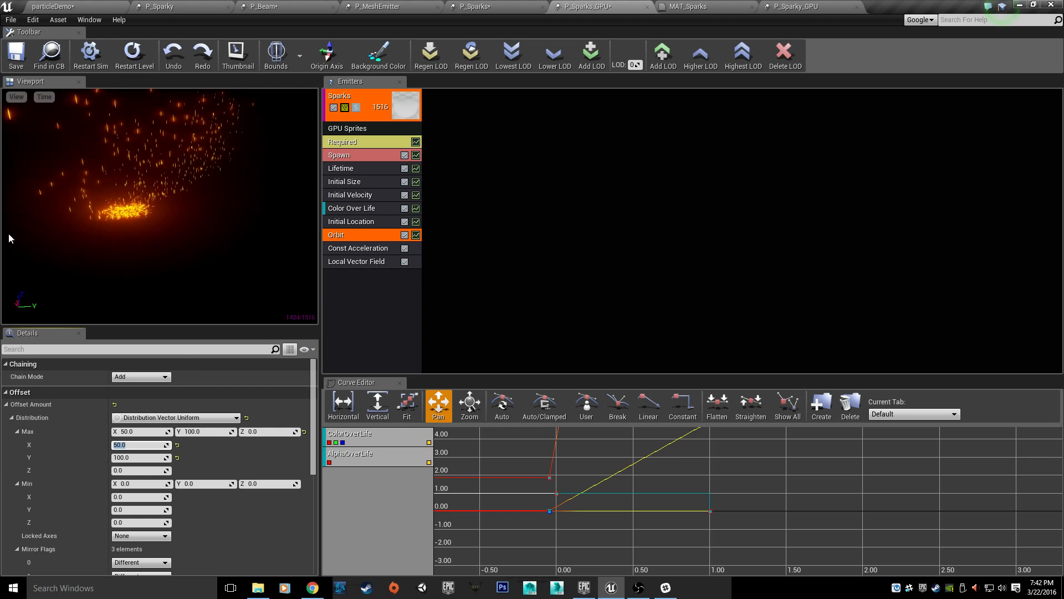
{"action": "left_click_drag", "start_coordinate": [10, 236], "coordinate": [145, 211]}
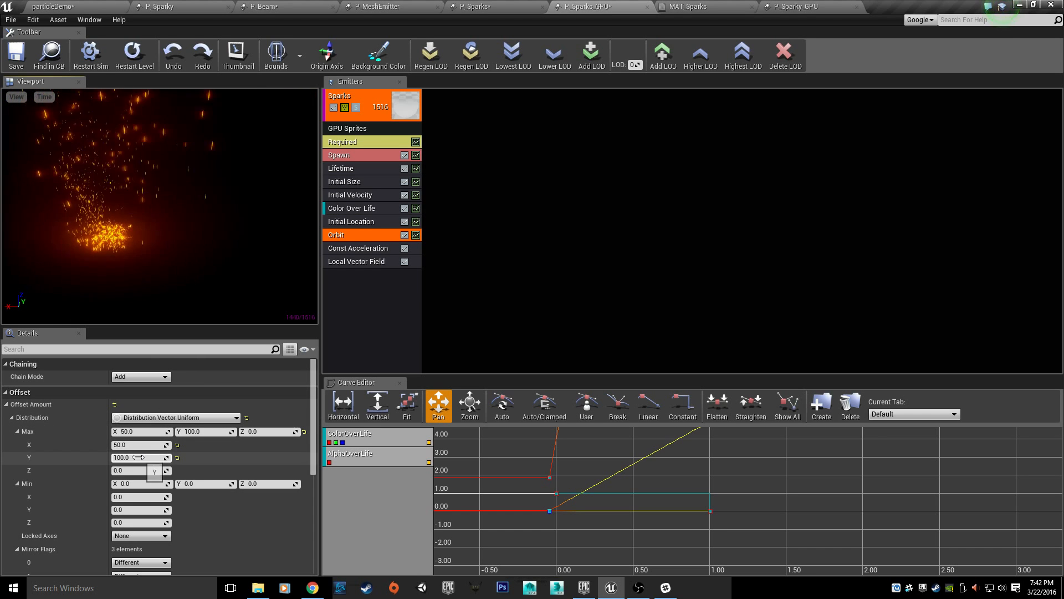
Step: Set the Orbit Offset Amount's Min to X -50 and Y -100, and check how the sparks spread
{"action": "left_click", "coordinate": [157, 483]}
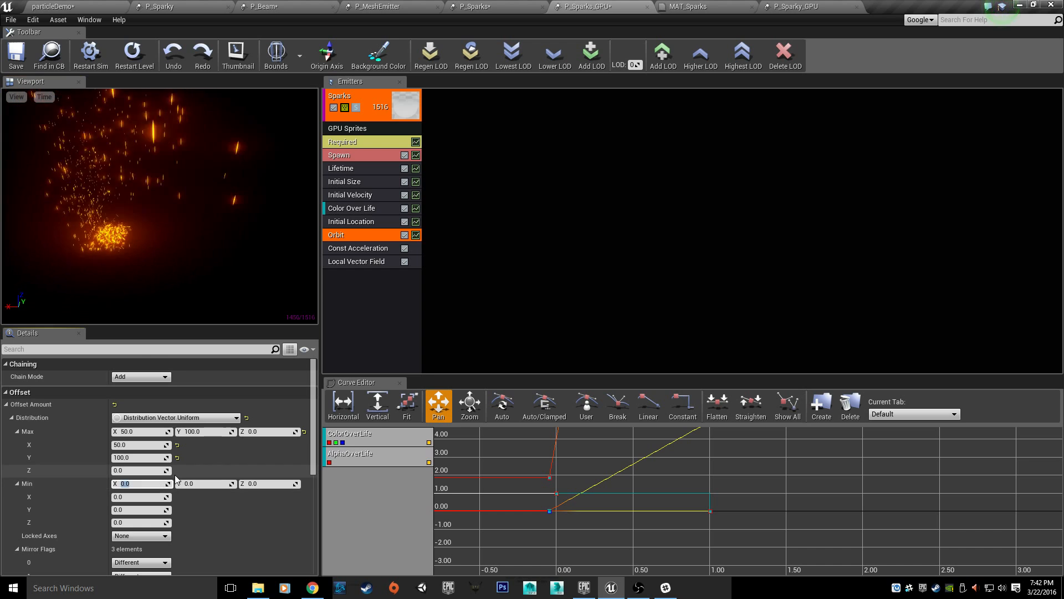
{"action": "type", "text": "-50"}
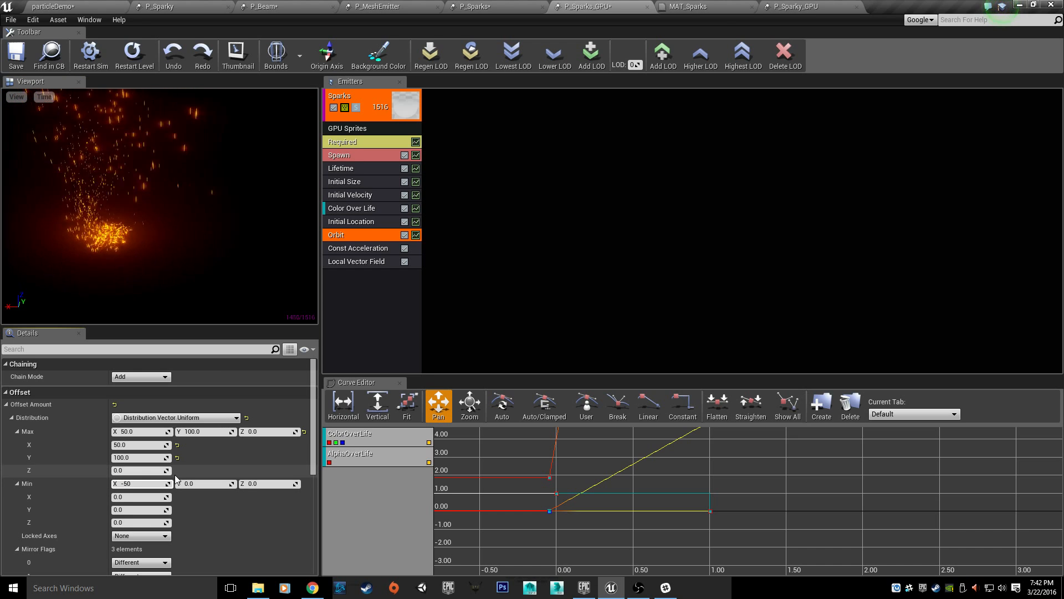
{"action": "key", "text": "Tab"}
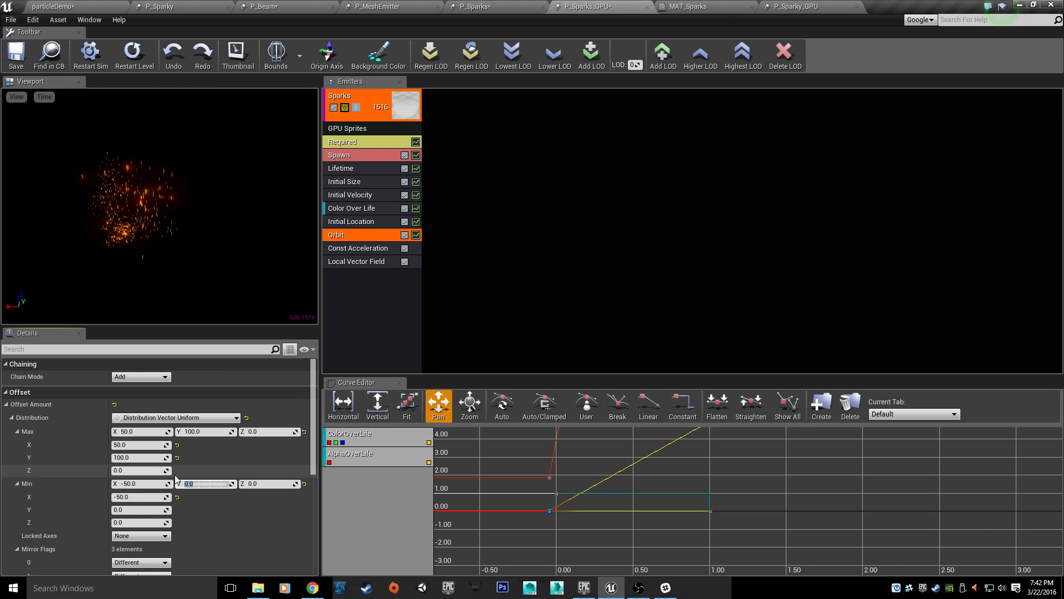
{"action": "type", "text": "-10"}
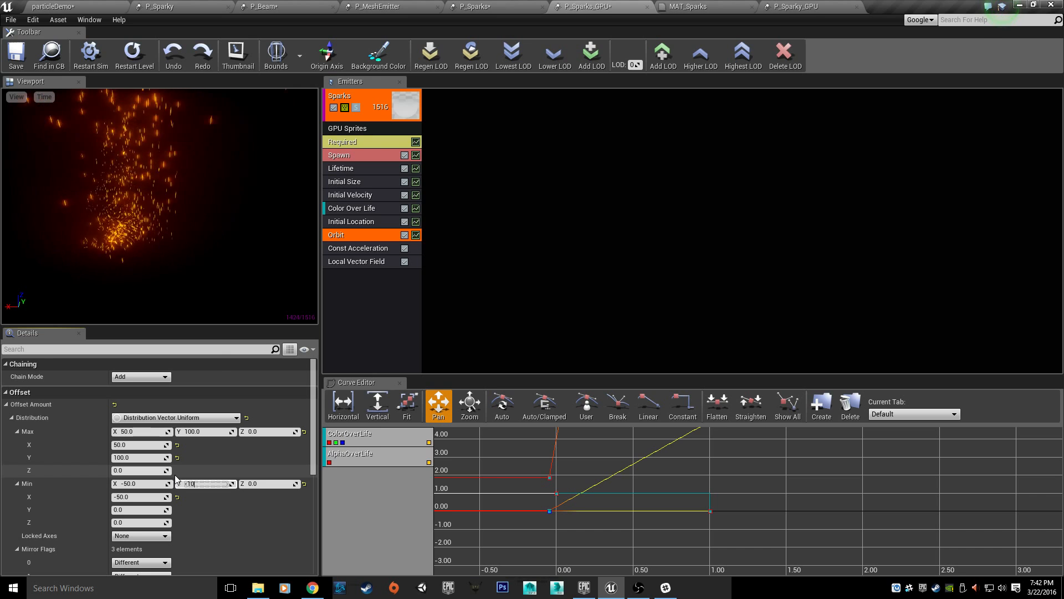
{"action": "type", "text": "0"}
{"action": "key", "text": "Return"}
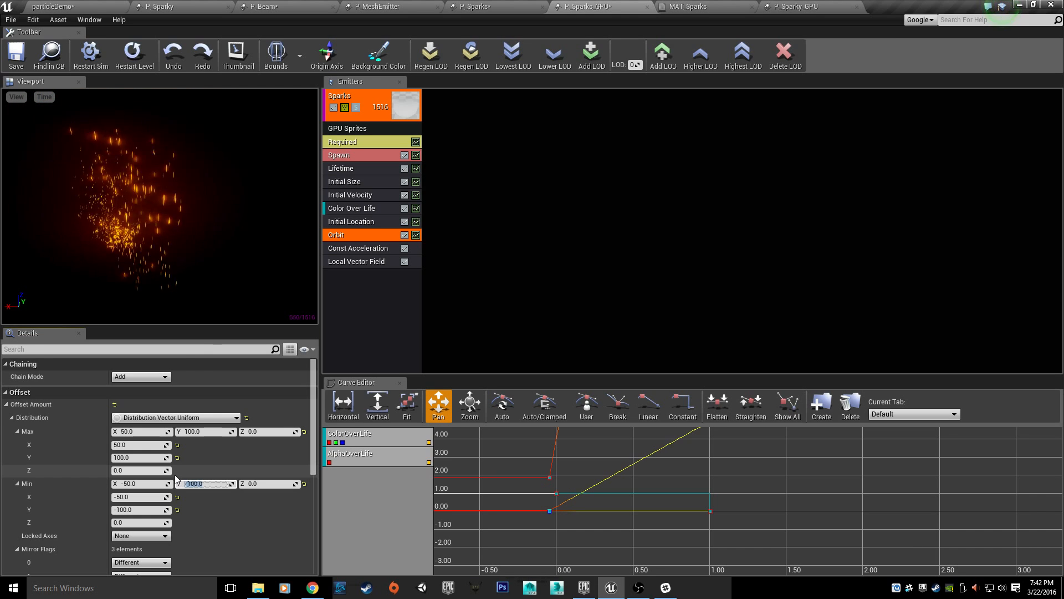
{"action": "left_click_drag", "start_coordinate": [112, 272], "coordinate": [185, 242]}
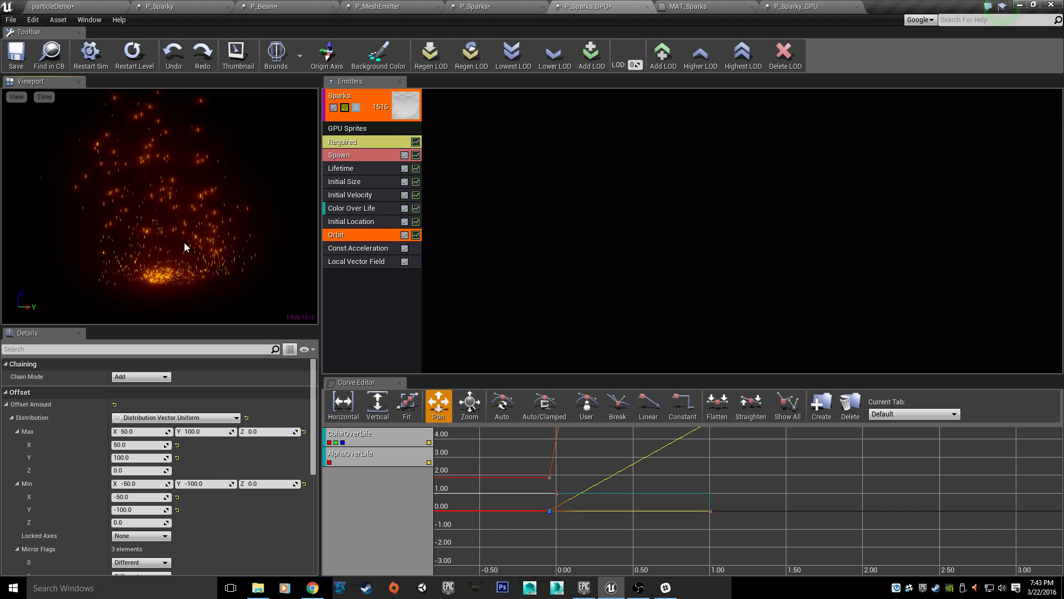
Step: Save the P_Sparks_GPU and P_Sparks particle systems and close both
{"action": "left_click", "coordinate": [22, 48]}
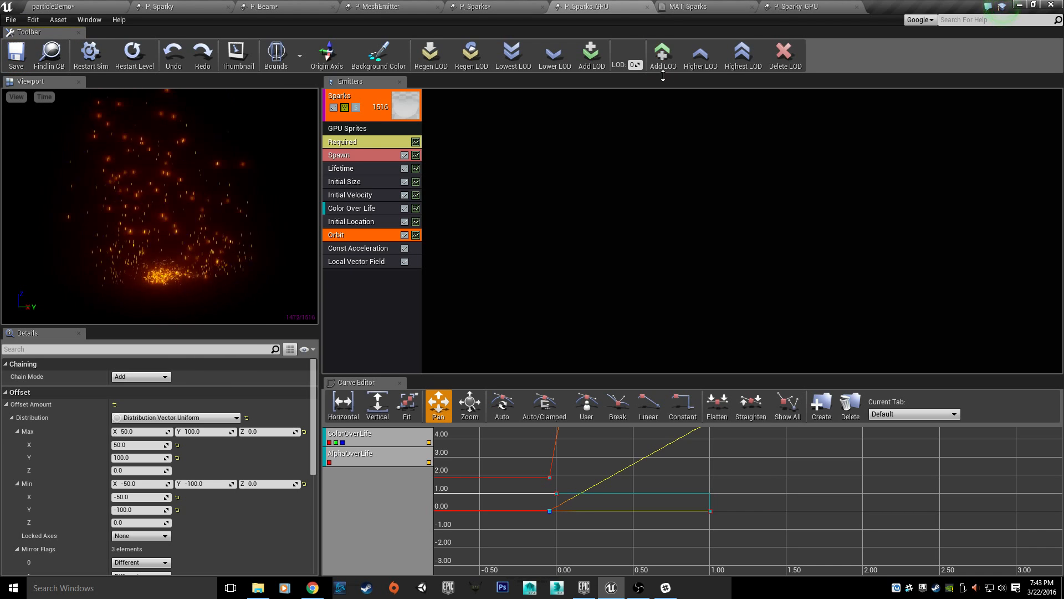
{"action": "left_click", "coordinate": [646, 7]}
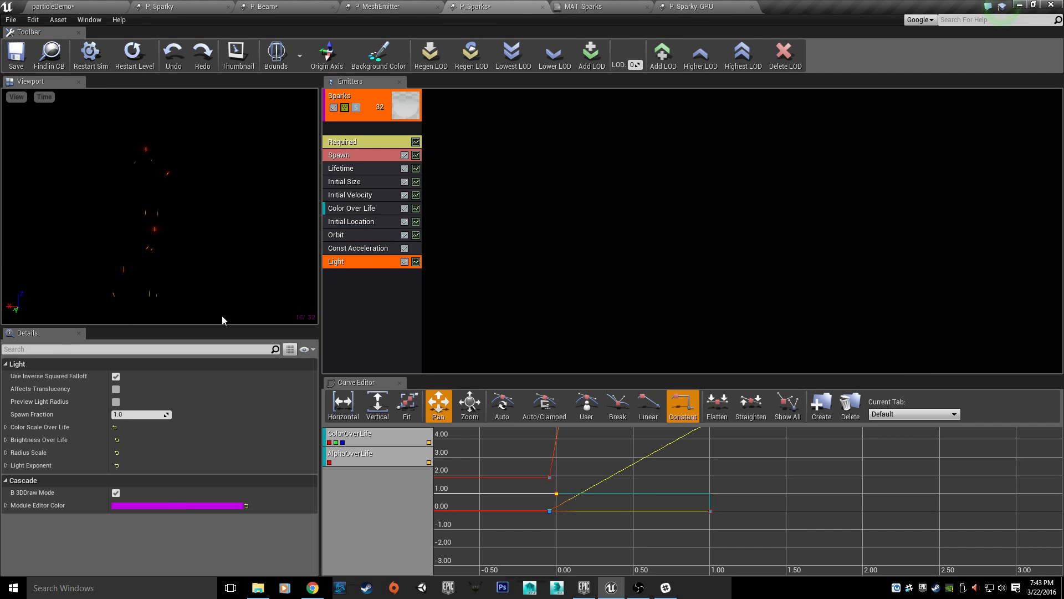
{"action": "left_click", "coordinate": [16, 55]}
{"action": "left_click", "coordinate": [542, 7]}
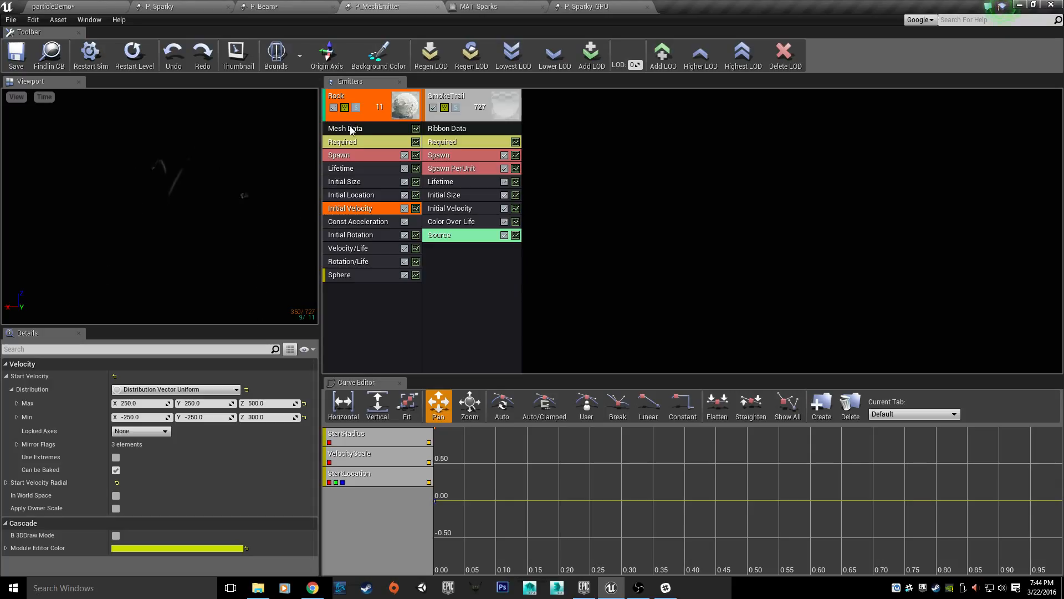
Step: Set the mesh of the Rock emitter's Mesh Data module to SM_Couch
{"action": "left_click", "coordinate": [369, 119]}
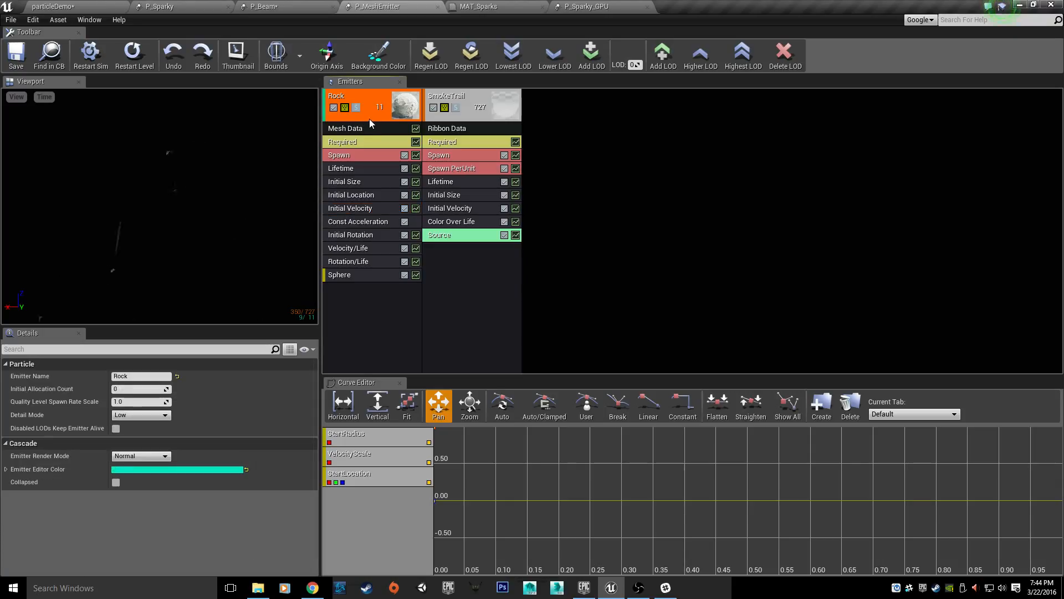
{"action": "left_click", "coordinate": [354, 127]}
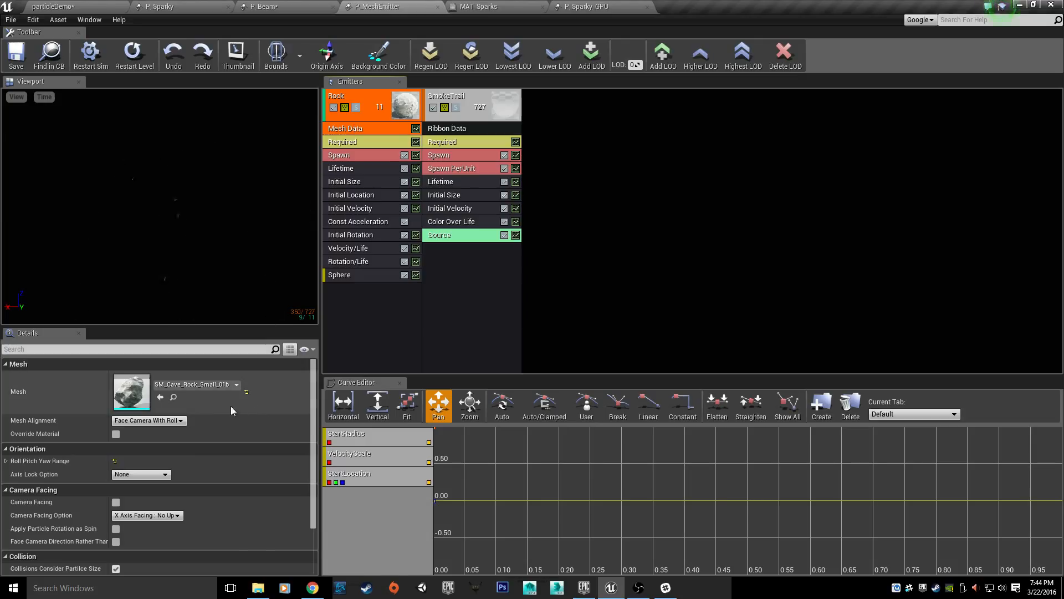
{"action": "left_click", "coordinate": [209, 386]}
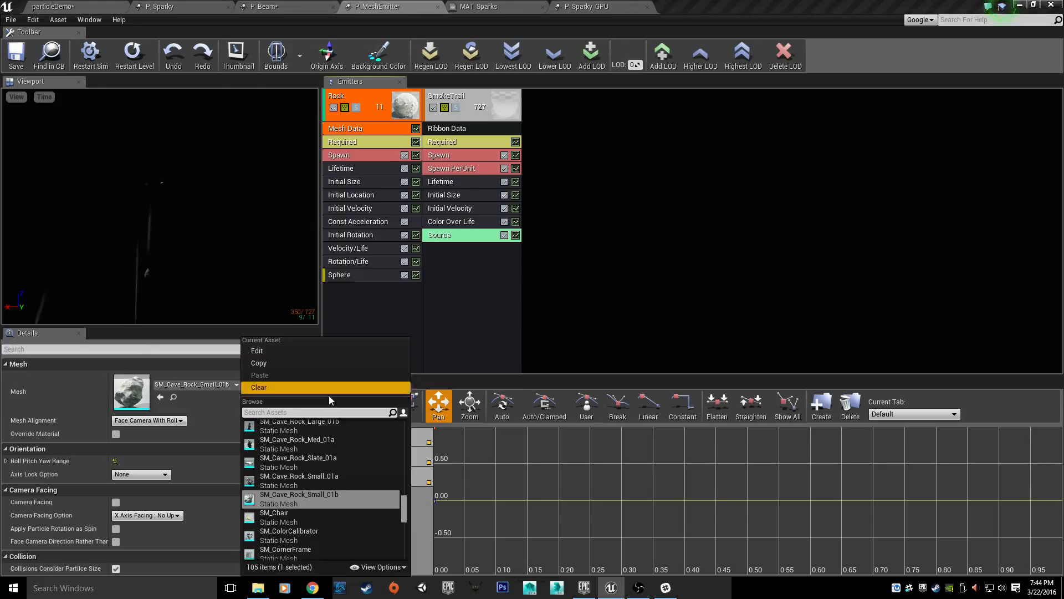
{"action": "scroll", "coordinate": [321, 471], "scroll_direction": "down", "scroll_amount": 3}
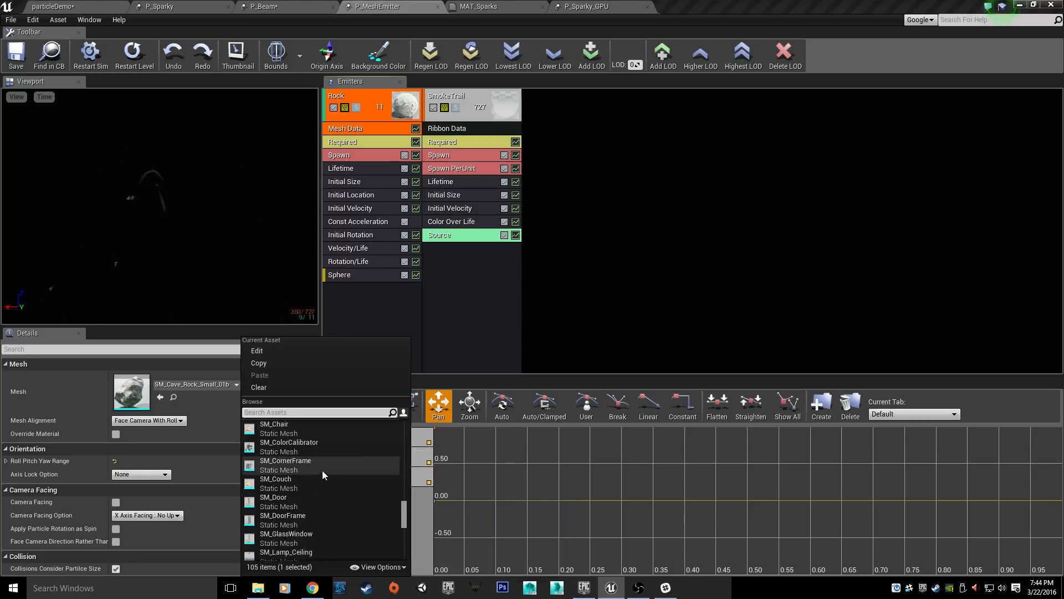
{"action": "left_click", "coordinate": [323, 481]}
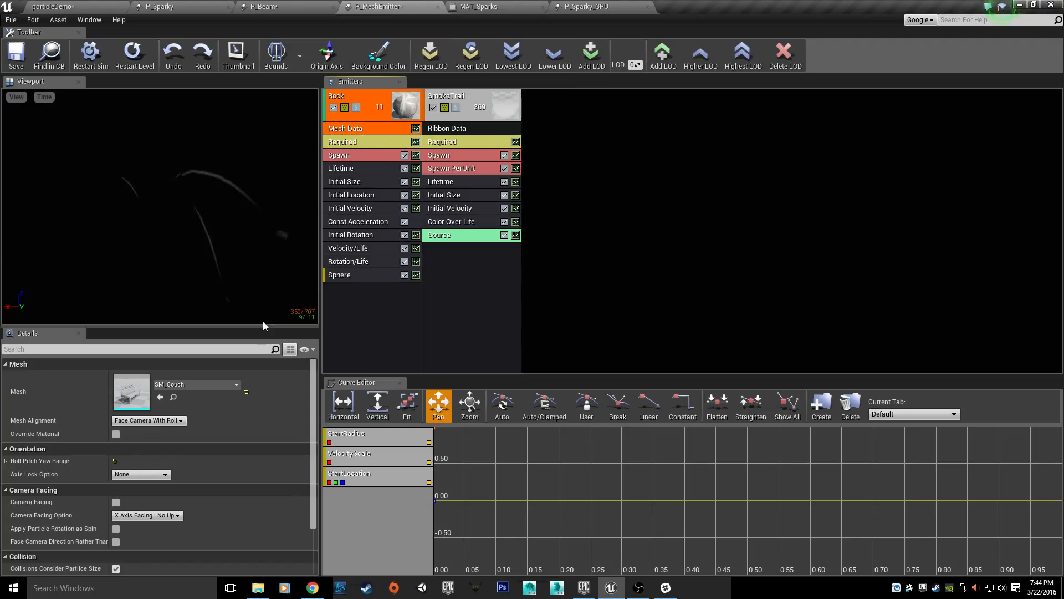
Step: Try to find a couch material for the Rock emitter's Required module by searching for "cou"
{"action": "left_click", "coordinate": [408, 111]}
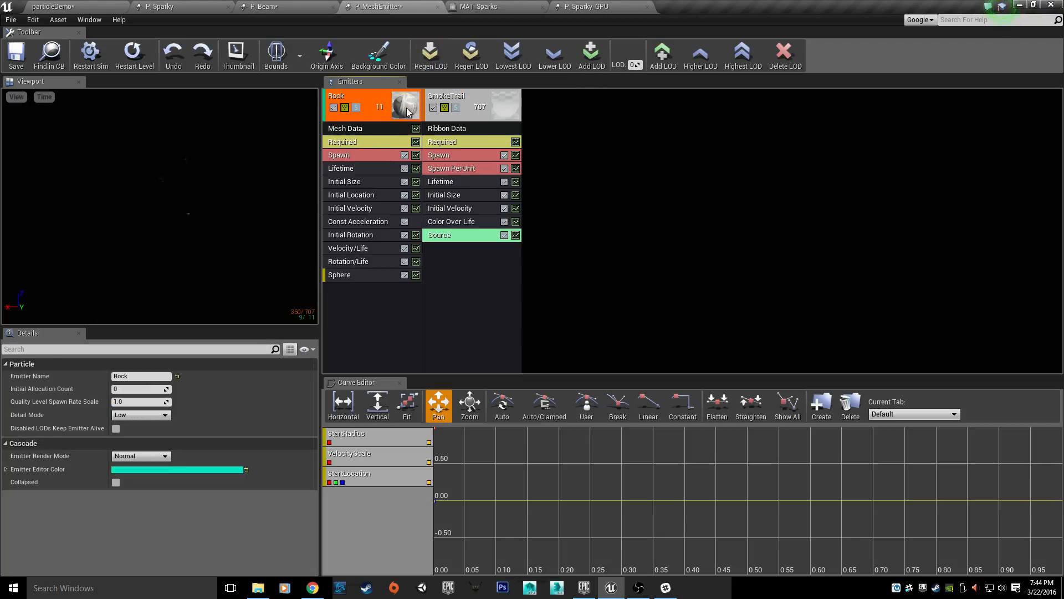
{"action": "left_click", "coordinate": [383, 132]}
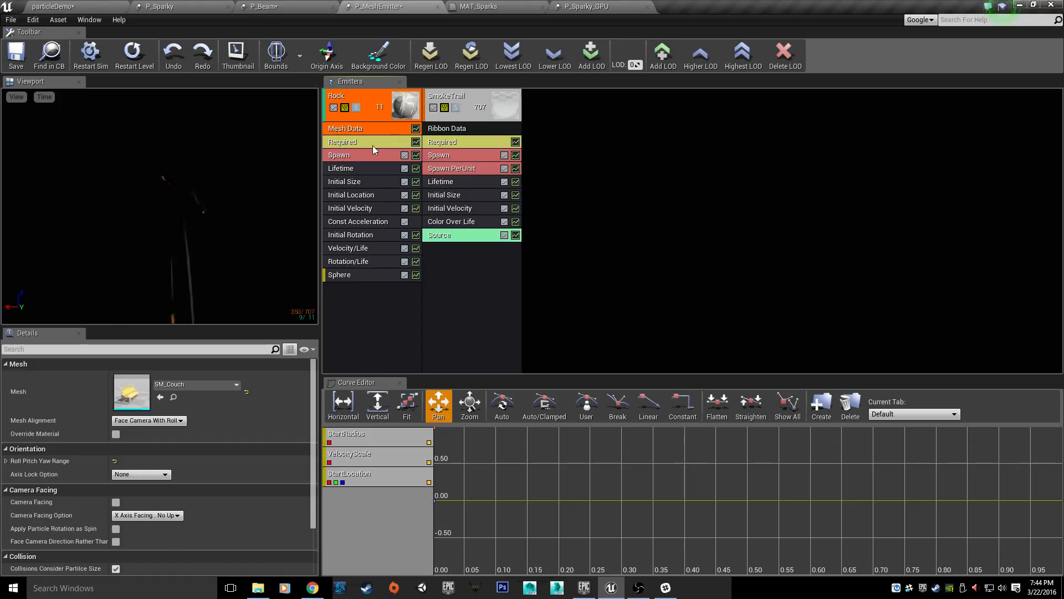
{"action": "left_click", "coordinate": [373, 145]}
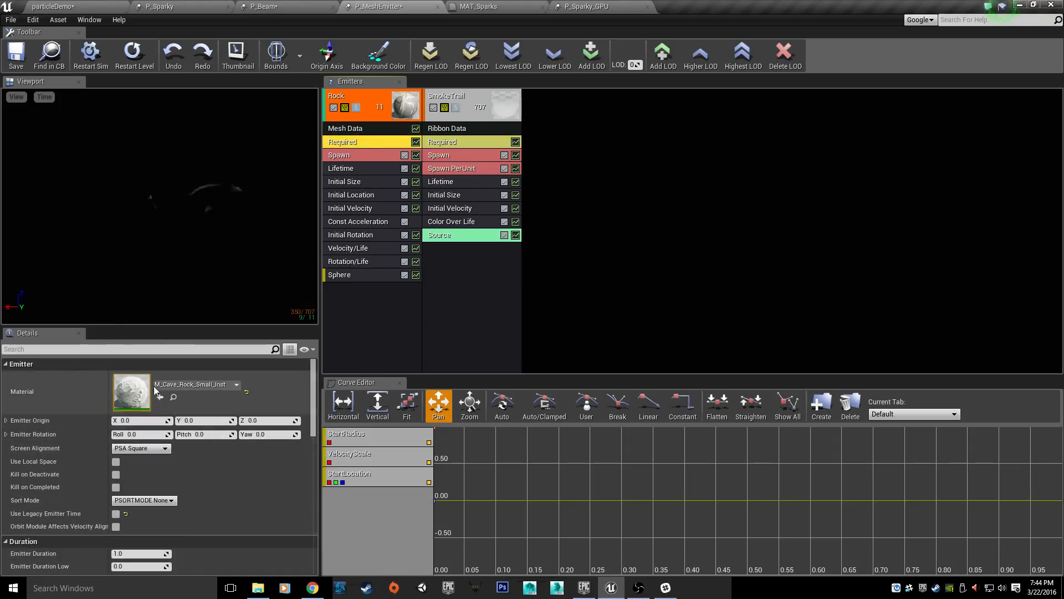
{"action": "left_click", "coordinate": [185, 384]}
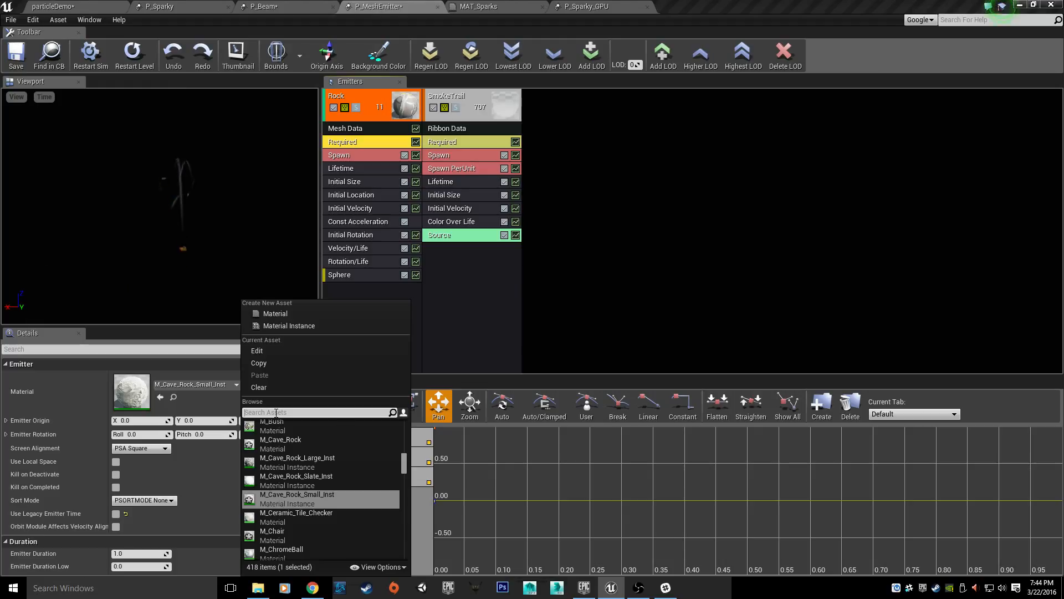
{"action": "type", "text": "cou"}
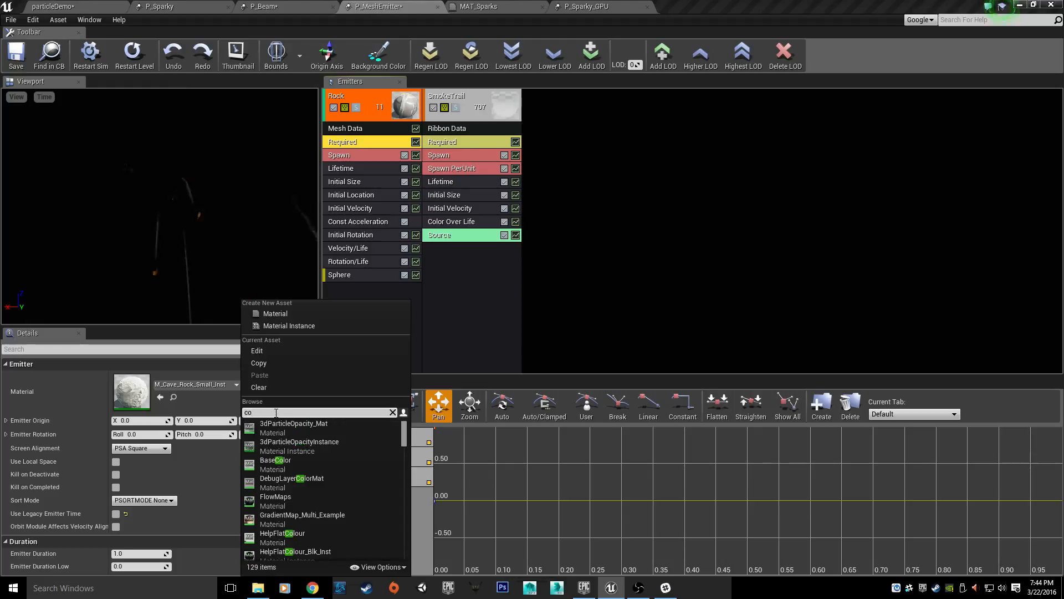
{"action": "key", "text": "BackSpace"}
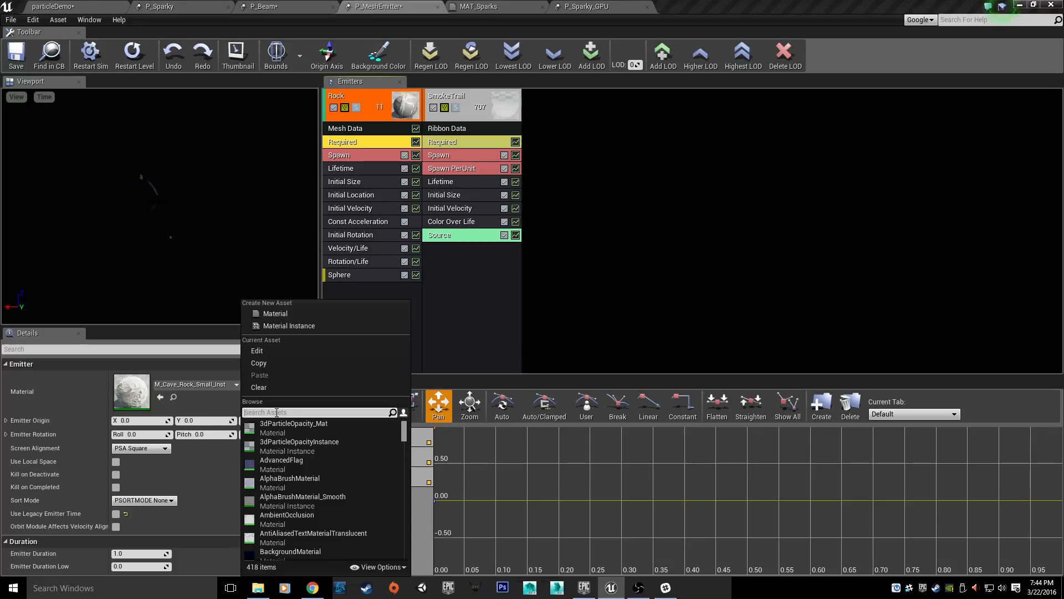
{"action": "left_click", "coordinate": [120, 194]}
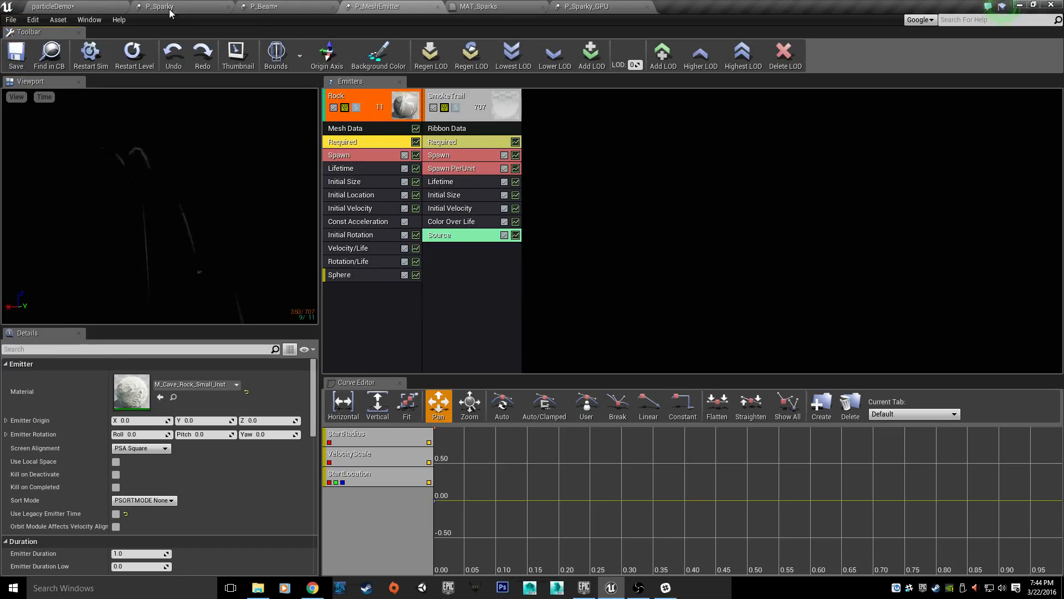
Step: Place P_MeshEmitter on the floor of the particleDemo level at about X -290, Y -180, Z 20
{"action": "left_click", "coordinate": [50, 6]}
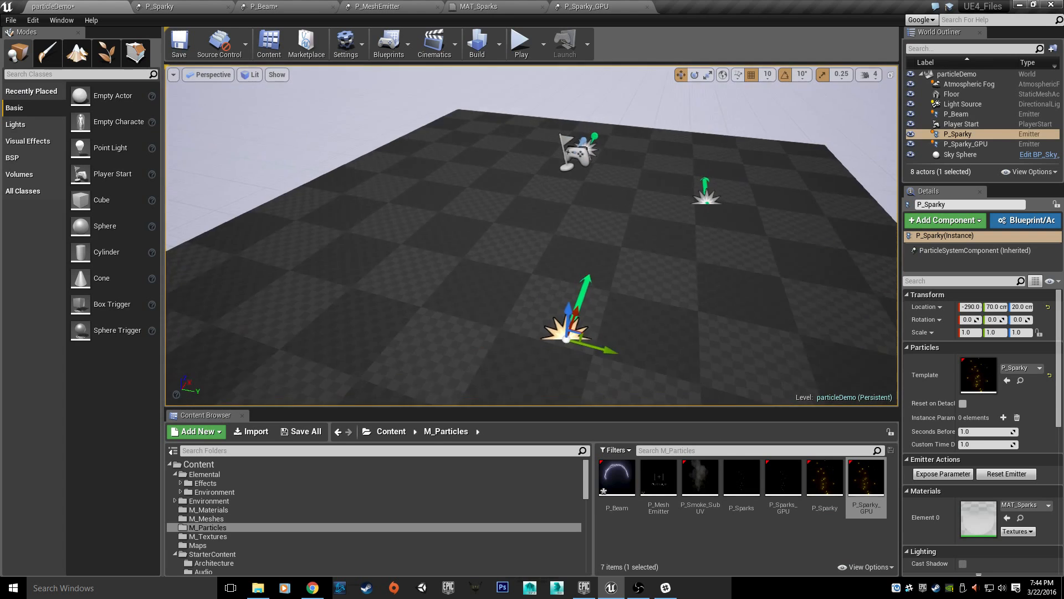
{"action": "right_click_drag", "start_coordinate": [532, 250], "coordinate": [571, 235]}
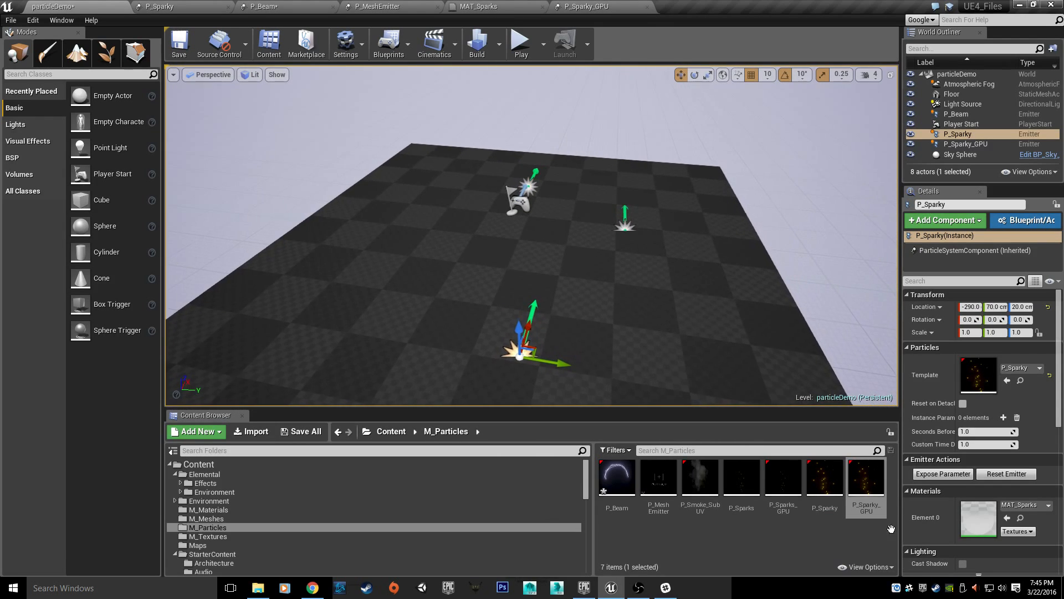
{"action": "left_click_drag", "start_coordinate": [658, 476], "coordinate": [360, 327]}
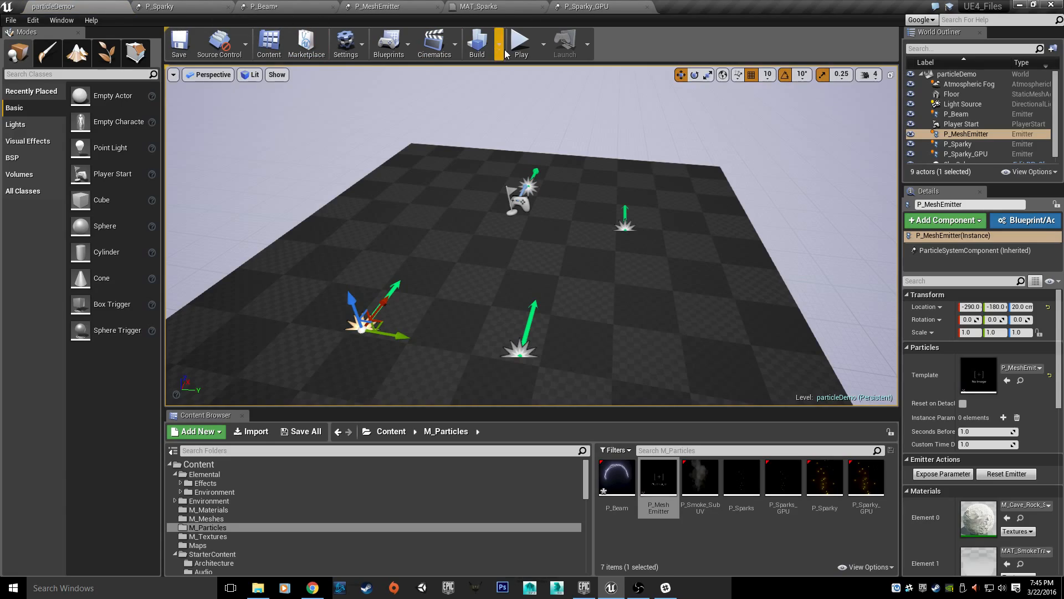
Step: Play the level, fly around to look at the thrown couch meshes and their smoke trails, and stop playing
{"action": "left_click", "coordinate": [520, 42]}
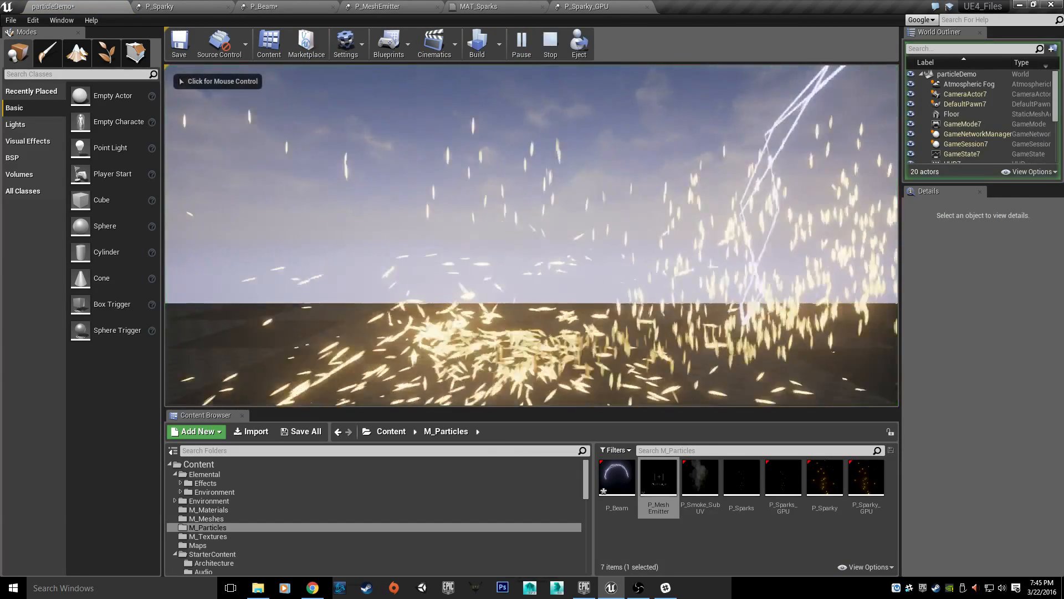
{"action": "left_click", "coordinate": [531, 235]}
{"action": "key", "text": "s"}
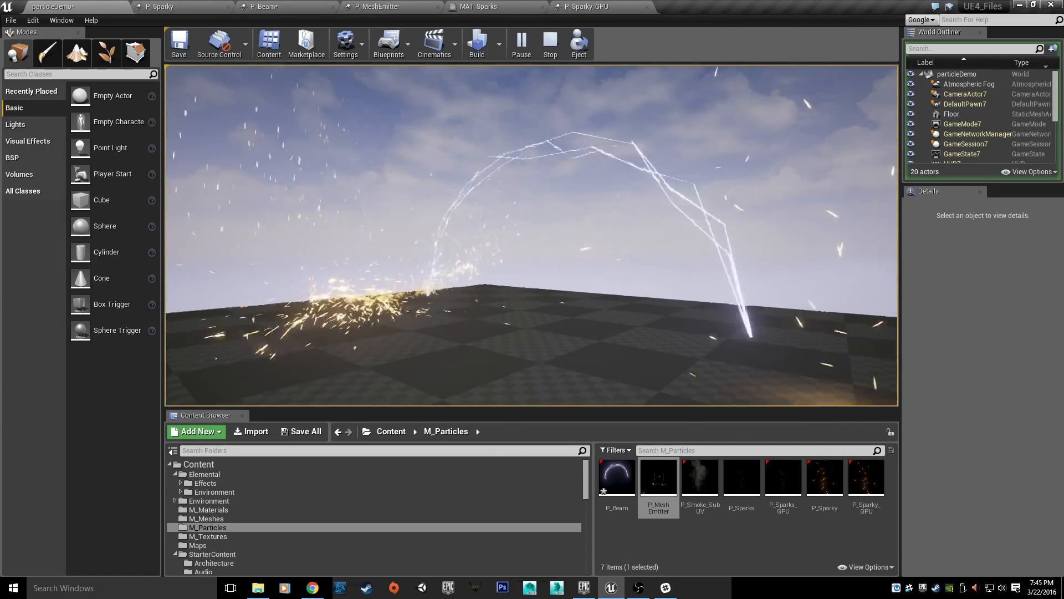
{"action": "key", "text": "a"}
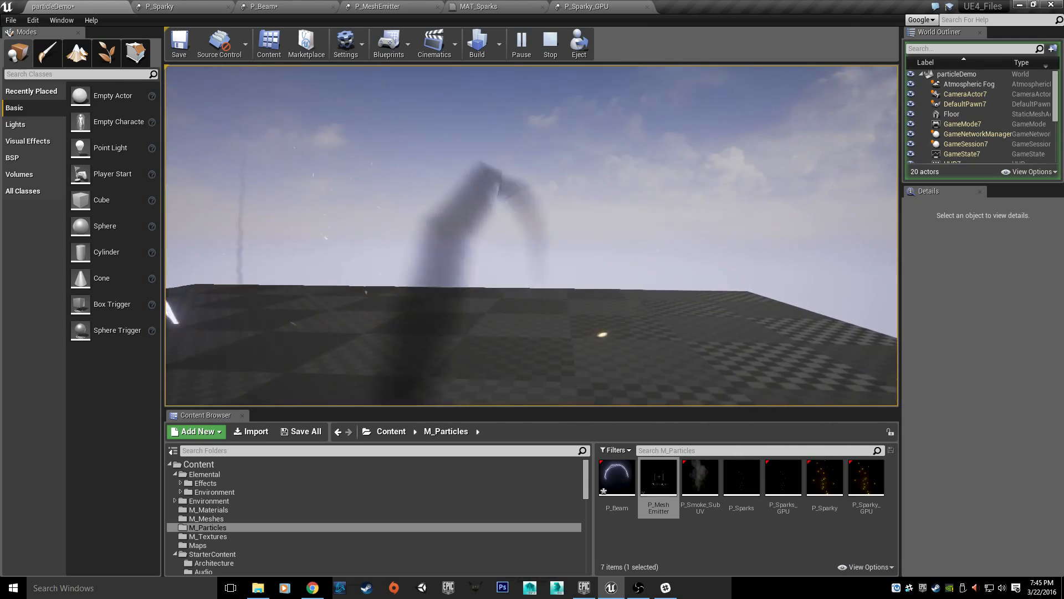
{"action": "key", "text": "w"}
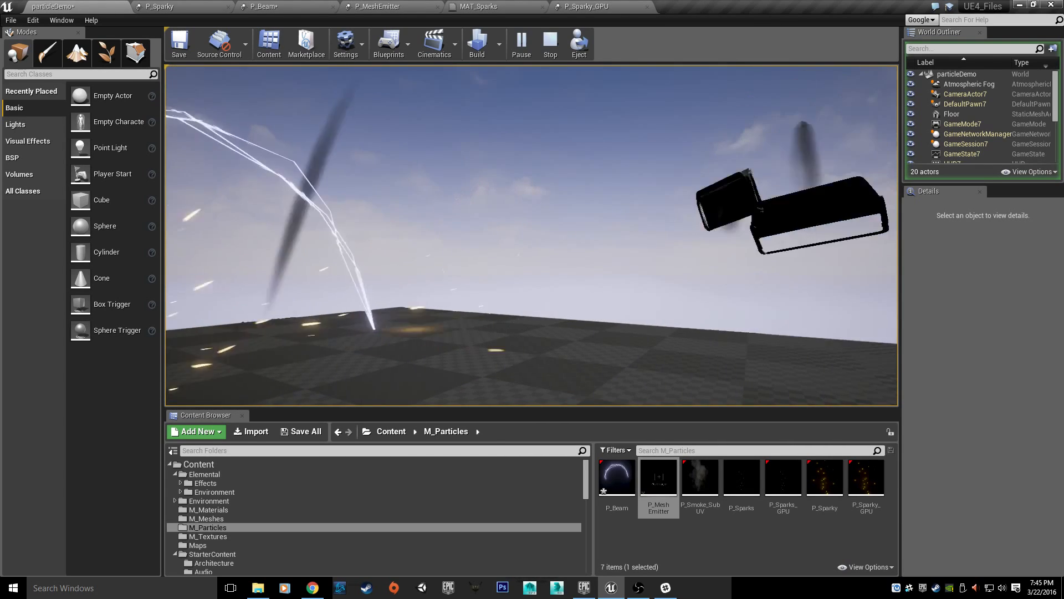
{"action": "key", "text": "Escape"}
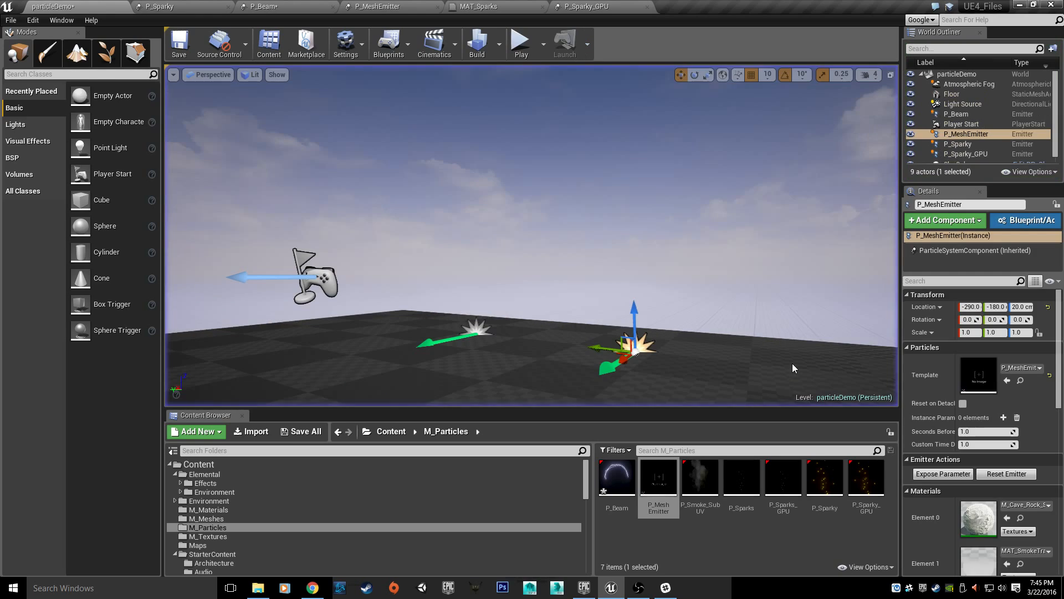
Step: Close the P_Sparky_GPU particle system and return to P_MeshEmitter
{"action": "left_click", "coordinate": [587, 6]}
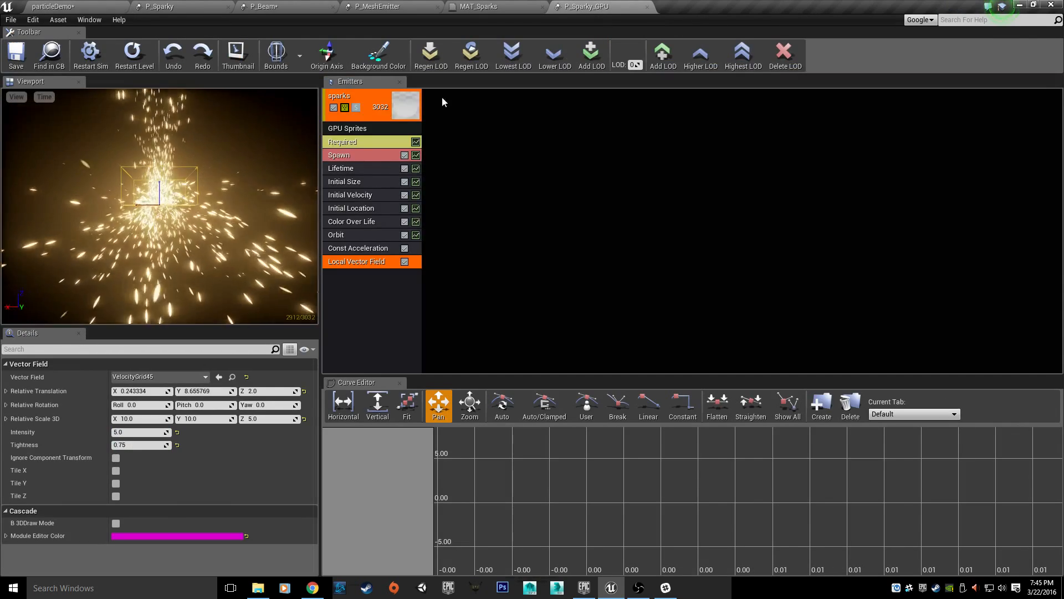
{"action": "left_click", "coordinate": [647, 6]}
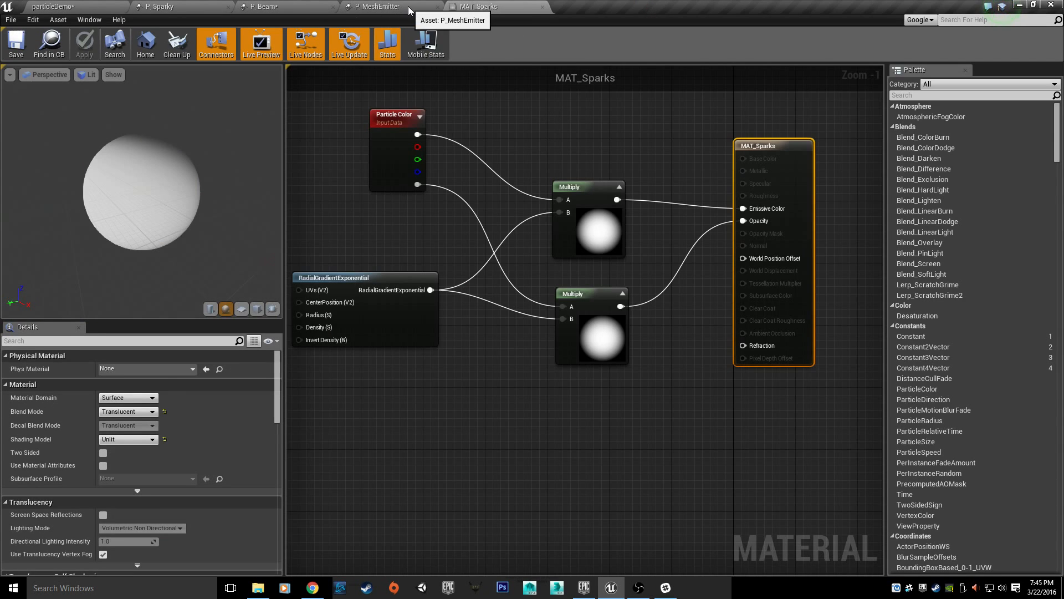
{"action": "left_click", "coordinate": [377, 7]}
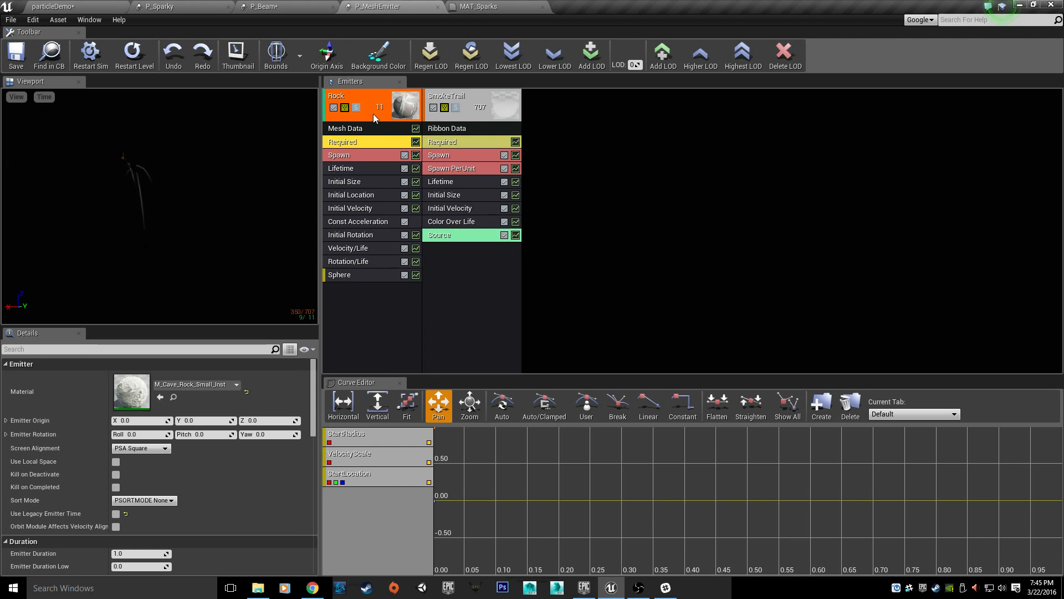
{"action": "left_click", "coordinate": [364, 128]}
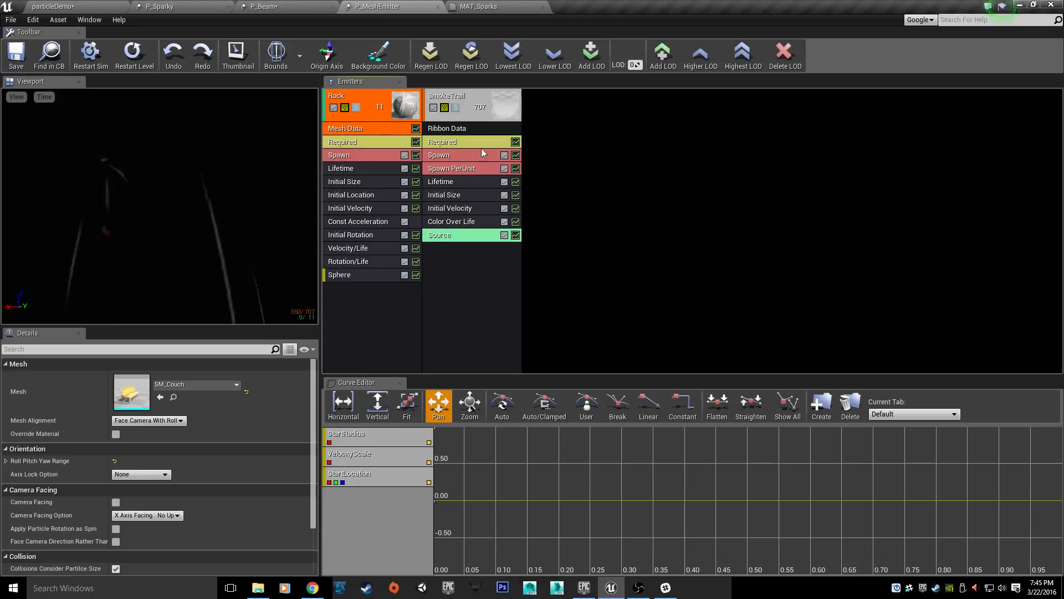
{"action": "right_click", "coordinate": [365, 128]}
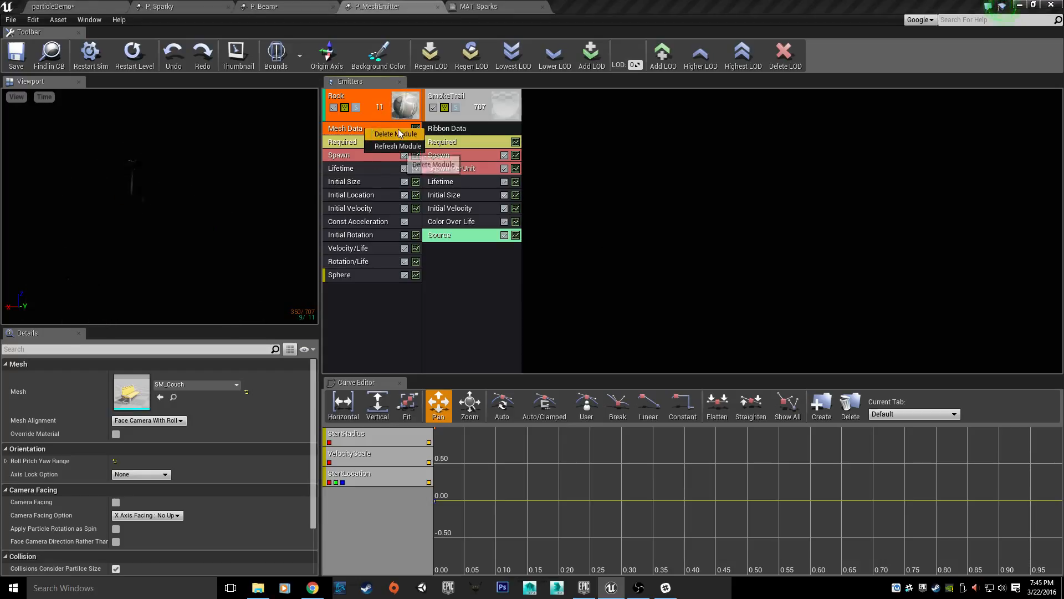
{"action": "right_click", "coordinate": [370, 308]}
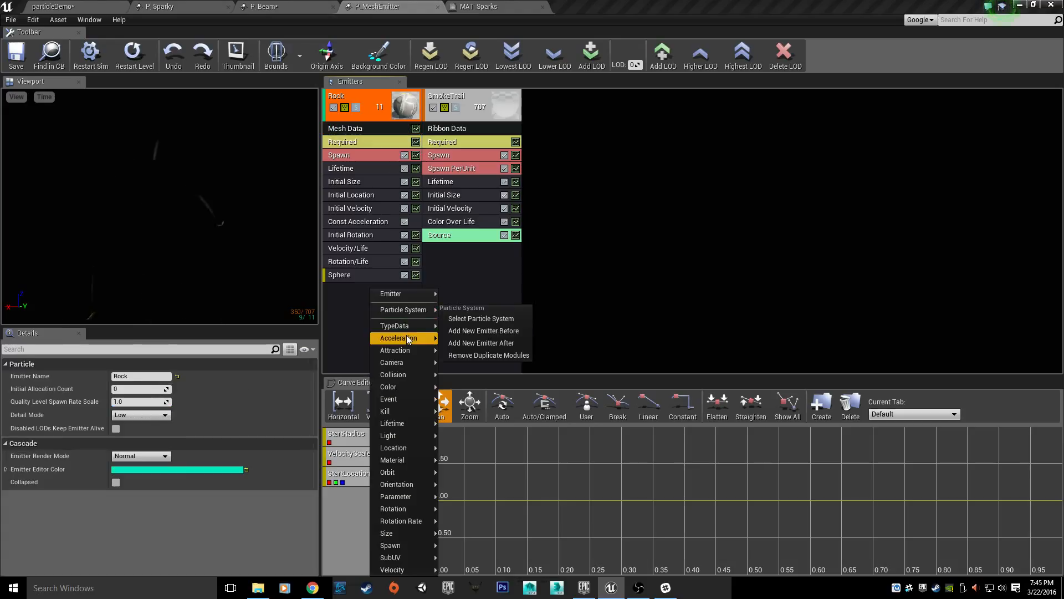
{"action": "mouse_move", "coordinate": [410, 327]}
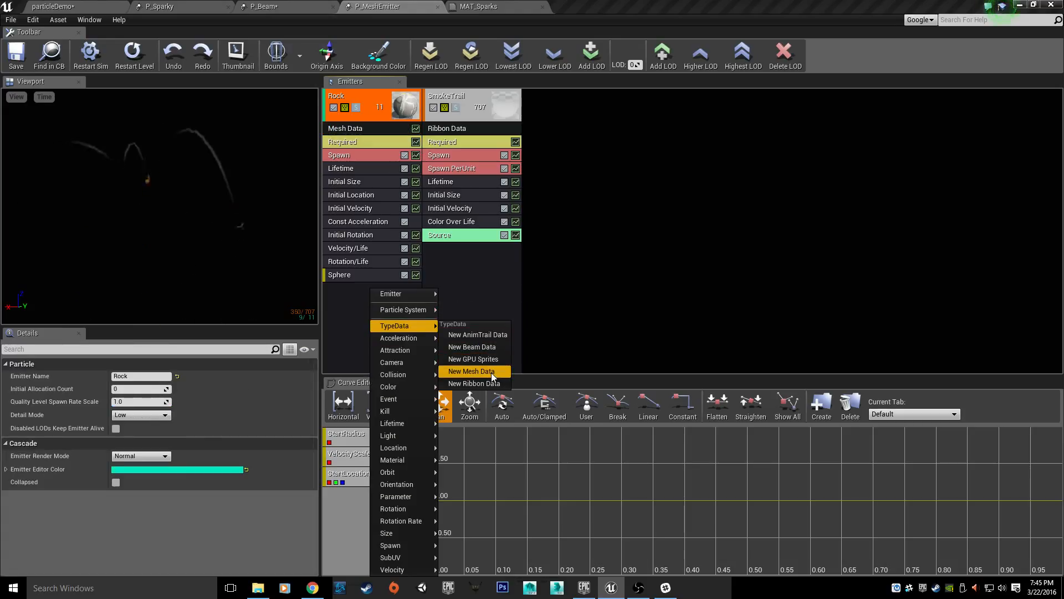
Step: Search the meshes for "rock" and set the Rock emitter's Mesh Data mesh to SM_Cave_Rock_Small_01a
{"action": "left_click", "coordinate": [391, 128]}
{"action": "left_click", "coordinate": [174, 385]}
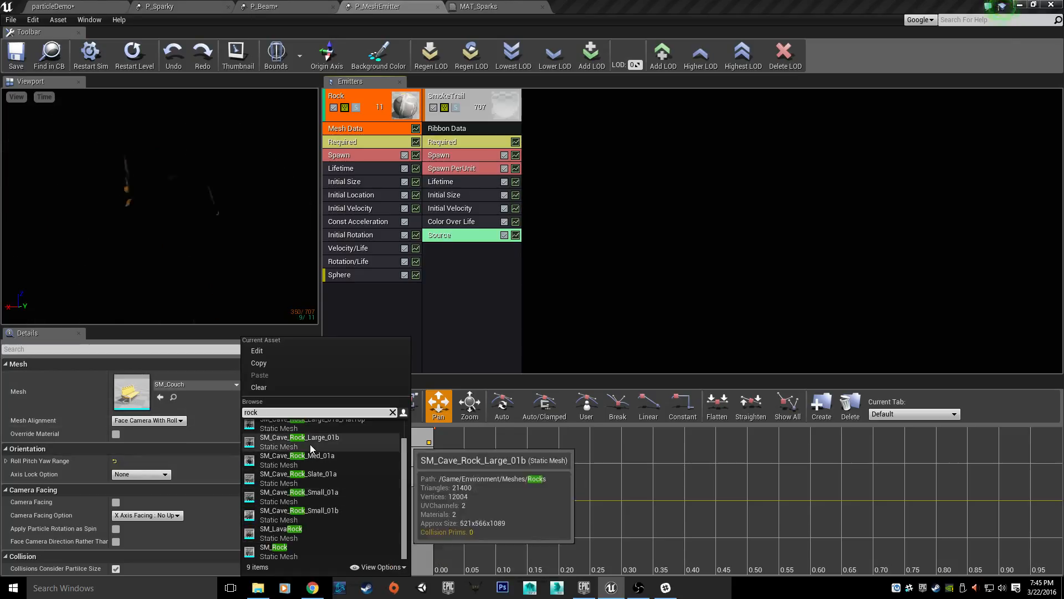
{"action": "left_click", "coordinate": [309, 493]}
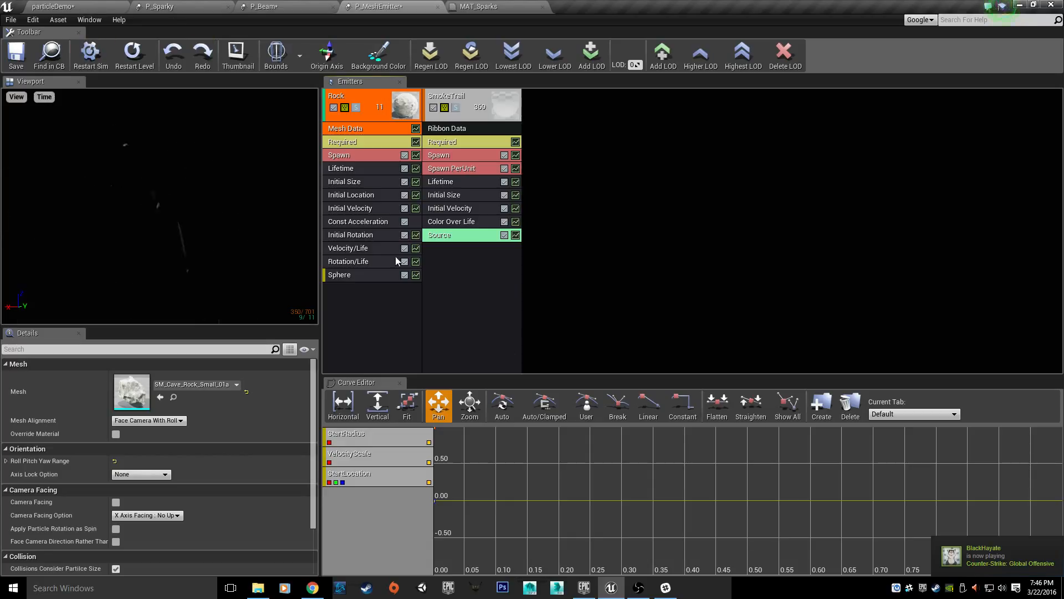
Step: Enable 3D Draw Mode on the Rock emitter's Sphere module and inspect the spawn sphere in the preview
{"action": "left_click", "coordinate": [359, 248]}
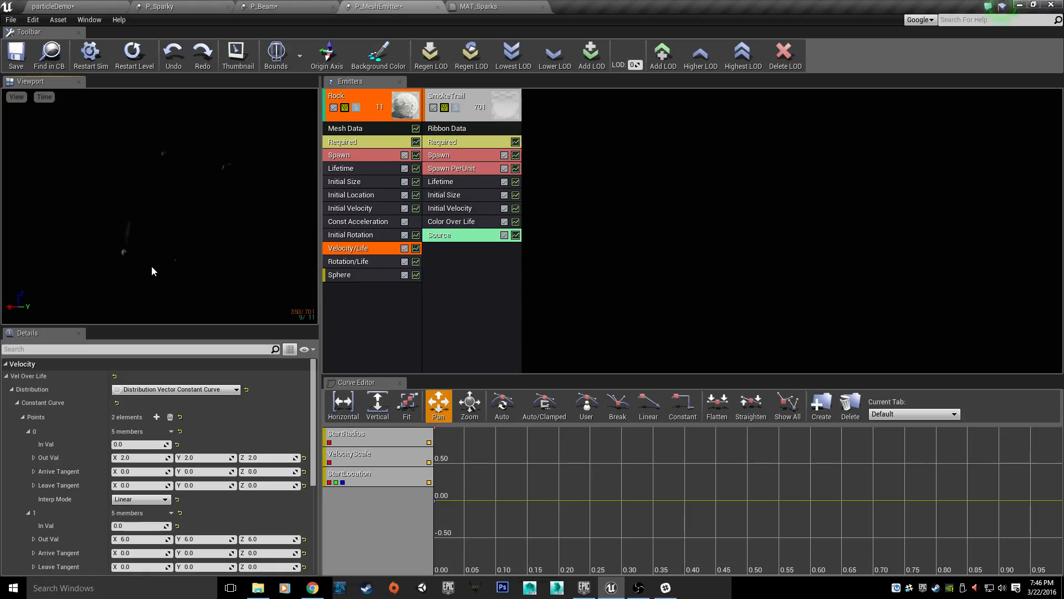
{"action": "left_click", "coordinate": [347, 275]}
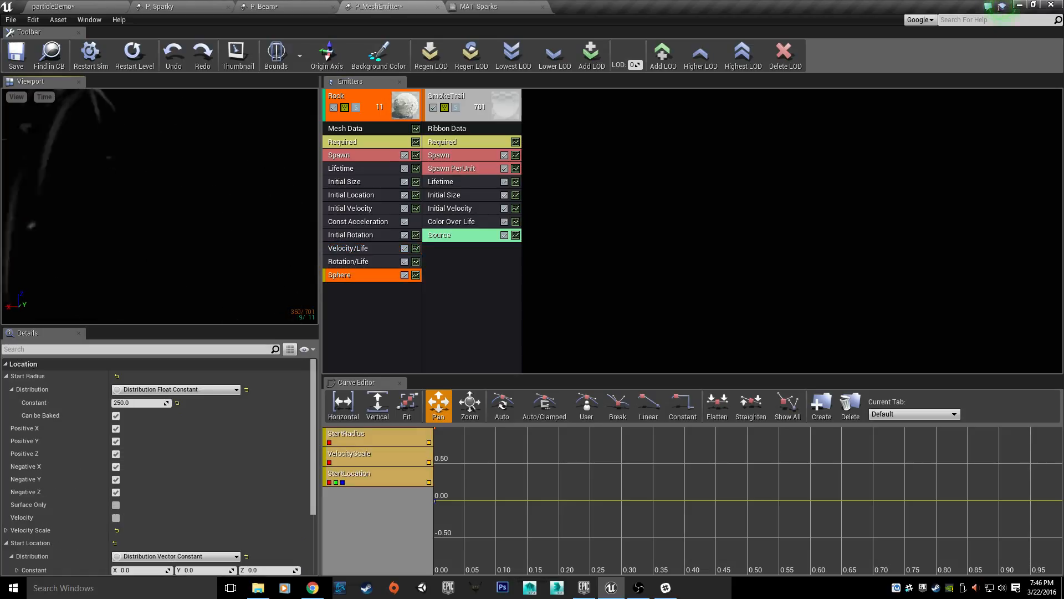
{"action": "scroll", "coordinate": [70, 554], "scroll_direction": "down", "scroll_amount": 3}
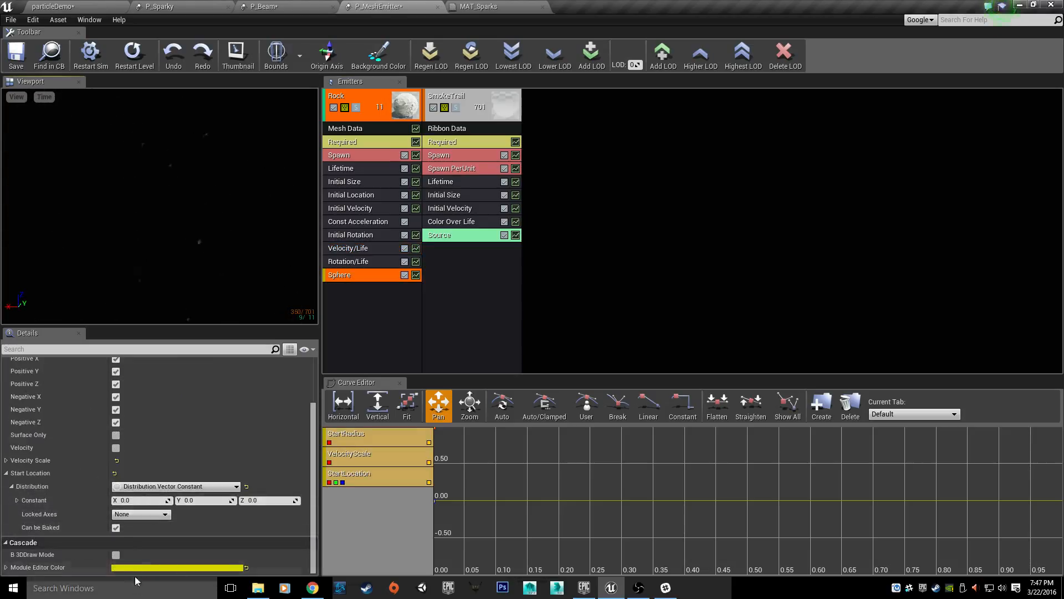
{"action": "left_click", "coordinate": [116, 554]}
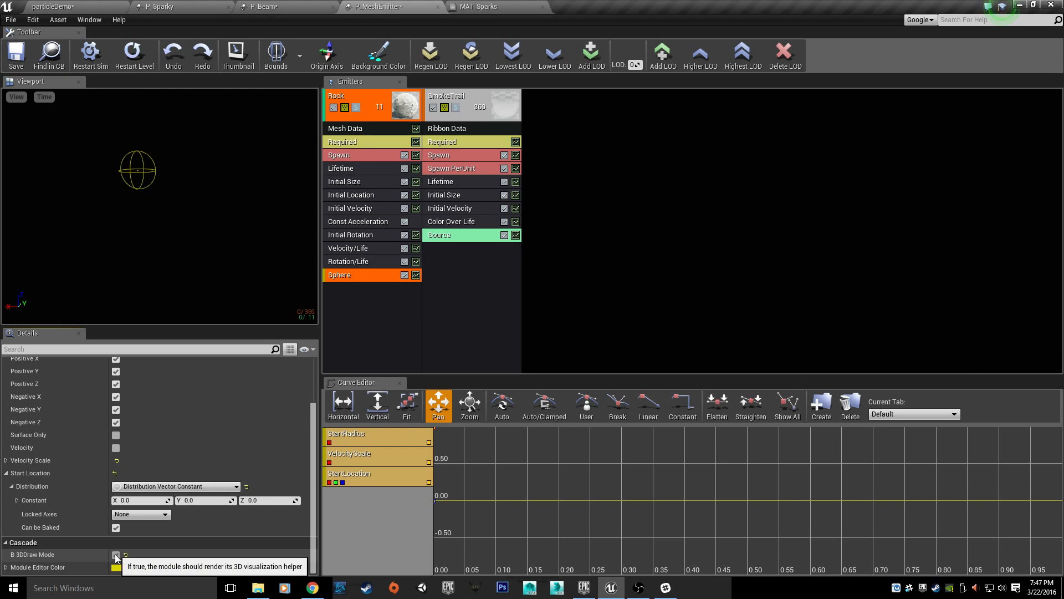
{"action": "right_click_drag", "start_coordinate": [215, 180], "coordinate": [277, 201]}
{"action": "right_click", "coordinate": [373, 304]}
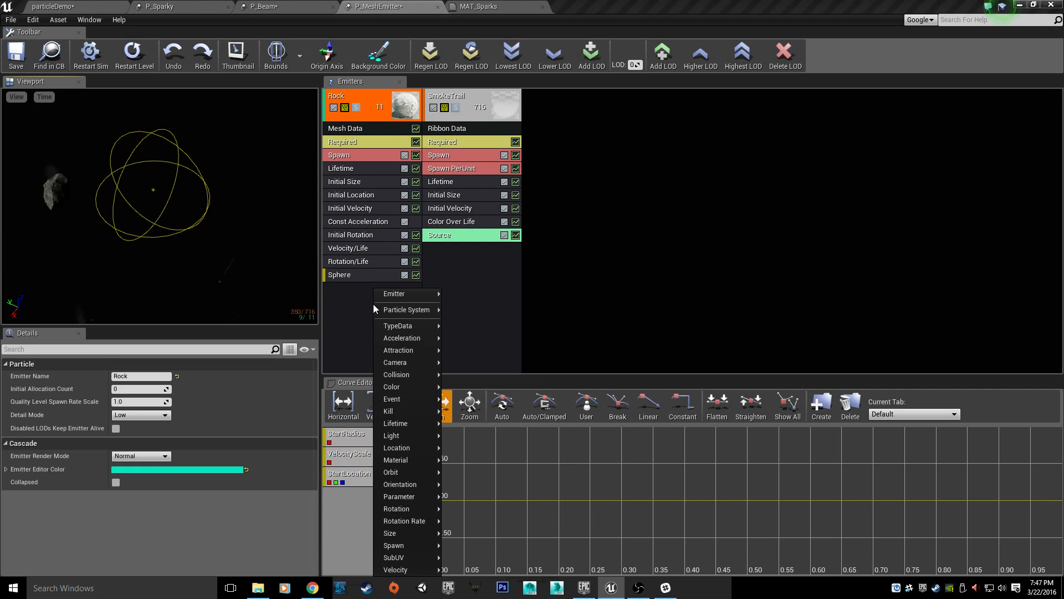
{"action": "mouse_move", "coordinate": [417, 446]}
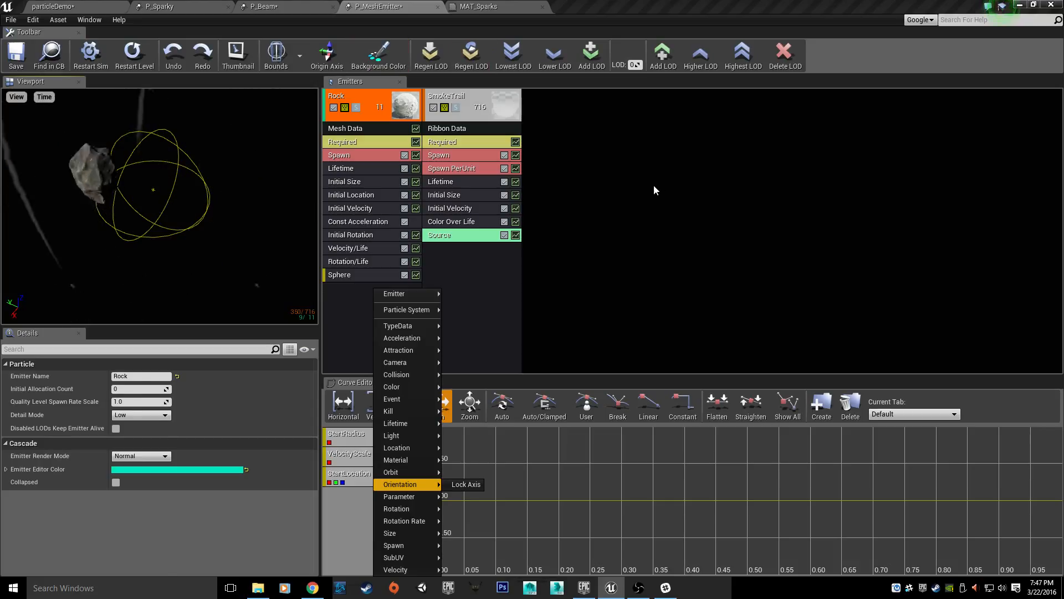
Step: Review the SmokeTrail emitter's Ribbon Data settings, such as Sheets Per Trail and Max Trail Count
{"action": "left_click", "coordinate": [601, 156]}
{"action": "left_click", "coordinate": [516, 115]}
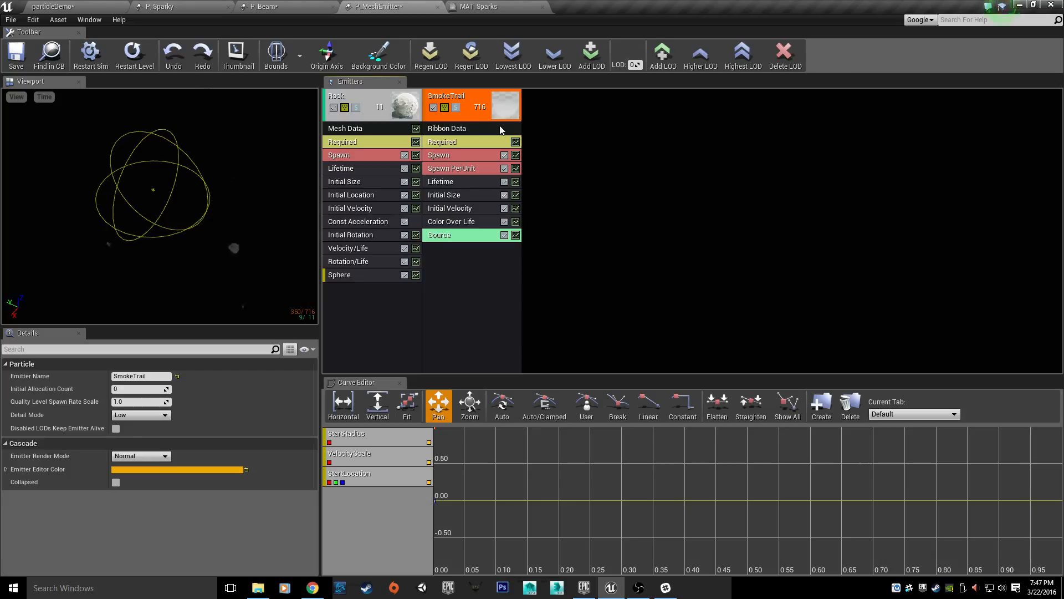
{"action": "left_click", "coordinate": [500, 128]}
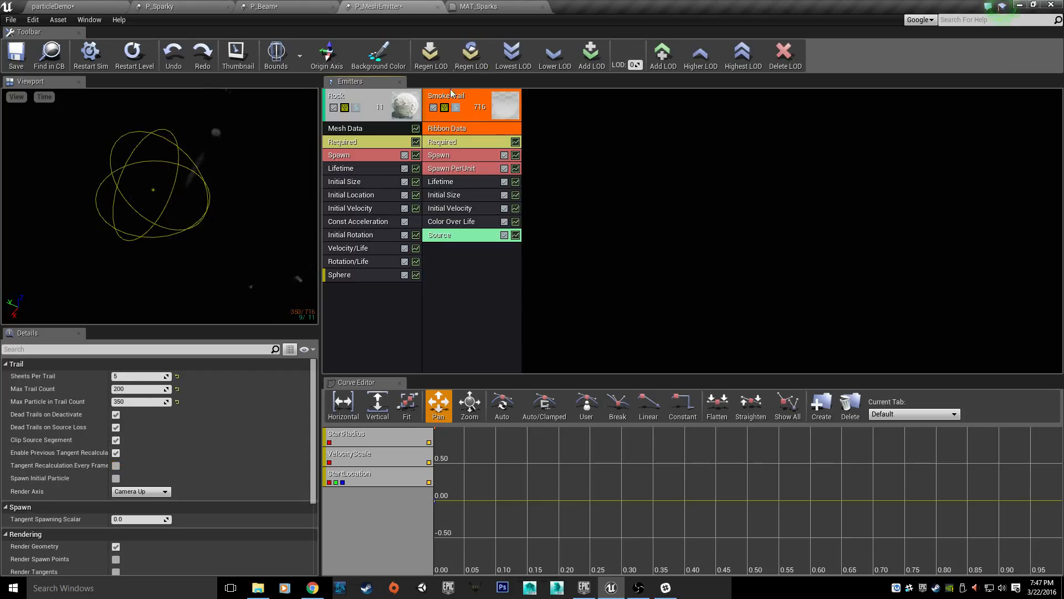
{"action": "left_click", "coordinate": [472, 113]}
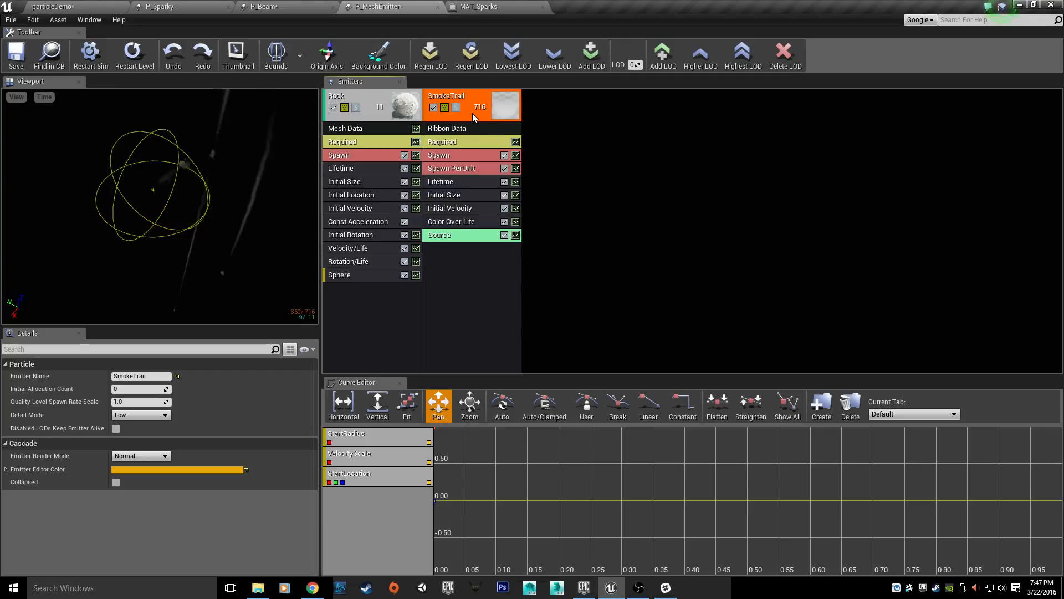
{"action": "left_click", "coordinate": [498, 130]}
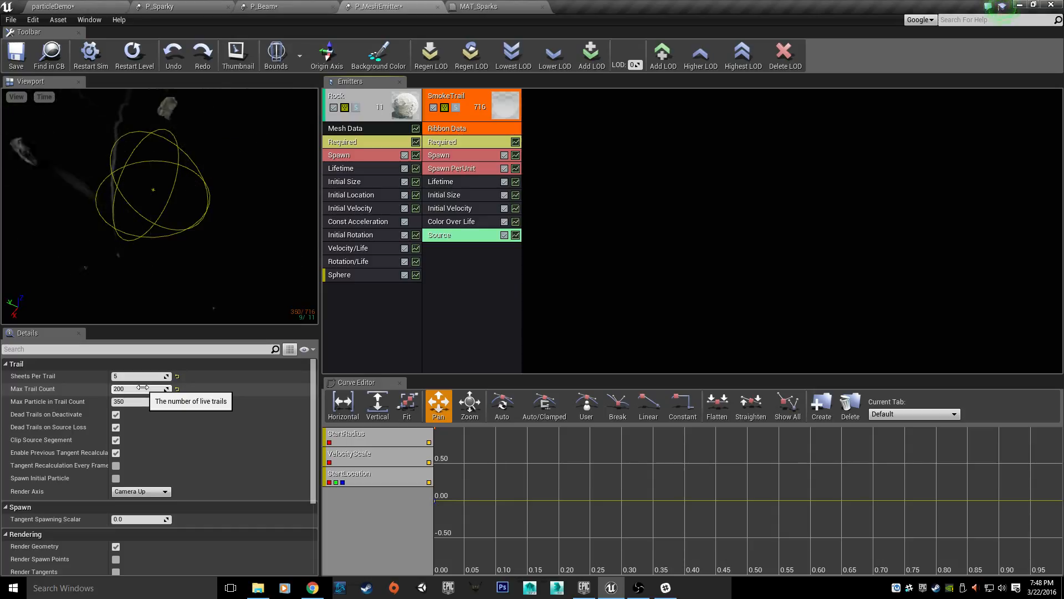
Step: Examine the SmokeTrail emitter's Source module, including its Source Method options and Source Name
{"action": "left_click", "coordinate": [470, 236]}
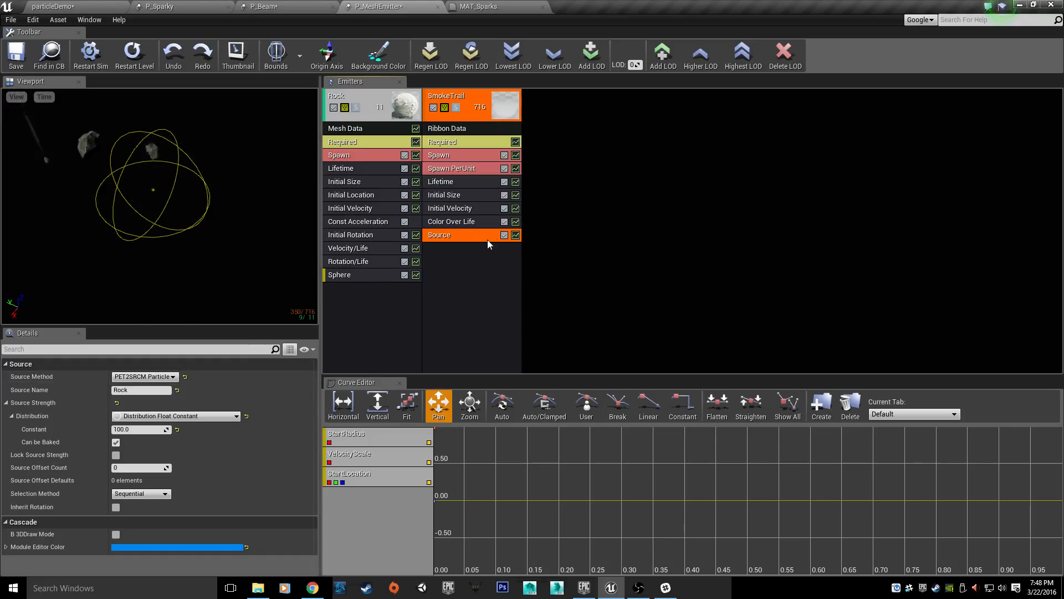
{"action": "right_click", "coordinate": [460, 305]}
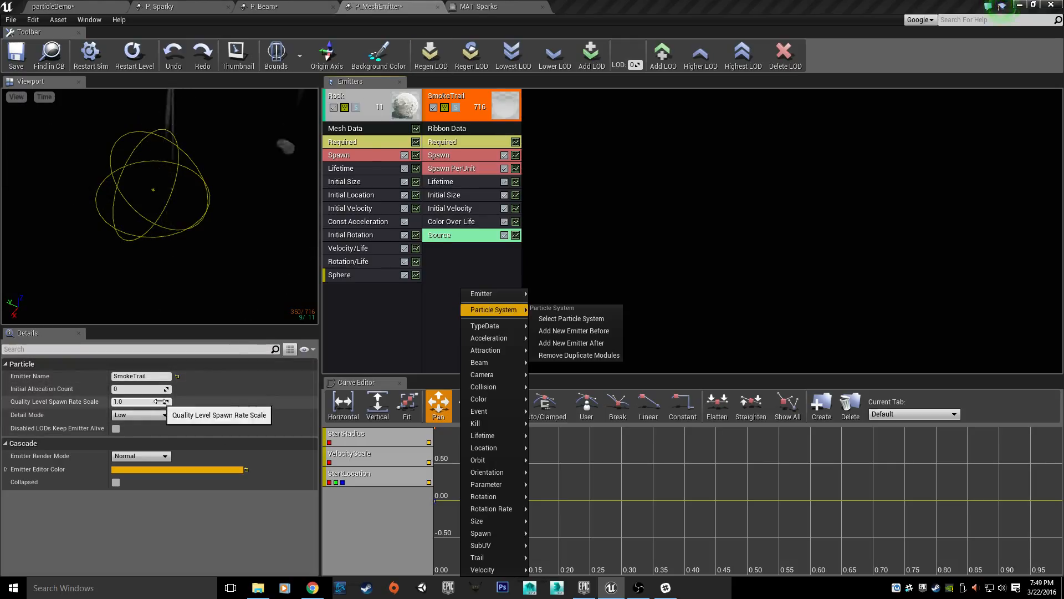
{"action": "left_click", "coordinate": [439, 235]}
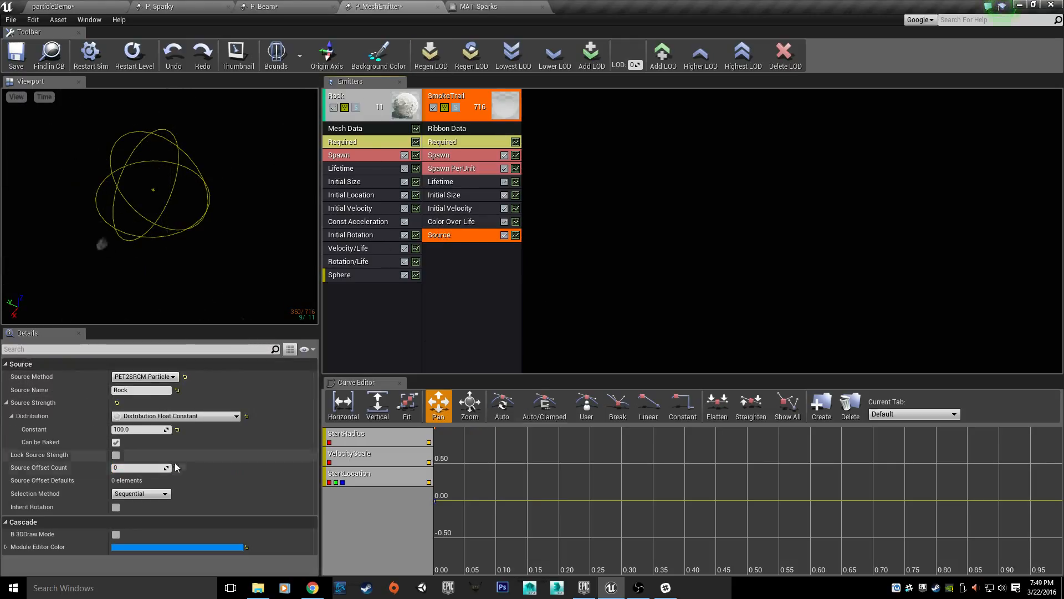
{"action": "left_click", "coordinate": [170, 378]}
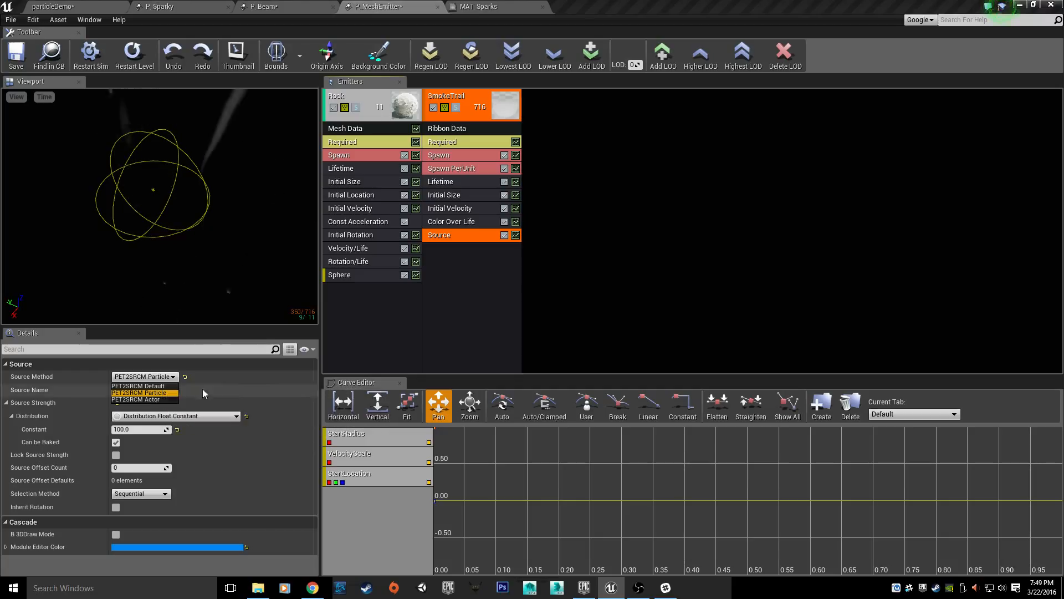
{"action": "left_click", "coordinate": [299, 422]}
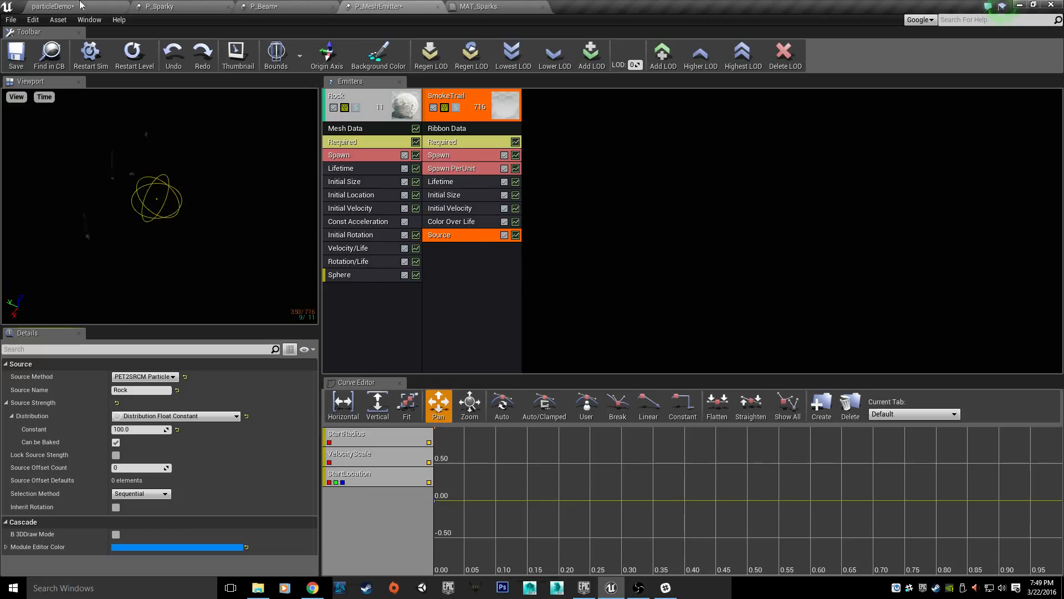
Step: Switch to the P_Beam particle system and look at its arcing beam in the preview
{"action": "left_click", "coordinate": [257, 6]}
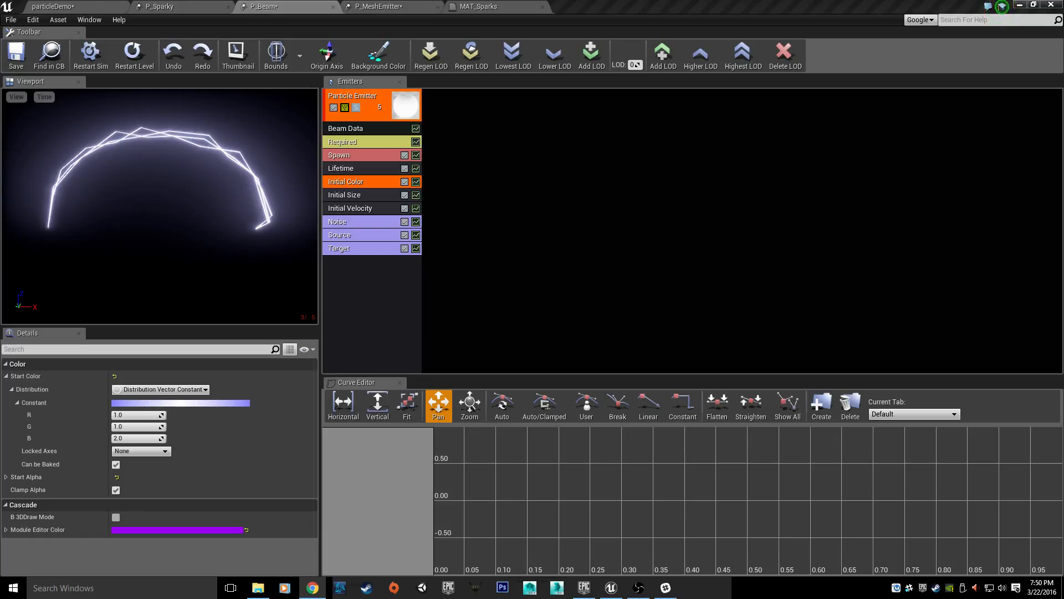
{"action": "scroll", "coordinate": [981, 483], "scroll_direction": "down", "scroll_amount": 1}
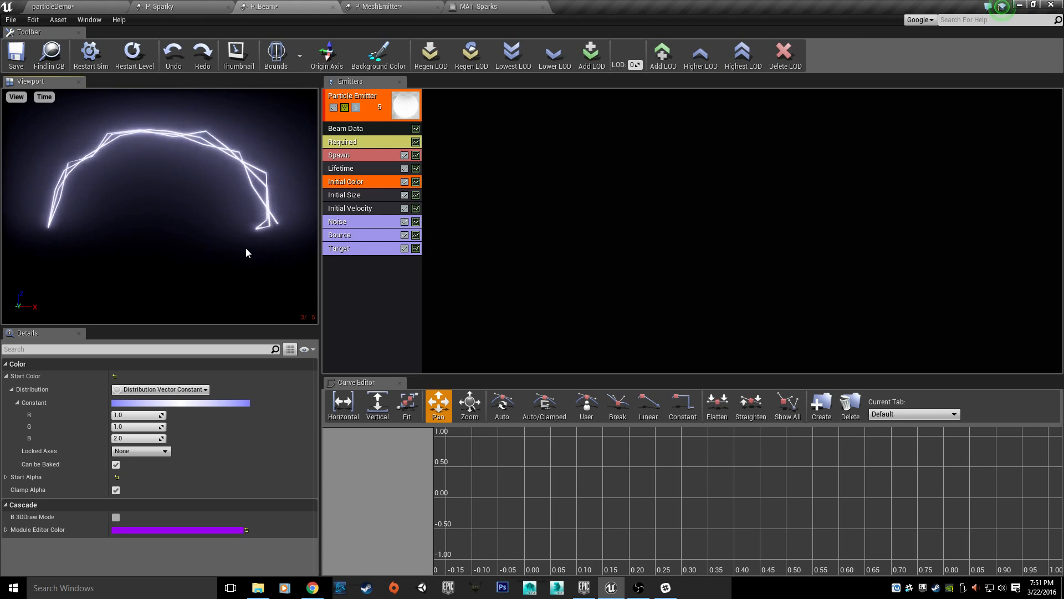
Step: Return to the particleDemo level and create a particle system named P_BeamEmitter in the M_Particles folder
{"action": "left_click", "coordinate": [56, 5]}
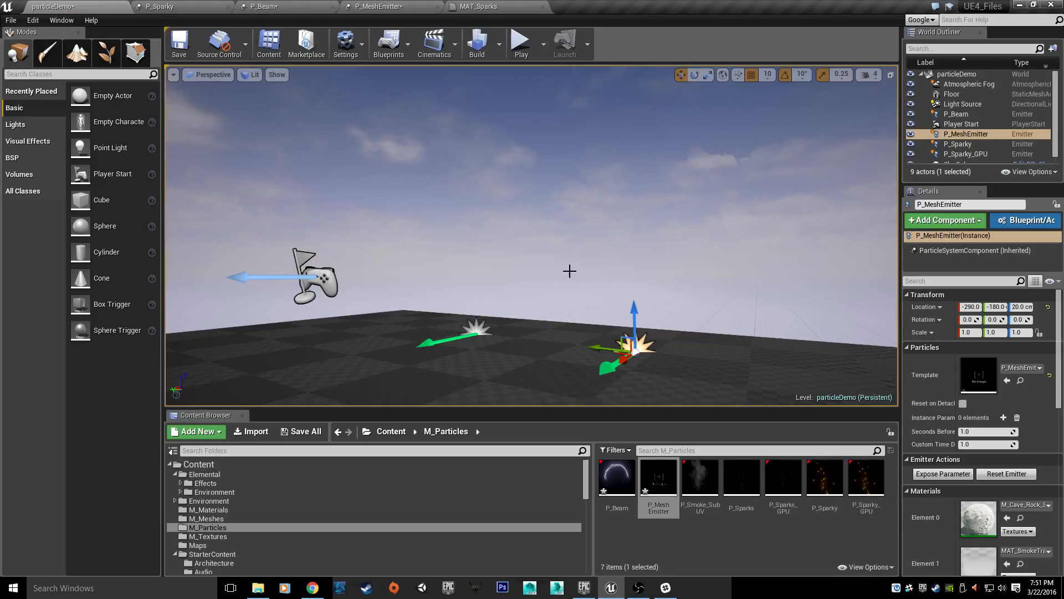
{"action": "right_click", "coordinate": [734, 542]}
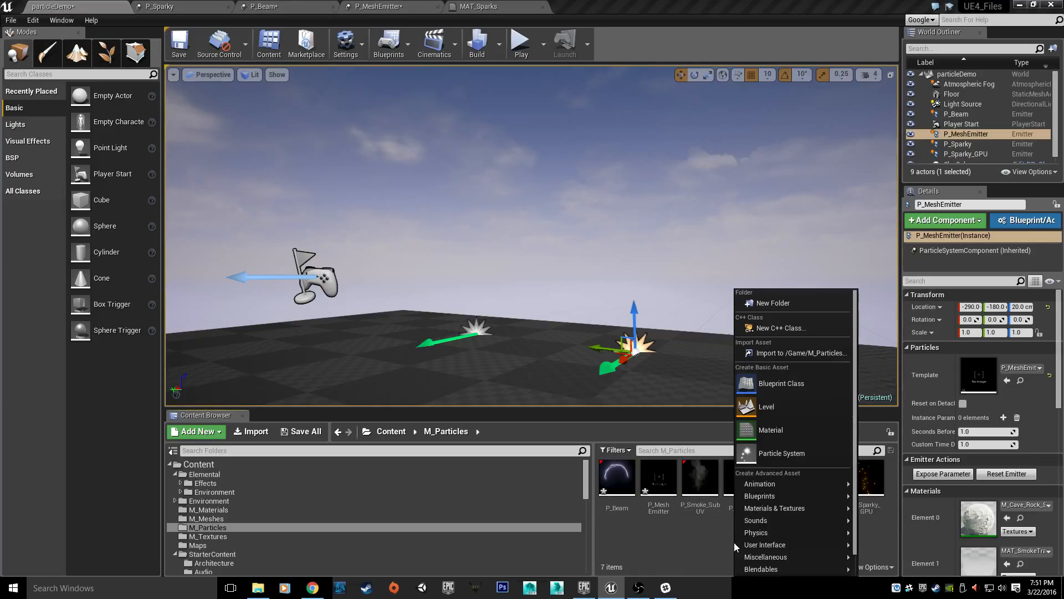
{"action": "left_click", "coordinate": [782, 453]}
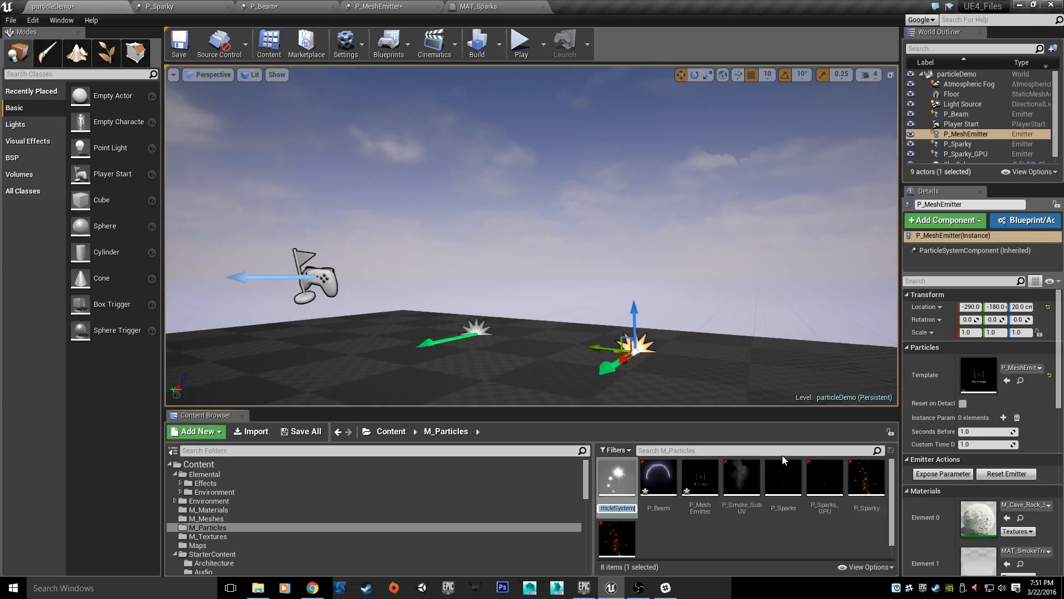
{"action": "type", "text": "P_Beam"}
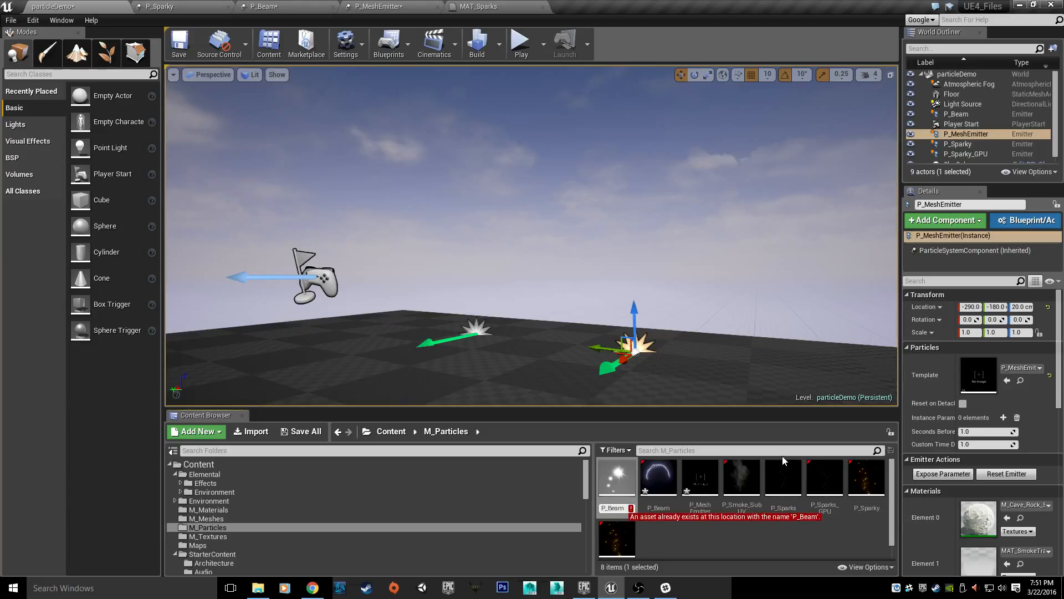
{"action": "type", "text": "Emitter"}
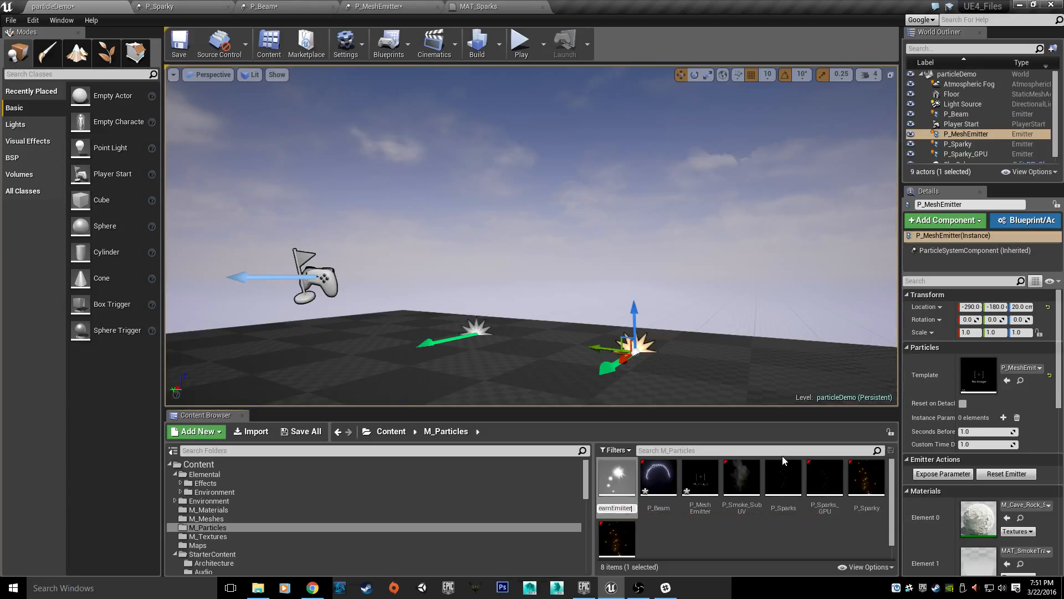
{"action": "key", "text": "Return"}
Step: Open P_BeamEmitter for editing and add Beam Data as the emitter's type data
{"action": "double_click", "coordinate": [643, 484]}
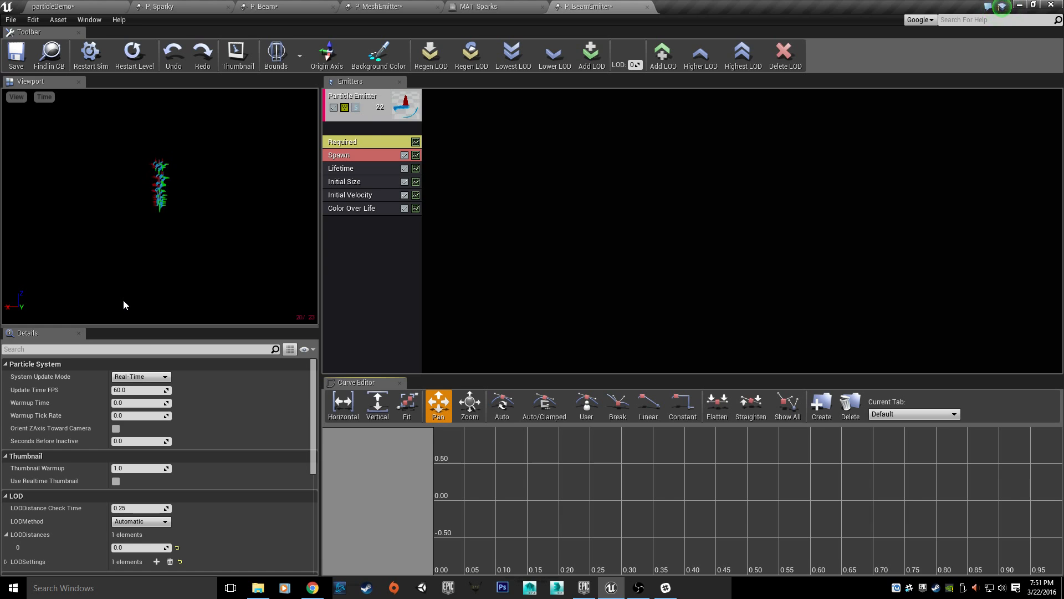
{"action": "right_click", "coordinate": [341, 123]}
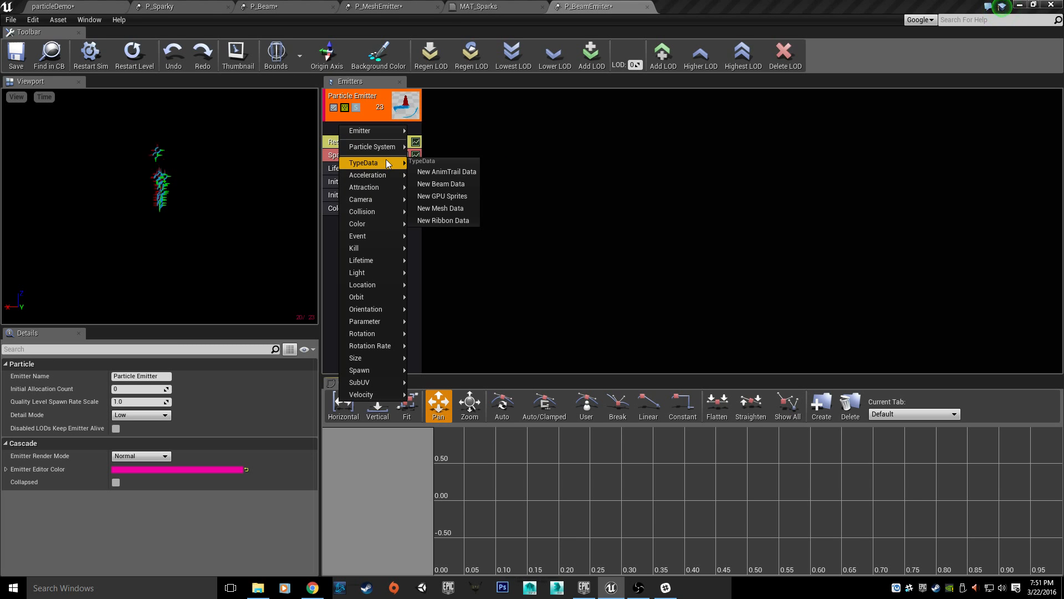
{"action": "left_click", "coordinate": [437, 183]}
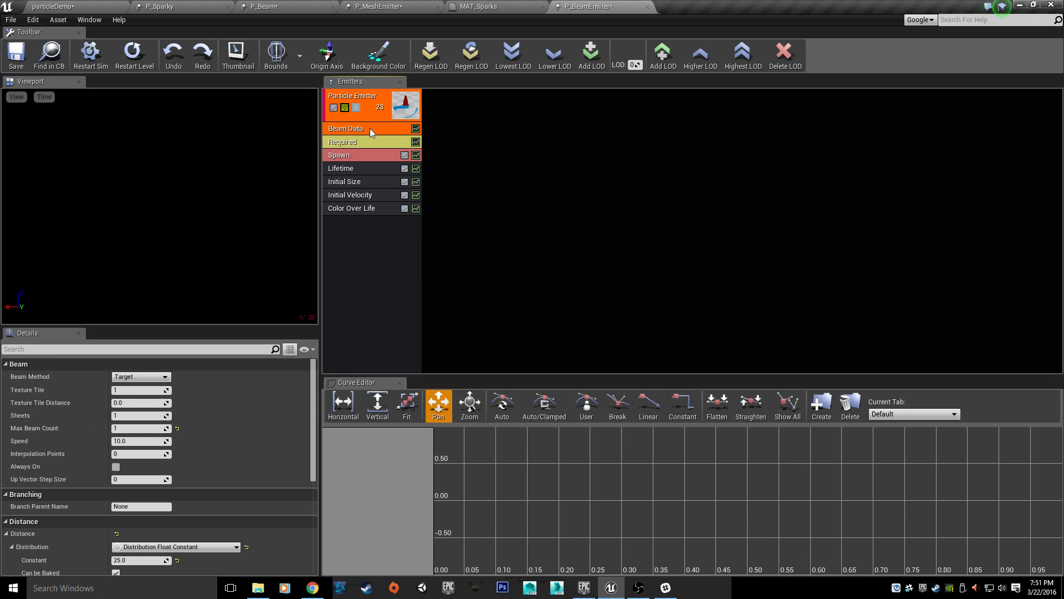
Step: Search the materials for "bea" and set the emitter's Required material to MAT_Beam
{"action": "left_click", "coordinate": [384, 106]}
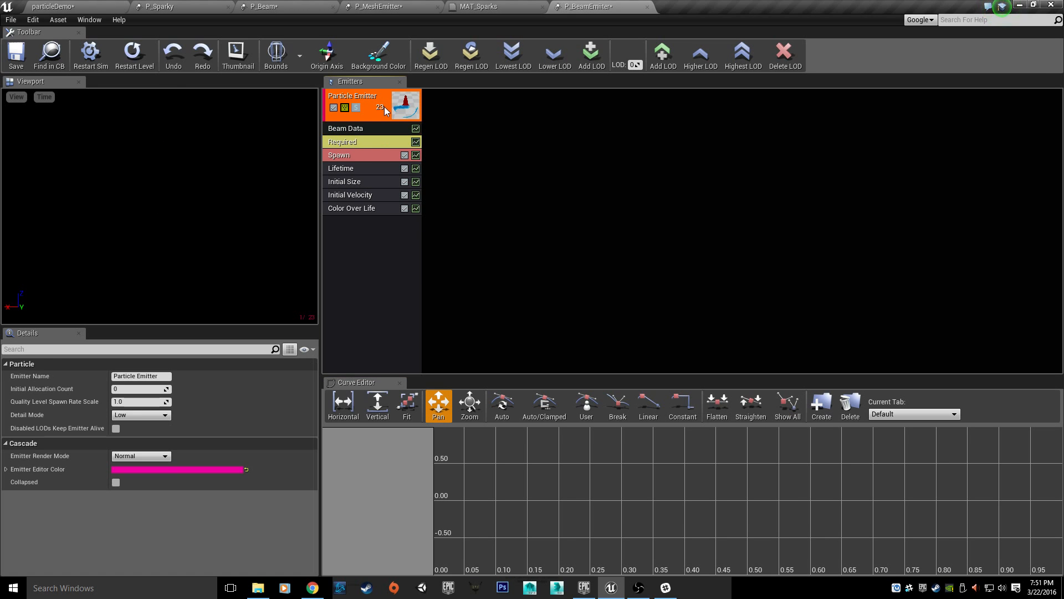
{"action": "left_click", "coordinate": [384, 137]}
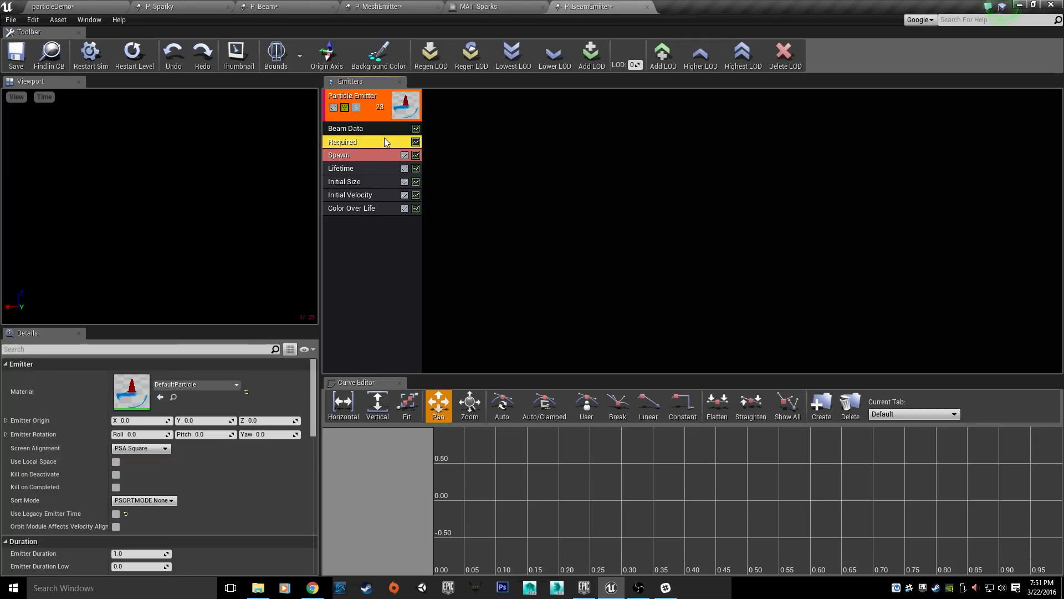
{"action": "left_click", "coordinate": [214, 384]}
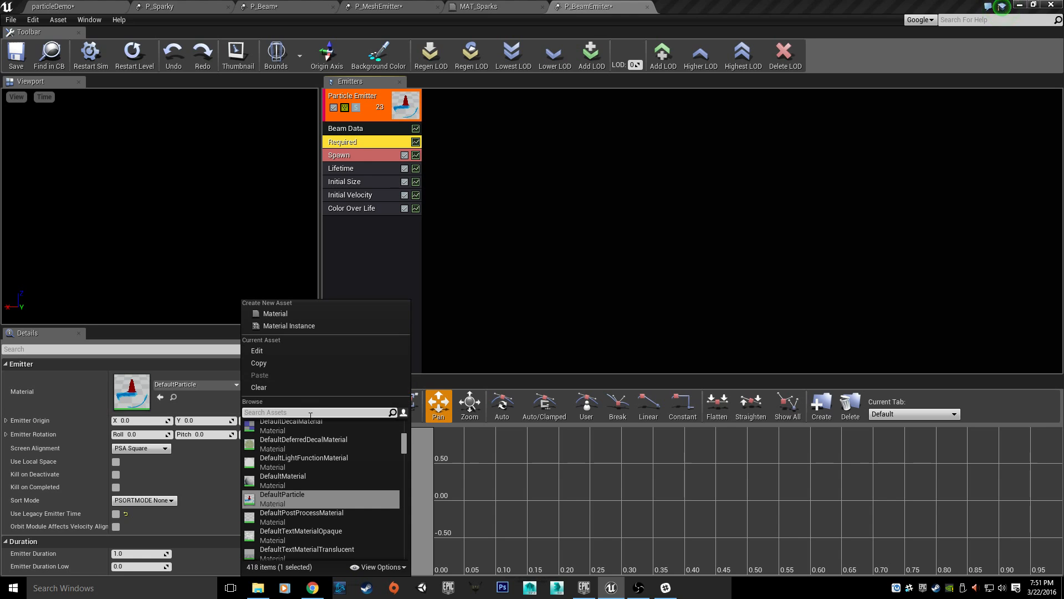
{"action": "type", "text": "be"}
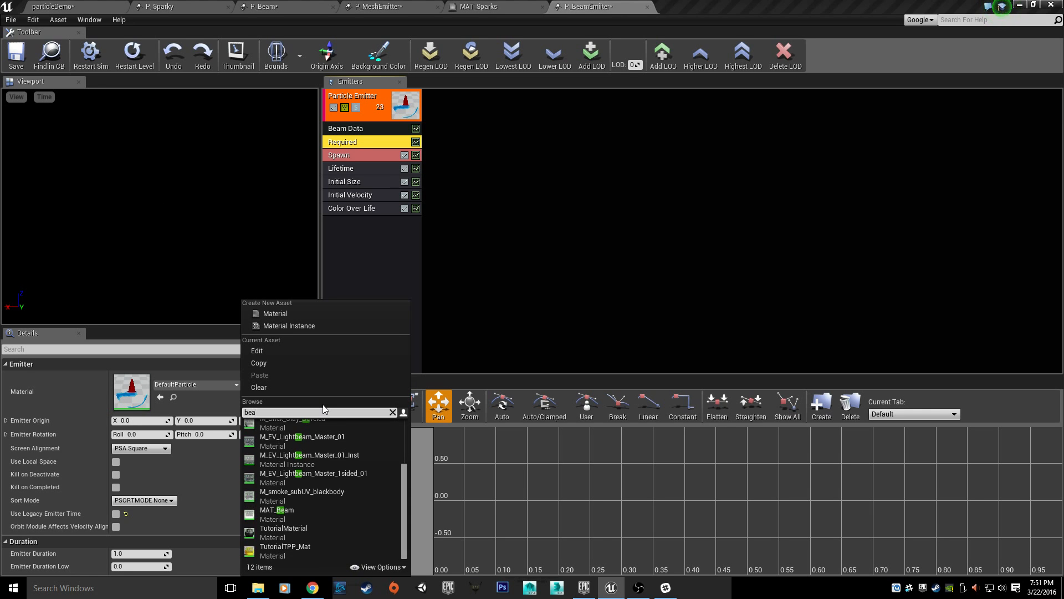
{"action": "type", "text": "a"}
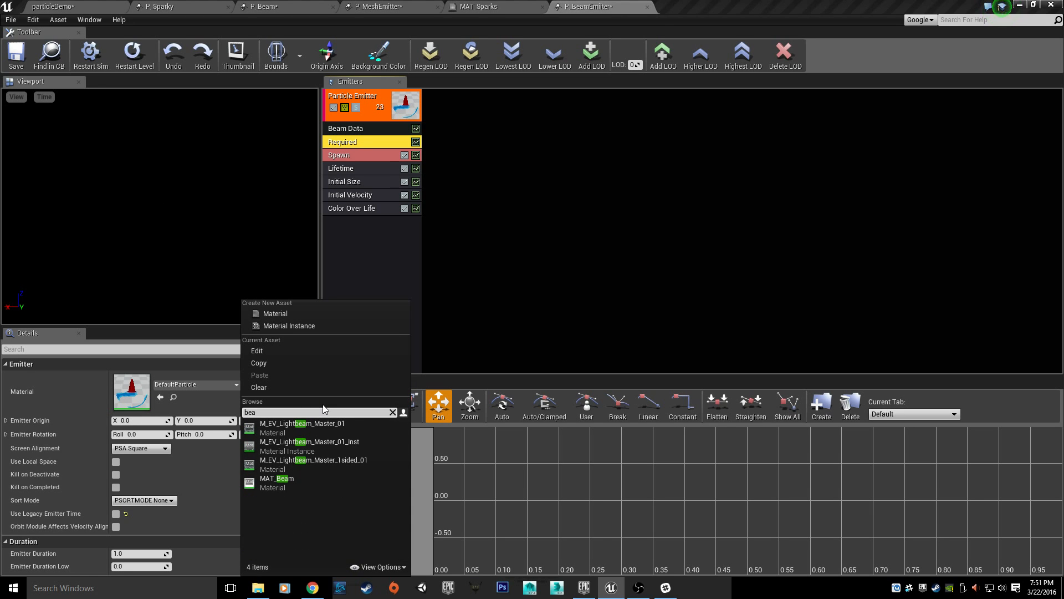
{"action": "left_click", "coordinate": [278, 486]}
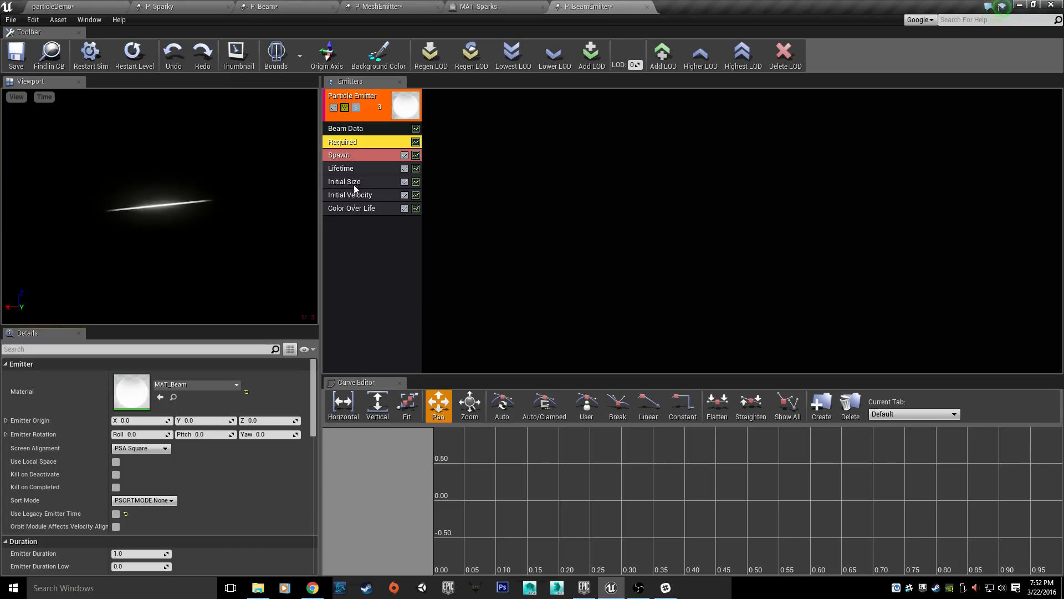
Step: Set the Beam Data's Beam Method to Distance and its Speed to 0
{"action": "left_click", "coordinate": [371, 128]}
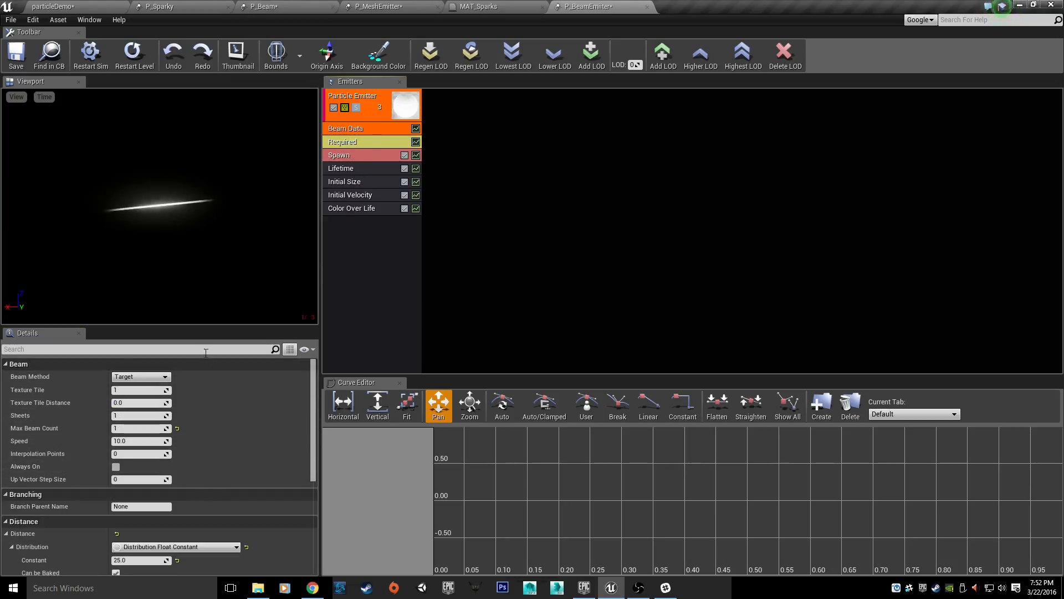
{"action": "left_click", "coordinate": [137, 377]}
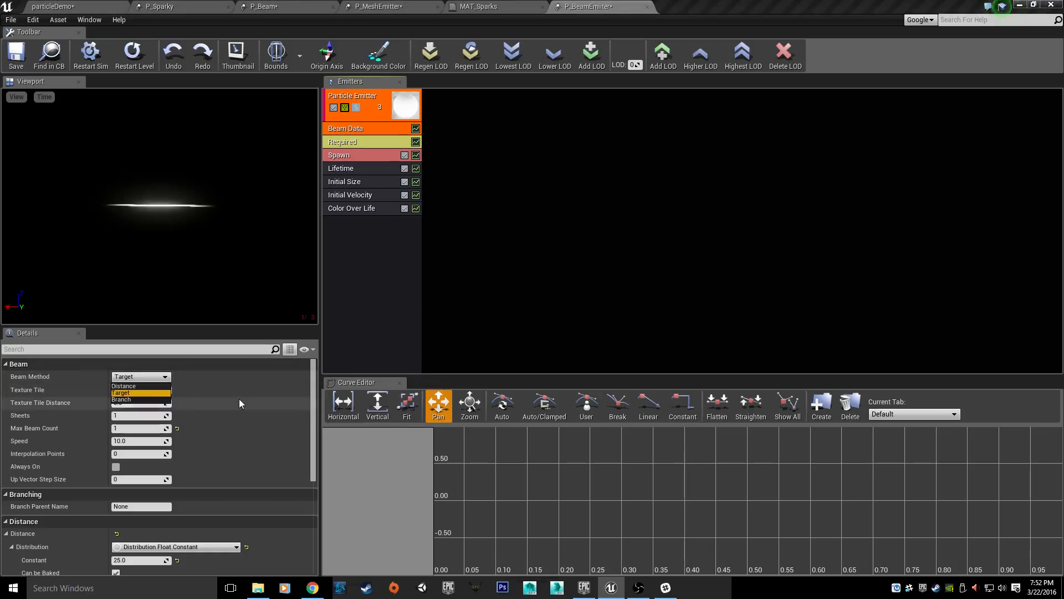
{"action": "left_click", "coordinate": [158, 386]}
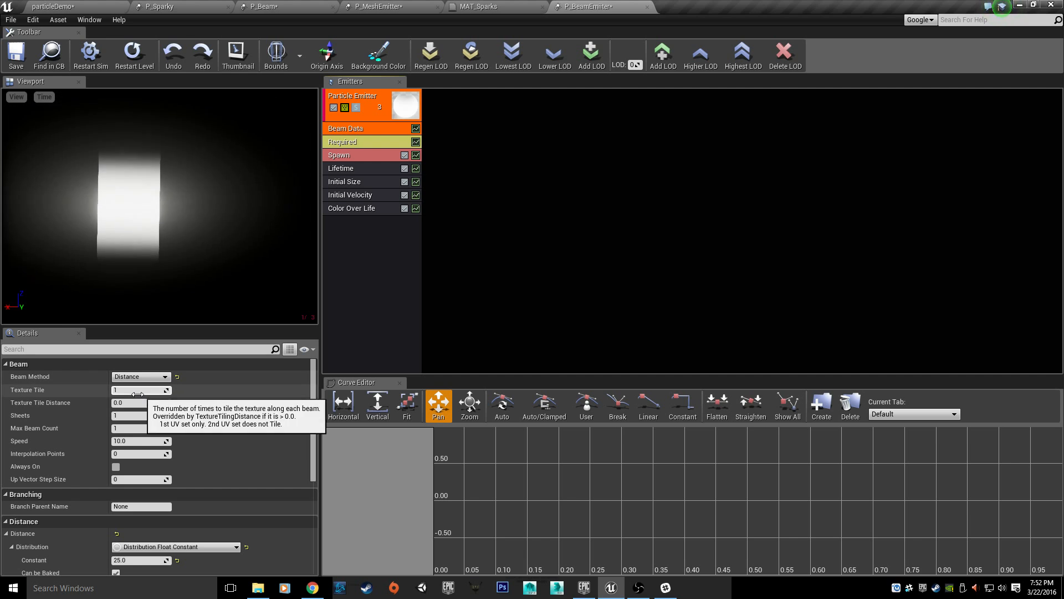
{"action": "left_click", "coordinate": [153, 440]}
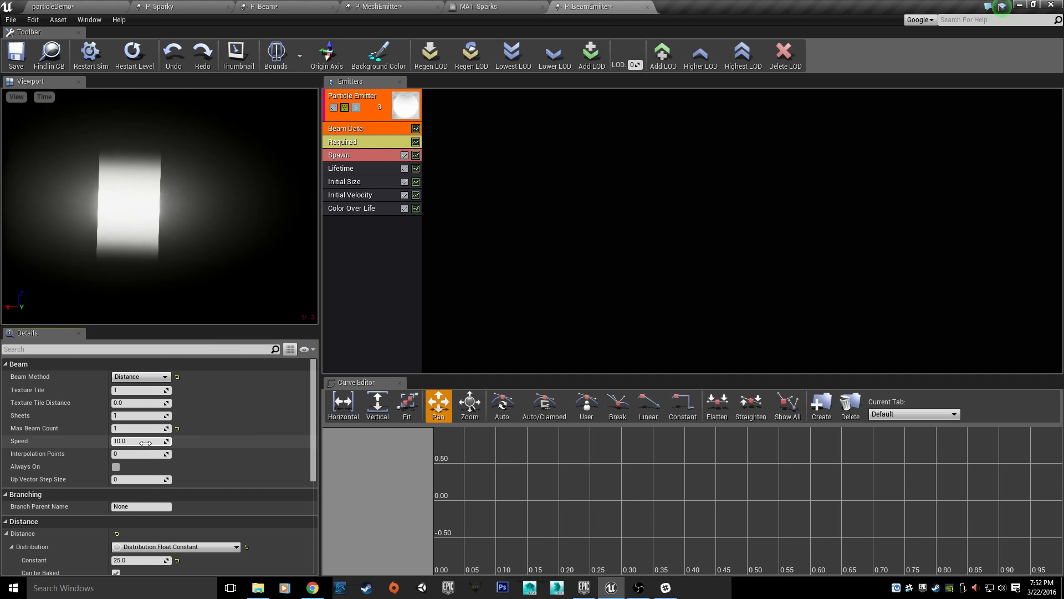
{"action": "type", "text": "0"}
{"action": "key", "text": "Return"}
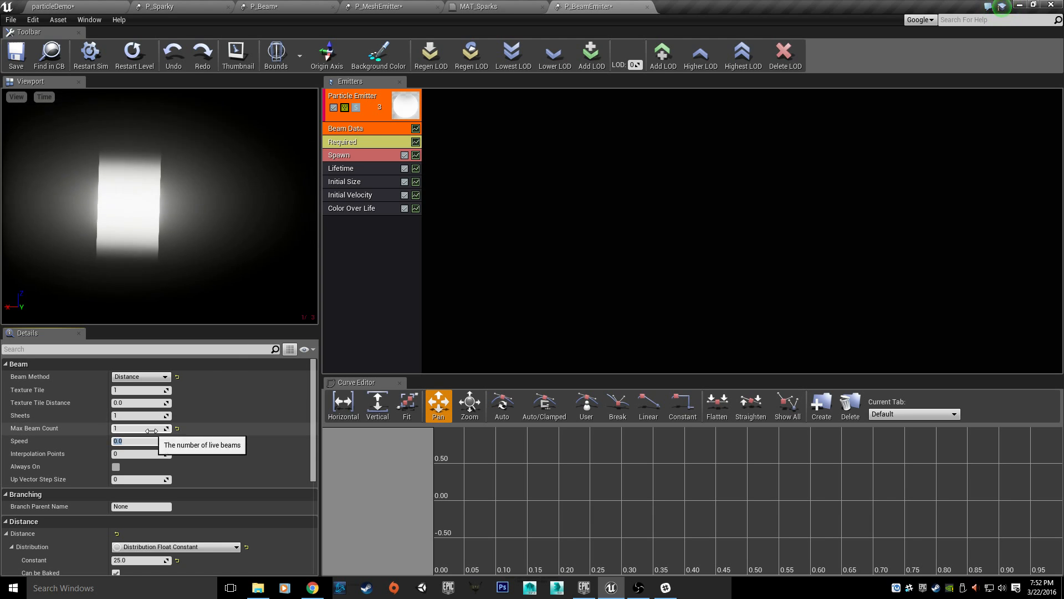
Step: Set the Lifetime module's minimum and maximum to 0
{"action": "left_click", "coordinate": [341, 168]}
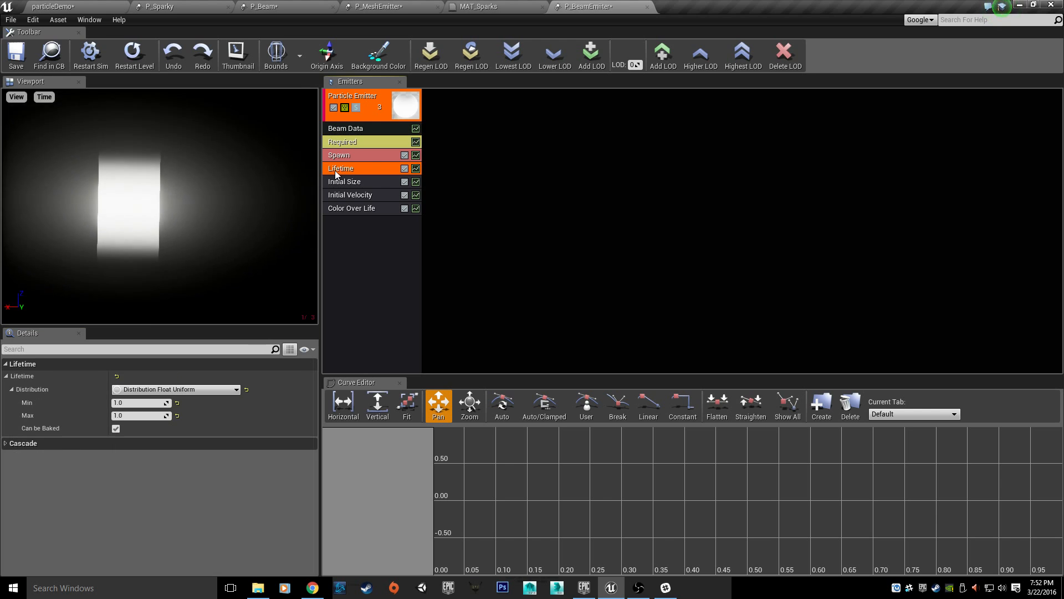
{"action": "left_click", "coordinate": [138, 405]}
{"action": "type", "text": "0"}
{"action": "key", "text": "Return"}
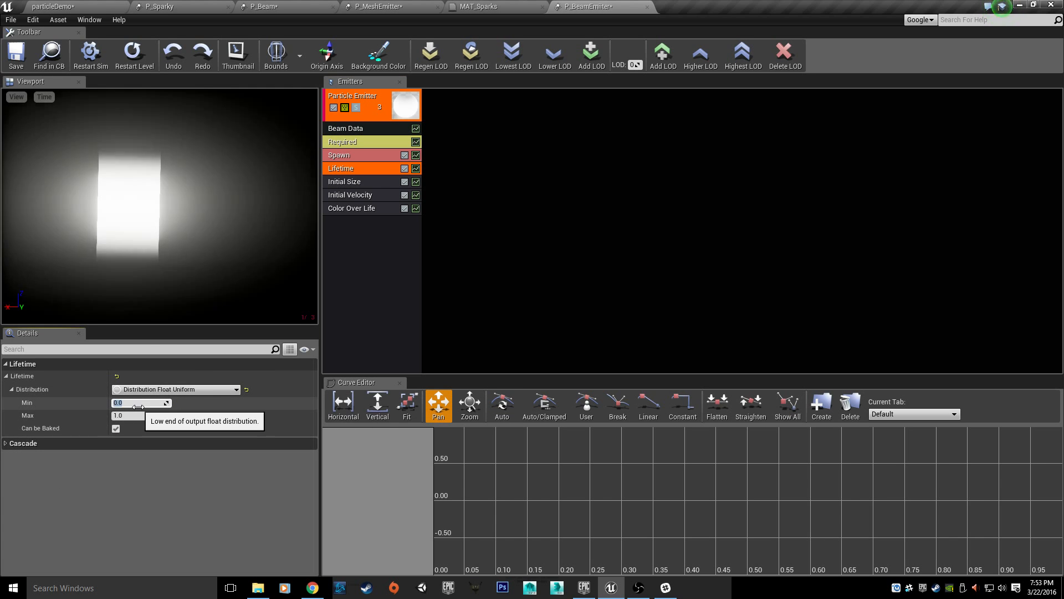
{"action": "left_click", "coordinate": [155, 416]}
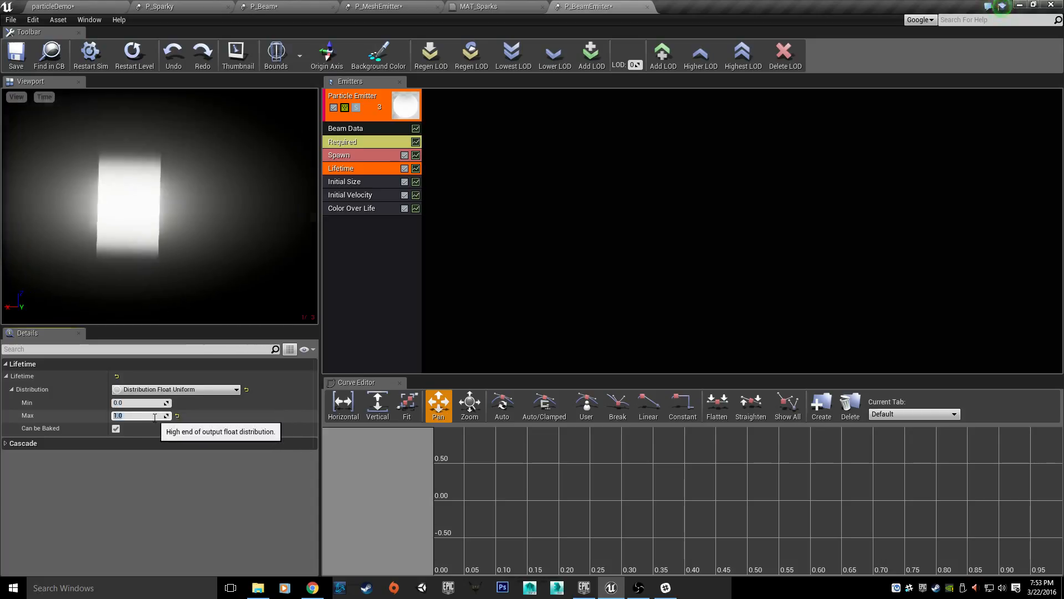
{"action": "type", "text": "0"}
{"action": "key", "text": "Return"}
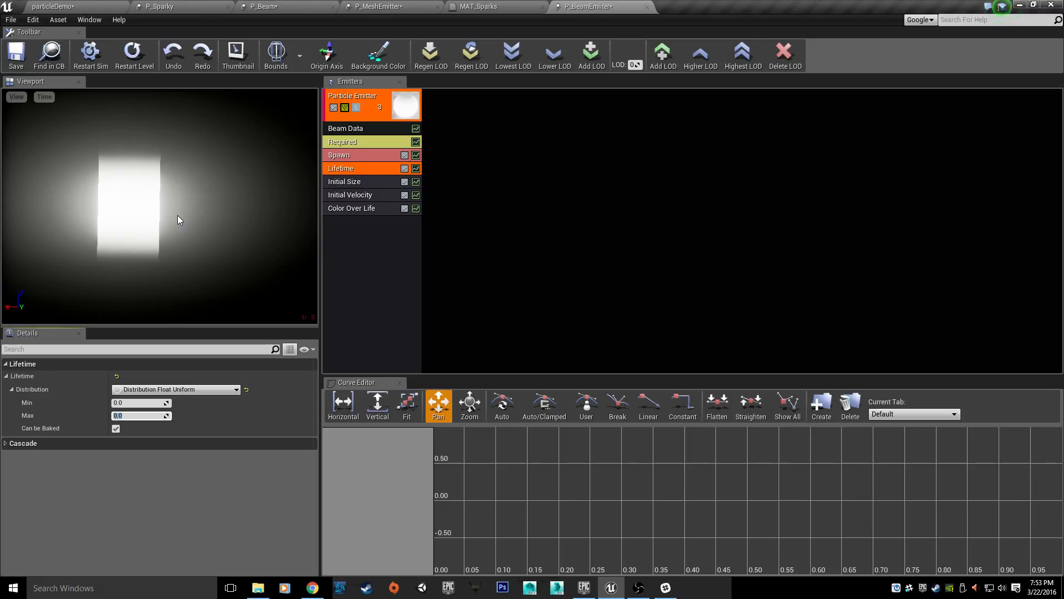
Step: Set the Beam Data's Distance constant to 500 and bring the whole beam into view
{"action": "left_click", "coordinate": [365, 128]}
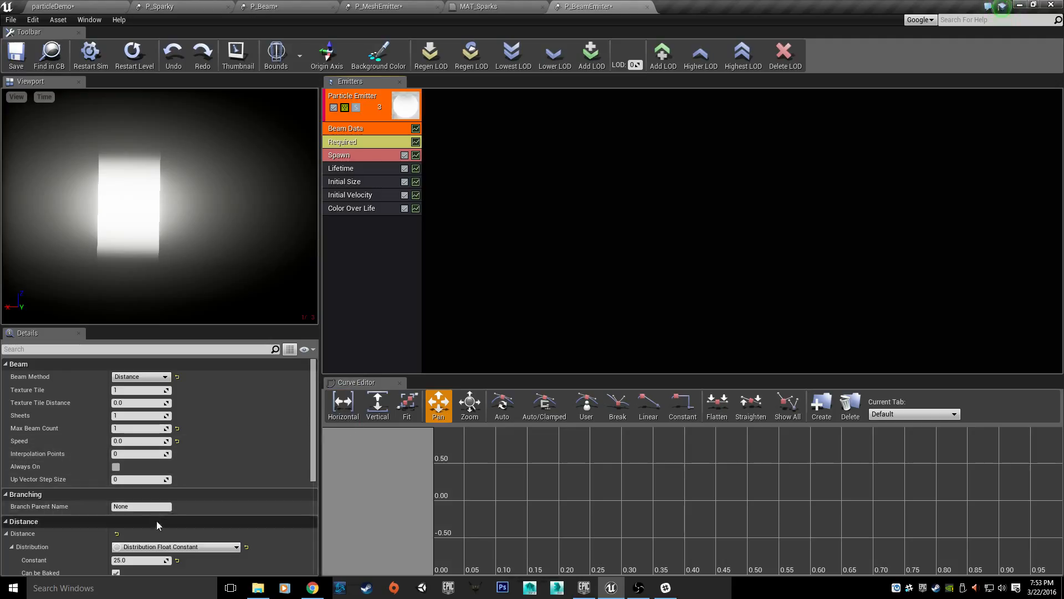
{"action": "scroll", "coordinate": [180, 513], "scroll_direction": "down", "scroll_amount": 2}
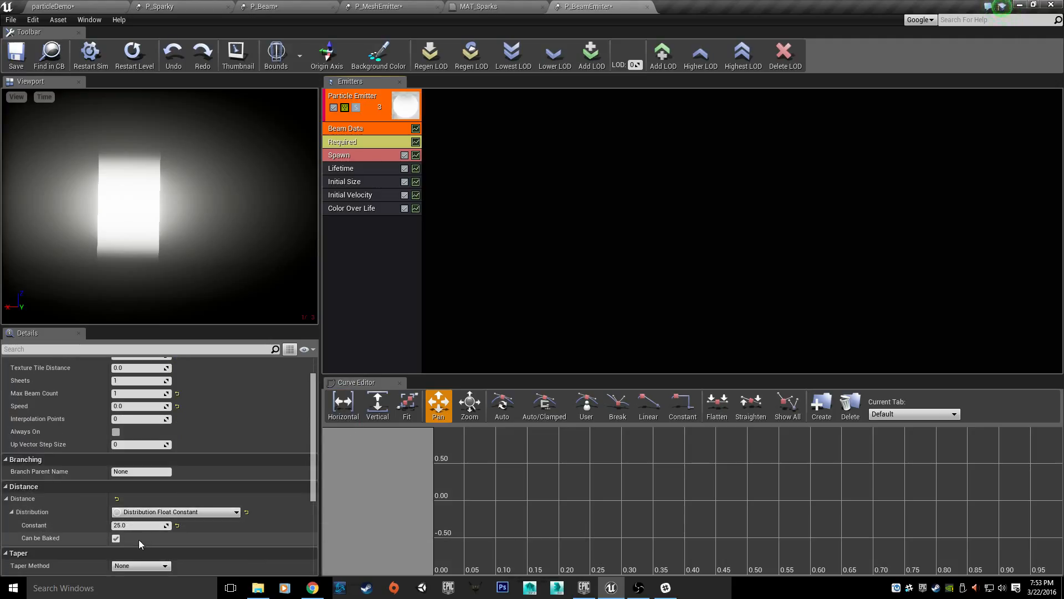
{"action": "left_click", "coordinate": [157, 524]}
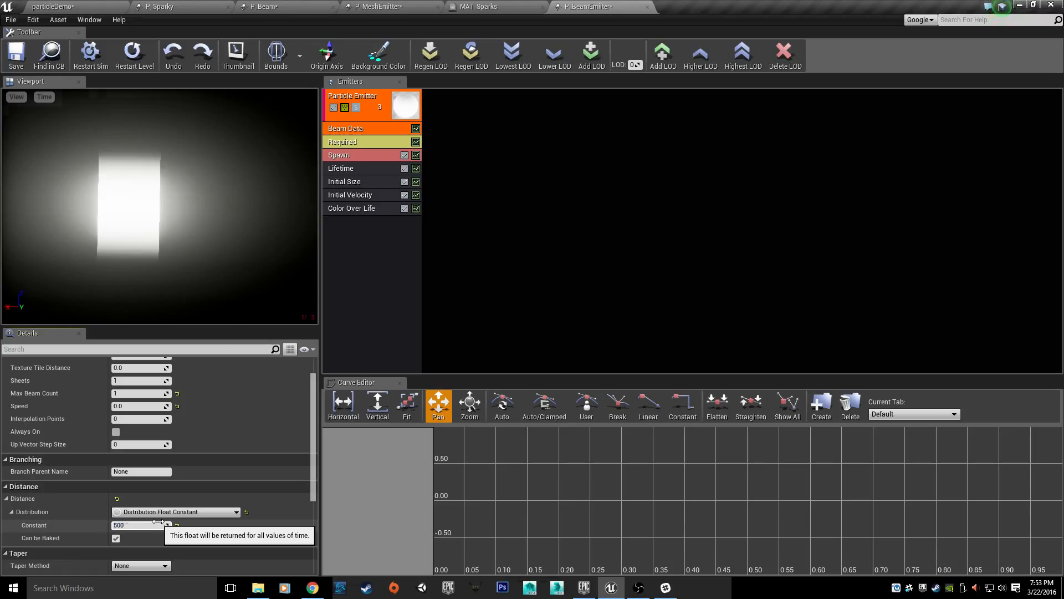
{"action": "key", "text": "Return"}
{"action": "scroll", "coordinate": [212, 240], "scroll_direction": "down", "scroll_amount": 6}
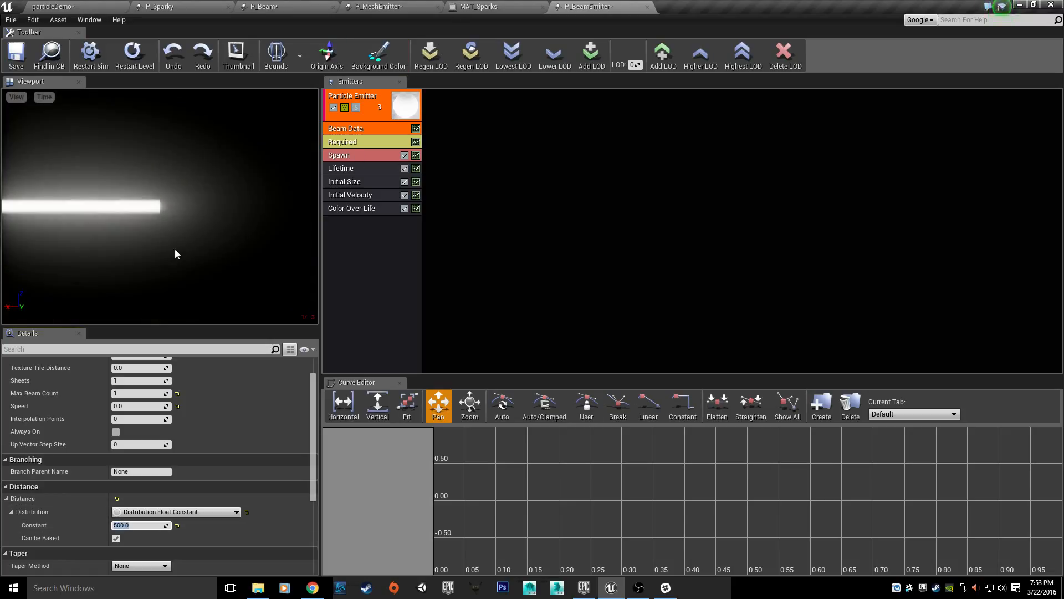
{"action": "middle_click_drag", "start_coordinate": [117, 240], "coordinate": [12, 228]}
{"action": "right_click_drag", "start_coordinate": [117, 239], "coordinate": [170, 227]}
{"action": "left_click_drag", "start_coordinate": [151, 240], "coordinate": [186, 253]}
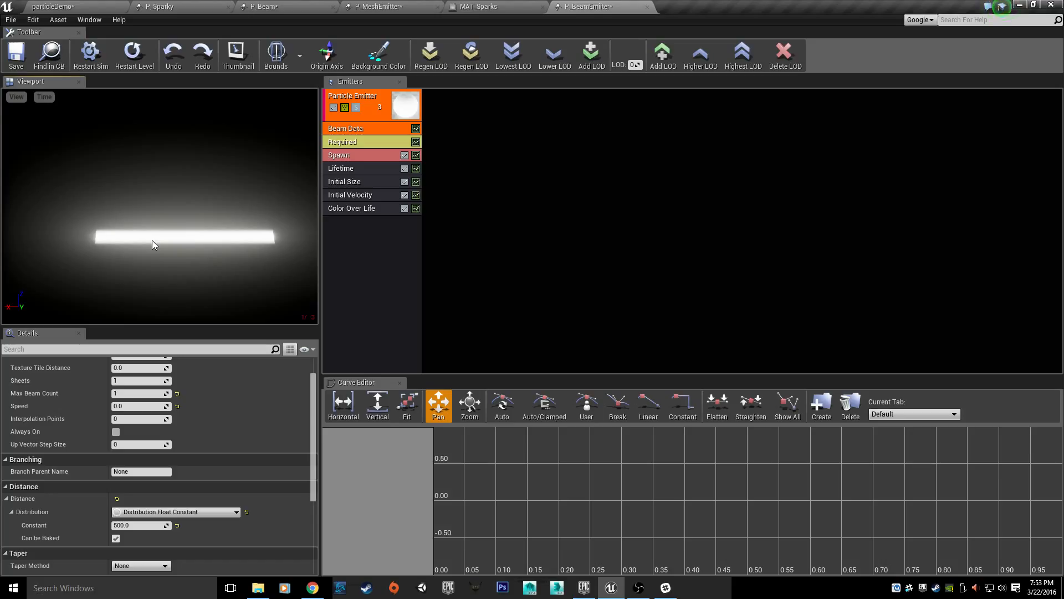
Step: Set the Initial Size module's maximum and minimum to 2 on the X, Y and Z axes
{"action": "left_click", "coordinate": [371, 177]}
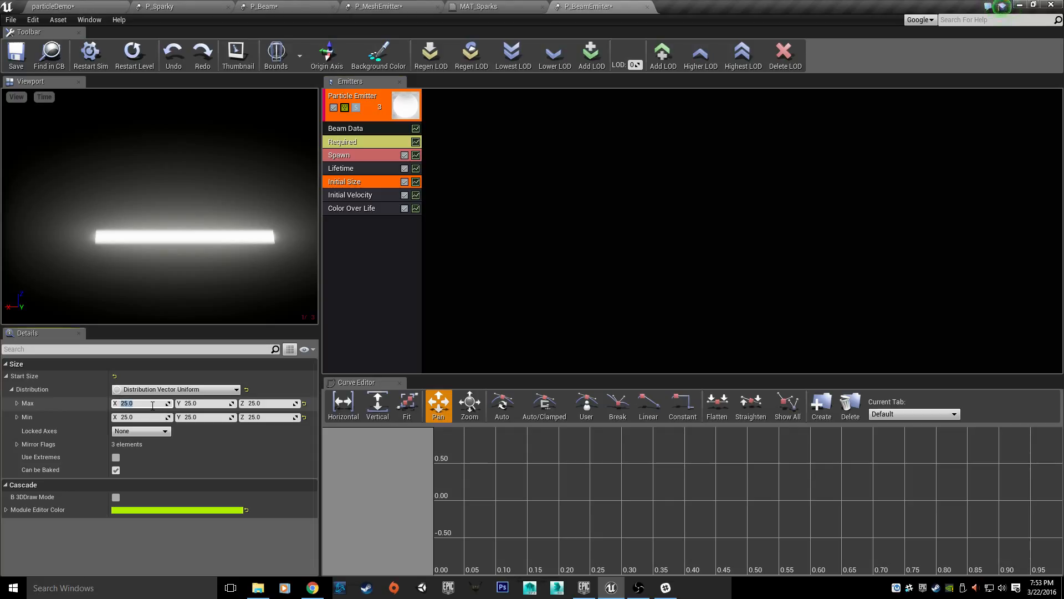
{"action": "key", "text": "Tab"}
{"action": "type", "text": "2"}
{"action": "key", "text": "Tab"}
{"action": "type", "text": "2"}
{"action": "key", "text": "Tab"}
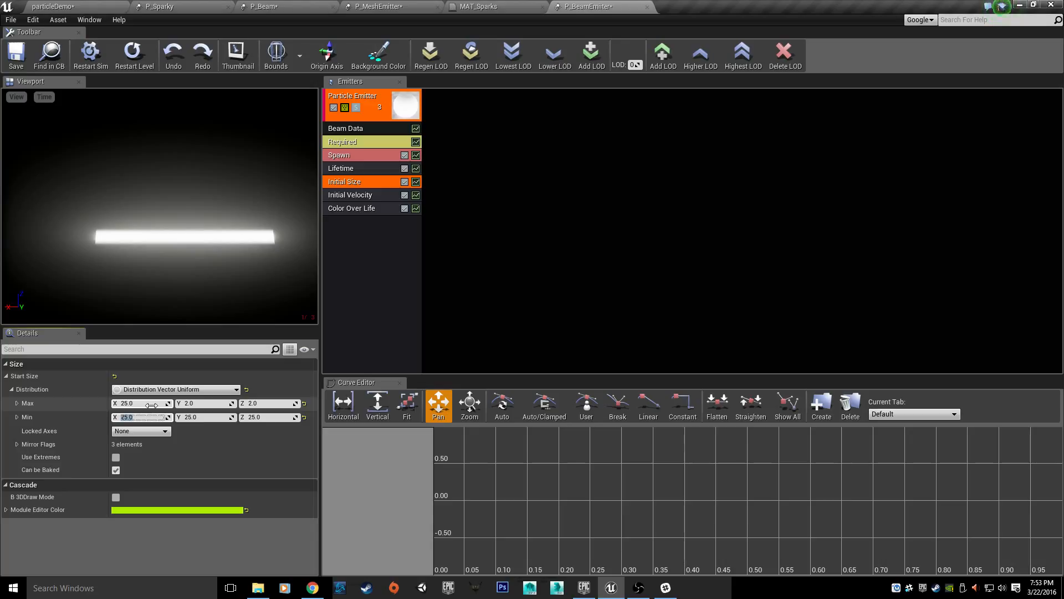
{"action": "left_click", "coordinate": [151, 404]}
{"action": "left_click", "coordinate": [134, 417]}
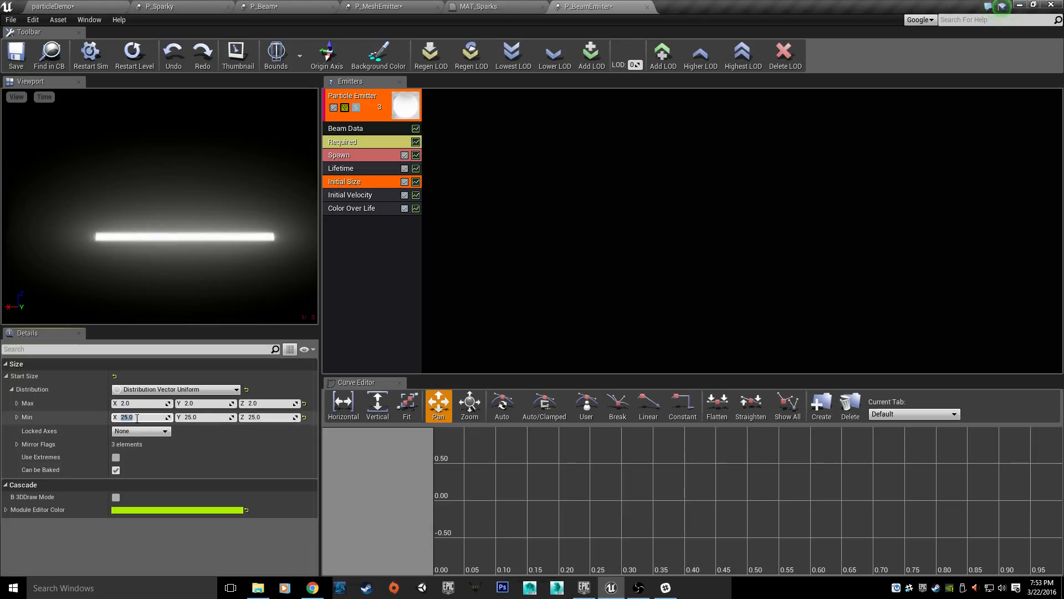
{"action": "type", "text": "2"}
{"action": "key", "text": "Tab"}
{"action": "type", "text": "2"}
{"action": "key", "text": "Tab"}
{"action": "type", "text": "2"}
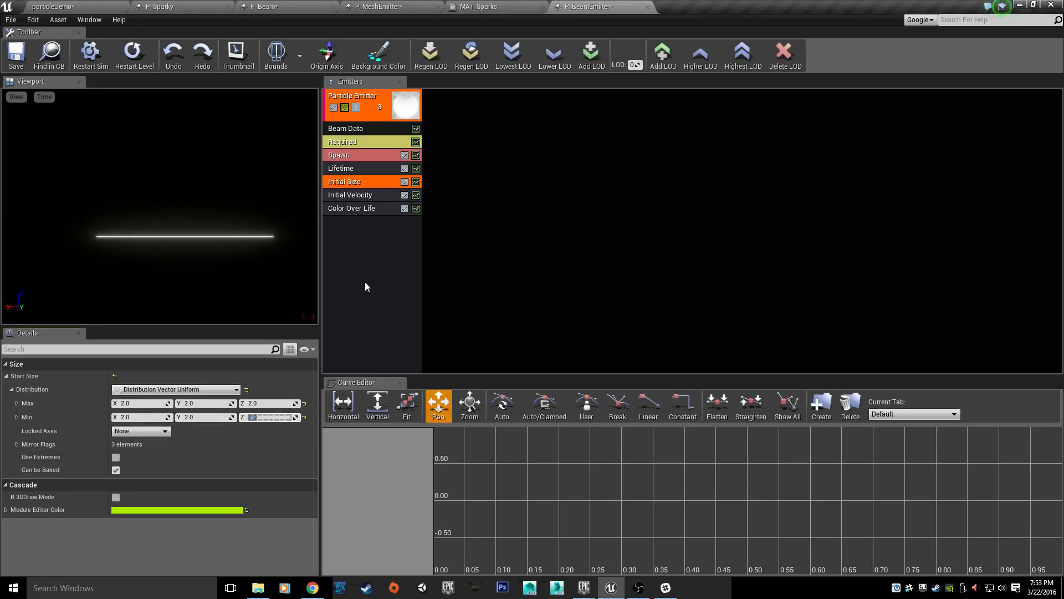
Step: Add a beam Noise module to the emitter and open its settings
{"action": "right_click", "coordinate": [376, 242]}
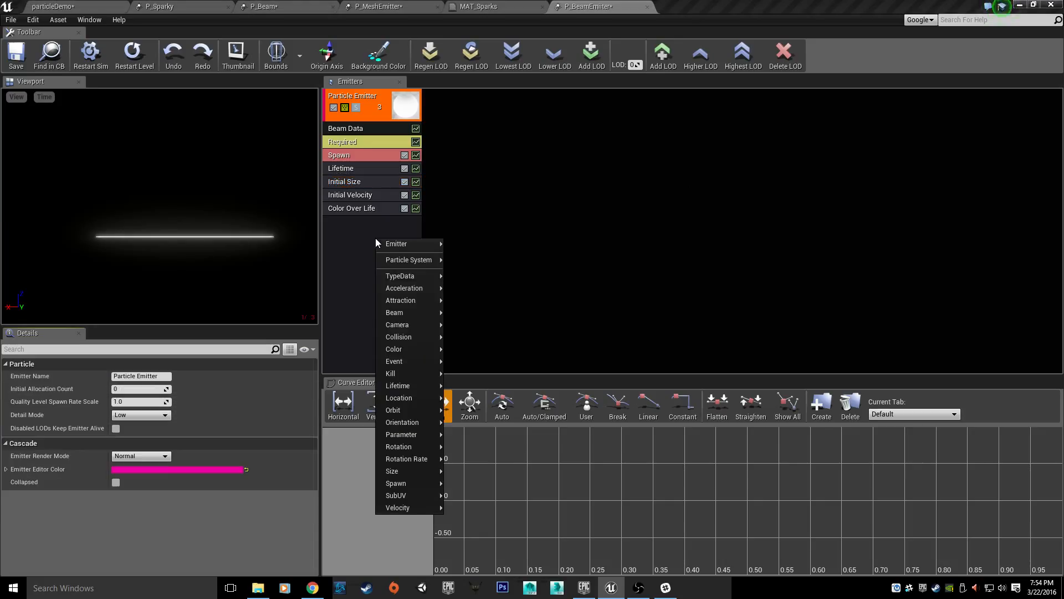
{"action": "mouse_move", "coordinate": [381, 313]}
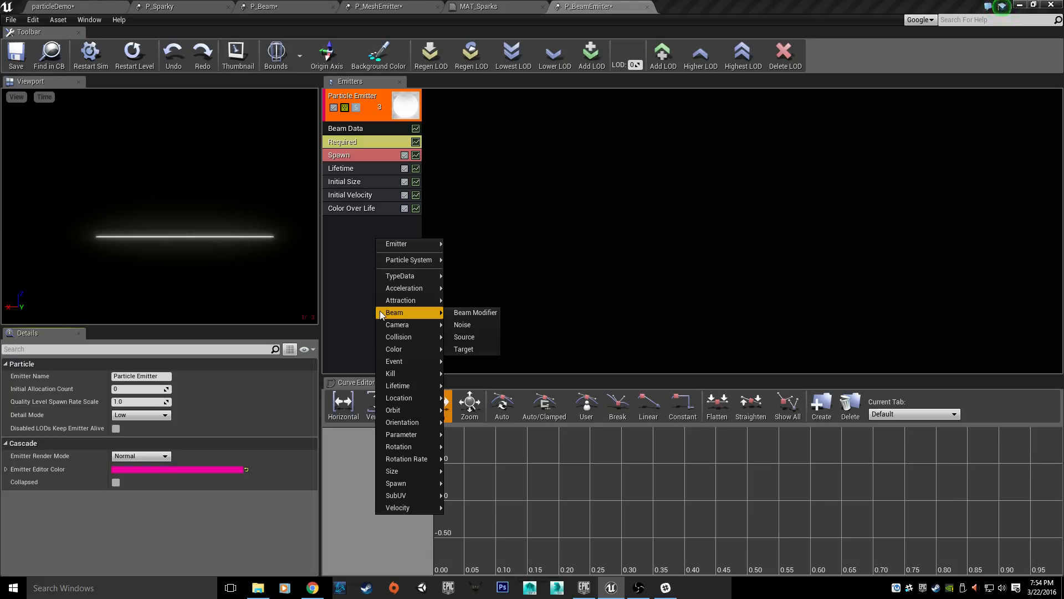
{"action": "left_click", "coordinate": [455, 325]}
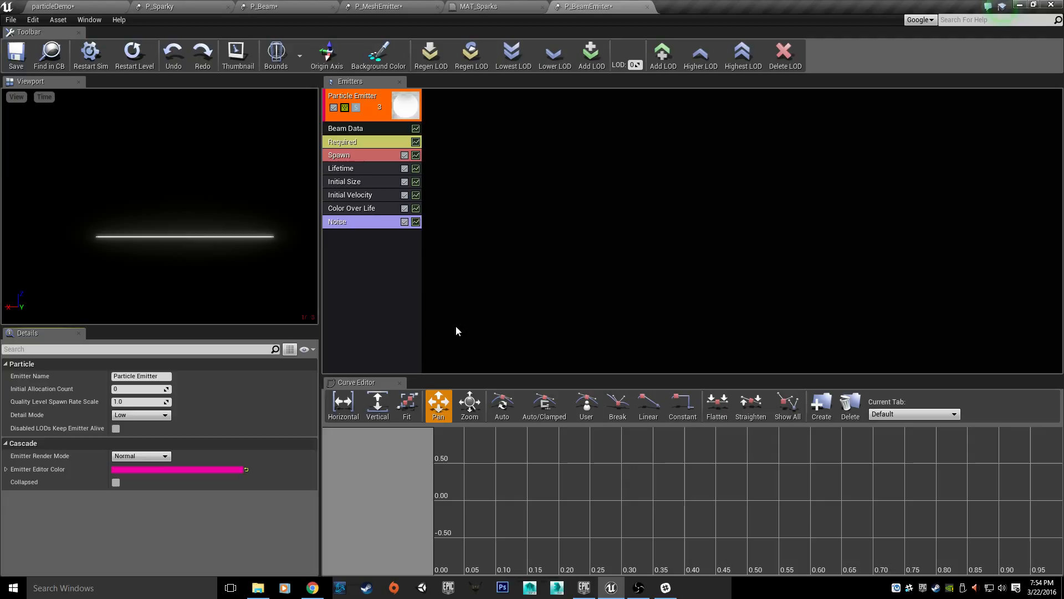
{"action": "left_click", "coordinate": [374, 213]}
{"action": "left_click", "coordinate": [362, 230]}
{"action": "left_click", "coordinate": [361, 222]}
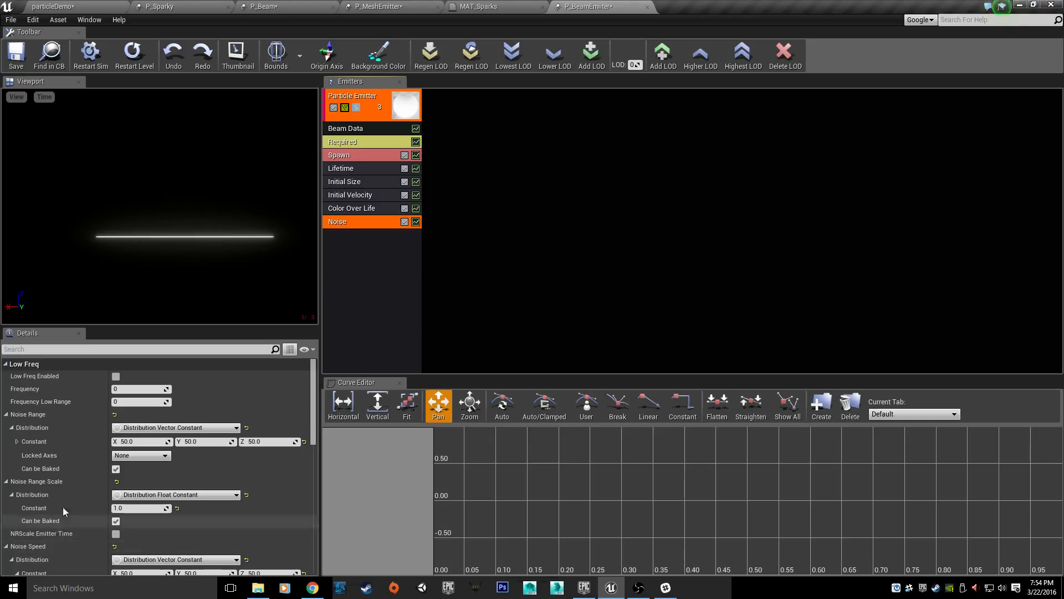
Step: Enable the Noise module's low frequency noise and set its Frequency to 10
{"action": "left_click", "coordinate": [115, 377]}
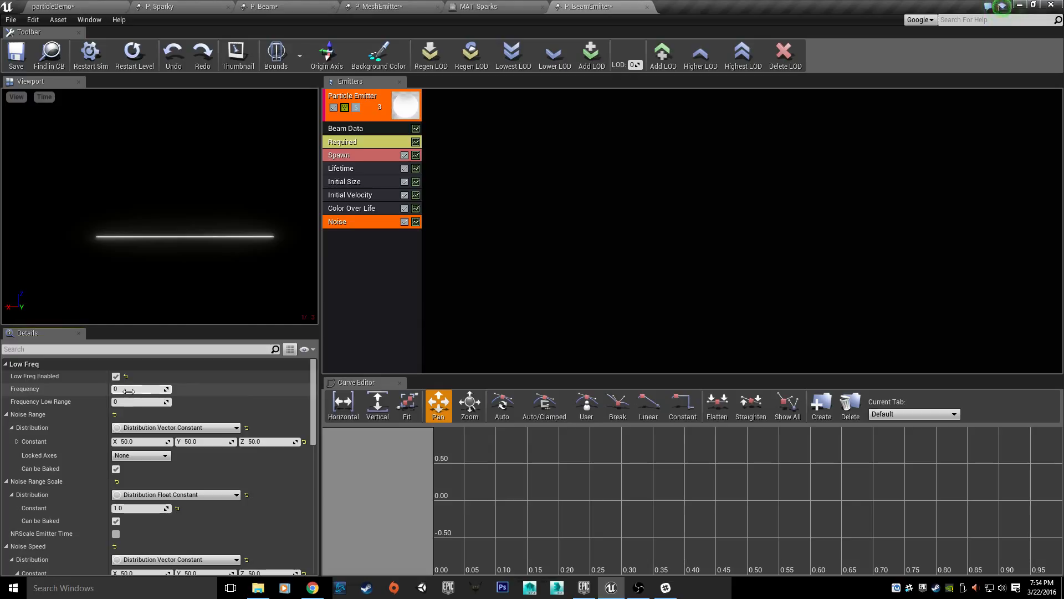
{"action": "left_click", "coordinate": [129, 391]}
{"action": "type", "text": "10"}
{"action": "key", "text": "Return"}
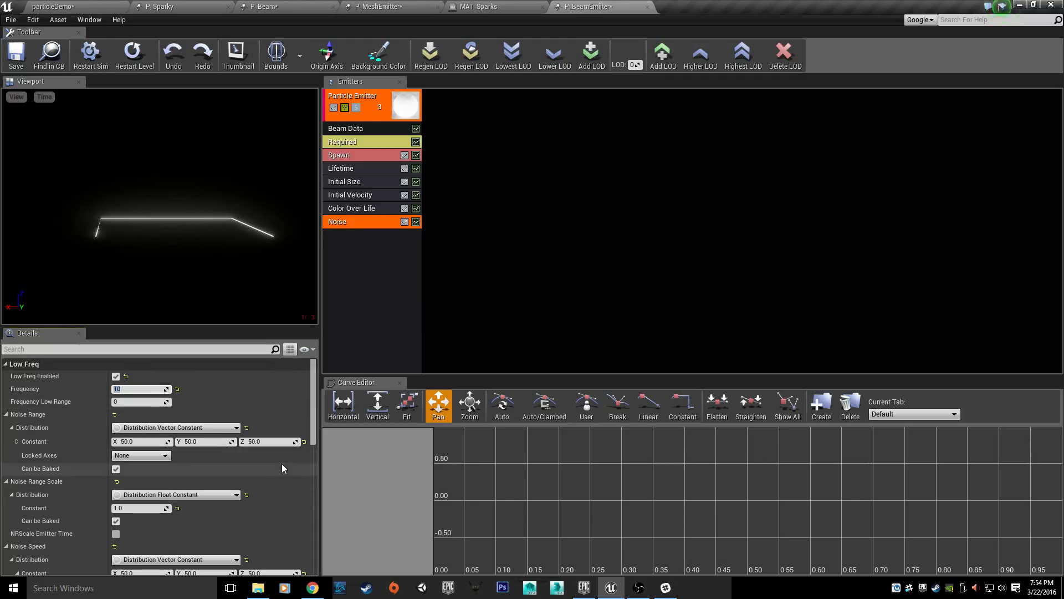
Step: Make the Noise Range a Distribution Vector Uniform with maximum 30 and minimum -30 on all axes
{"action": "scroll", "coordinate": [281, 463], "scroll_direction": "down", "scroll_amount": 4}
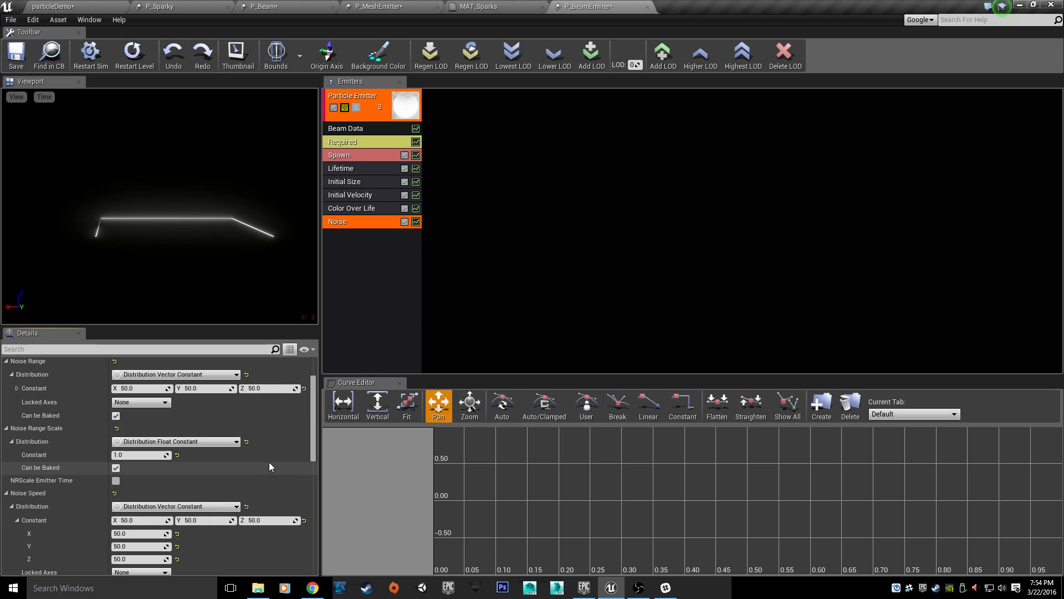
{"action": "scroll", "coordinate": [268, 463], "scroll_direction": "down", "scroll_amount": 5}
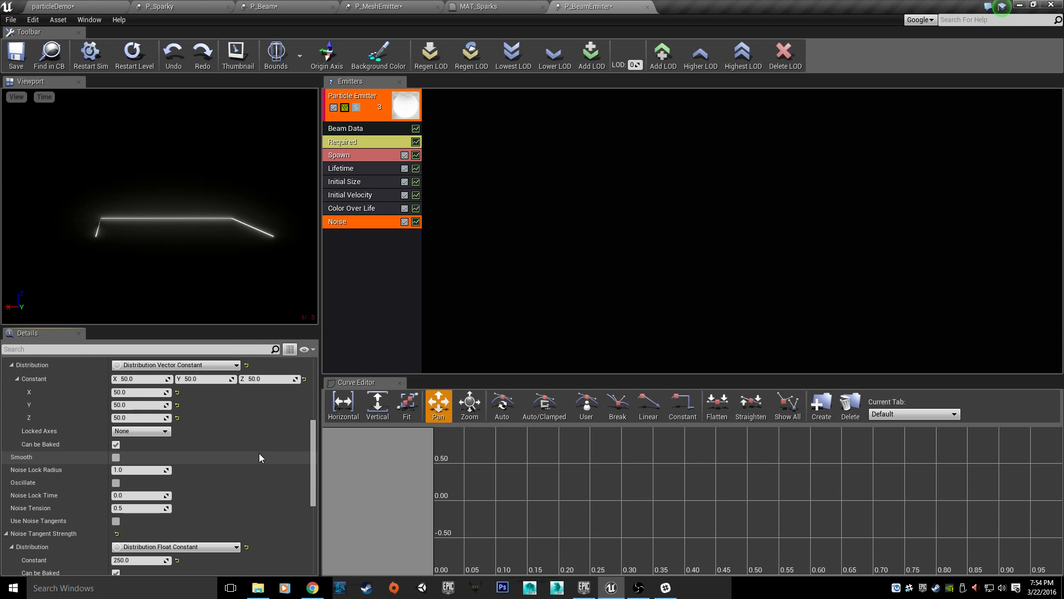
{"action": "scroll", "coordinate": [258, 452], "scroll_direction": "down", "scroll_amount": 6}
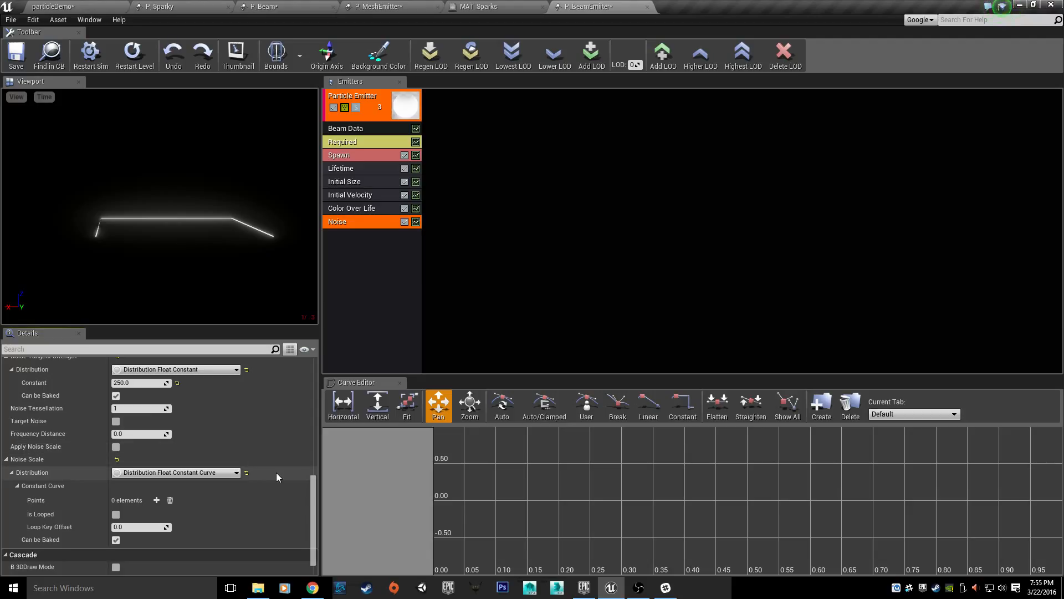
{"action": "scroll", "coordinate": [275, 472], "scroll_direction": "up", "scroll_amount": 7}
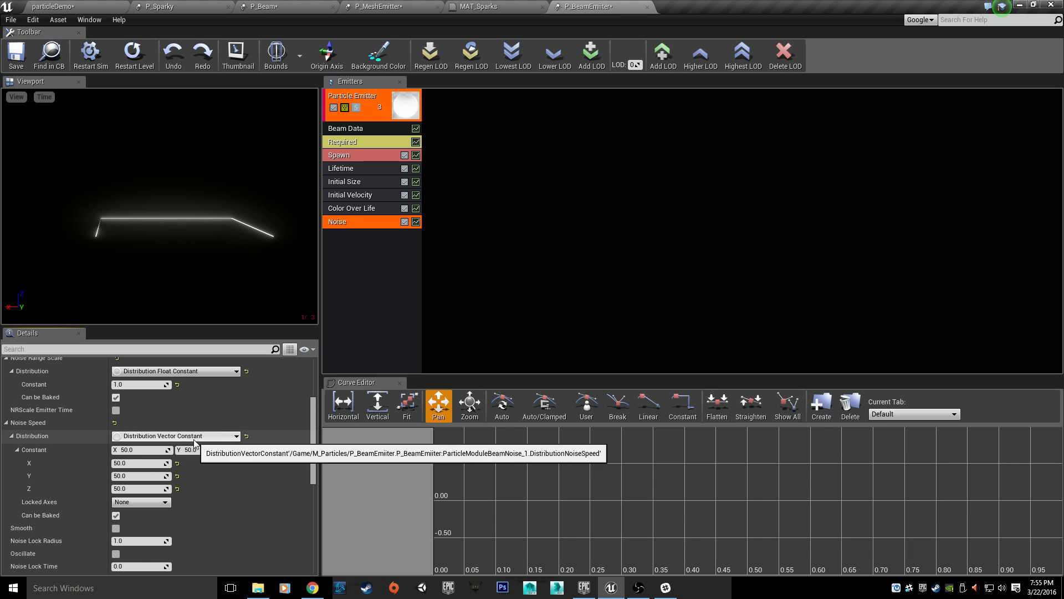
{"action": "scroll", "coordinate": [193, 439], "scroll_direction": "up", "scroll_amount": 4}
{"action": "scroll", "coordinate": [194, 439], "scroll_direction": "up", "scroll_amount": 1}
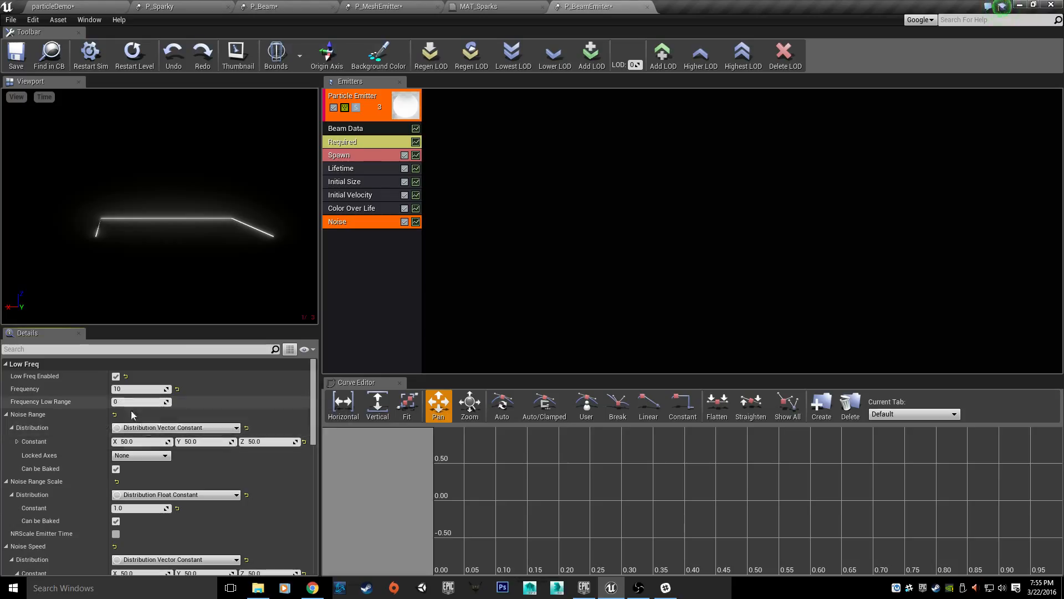
{"action": "left_click", "coordinate": [207, 430]}
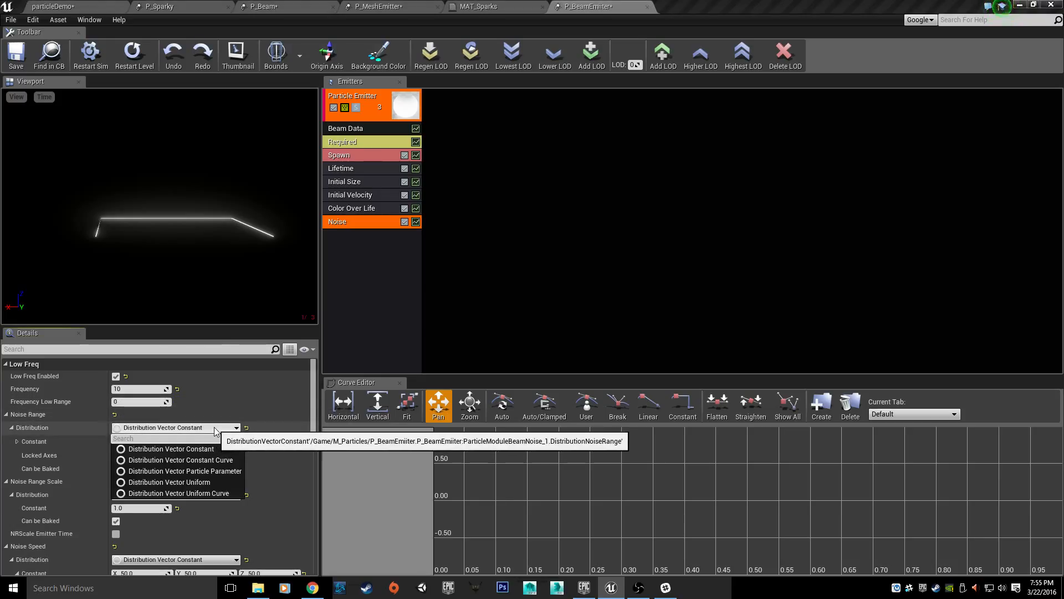
{"action": "left_click", "coordinate": [215, 480]}
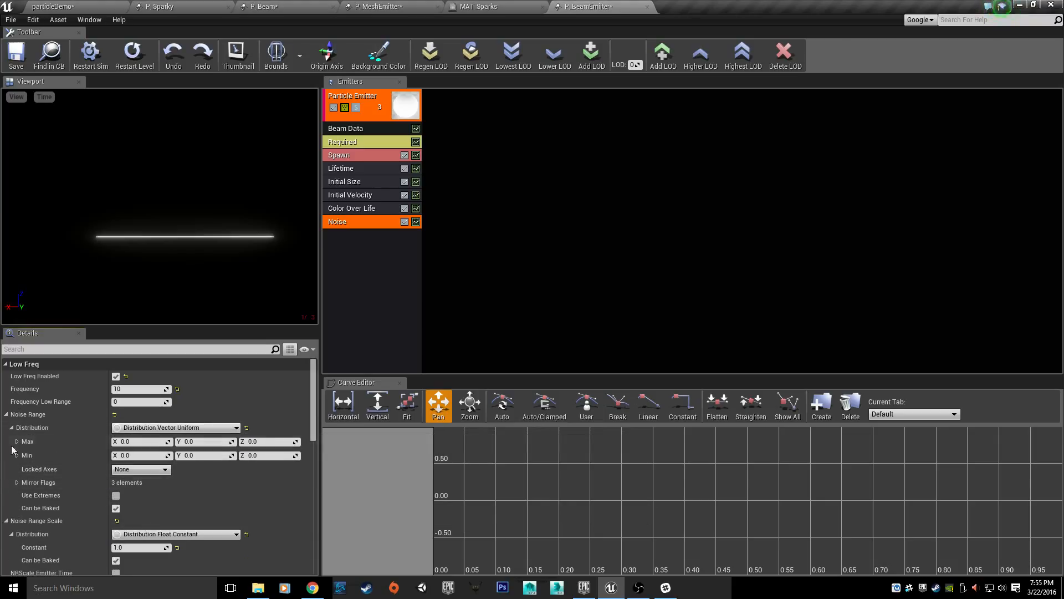
{"action": "left_click", "coordinate": [140, 441]}
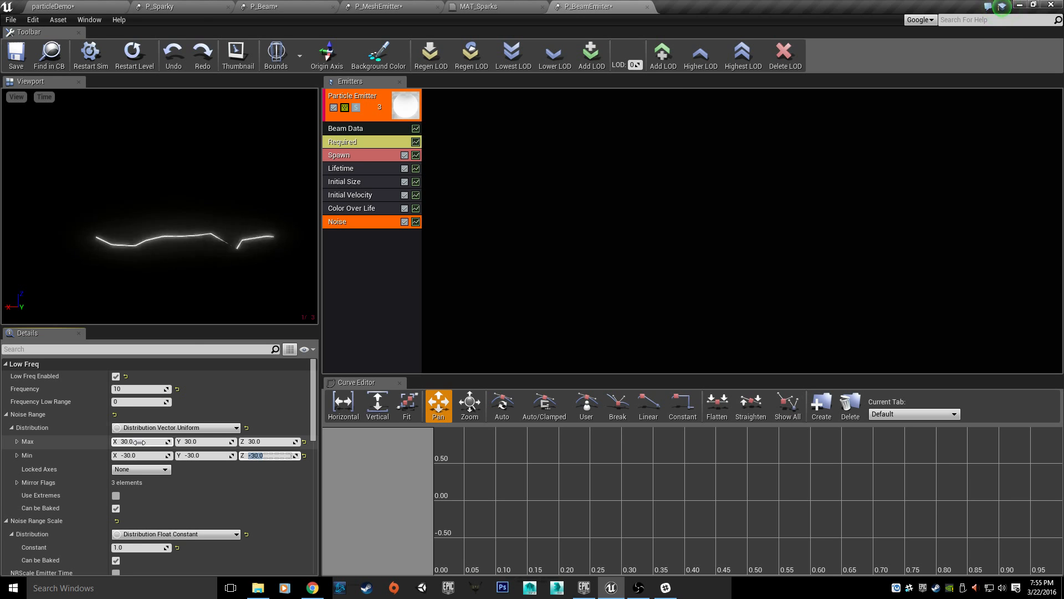
Step: Set the Beam Data's Max Beam Count to 3
{"action": "left_click", "coordinate": [341, 131]}
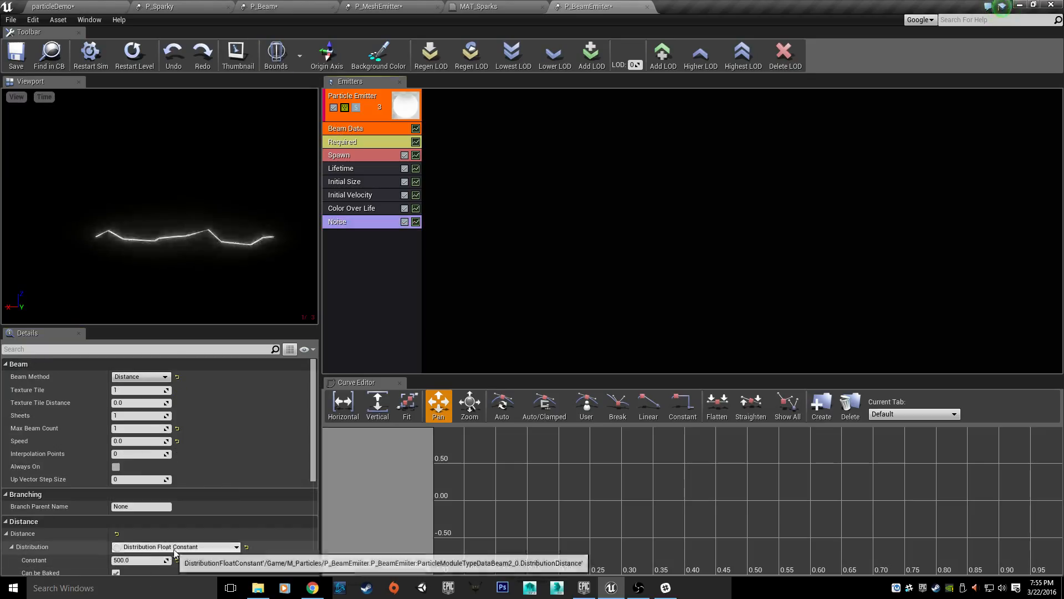
{"action": "left_click", "coordinate": [125, 427]}
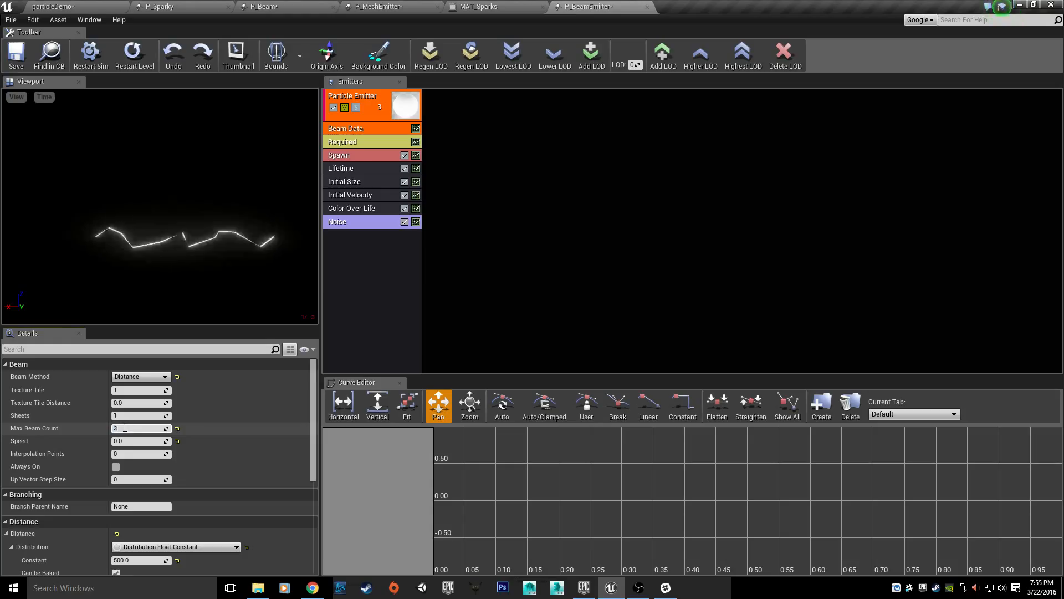
{"action": "type", "text": "3"}
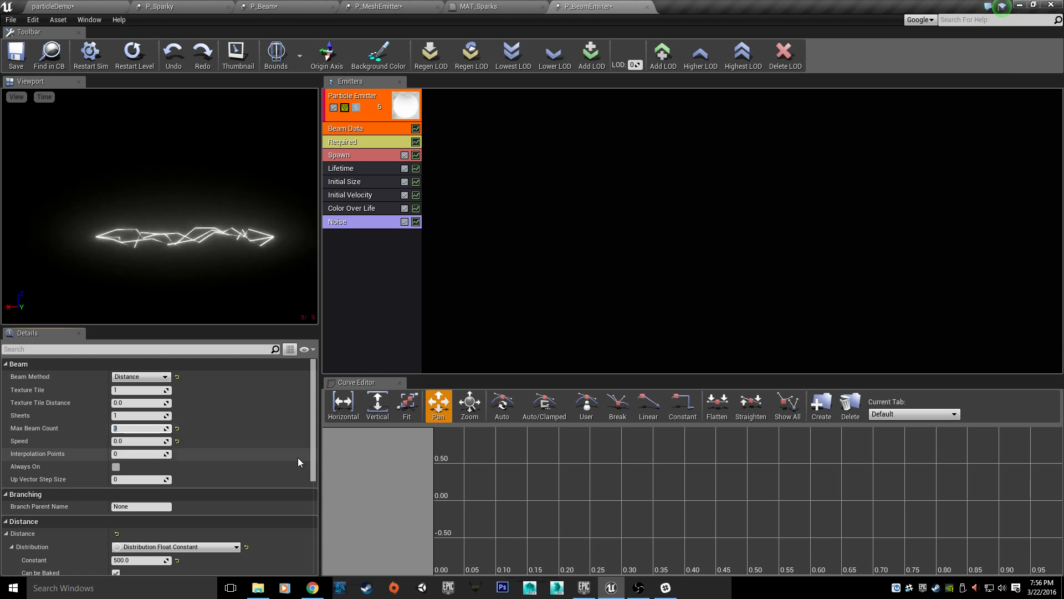
Step: Add beam Source and Target modules to the emitter
{"action": "left_click", "coordinate": [365, 245]}
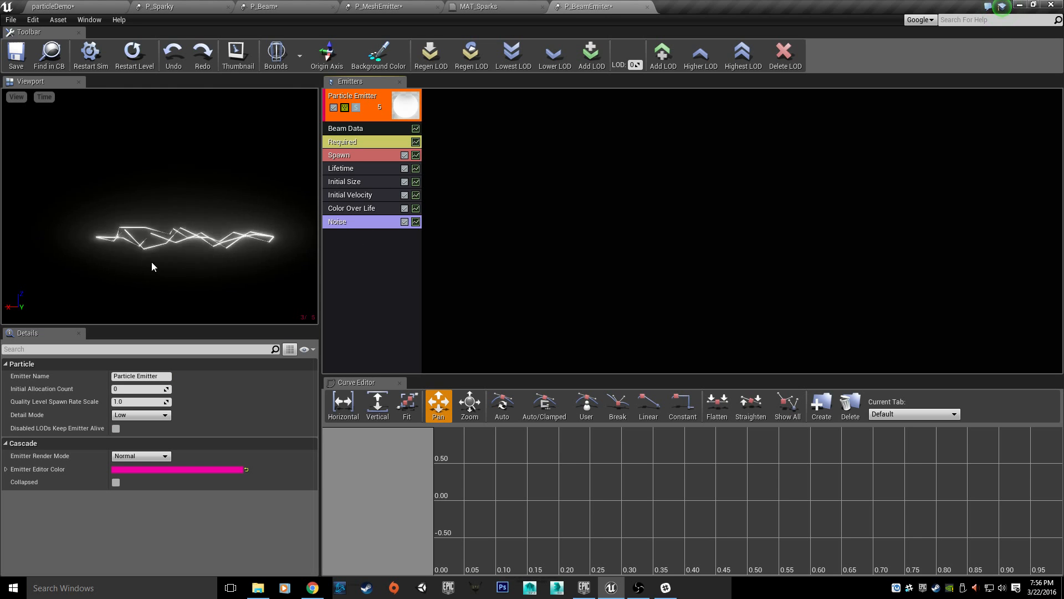
{"action": "right_click", "coordinate": [349, 259]}
{"action": "mouse_move", "coordinate": [379, 432]}
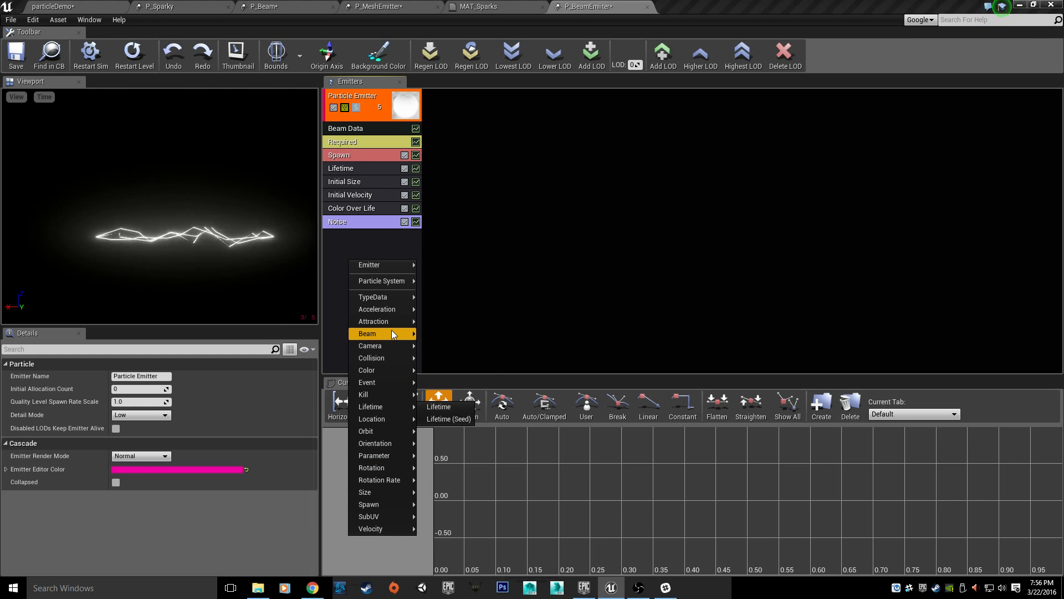
{"action": "mouse_move", "coordinate": [391, 333]}
{"action": "left_click", "coordinate": [440, 359]}
{"action": "right_click", "coordinate": [374, 256]}
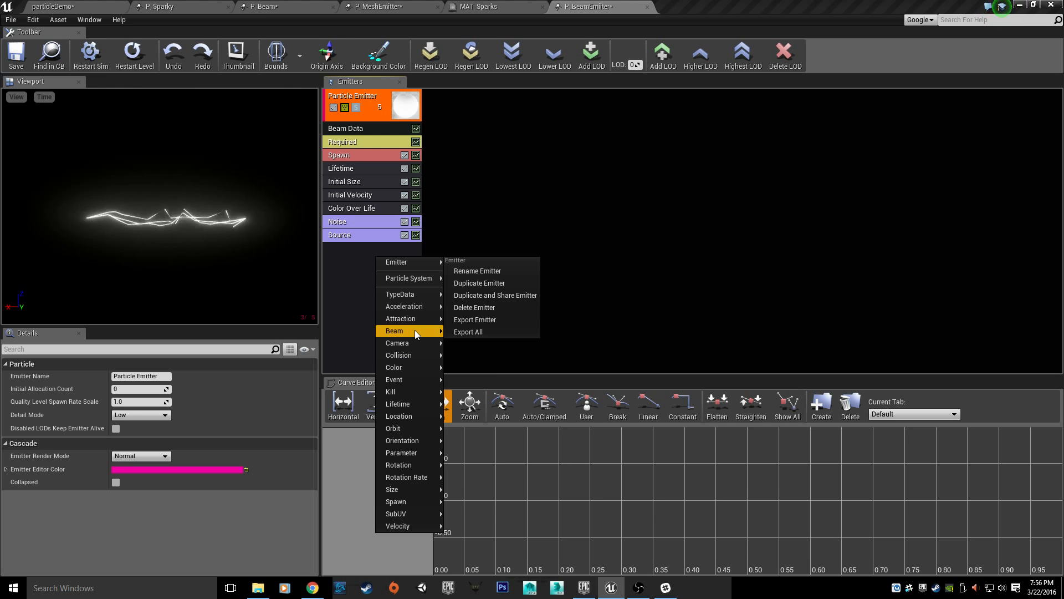
{"action": "mouse_move", "coordinate": [414, 330]}
{"action": "left_click", "coordinate": [465, 367]}
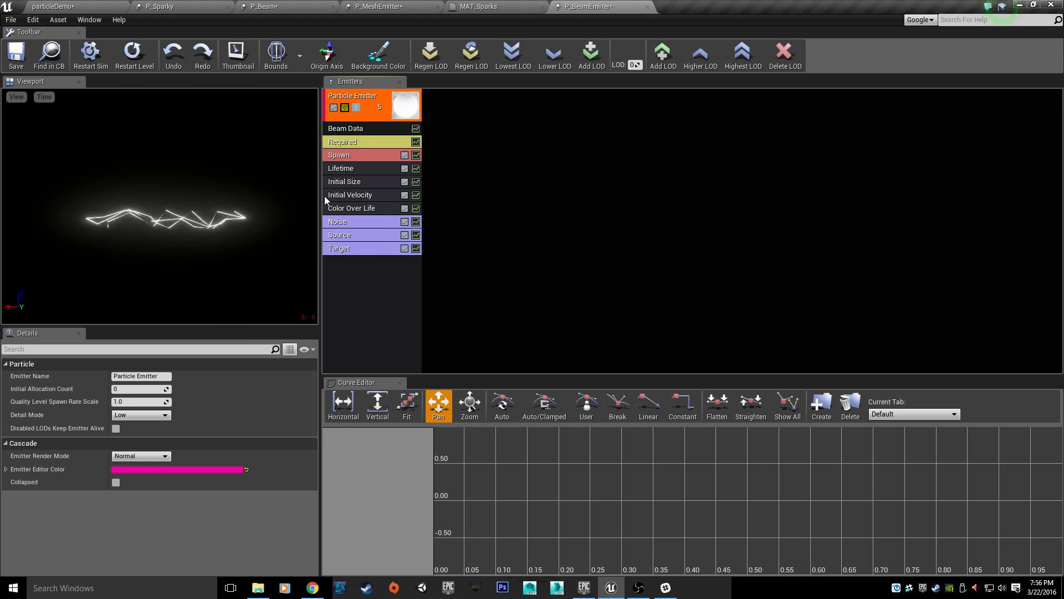
Step: Set the Source module's Source constant to X -300, Y 0 and Z 0
{"action": "left_click", "coordinate": [374, 232]}
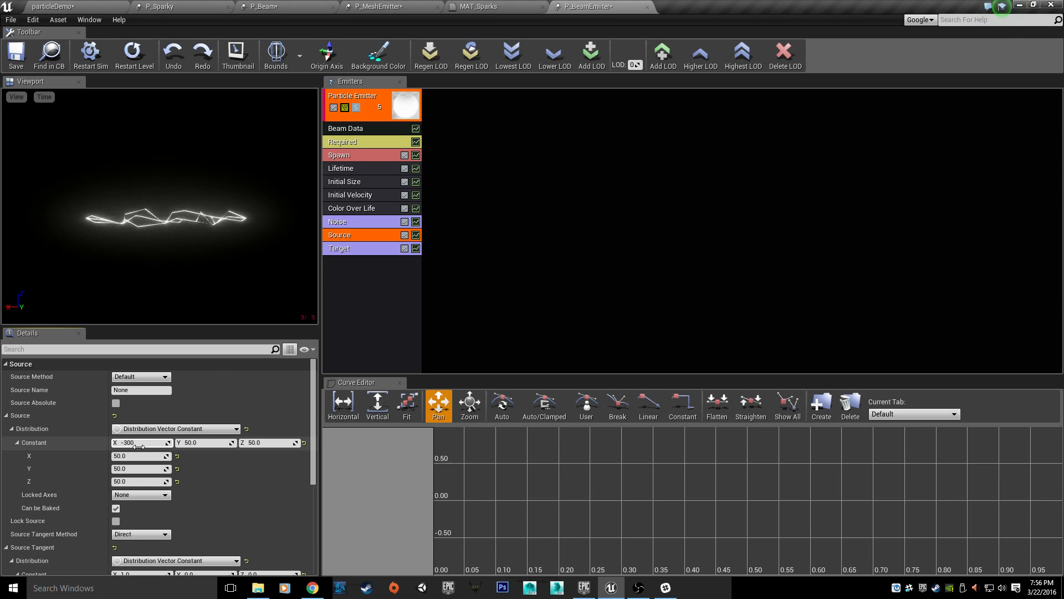
{"action": "key", "text": "Tab"}
{"action": "type", "text": "0"}
{"action": "key", "text": "Tab"}
{"action": "type", "text": "0"}
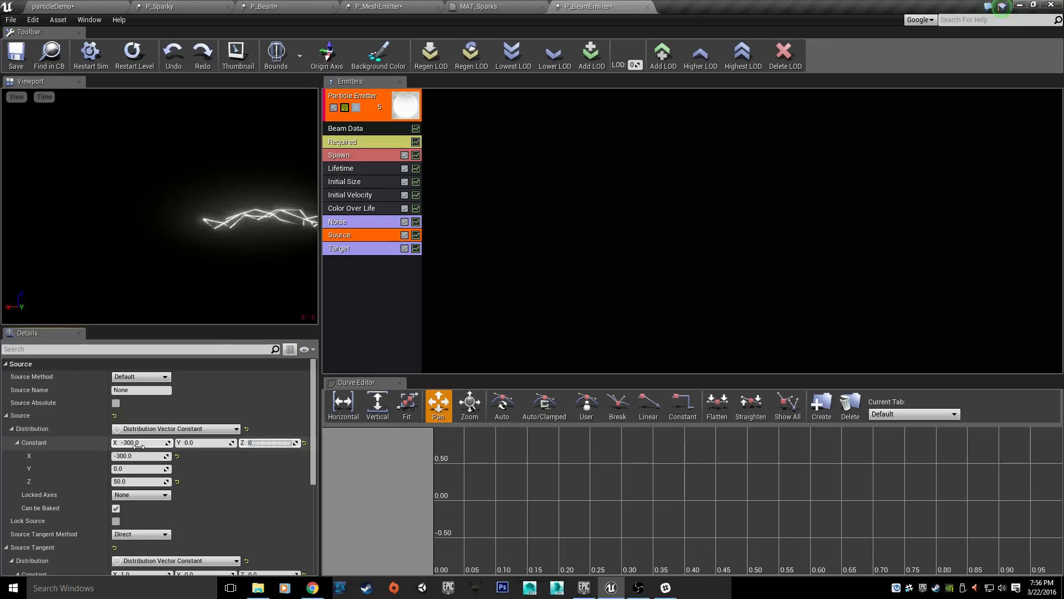
{"action": "key", "text": "Return"}
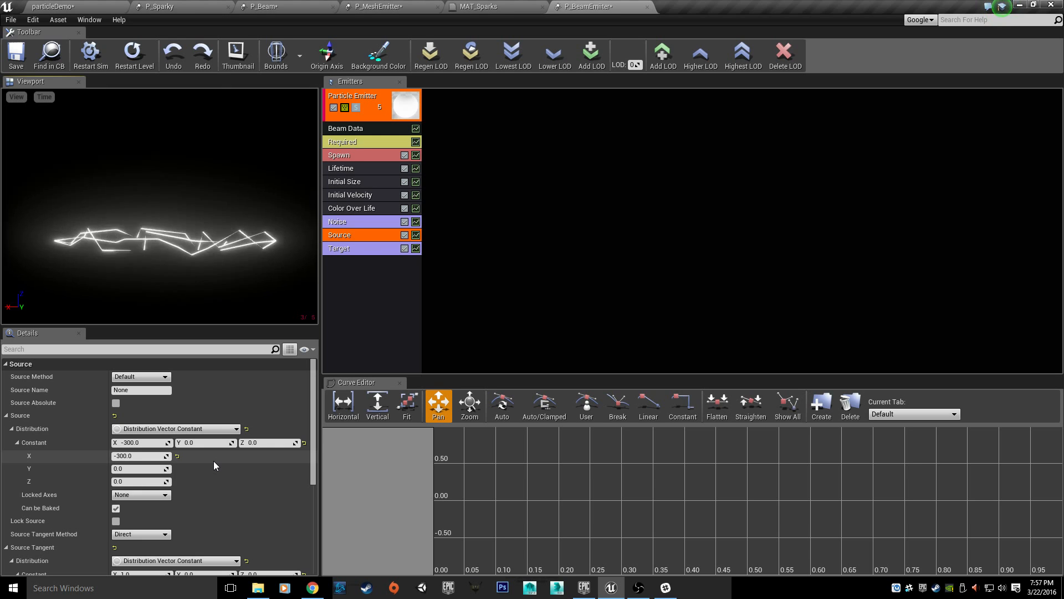
Step: Set the Source module's Source Tangent constant to X 0, Y 0 and Z 40
{"action": "scroll", "coordinate": [214, 465], "scroll_direction": "down", "scroll_amount": 3}
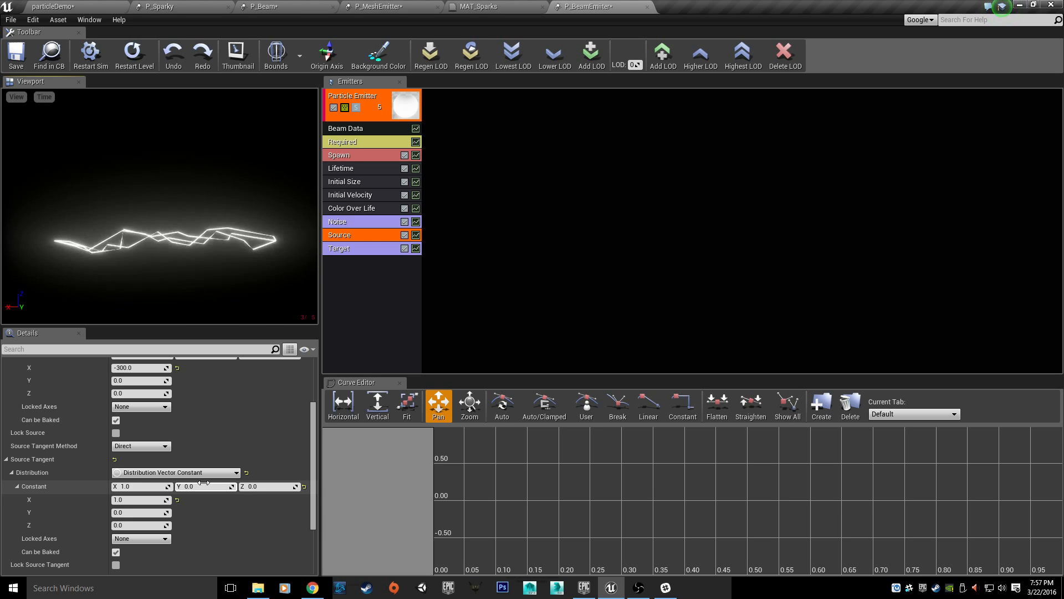
{"action": "left_click", "coordinate": [138, 489]}
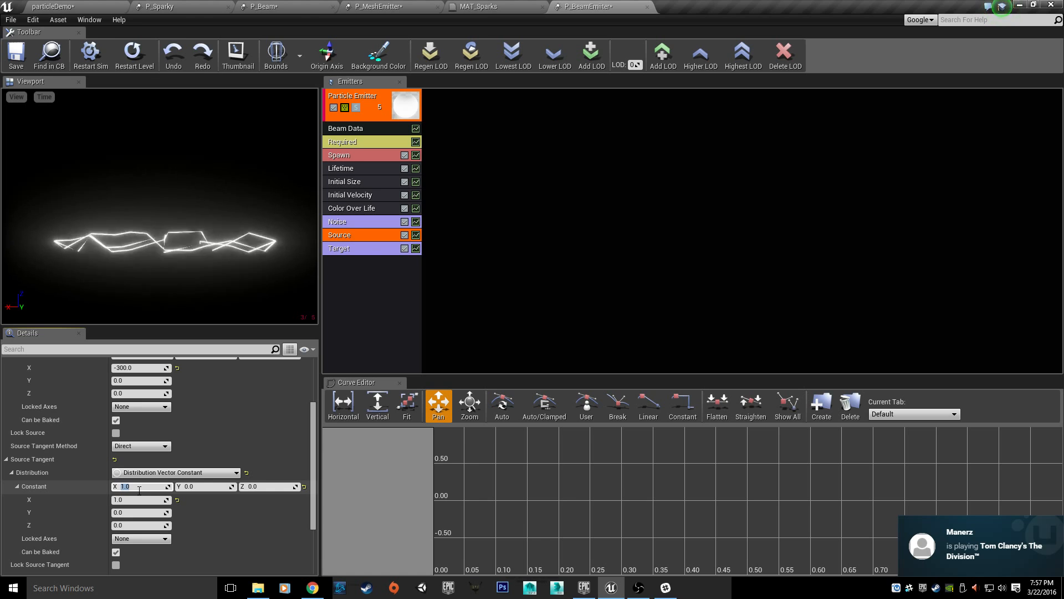
{"action": "type", "text": "0"}
{"action": "key", "text": "Tab"}
{"action": "type", "text": "0"}
{"action": "key", "text": "Tab"}
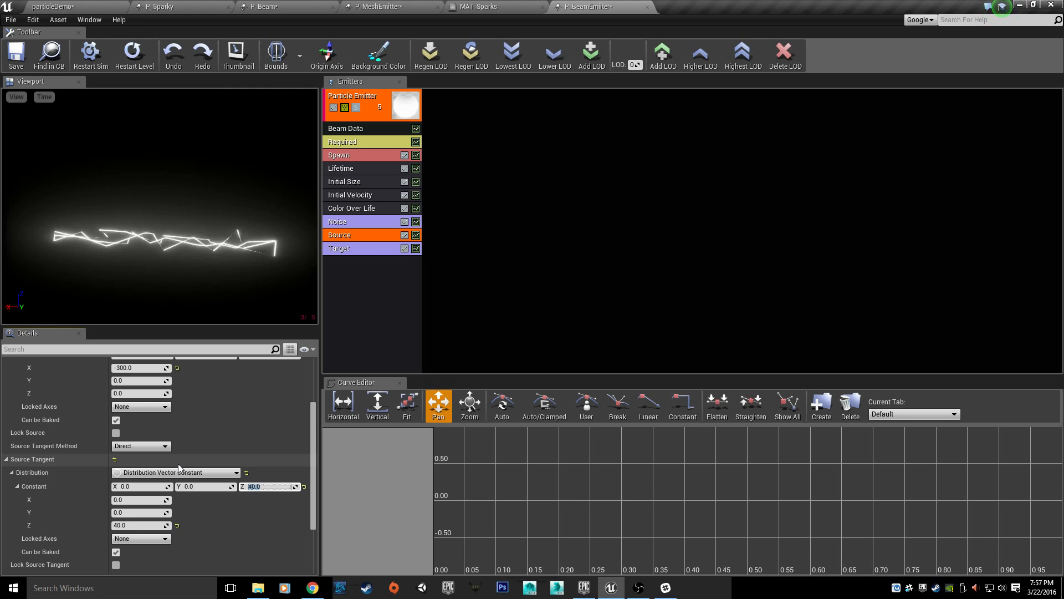
Step: Set the Beam Data's Interpolation Points to 10
{"action": "left_click", "coordinate": [377, 128]}
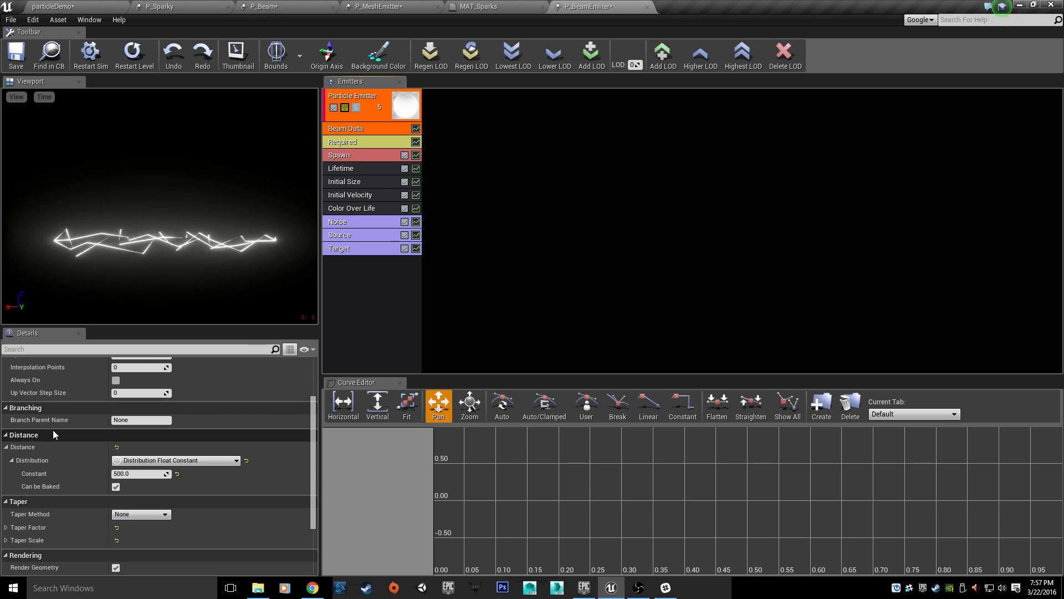
{"action": "scroll", "coordinate": [55, 429], "scroll_direction": "up", "scroll_amount": 1}
{"action": "left_click", "coordinate": [136, 384]}
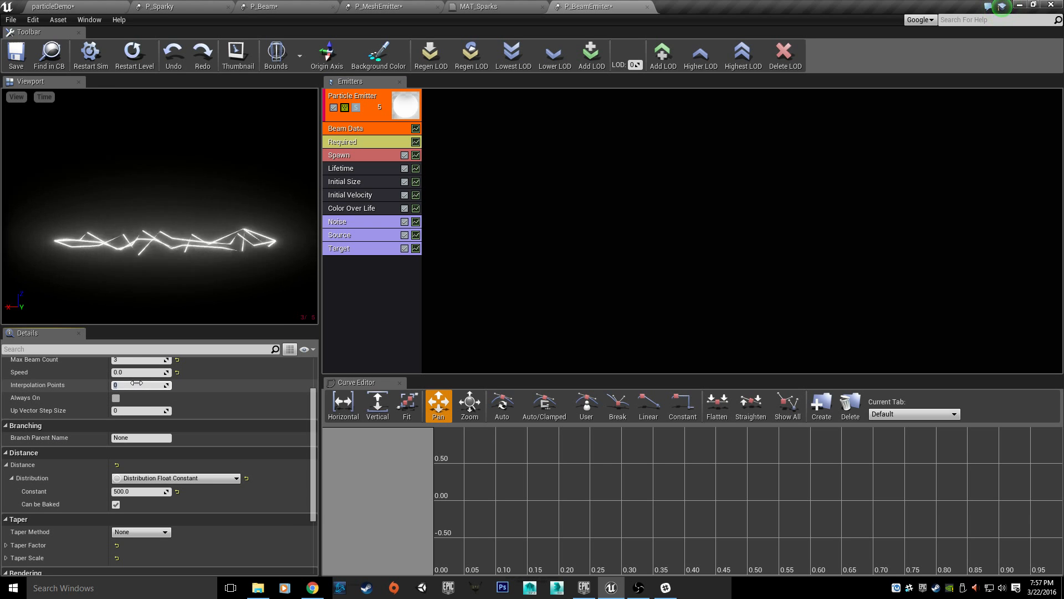
{"action": "type", "text": "10"}
{"action": "key", "text": "Return"}
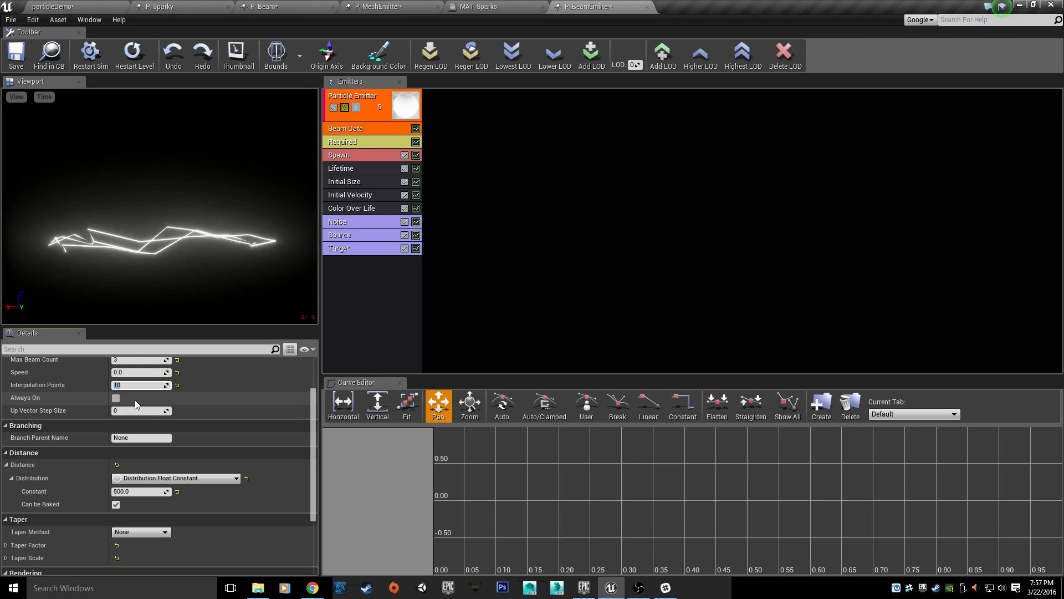
Step: Change the Source module's Source Tangent Method to User Set
{"action": "left_click", "coordinate": [357, 235]}
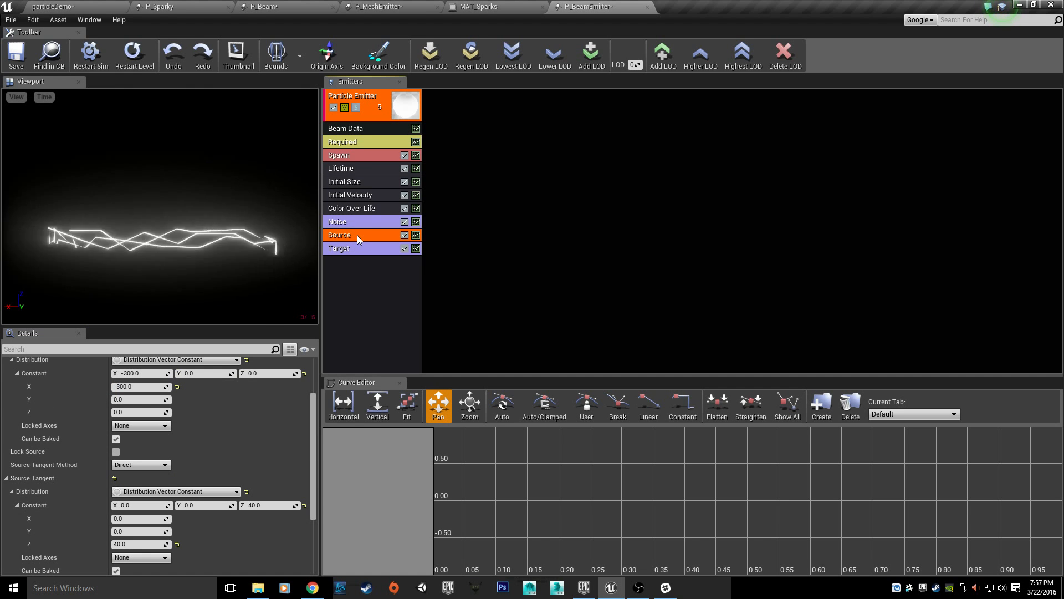
{"action": "left_click", "coordinate": [153, 465]}
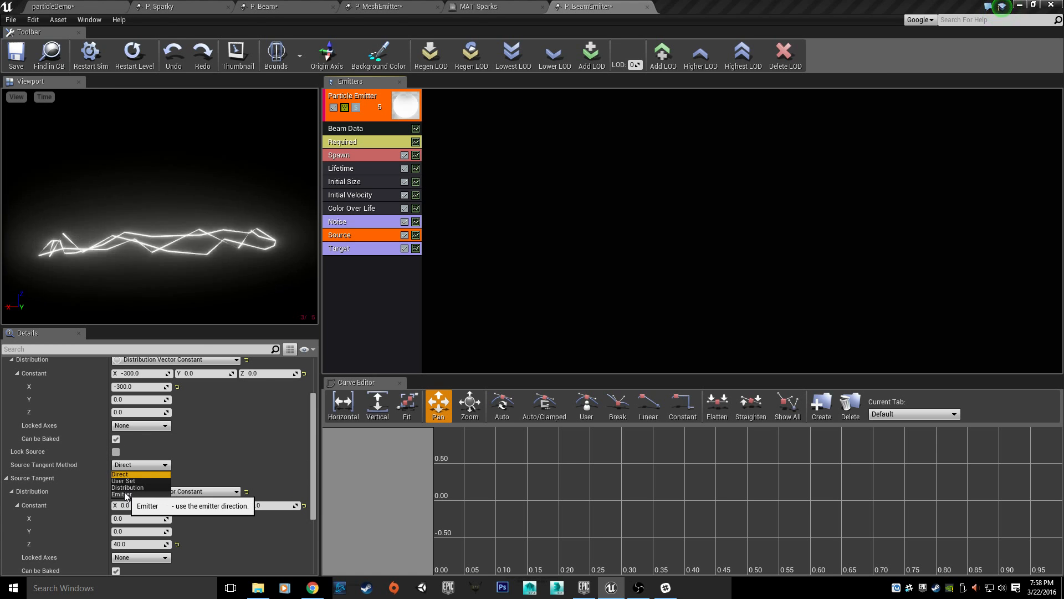
{"action": "left_click", "coordinate": [129, 481]}
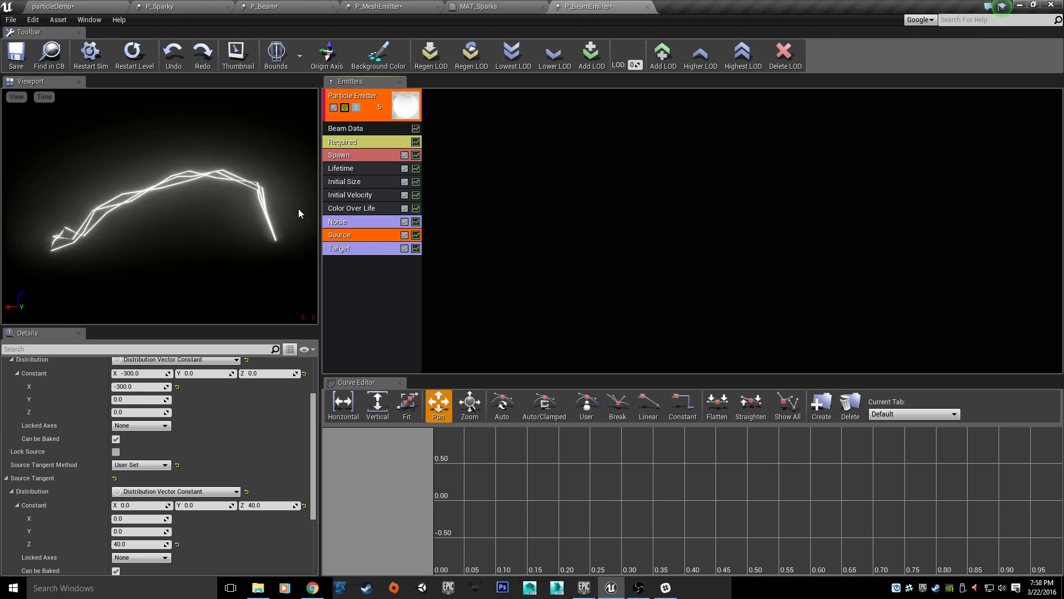
Step: Set the Target module's Target constant to X 300, Y 0 and Z 0
{"action": "left_click", "coordinate": [367, 253]}
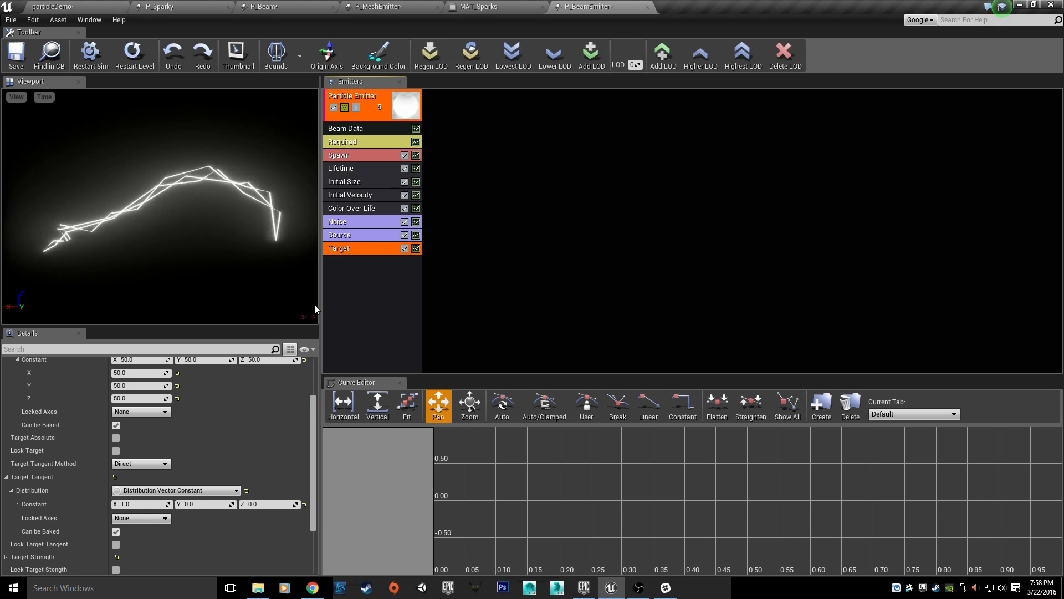
{"action": "scroll", "coordinate": [171, 444], "scroll_direction": "up", "scroll_amount": 2}
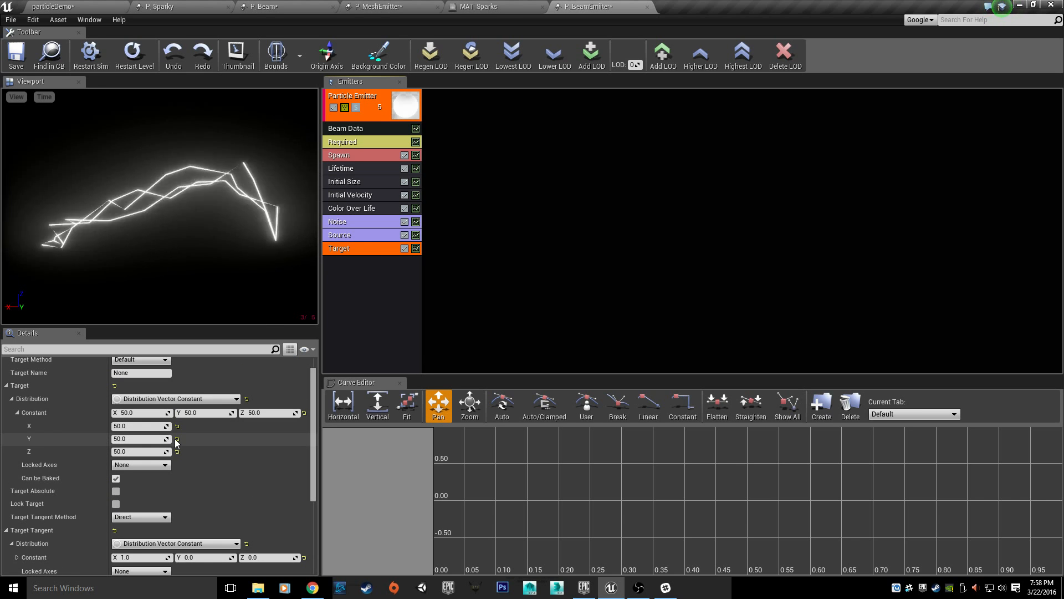
{"action": "left_click", "coordinate": [357, 237]}
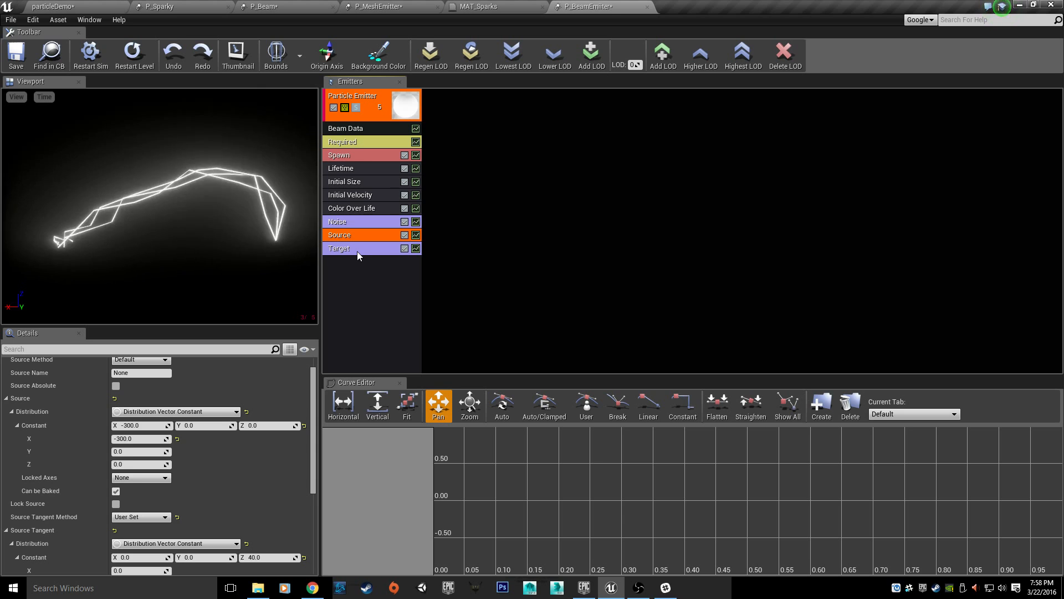
{"action": "left_click", "coordinate": [357, 250]}
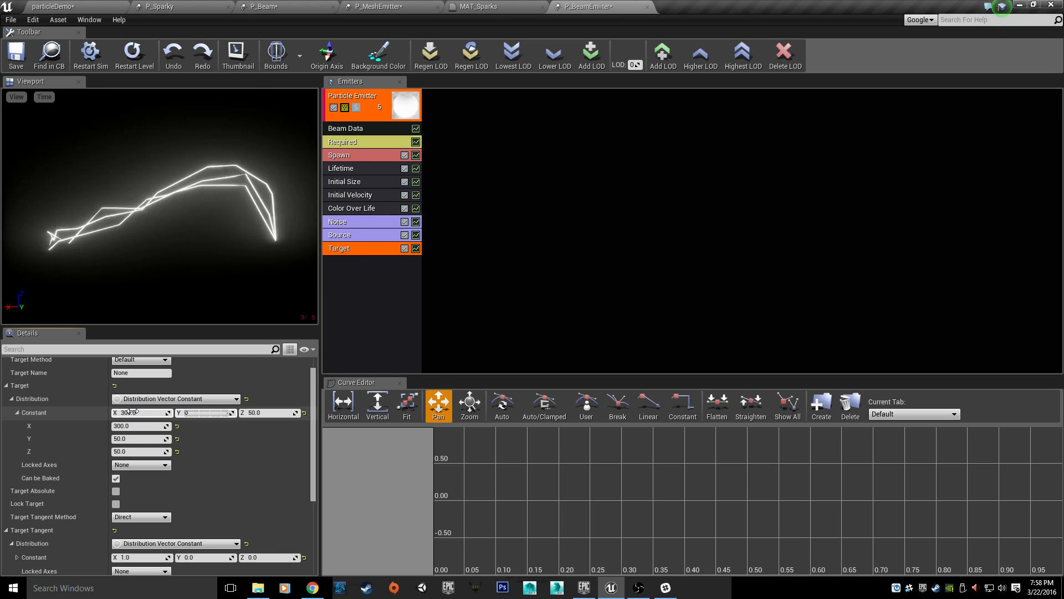
{"action": "key", "text": "Return"}
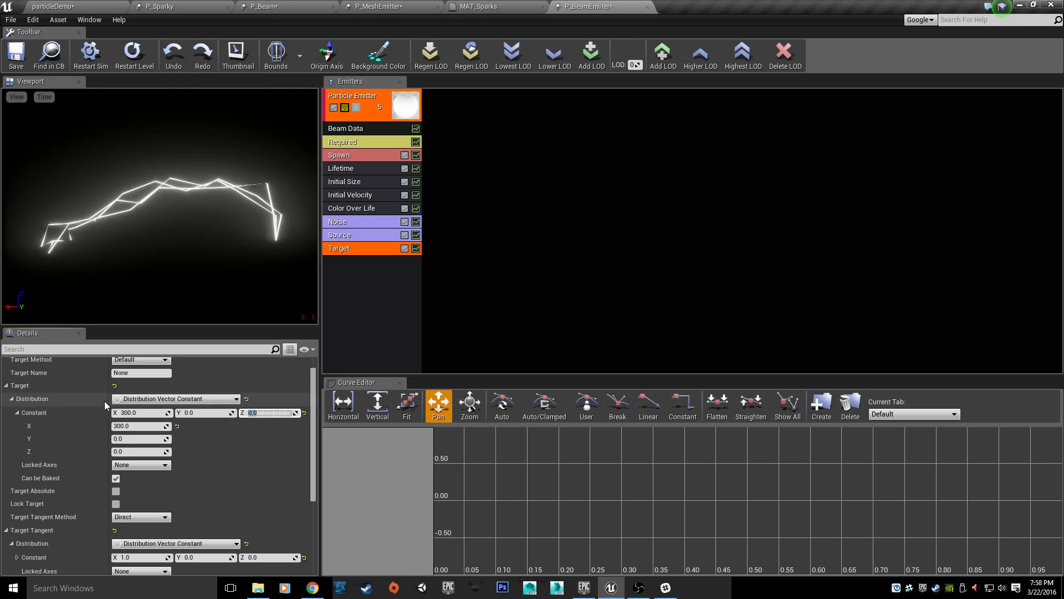
{"action": "scroll", "coordinate": [245, 467], "scroll_direction": "down", "scroll_amount": 1}
{"action": "scroll", "coordinate": [244, 470], "scroll_direction": "up", "scroll_amount": 2}
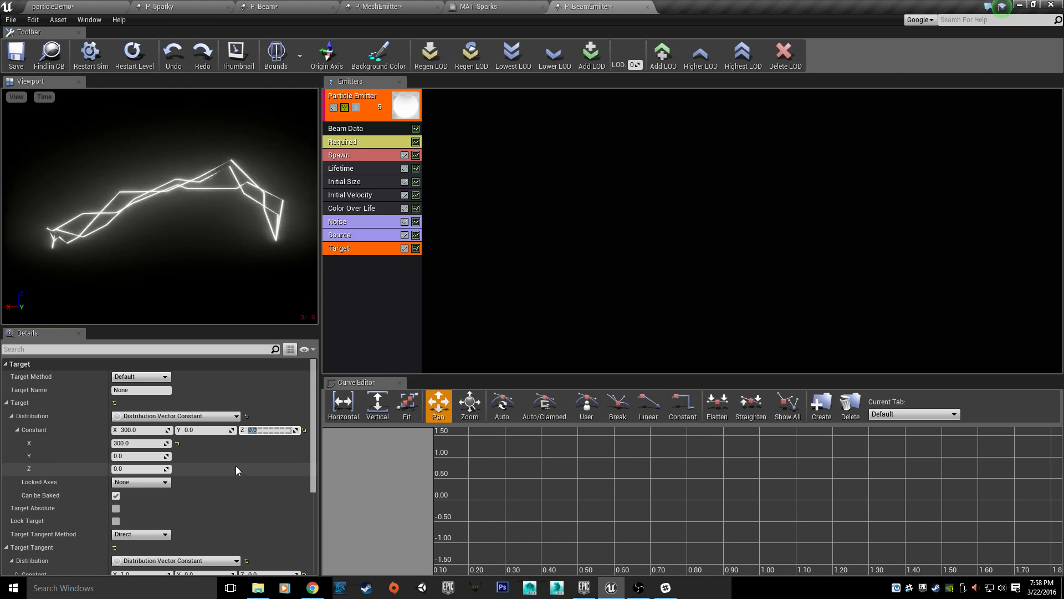
Step: Set the Target Tangent constant to X 0, Y 0 and Z 40, with the Target Tangent Method on User Set
{"action": "scroll", "coordinate": [229, 500], "scroll_direction": "down", "scroll_amount": 5}
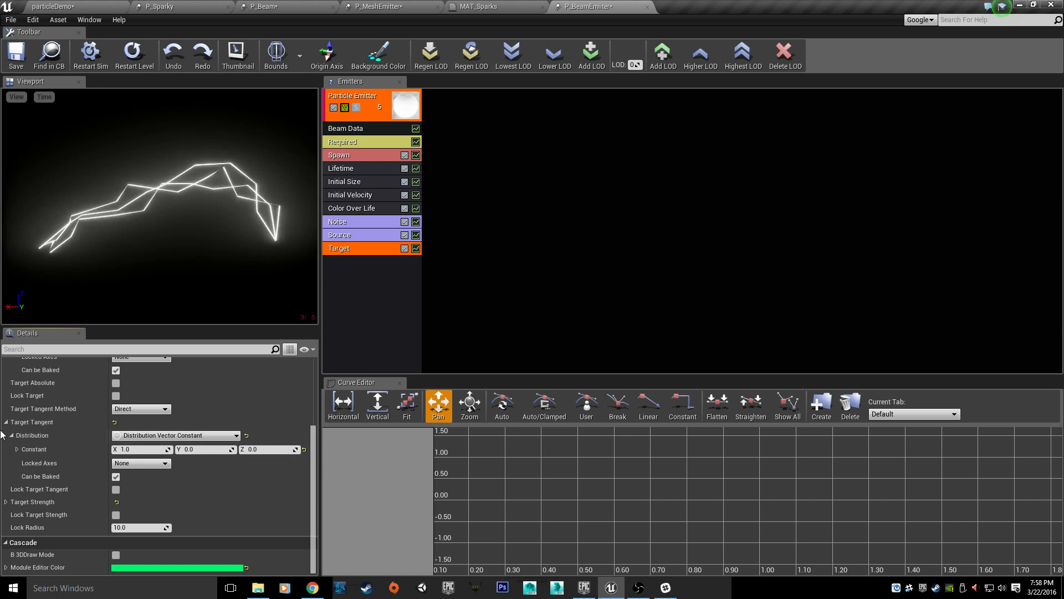
{"action": "left_click", "coordinate": [136, 450]}
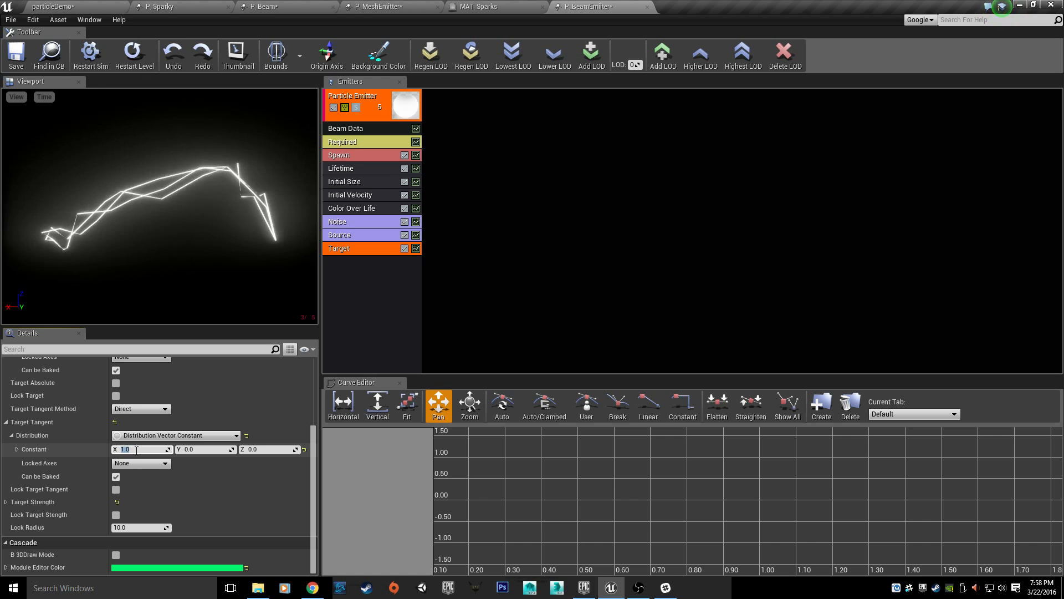
{"action": "type", "text": "0"}
{"action": "key", "text": "Tab"}
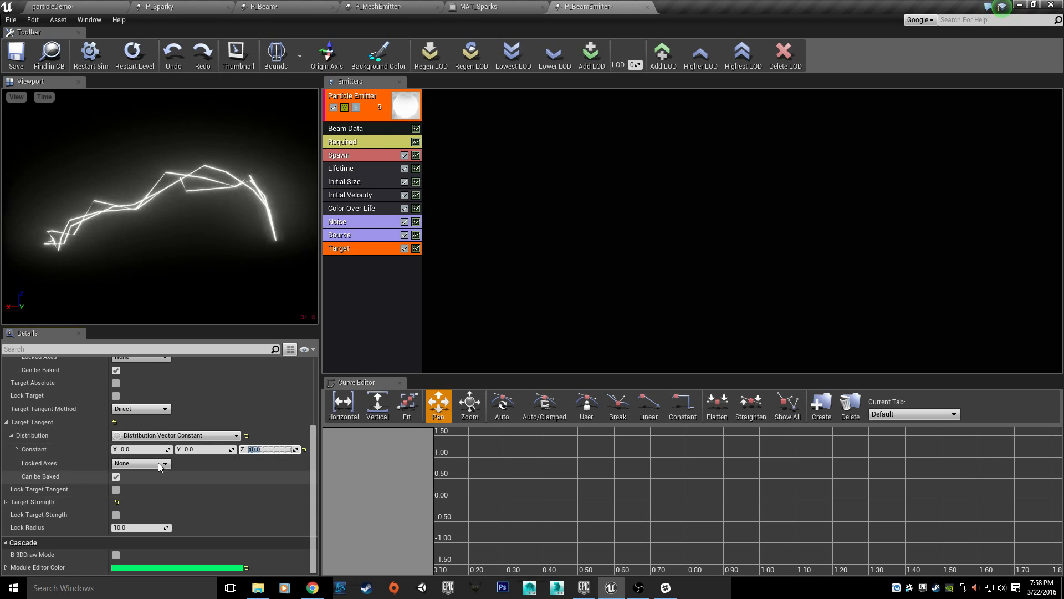
{"action": "left_click", "coordinate": [147, 408]}
{"action": "left_click", "coordinate": [138, 425]}
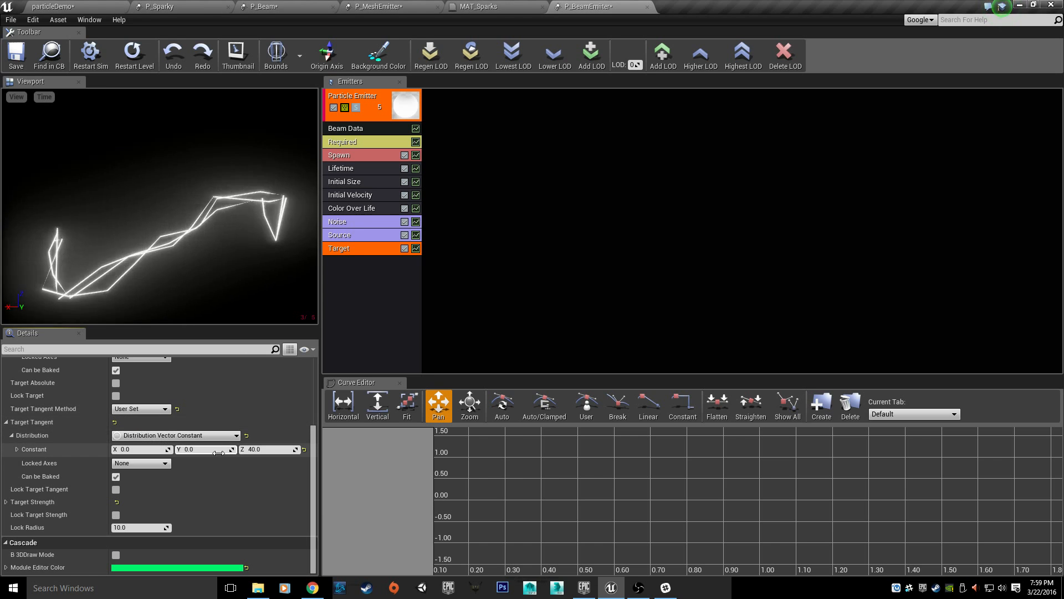
Step: Set the Z value of the Target Tangent constant to -40
{"action": "left_click", "coordinate": [256, 449]}
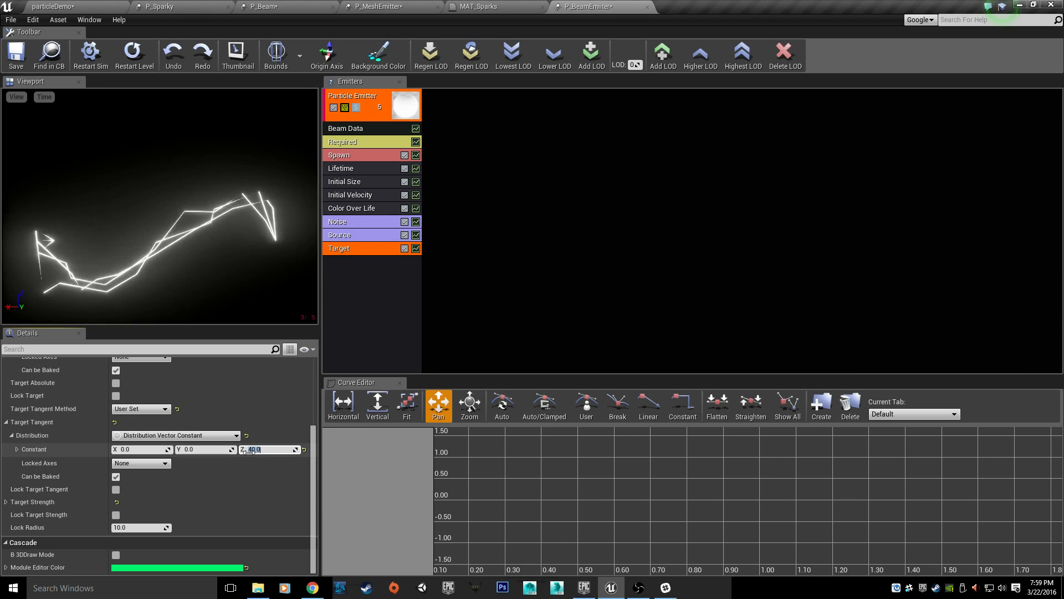
{"action": "left_click", "coordinate": [269, 511]}
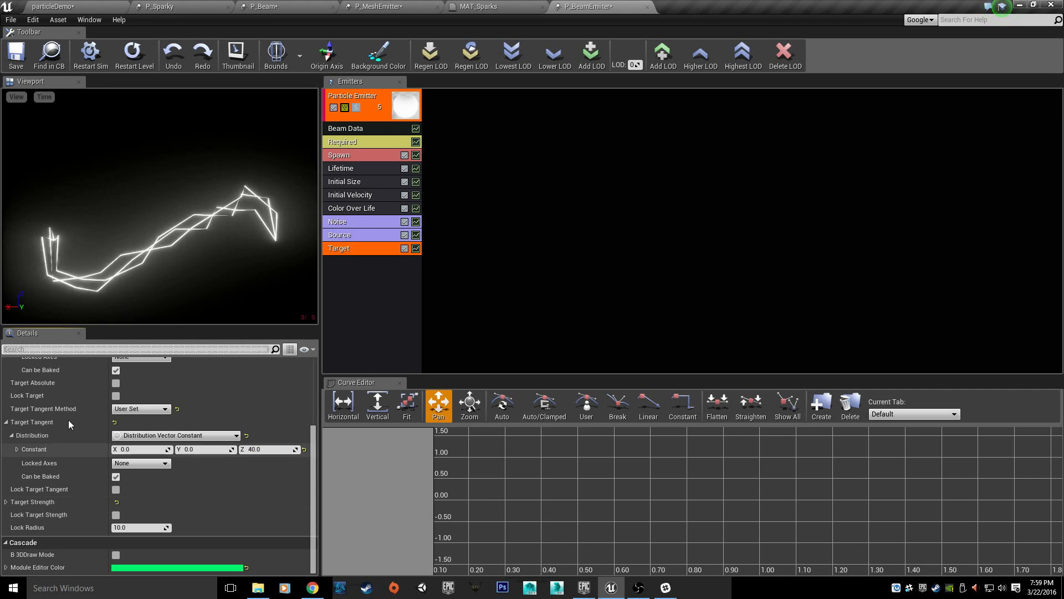
{"action": "left_click", "coordinate": [254, 450]}
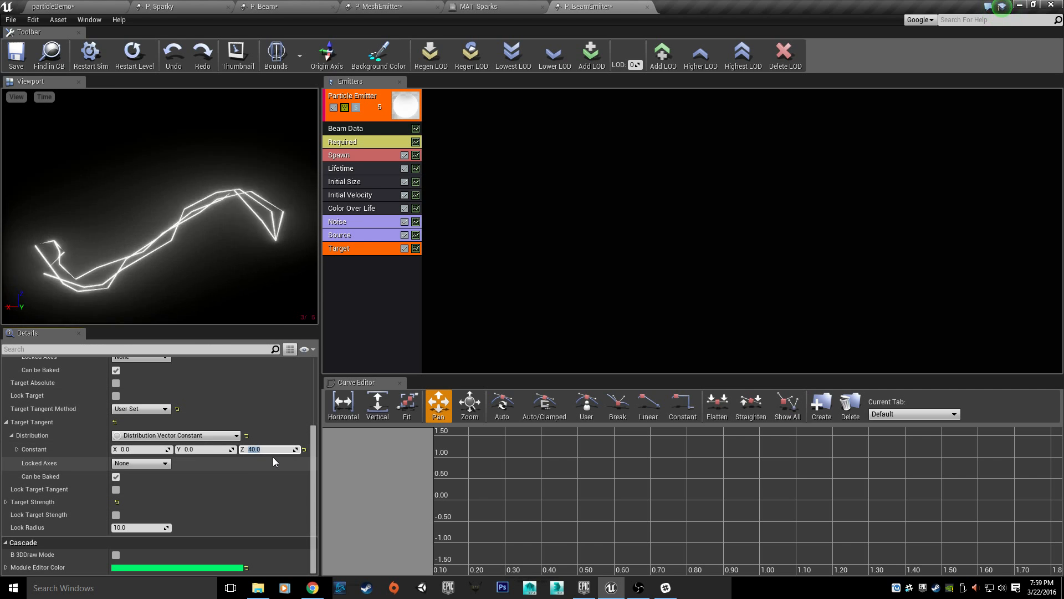
{"action": "type", "text": "-"}
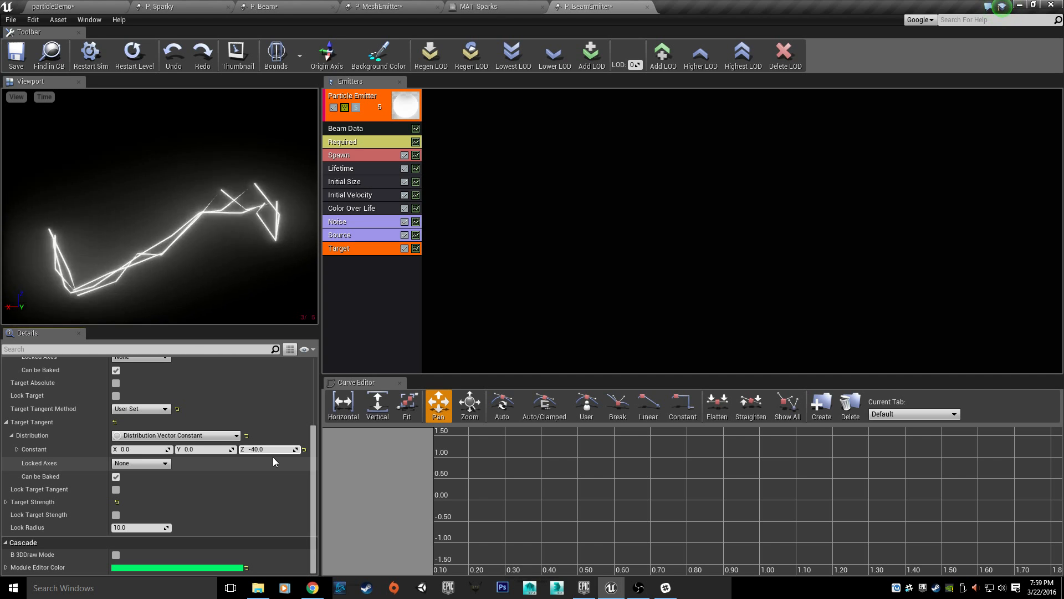
{"action": "key", "text": "Return"}
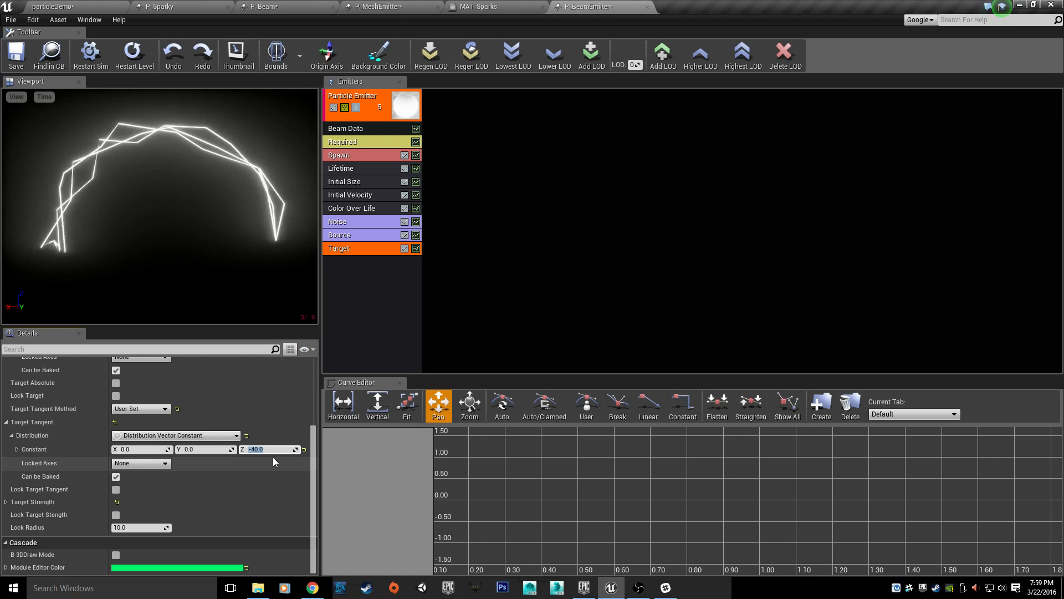
{"action": "scroll", "coordinate": [272, 457], "scroll_direction": "up", "scroll_amount": 3}
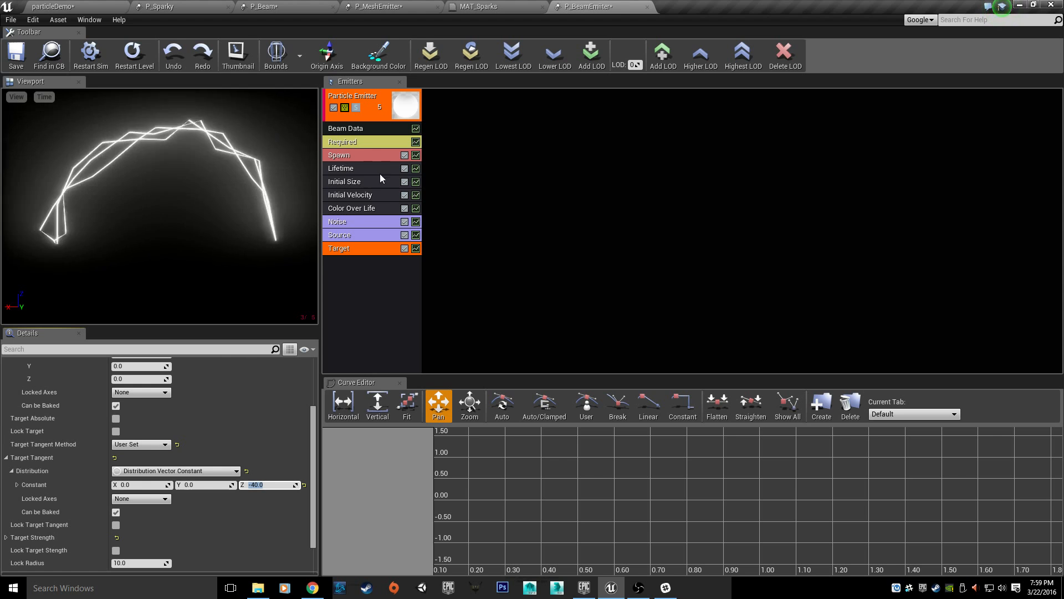
Step: Delete the Color Over Life module from the emitter
{"action": "left_click", "coordinate": [358, 209]}
{"action": "right_click", "coordinate": [358, 208]}
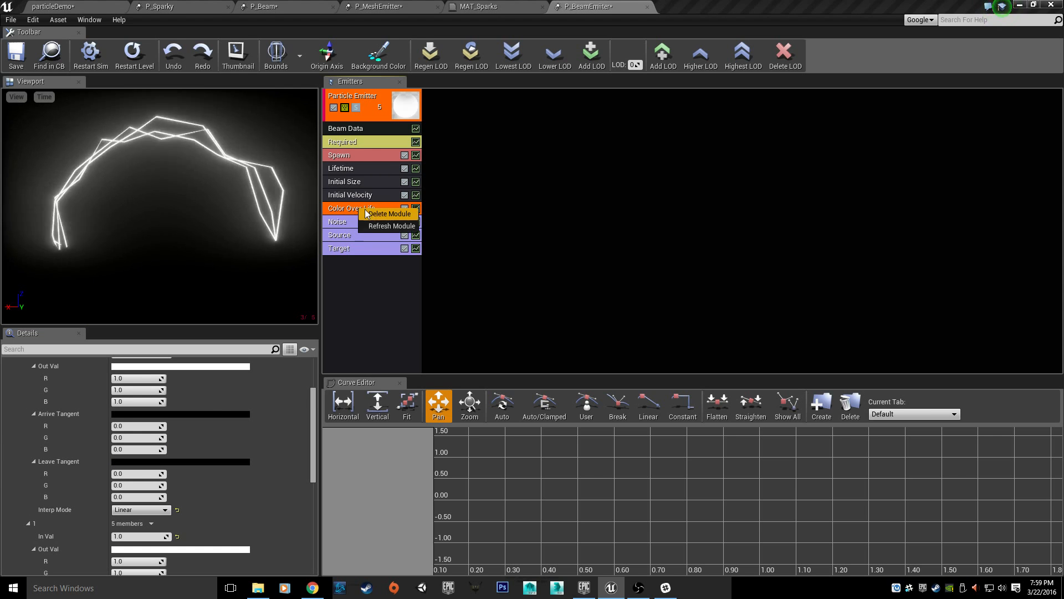
{"action": "left_click", "coordinate": [374, 216]}
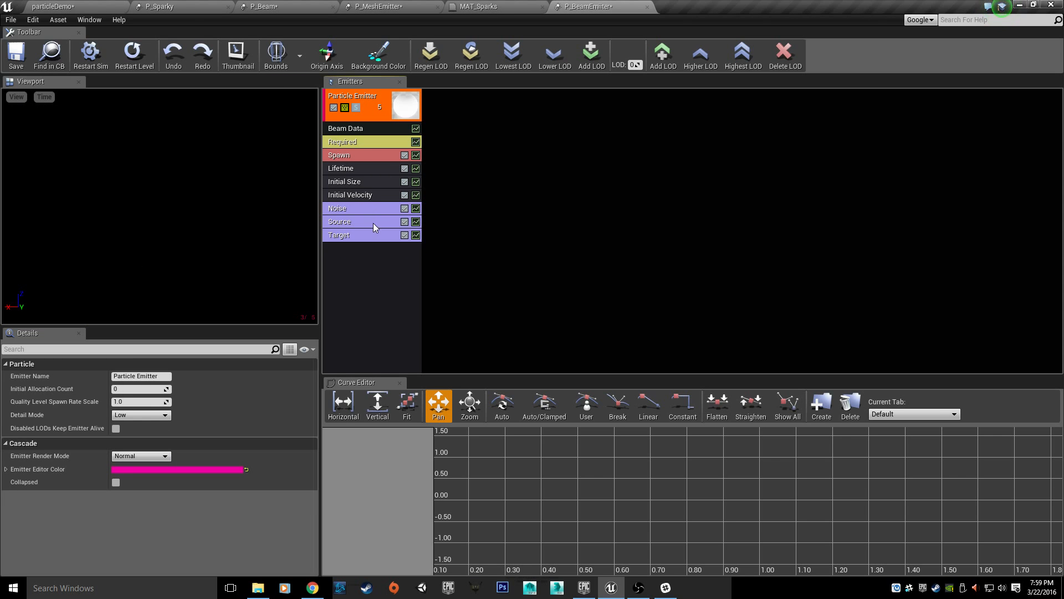
Step: Add an Initial Color module to the emitter and place it between Initial Size and Initial Velocity
{"action": "right_click", "coordinate": [364, 266]}
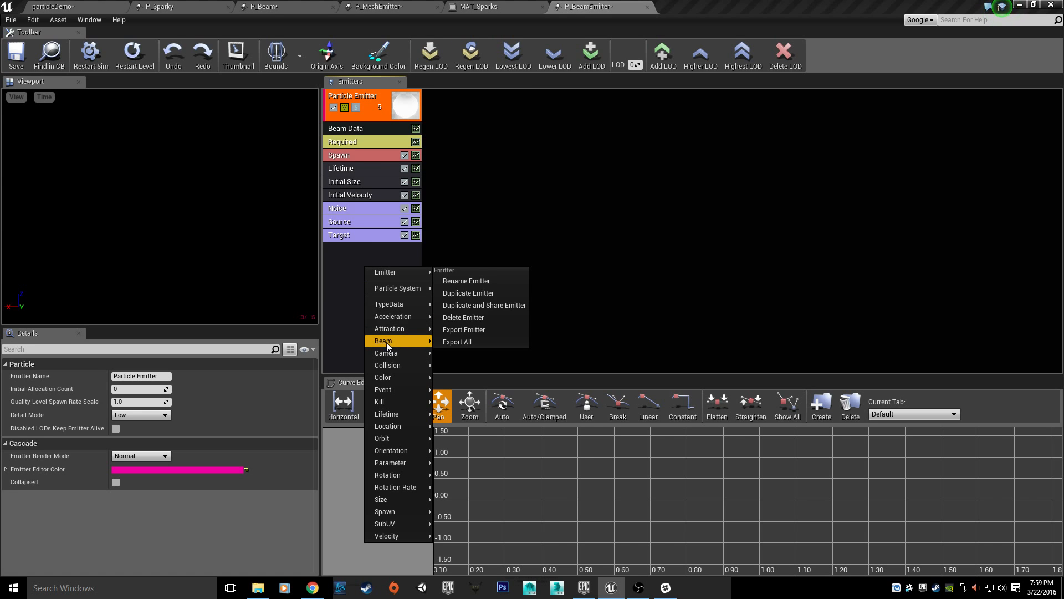
{"action": "mouse_move", "coordinate": [384, 344]}
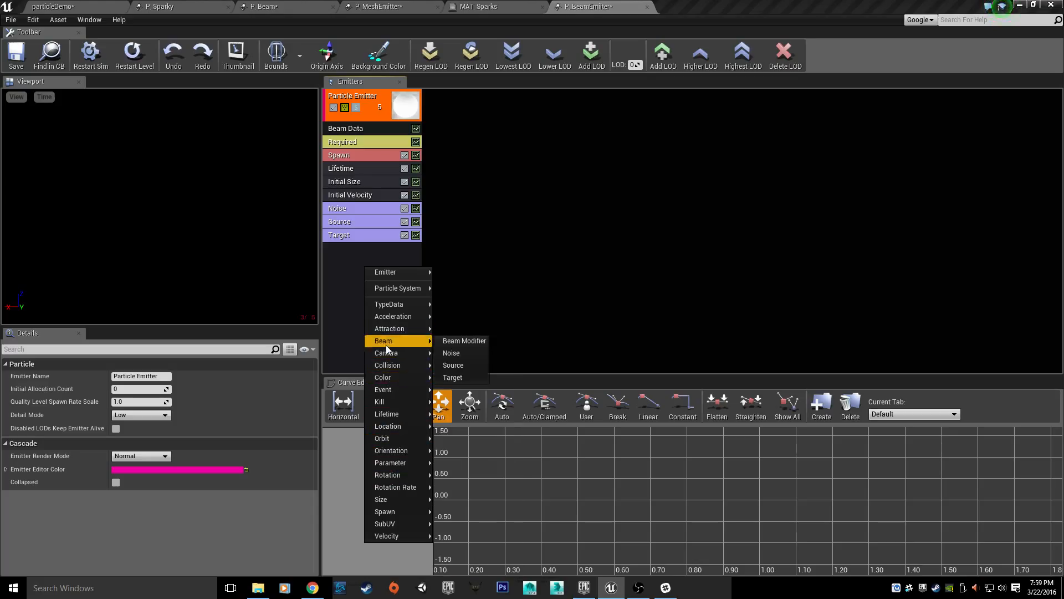
{"action": "left_click", "coordinate": [449, 377]}
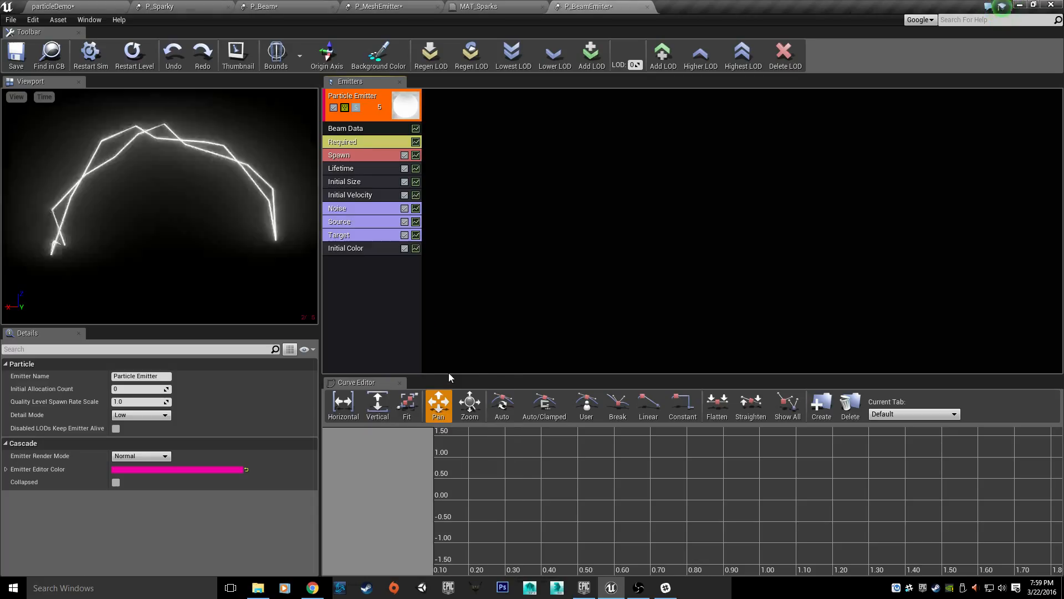
{"action": "left_click_drag", "start_coordinate": [360, 250], "coordinate": [357, 198]}
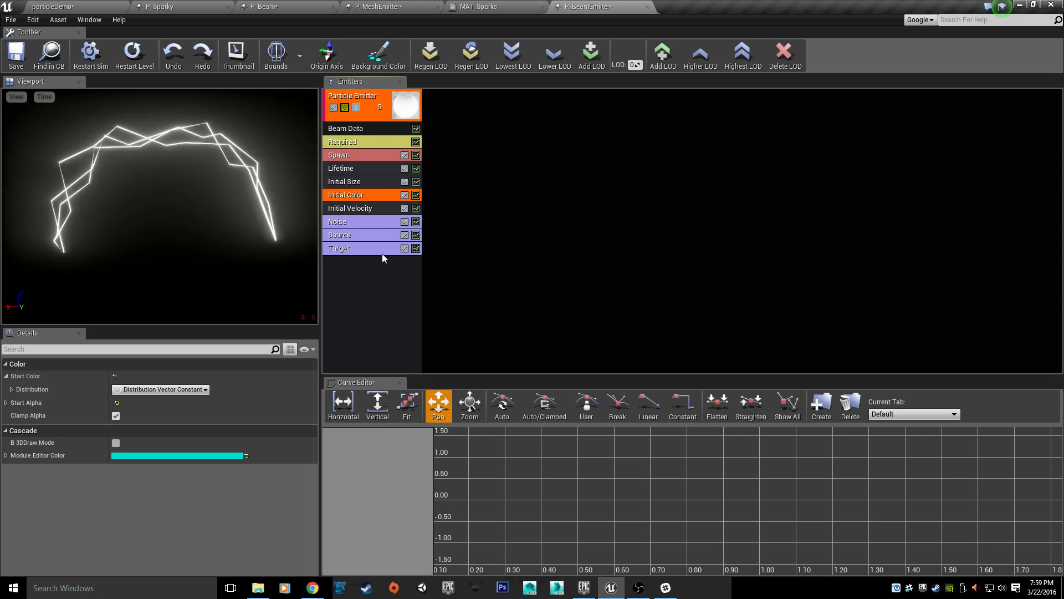
{"action": "mouse_move", "coordinate": [371, 198]}
{"action": "left_mouse_down"}
{"action": "mouse_move", "coordinate": [370, 218]}
{"action": "mouse_move", "coordinate": [349, 174]}
{"action": "mouse_move", "coordinate": [355, 198]}
{"action": "left_mouse_up"}
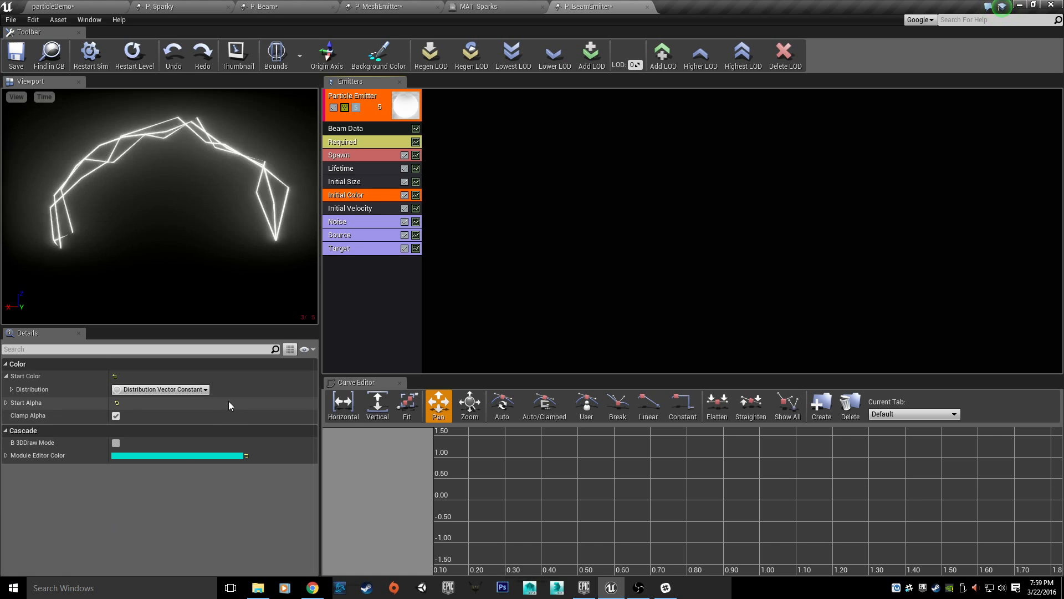
Step: Set the Initial Color's Start Color constant to R 0, G 0.2 and B 500
{"action": "left_click", "coordinate": [12, 390]}
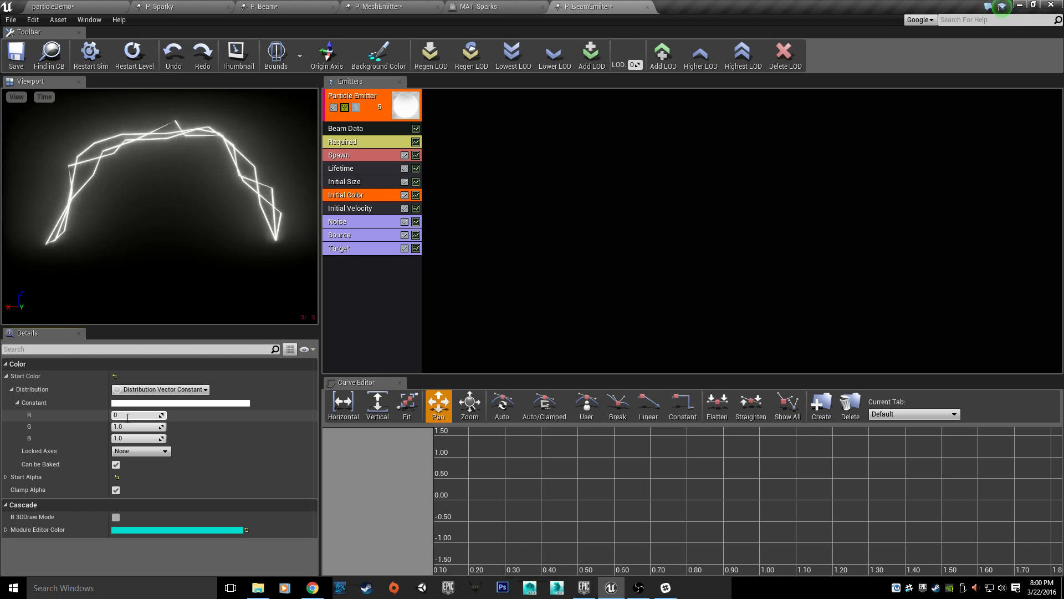
{"action": "key", "text": "Tab"}
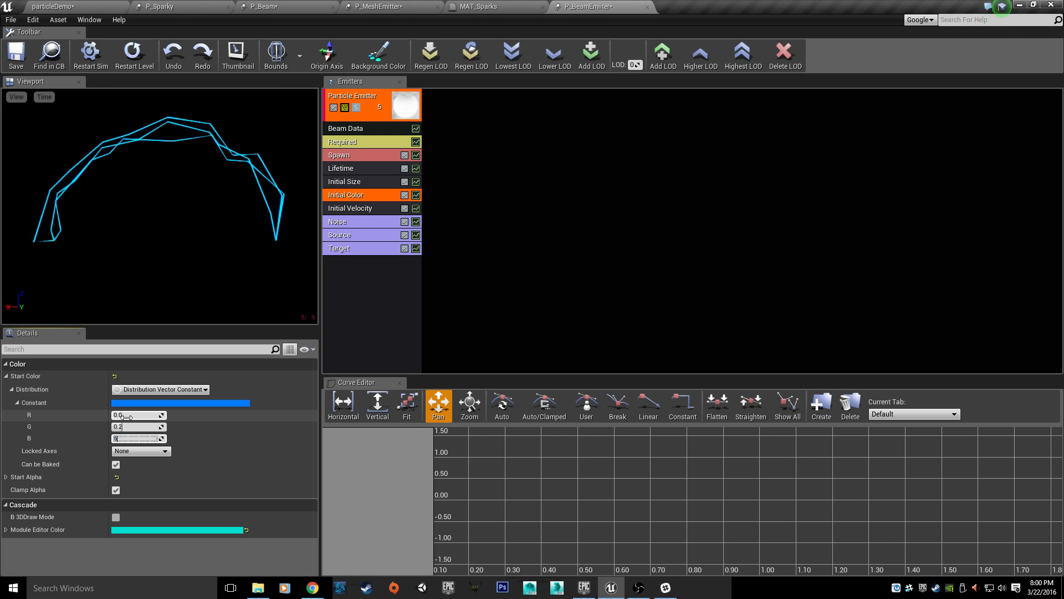
{"action": "key", "text": "Return"}
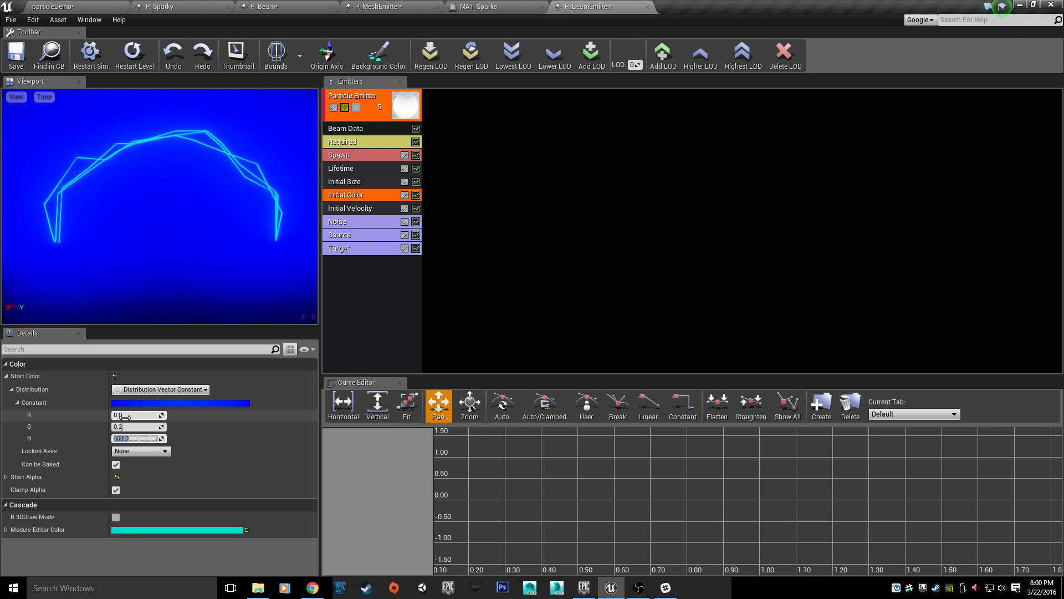
Step: Set the Initial Color's Start Color constant to R 0.2 and B 10, and pick a pale cyan with hue 184 and saturation 0.522 for it
{"action": "key", "text": "Return"}
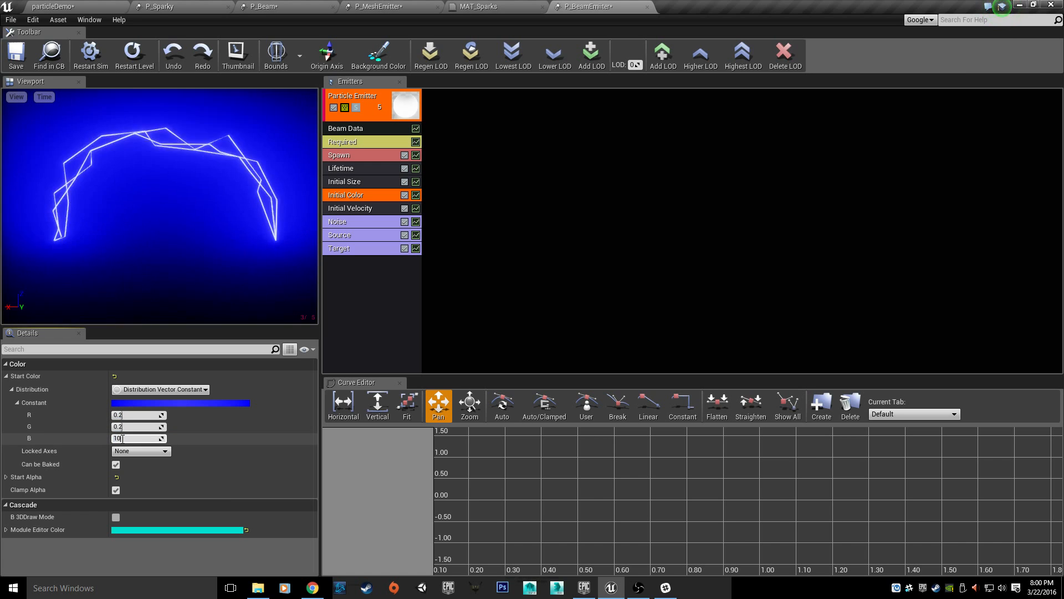
{"action": "key", "text": "Return"}
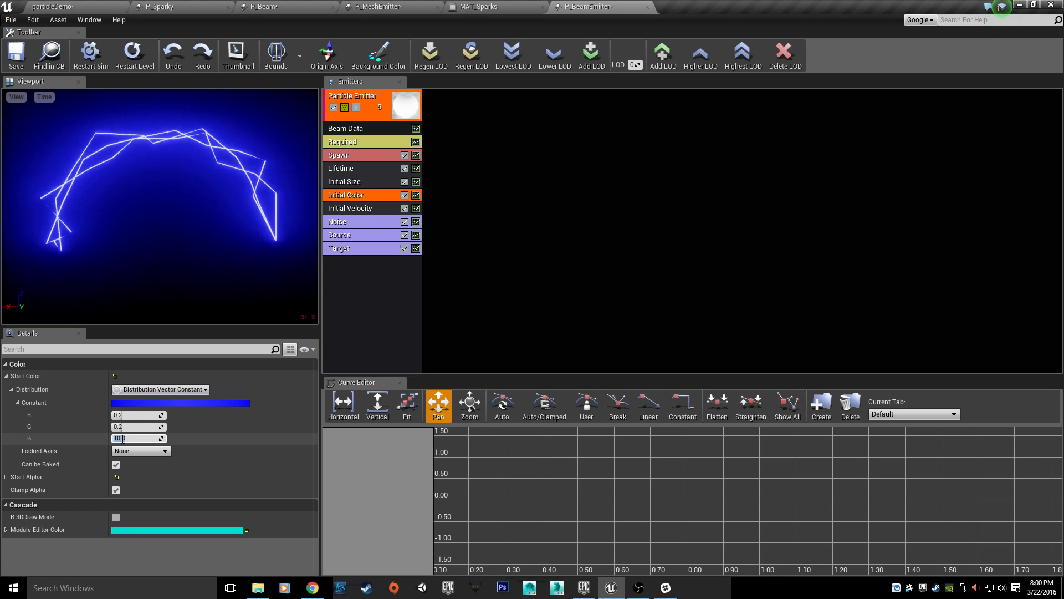
{"action": "left_click", "coordinate": [156, 402]}
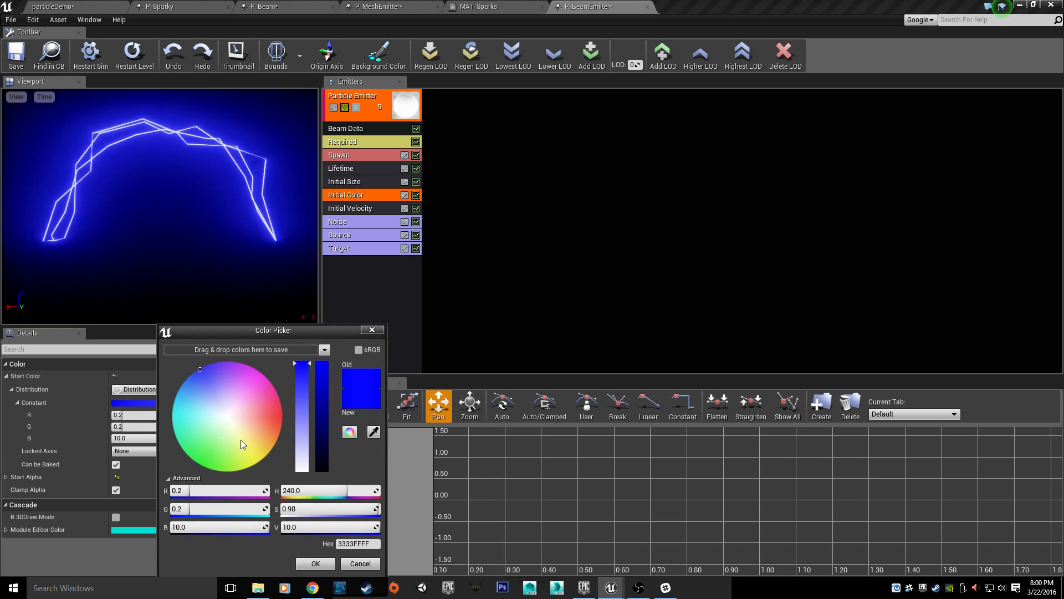
{"action": "left_click", "coordinate": [198, 414]}
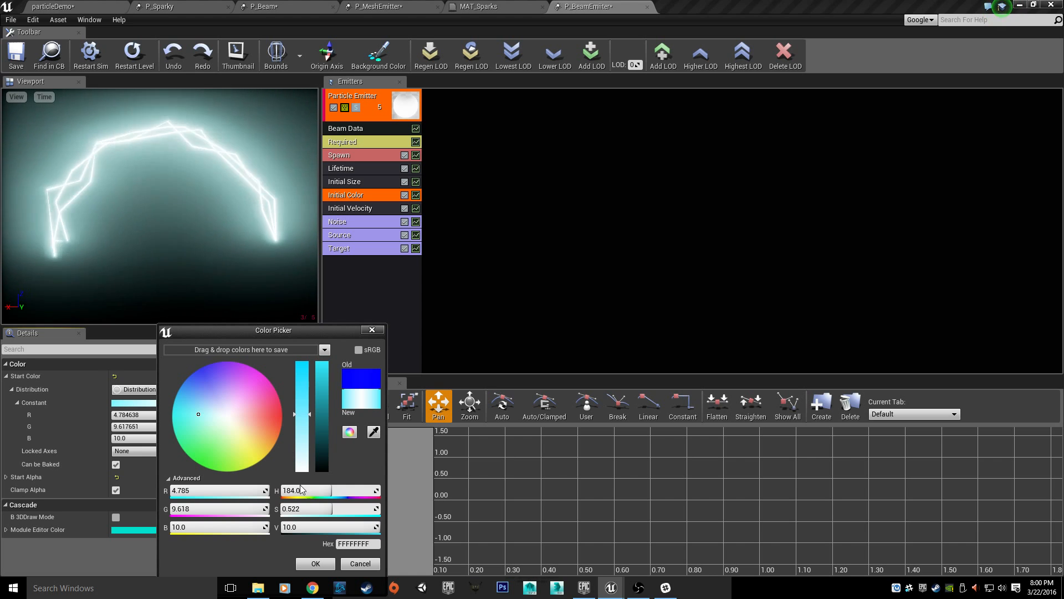
{"action": "left_click", "coordinate": [317, 562]}
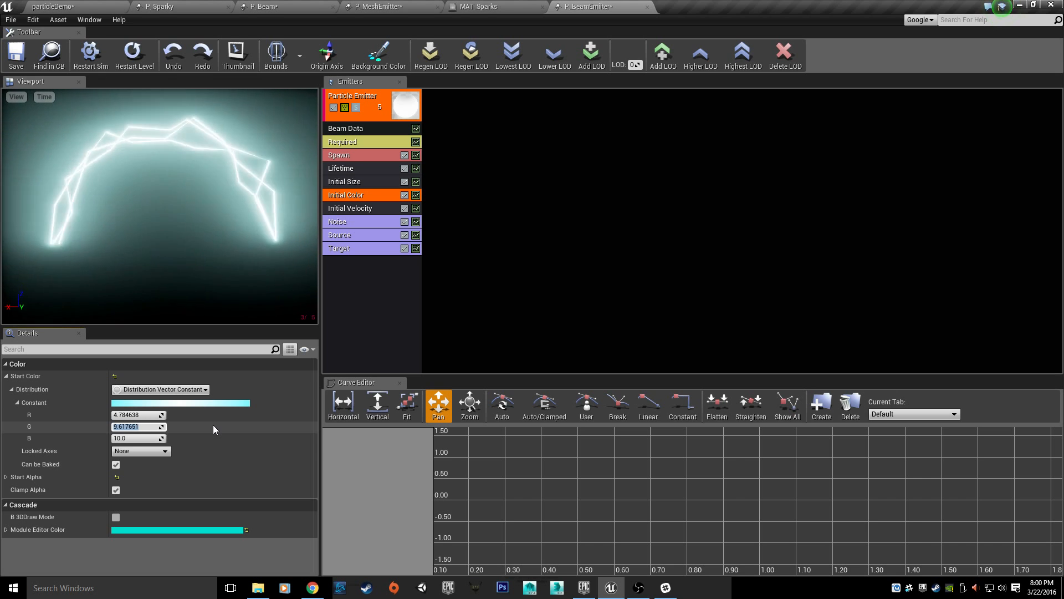
Step: Set the Initial Color's Start Color constant to R 2.2, G 4.7 and B 5
{"action": "key", "text": "Tab"}
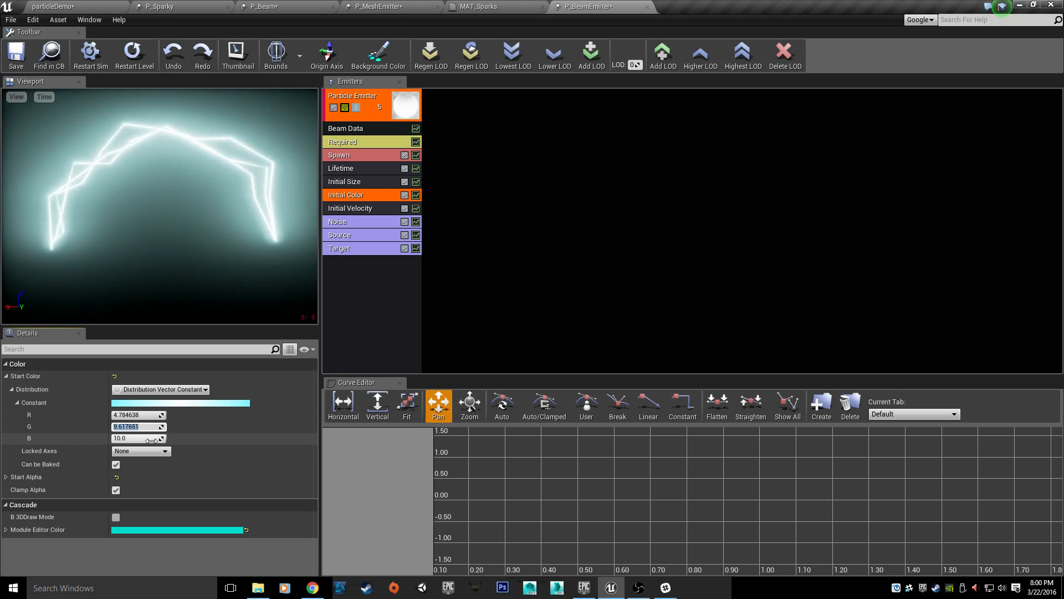
{"action": "type", "text": "5"}
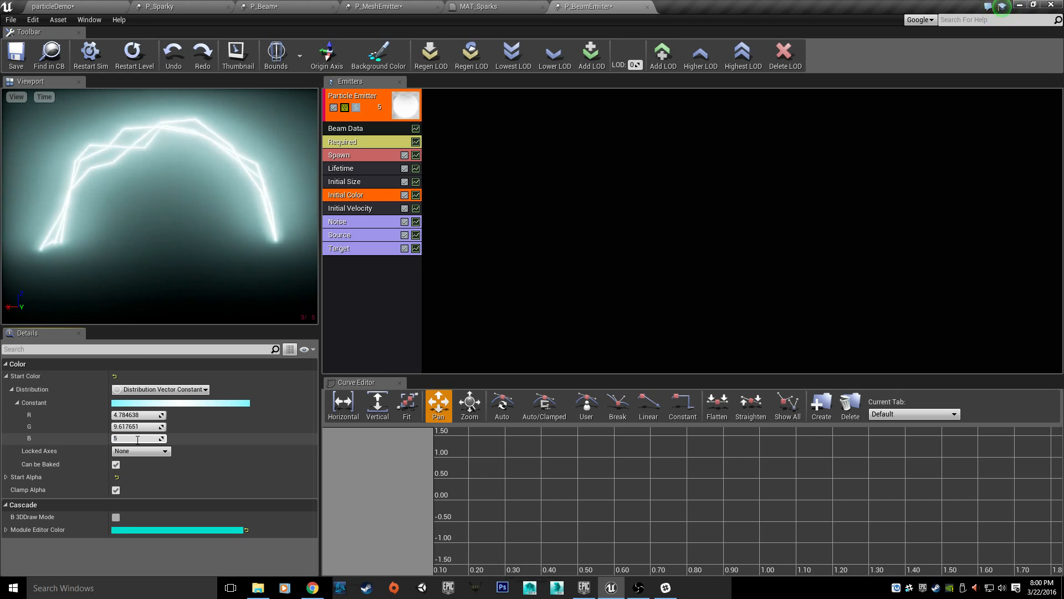
{"action": "key", "text": "Return"}
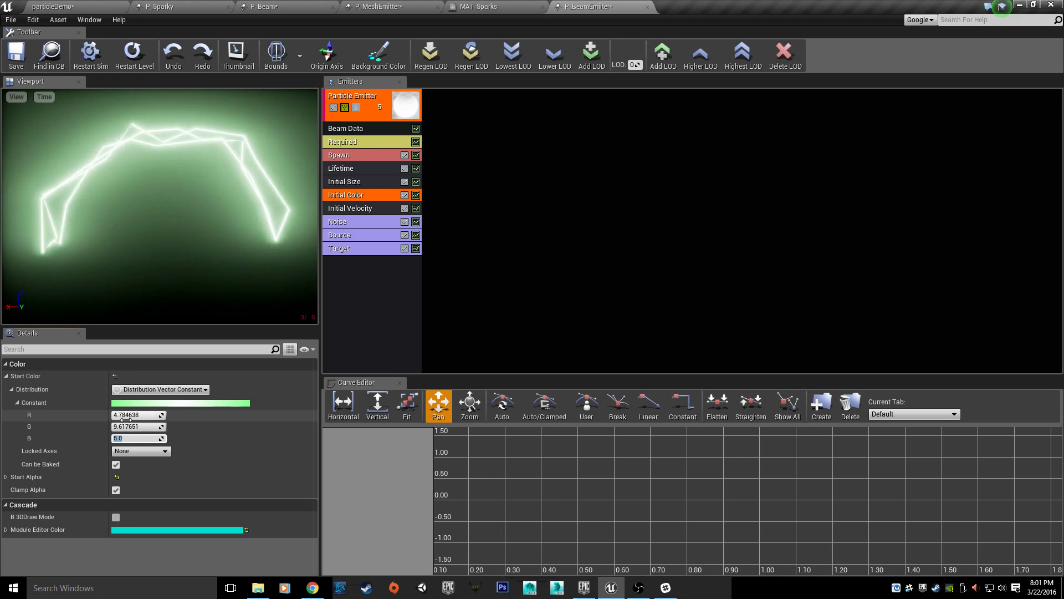
{"action": "key", "text": "shift+Tab"}
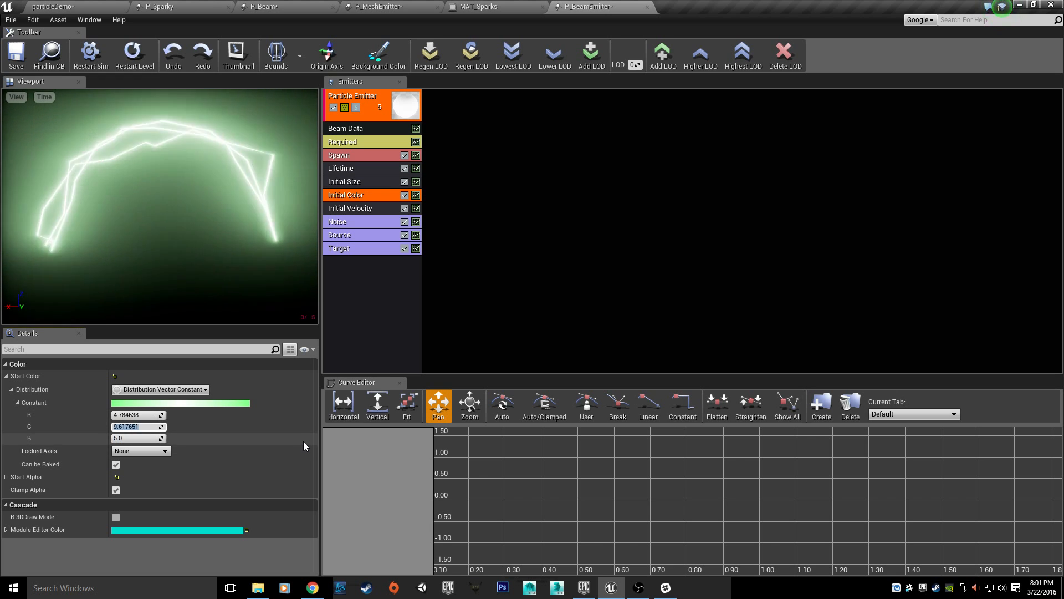
{"action": "type", "text": "4."}
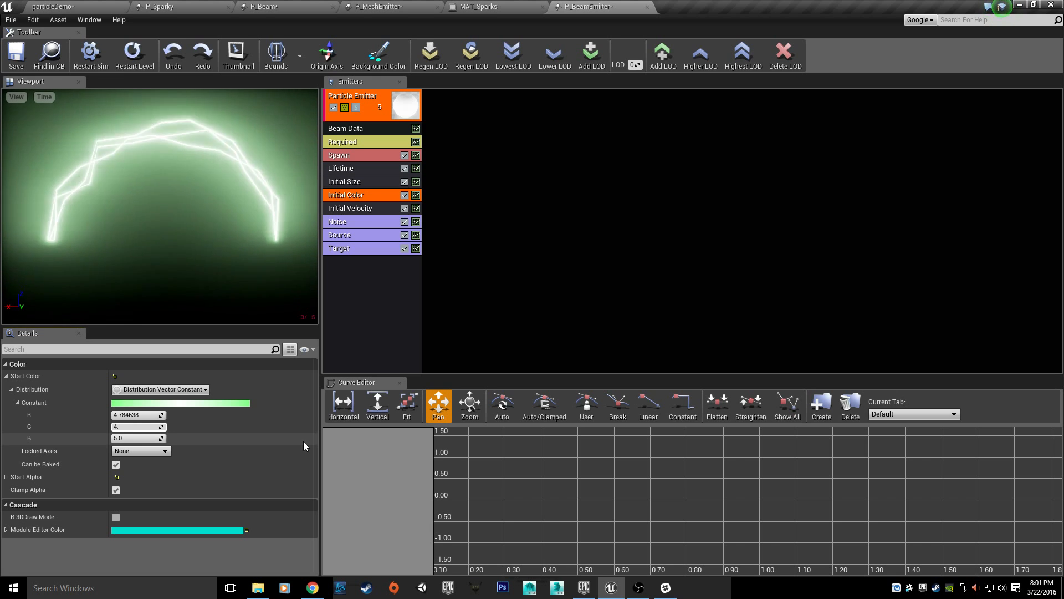
{"action": "type", "text": "7"}
{"action": "key", "text": "Return"}
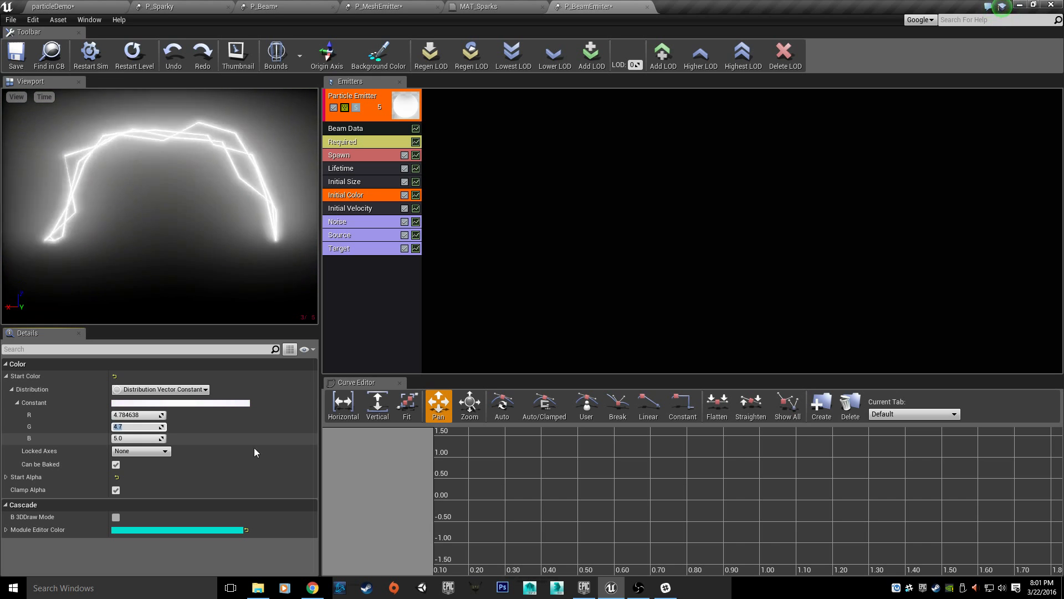
{"action": "key", "text": "shift+Tab"}
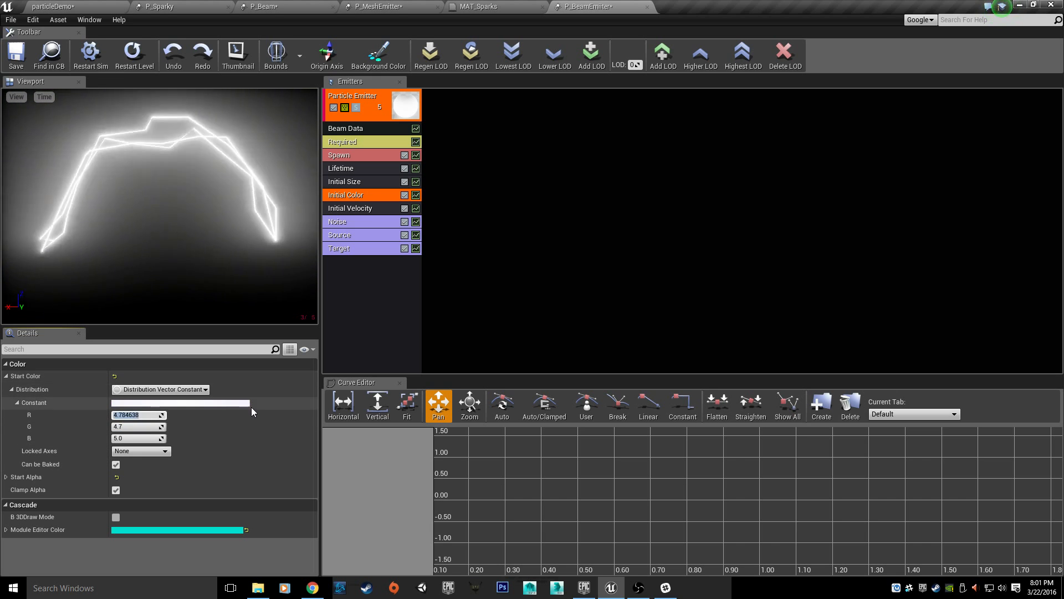
{"action": "type", "text": "2.2"}
{"action": "key", "text": "Return"}
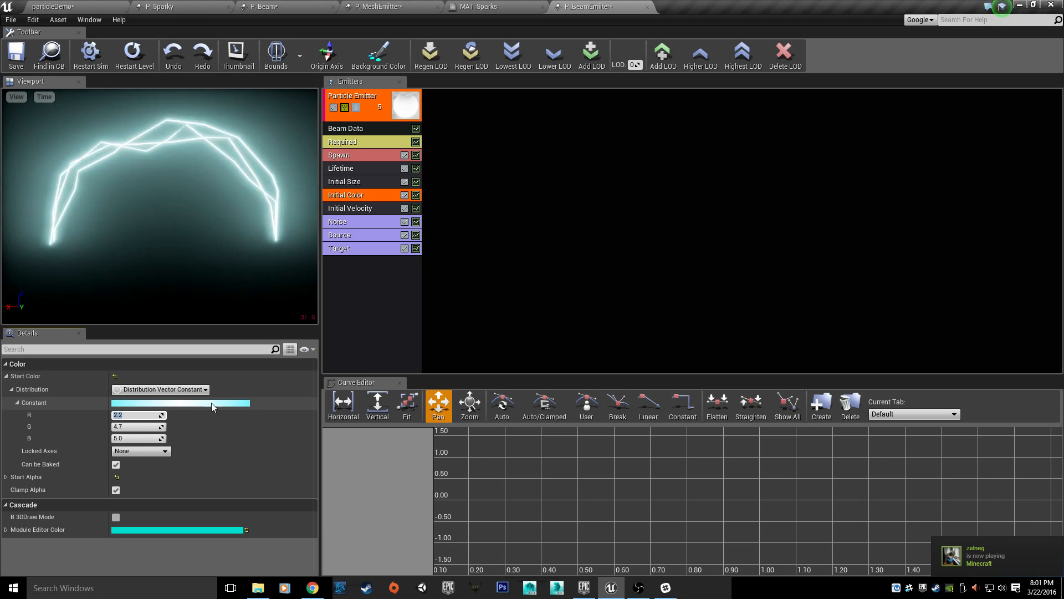
{"action": "left_click_drag", "start_coordinate": [45, 209], "coordinate": [33, 230]}
{"action": "mouse_move", "coordinate": [103, 212]}
{"action": "left_mouse_down"}
{"action": "mouse_move", "coordinate": [123, 207]}
{"action": "mouse_move", "coordinate": [95, 217]}
{"action": "left_mouse_up"}
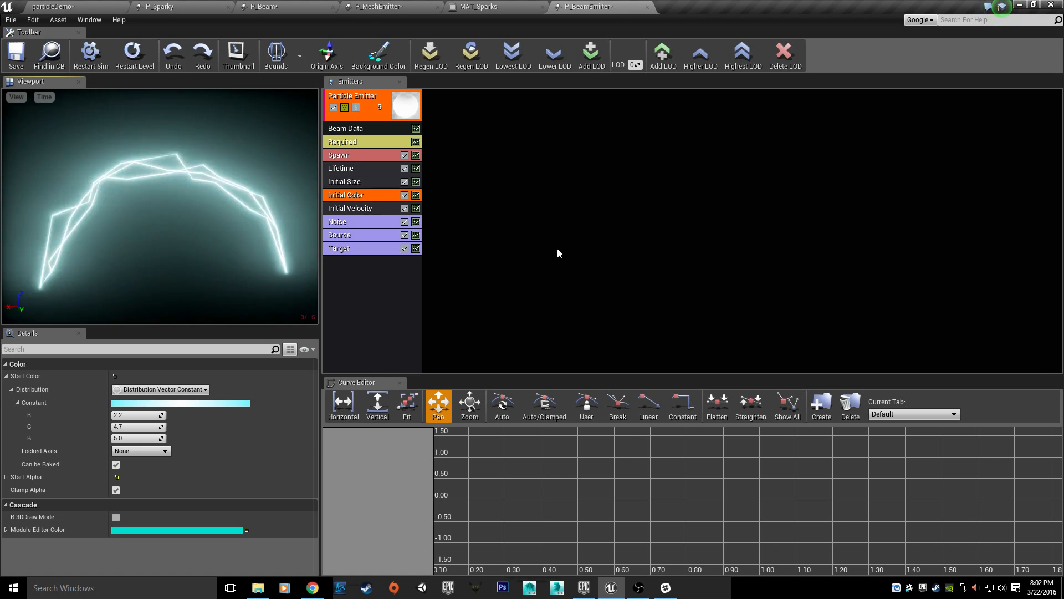
Step: Add three new particle sprite emitters beside the beam emitter
{"action": "right_click", "coordinate": [796, 302]}
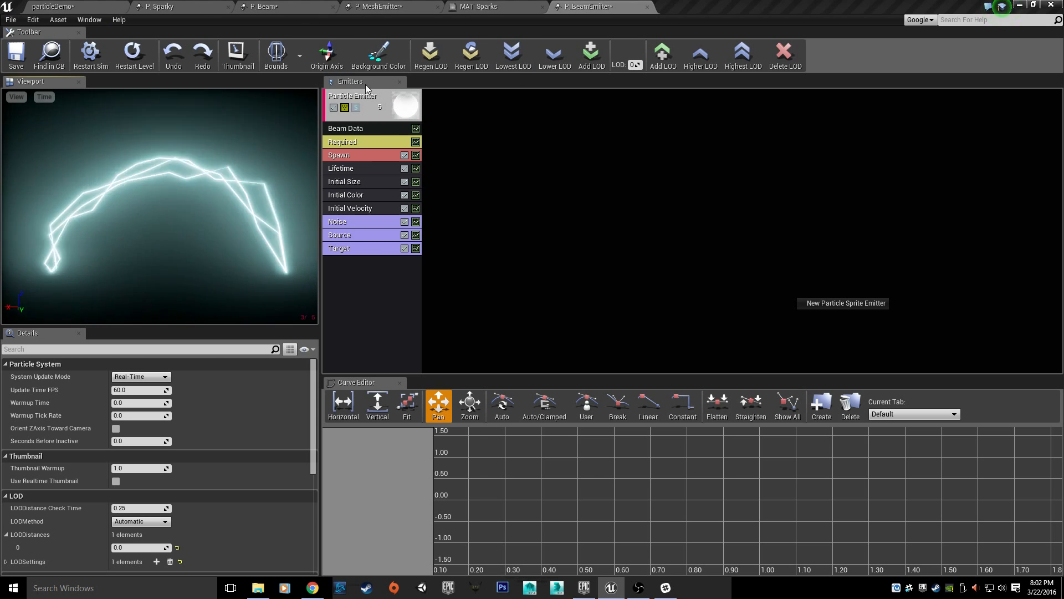
{"action": "right_click", "coordinate": [521, 149]}
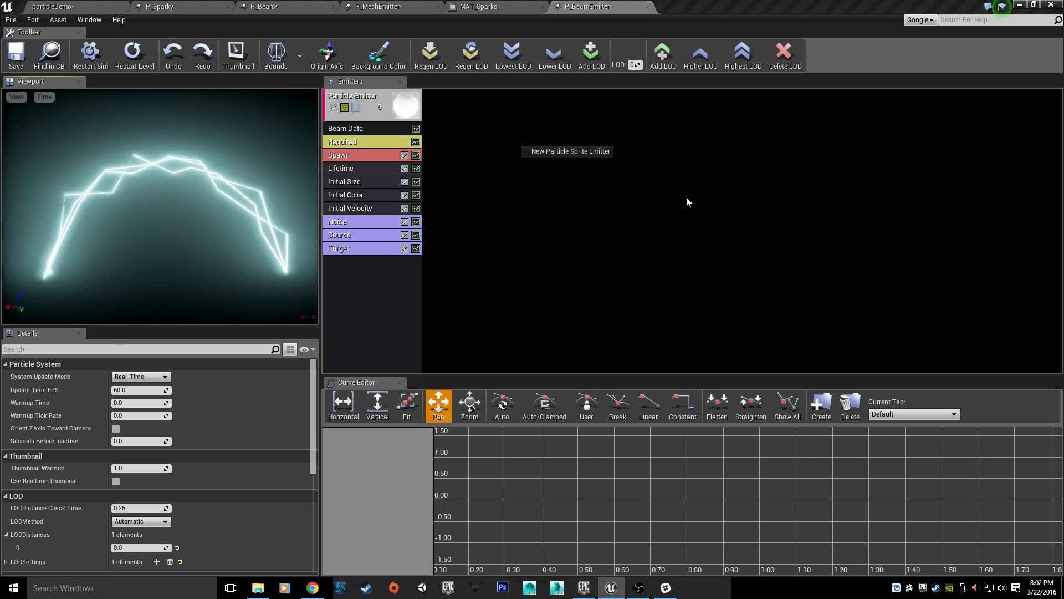
{"action": "left_click", "coordinate": [588, 151]}
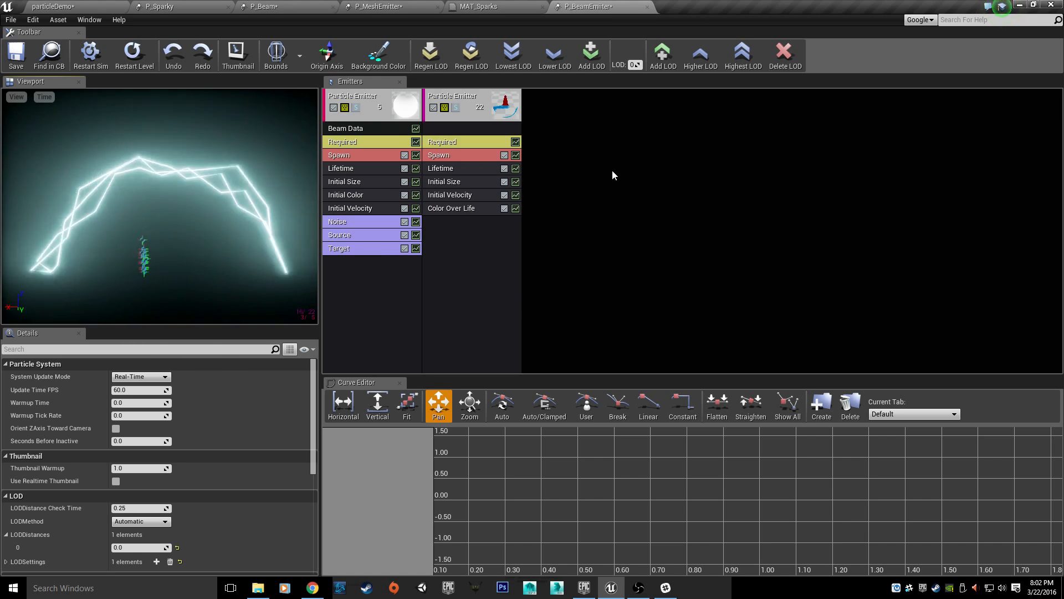
{"action": "right_click", "coordinate": [612, 172]}
{"action": "left_click", "coordinate": [633, 171]}
{"action": "right_click", "coordinate": [674, 164]}
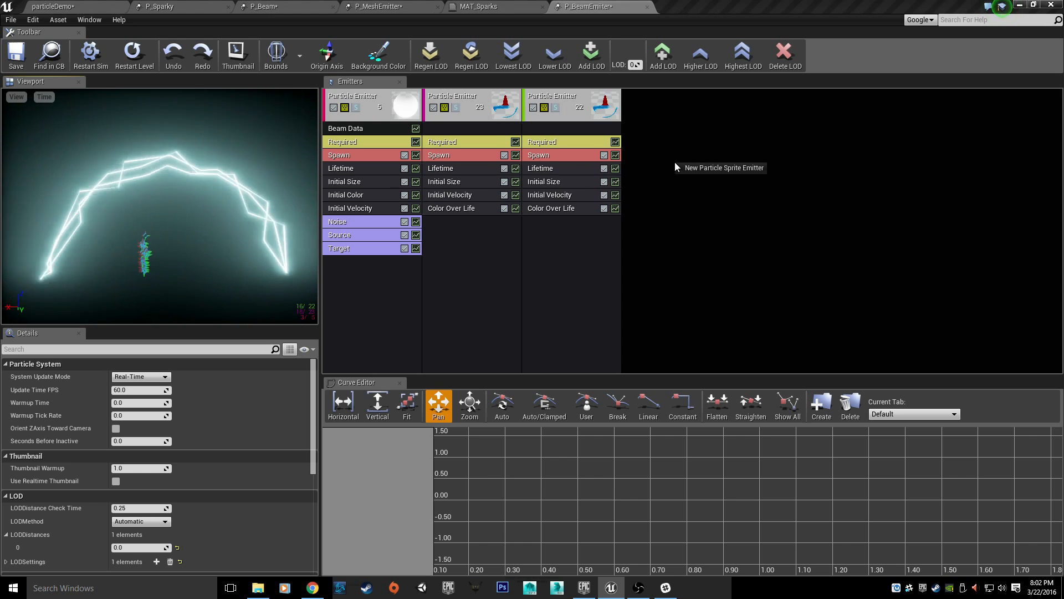
{"action": "left_click", "coordinate": [714, 167]}
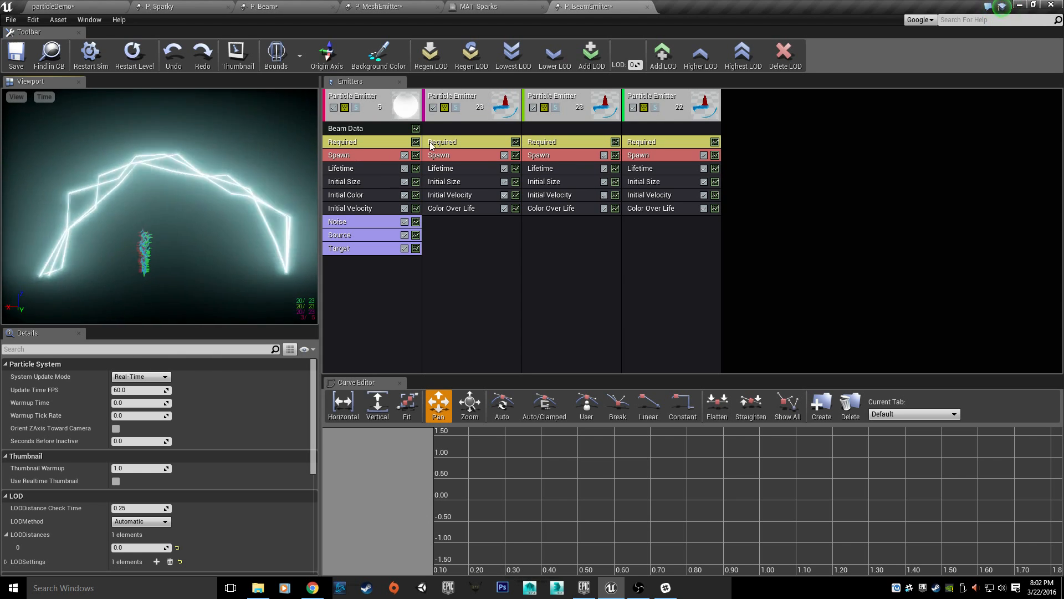
{"action": "right_click", "coordinate": [690, 103]}
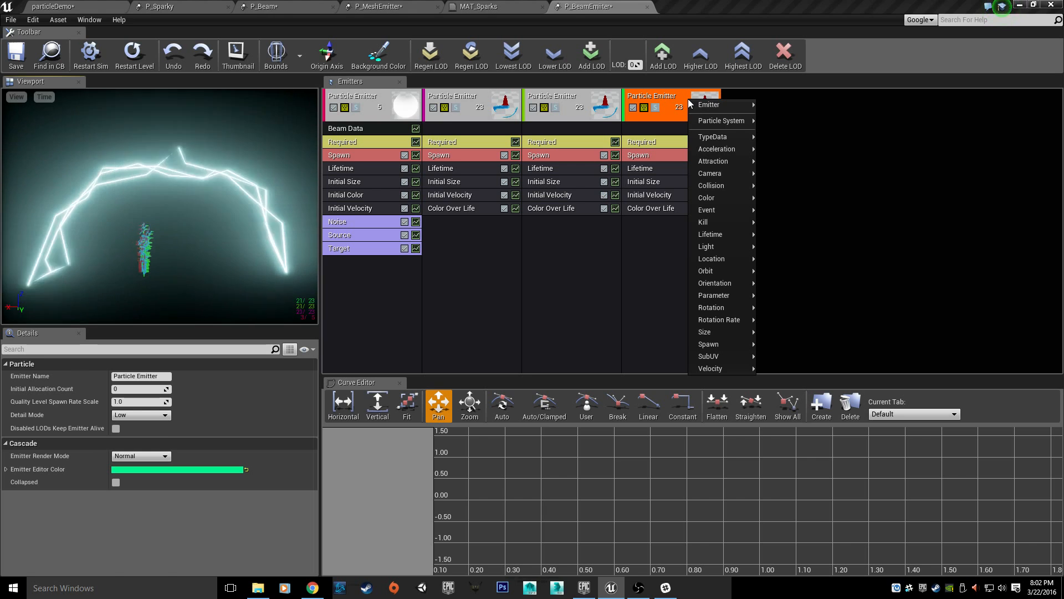
{"action": "left_click", "coordinate": [868, 97]}
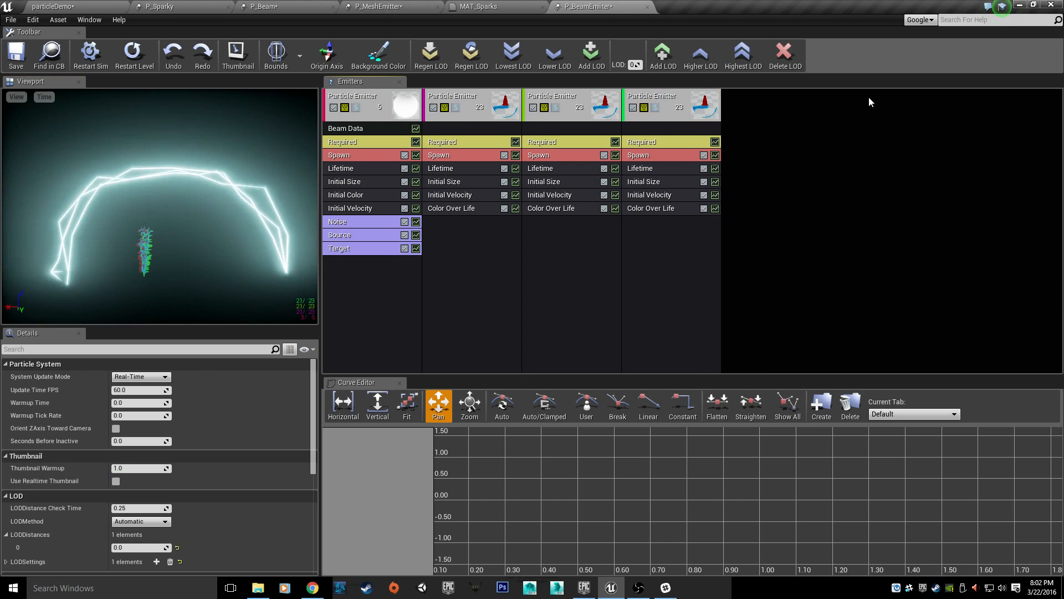
{"action": "right_click", "coordinate": [717, 131]}
{"action": "left_click", "coordinate": [896, 114]}
{"action": "left_click", "coordinate": [897, 114]}
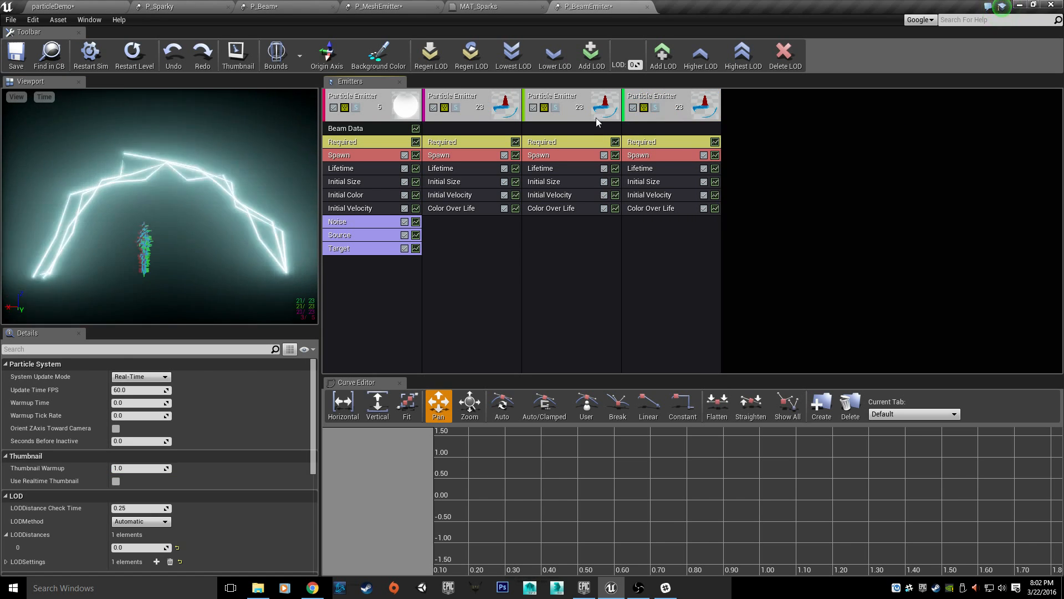
Step: Delete the three added sprite emitters, keeping only the beam emitter
{"action": "left_click", "coordinate": [673, 103]}
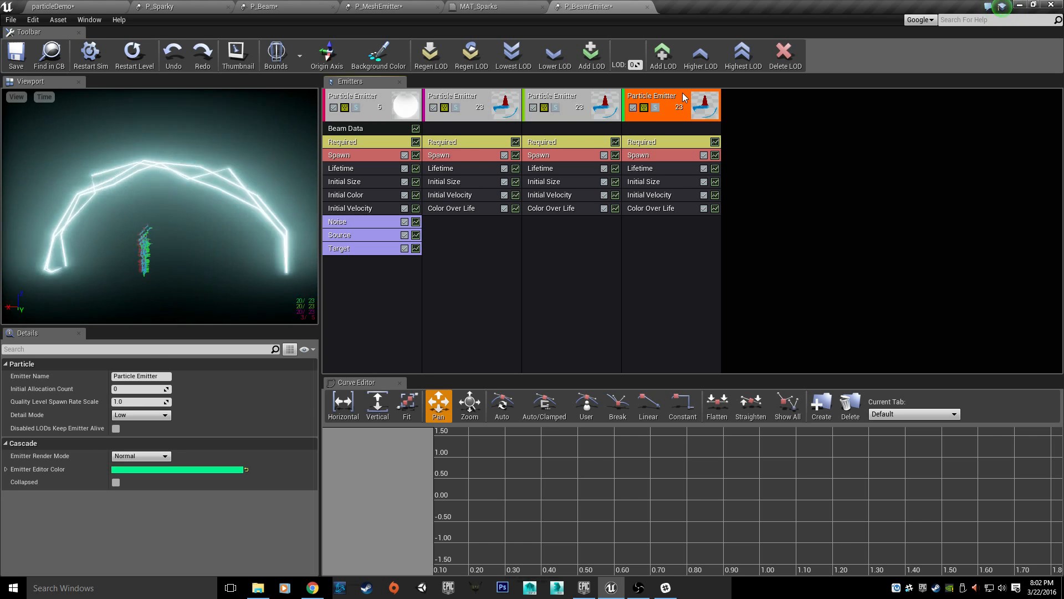
{"action": "key", "text": "Delete"}
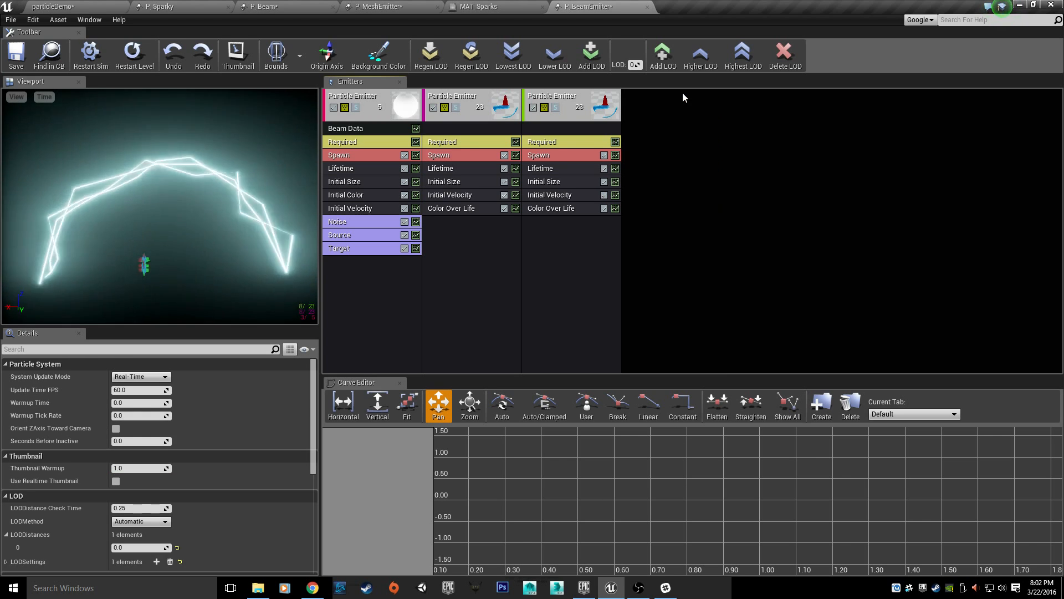
{"action": "left_click", "coordinate": [571, 98]}
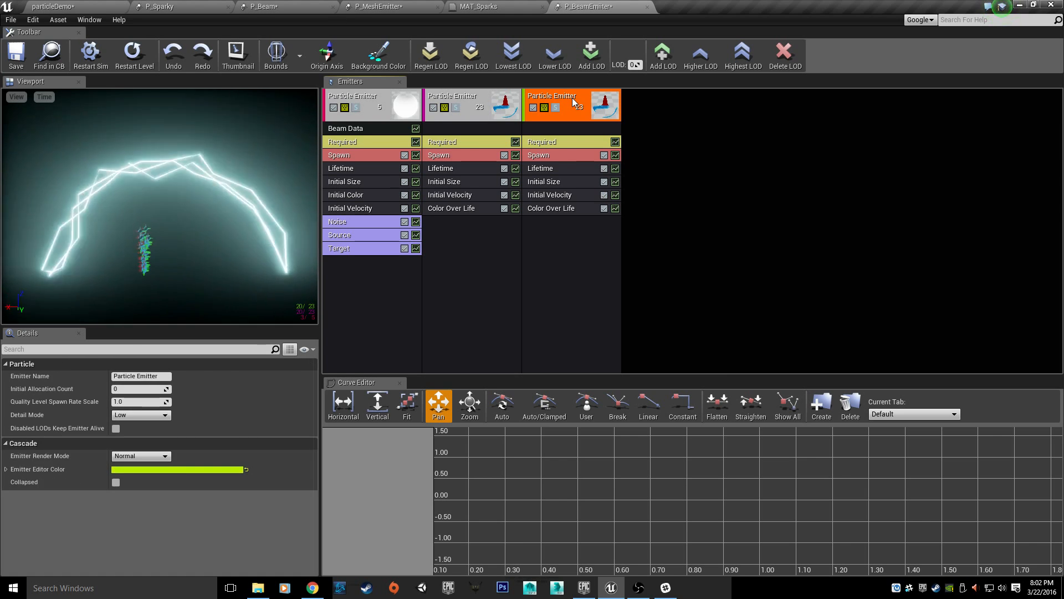
{"action": "key", "text": "Delete"}
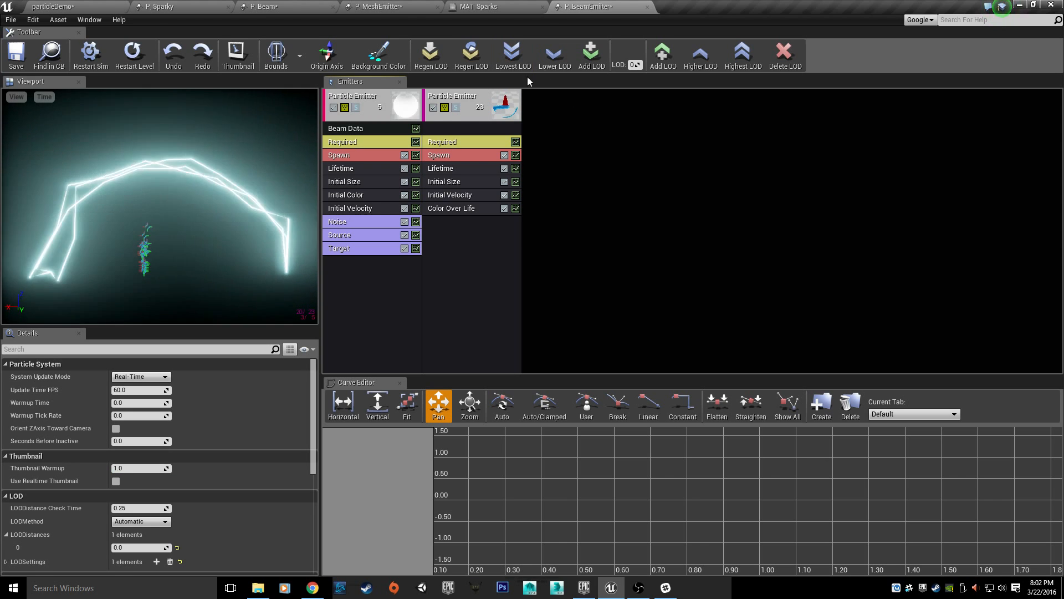
{"action": "left_click", "coordinate": [475, 99]}
{"action": "key", "text": "Delete"}
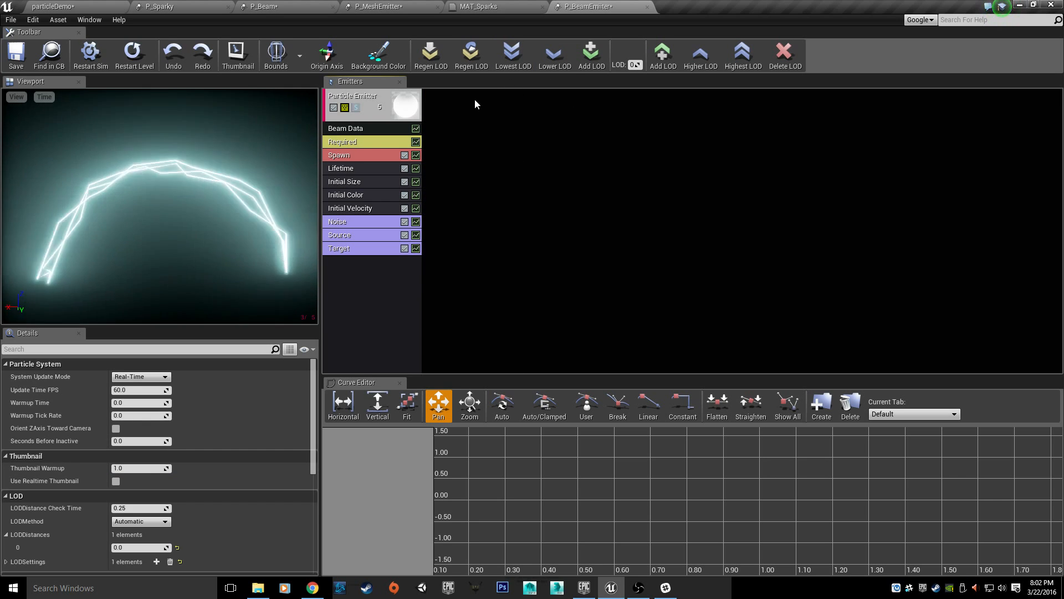